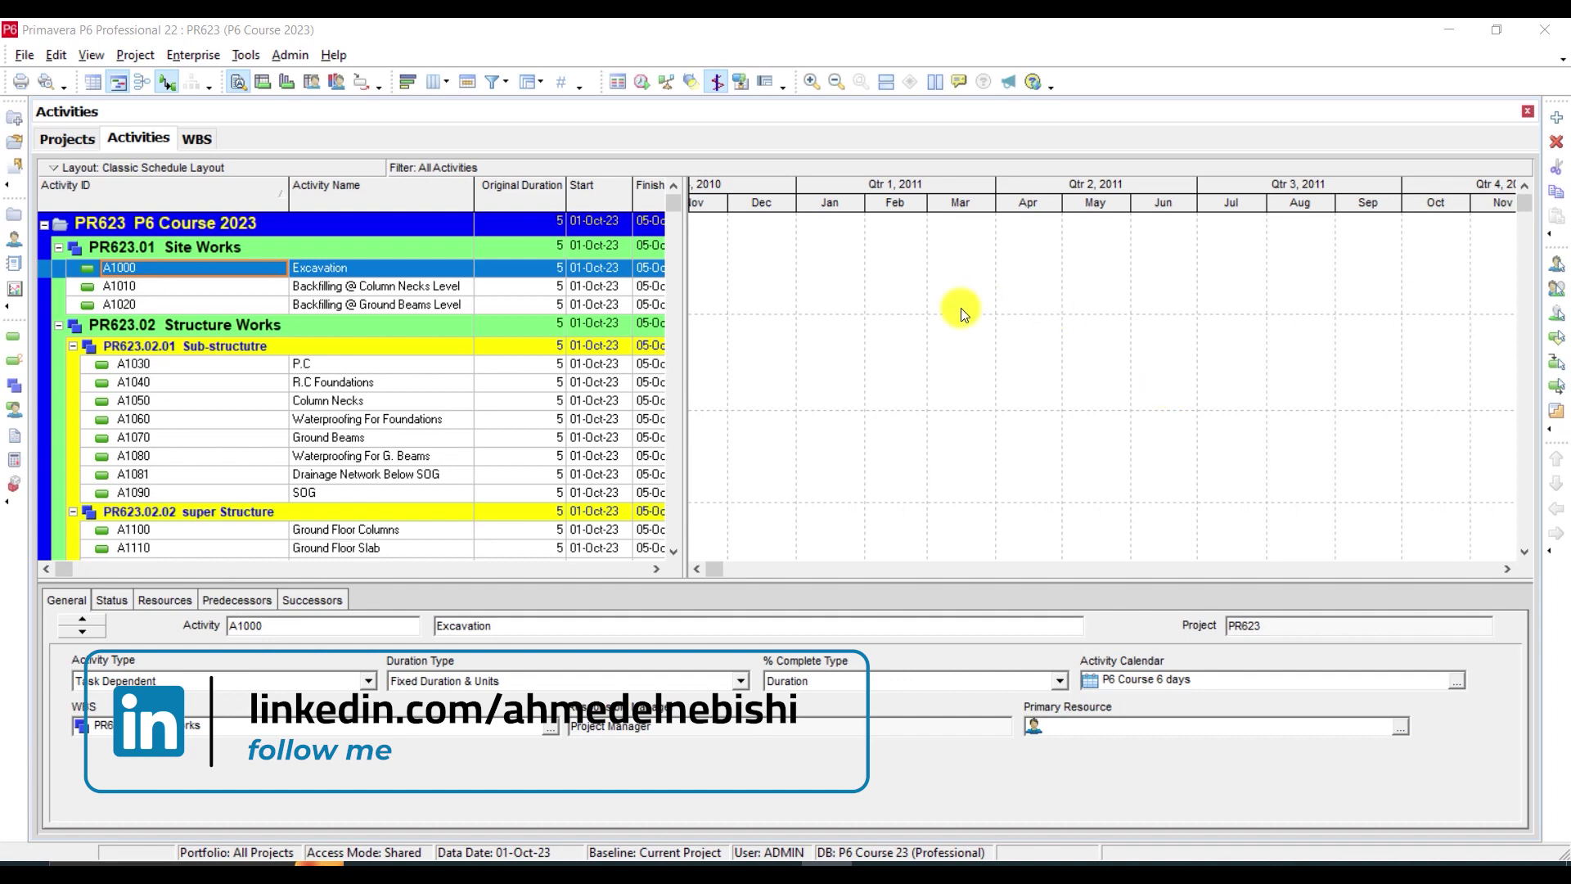
Open the project's WBS view and display it as a WBS table instead of a chart.
scroll(229, 439, down, 5)
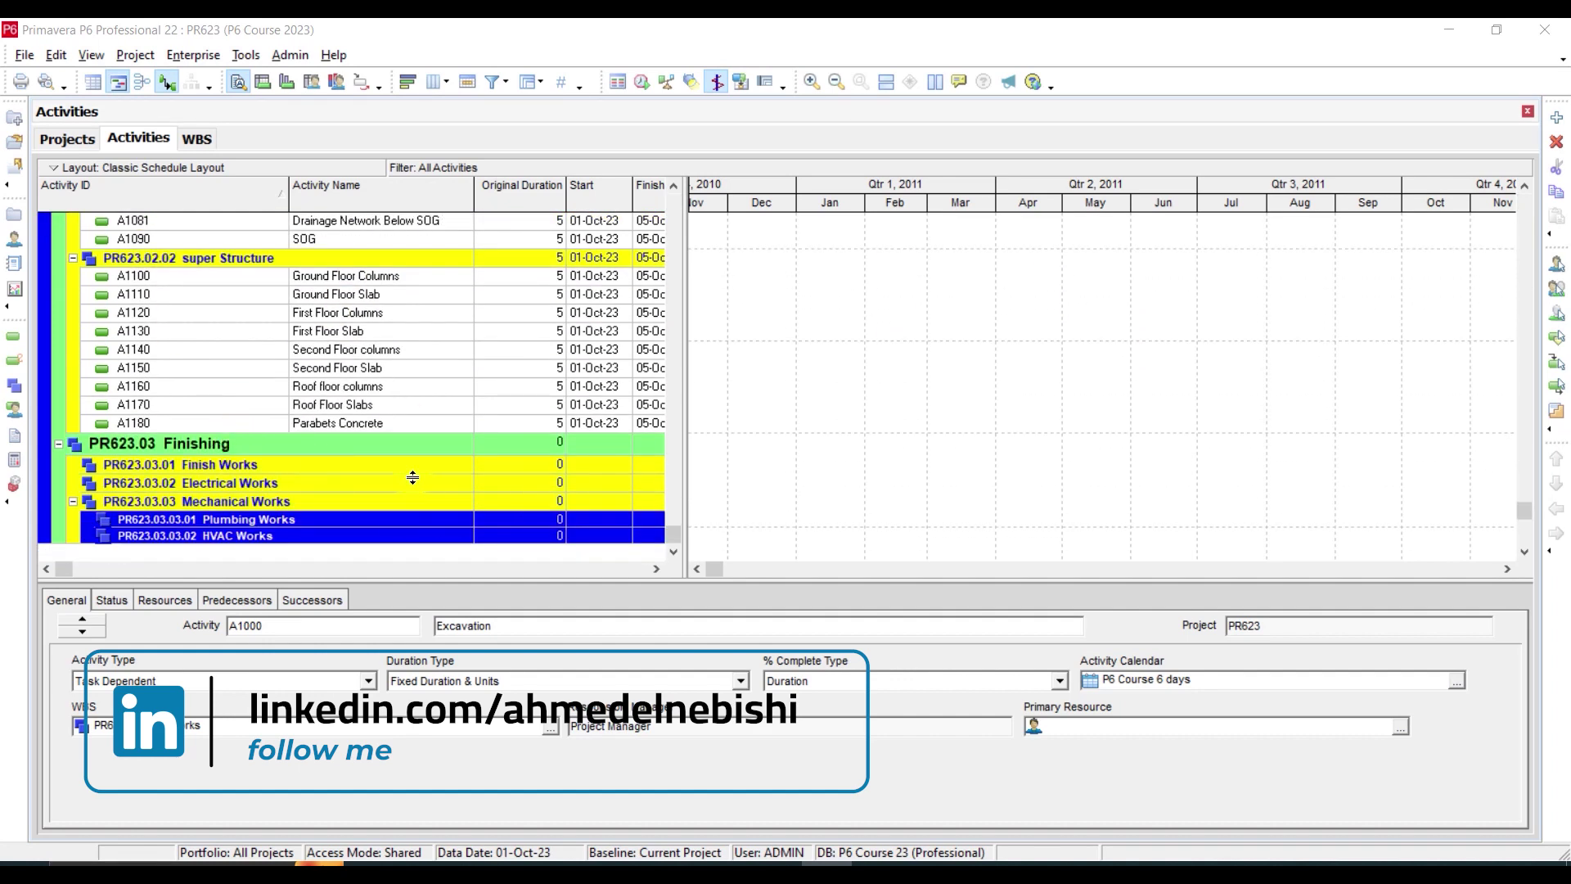
click(14, 384)
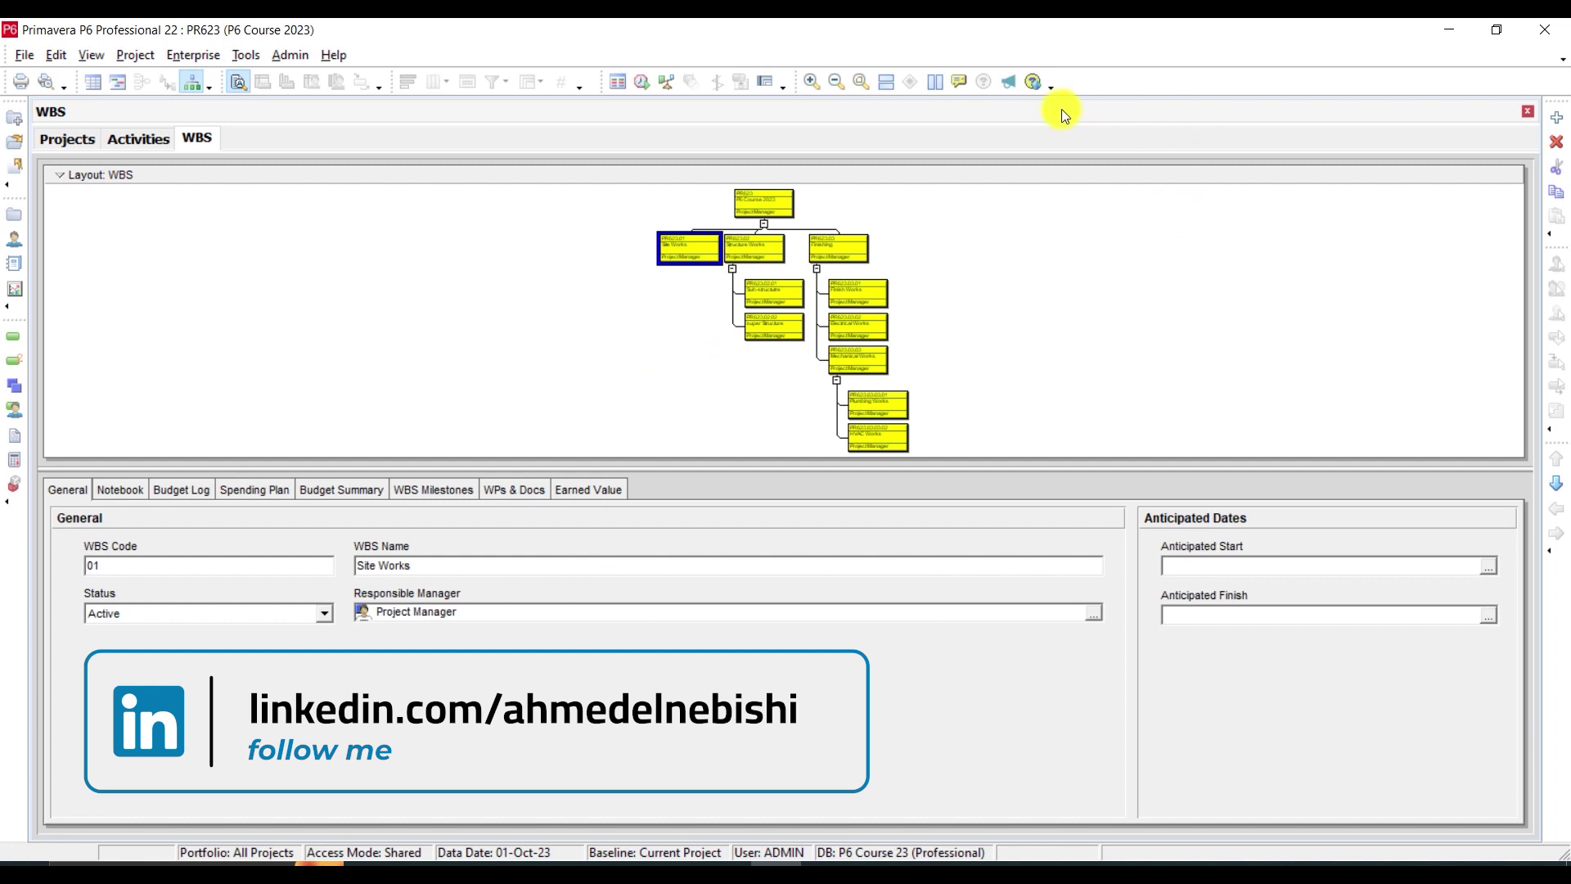
click(103, 175)
mouse_move(153, 331)
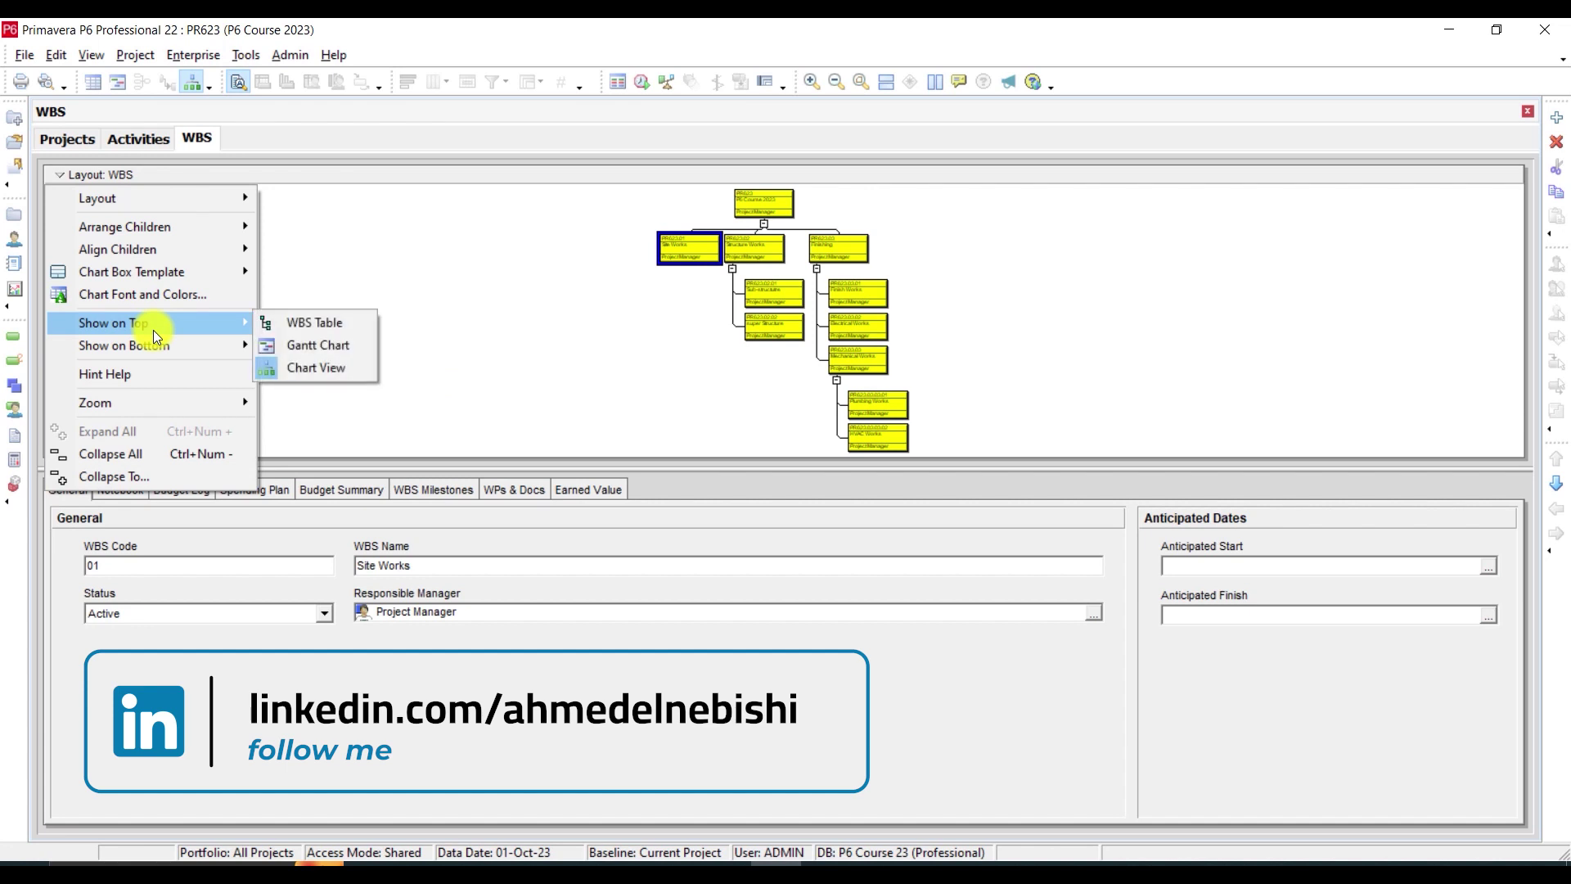
click(341, 322)
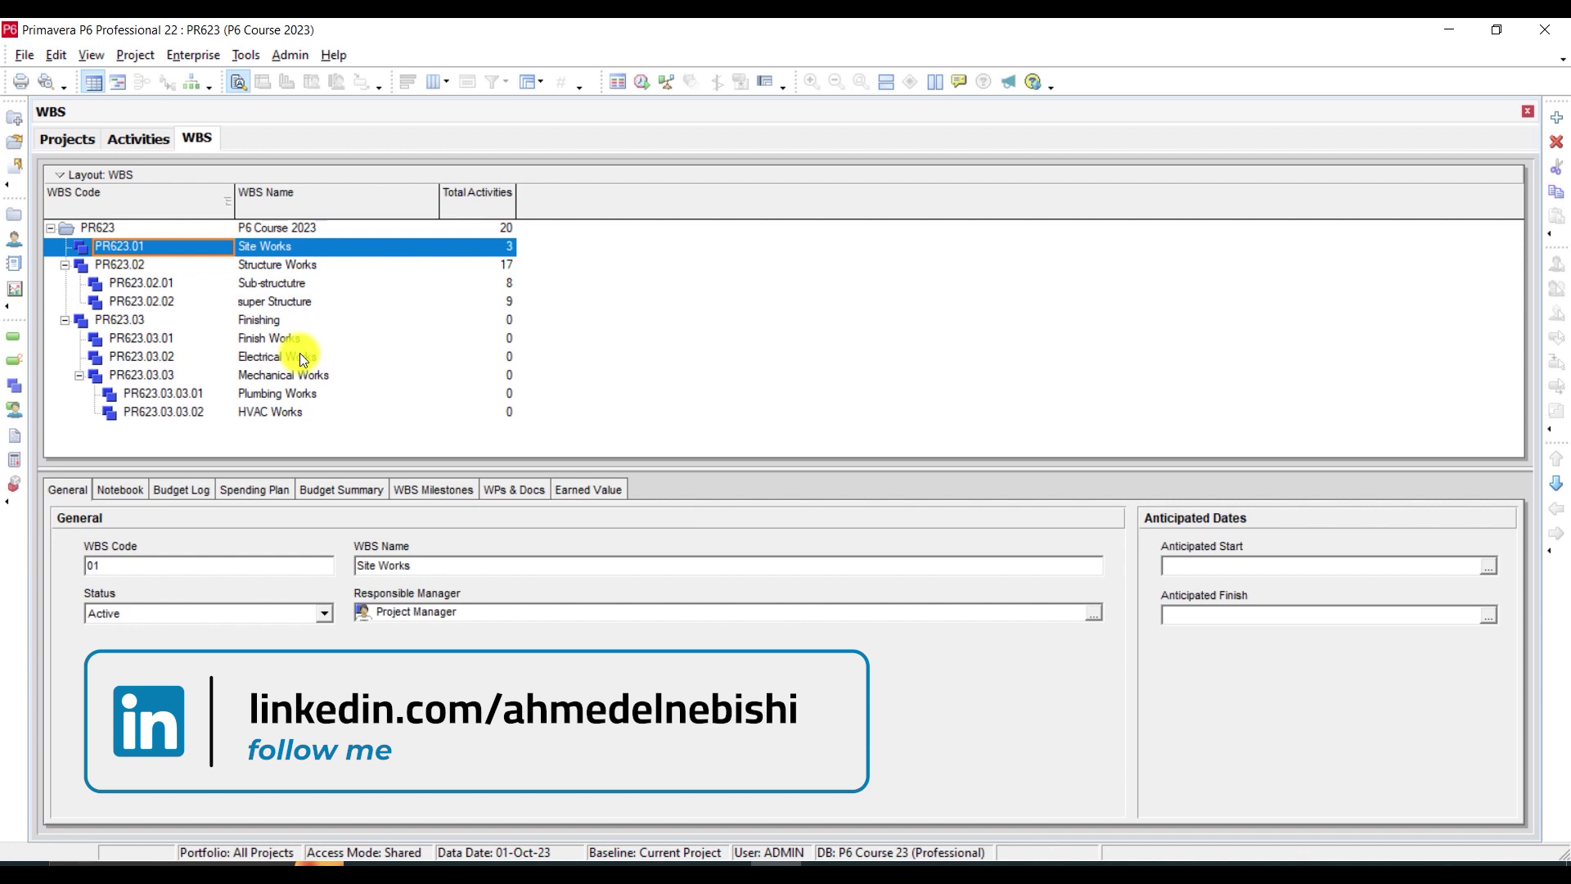
Rename the Finish Works WBS element under Finishing to Internal Works.
click(262, 319)
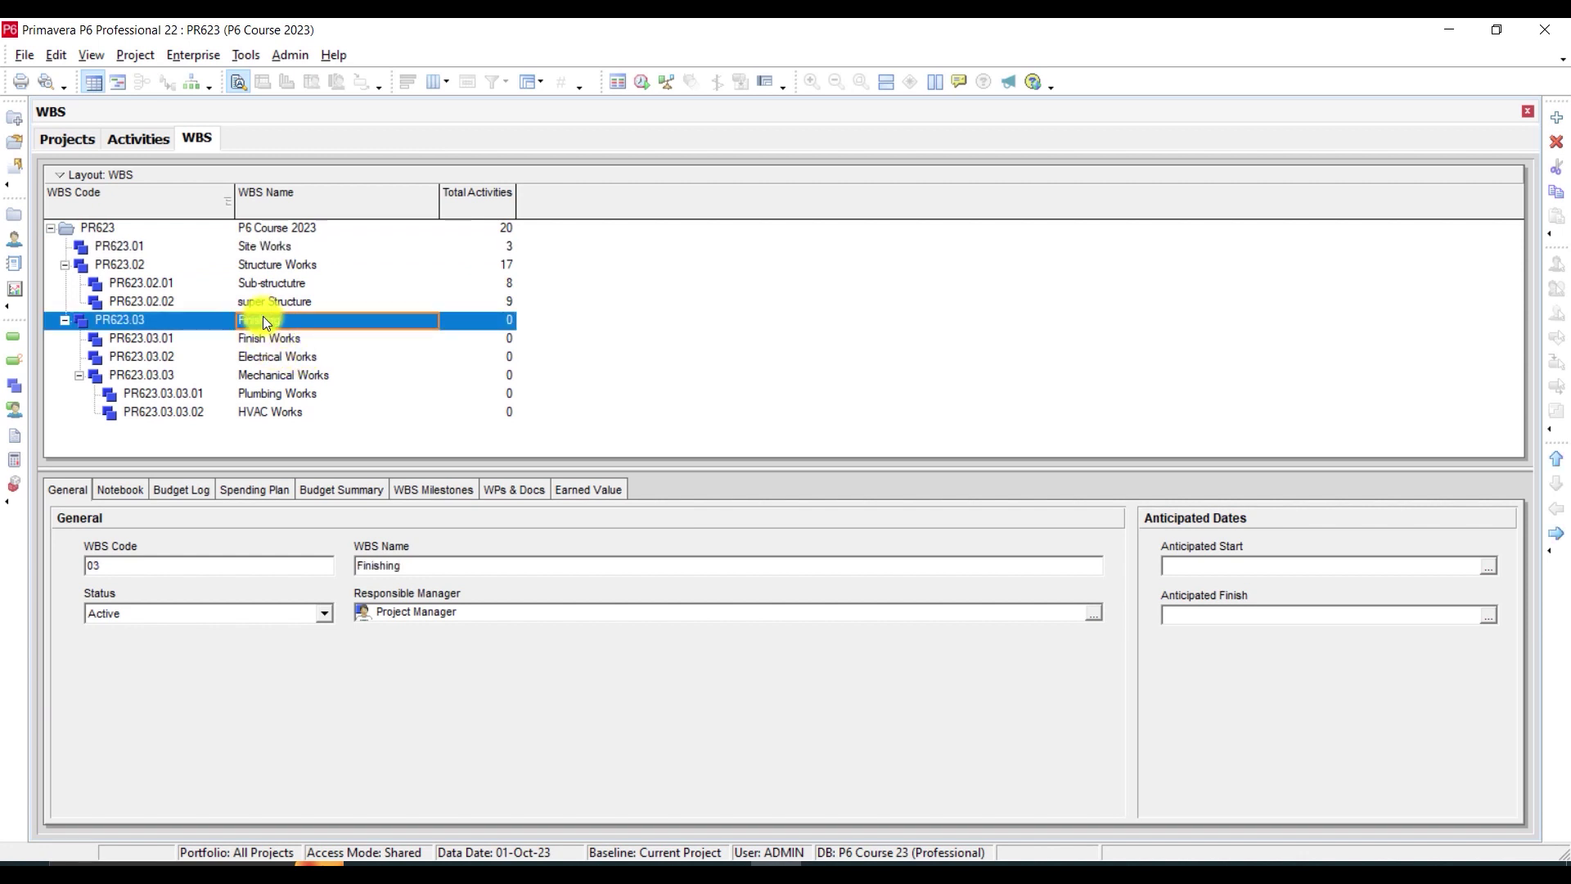
click(285, 338)
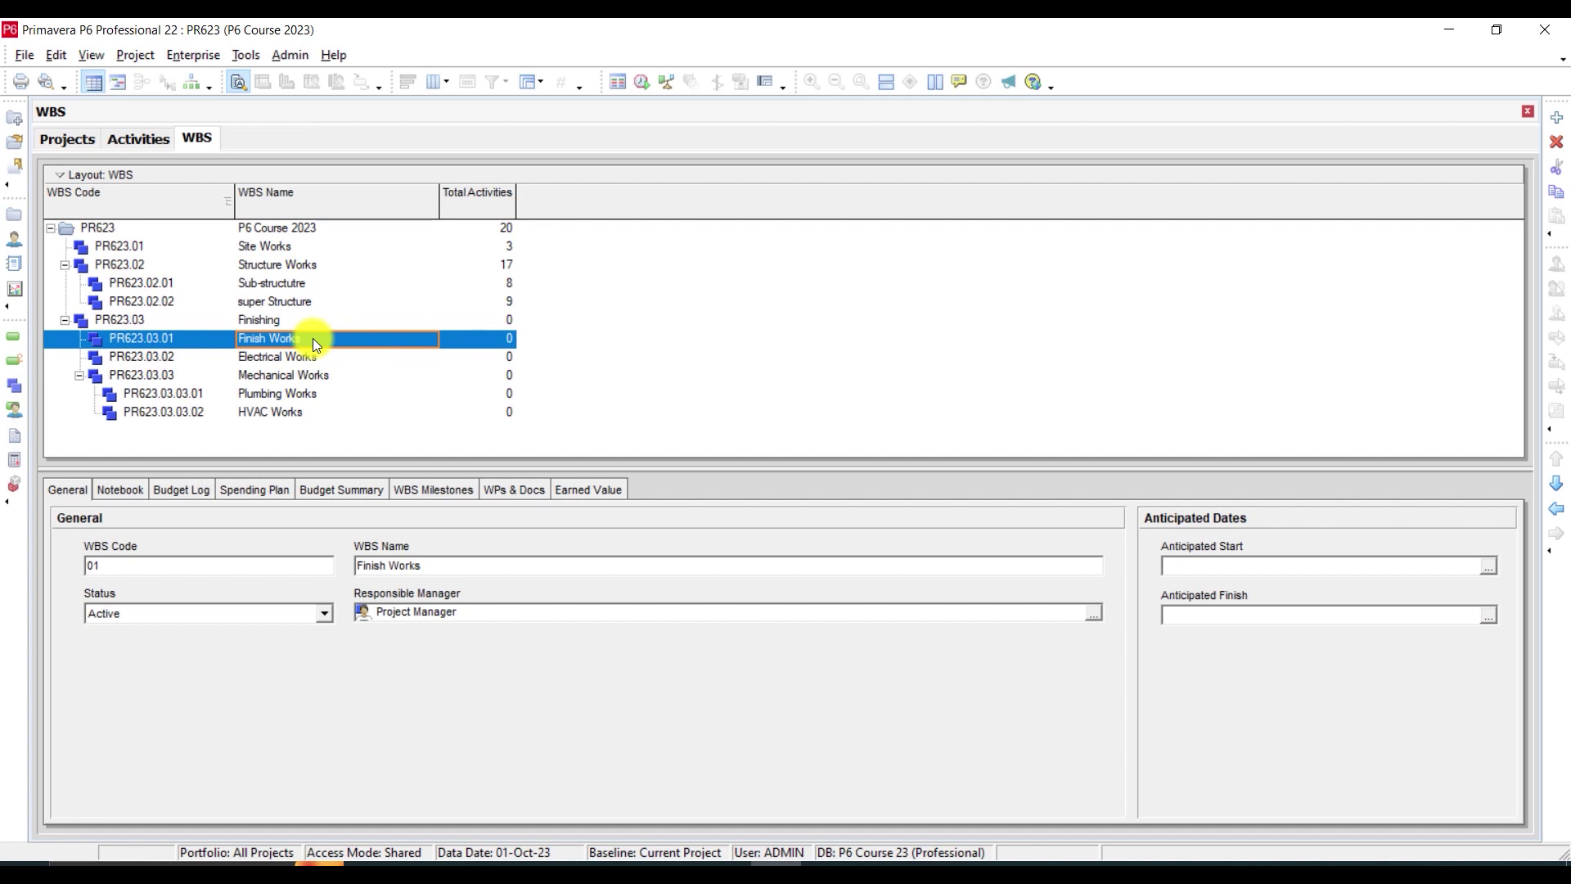
click(267, 342)
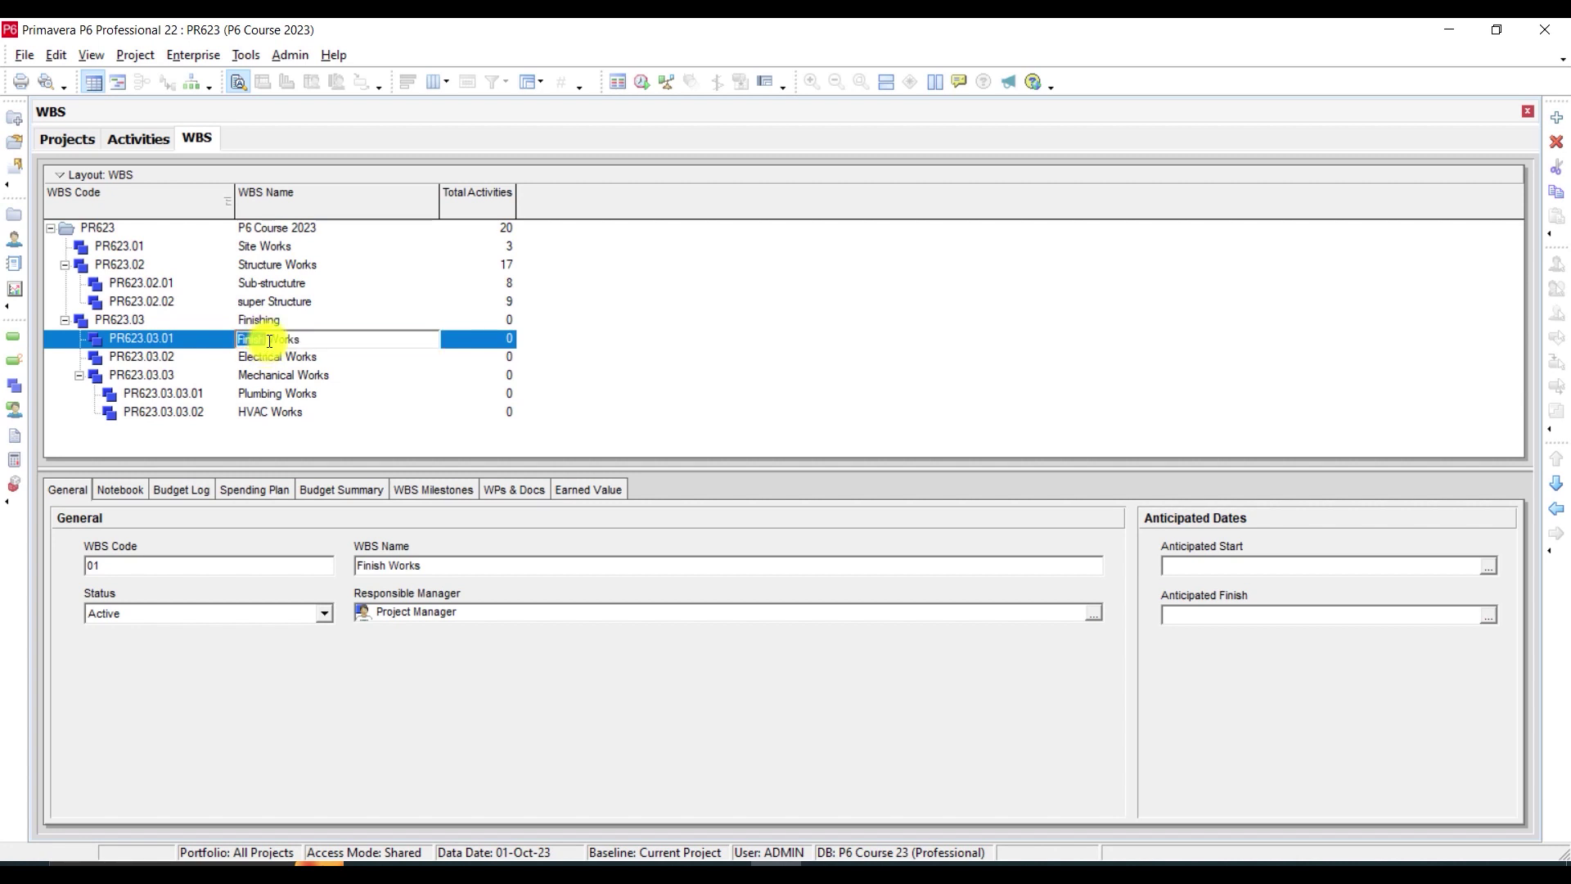
text(Internal)
text(al)
Add a new WBS element after Internal Works and place it at the same level, directly under Finishing.
click(1557, 117)
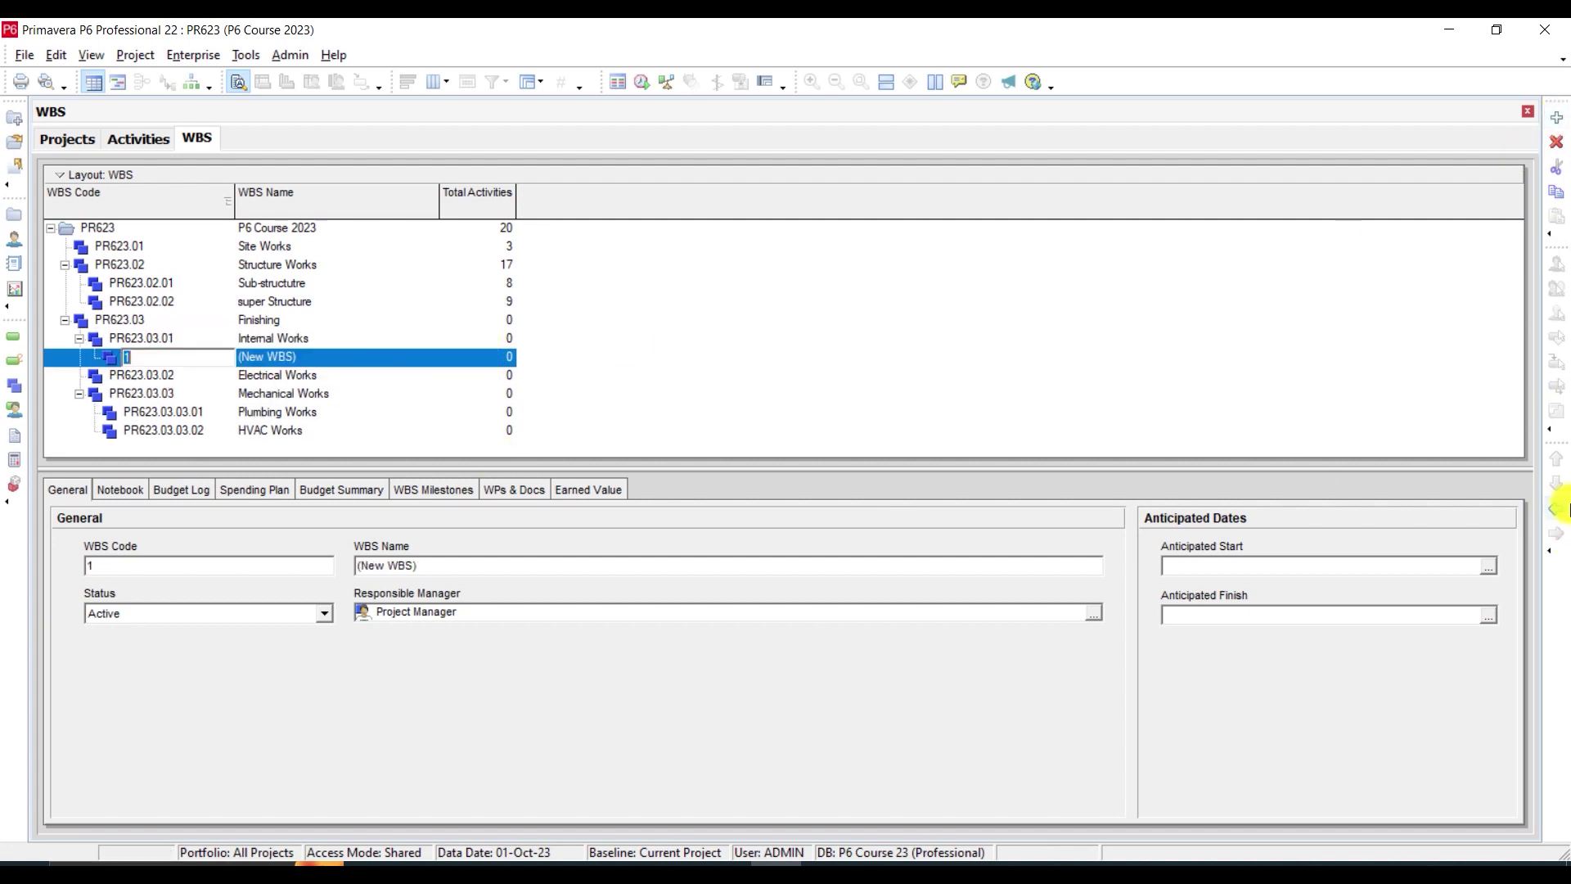
key(Return)
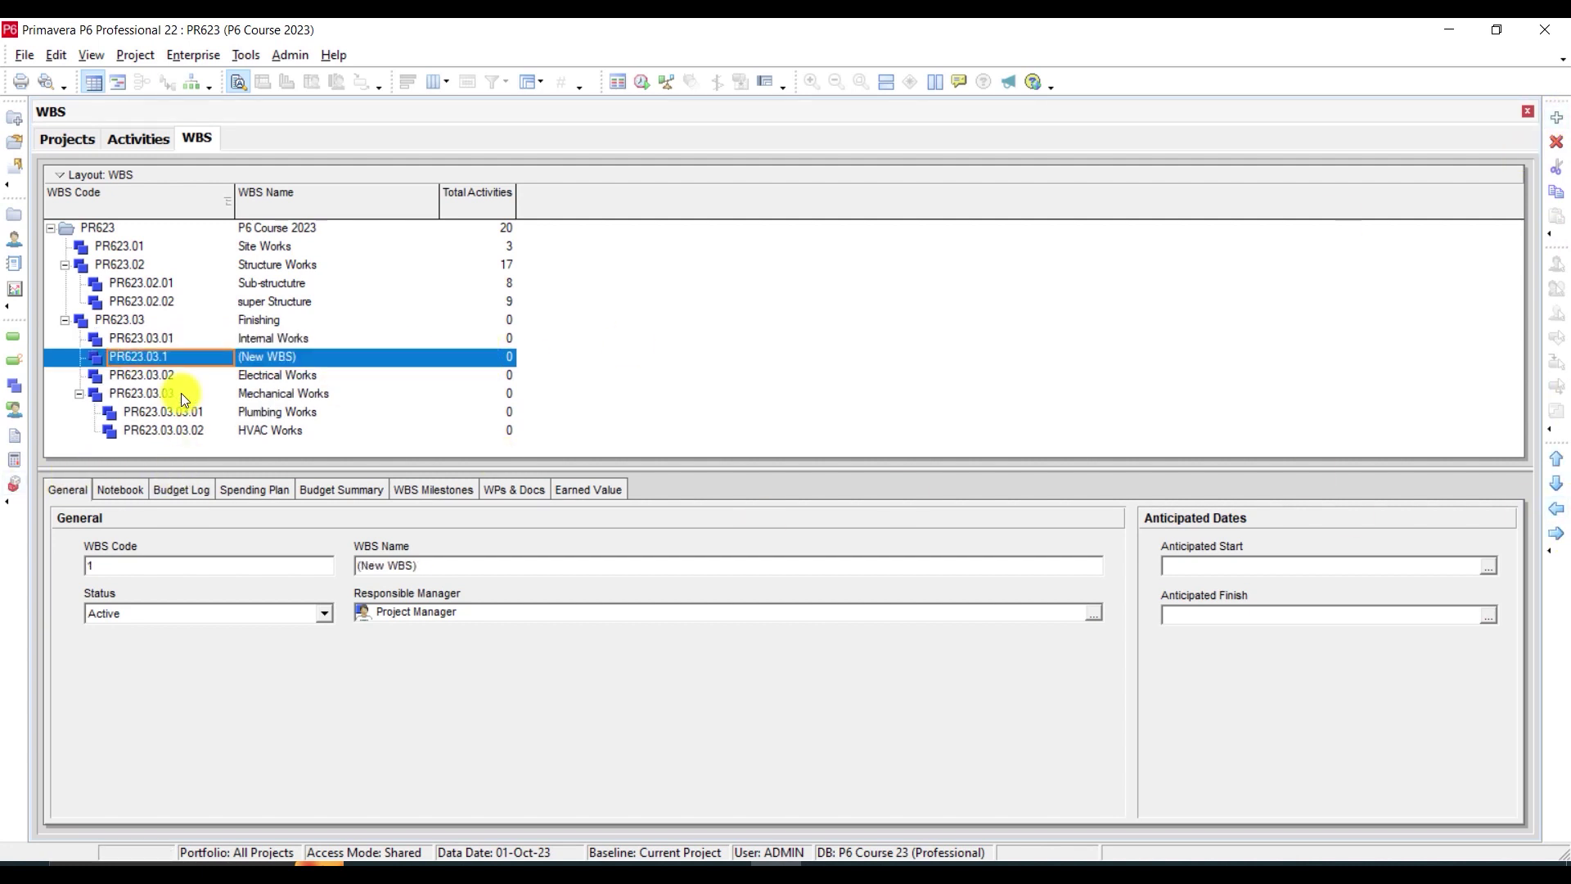
Try the codes 02 and 03 for the new WBS element under Finishing.
click(182, 362)
text(02)
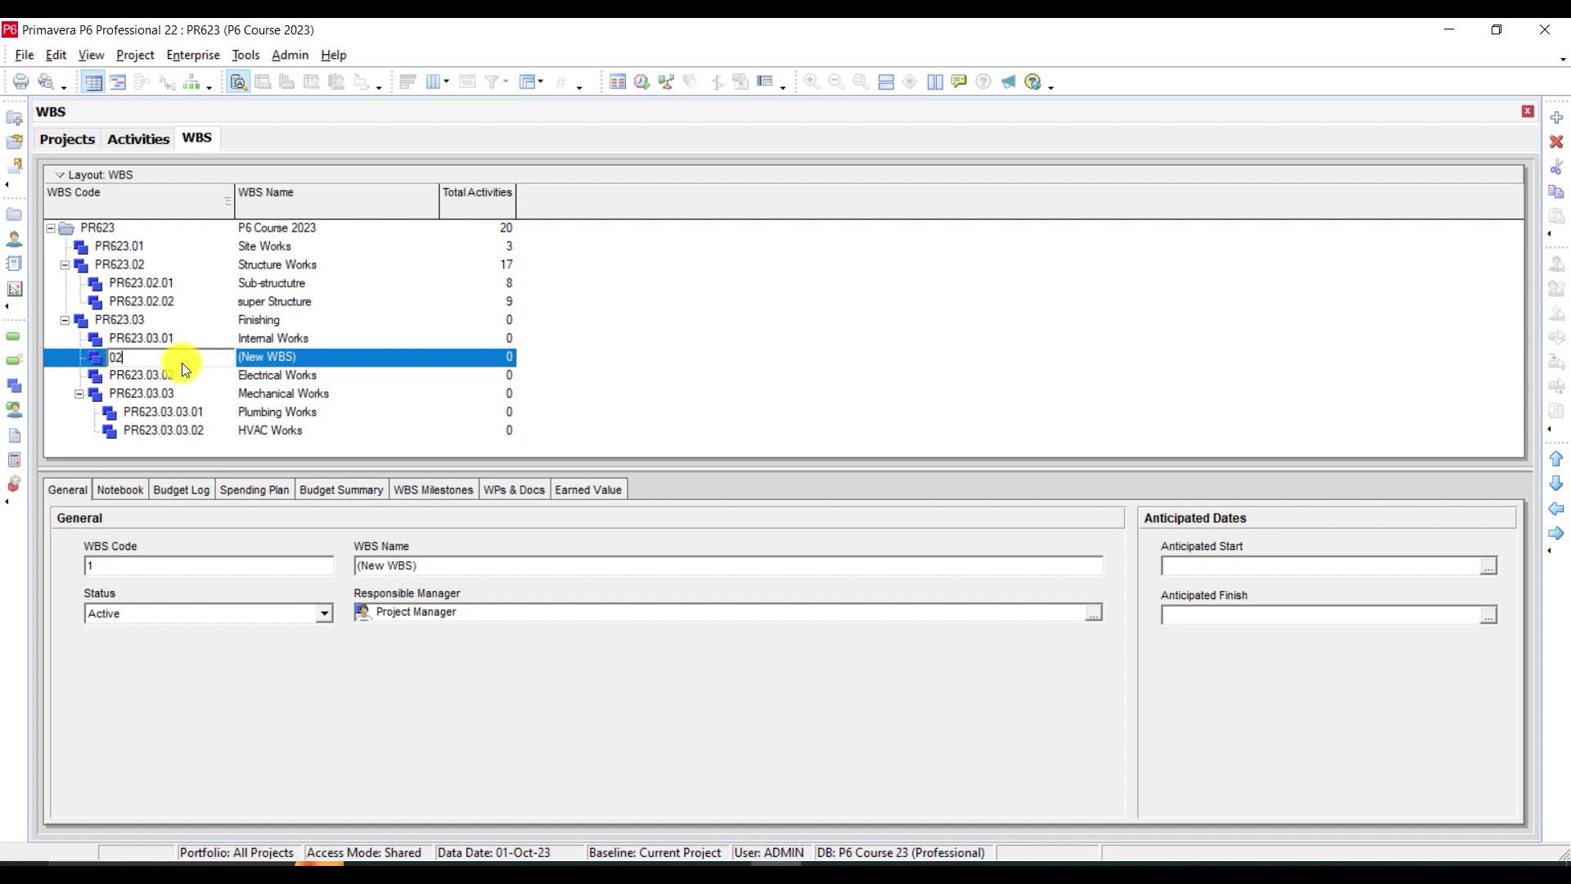
key(Return)
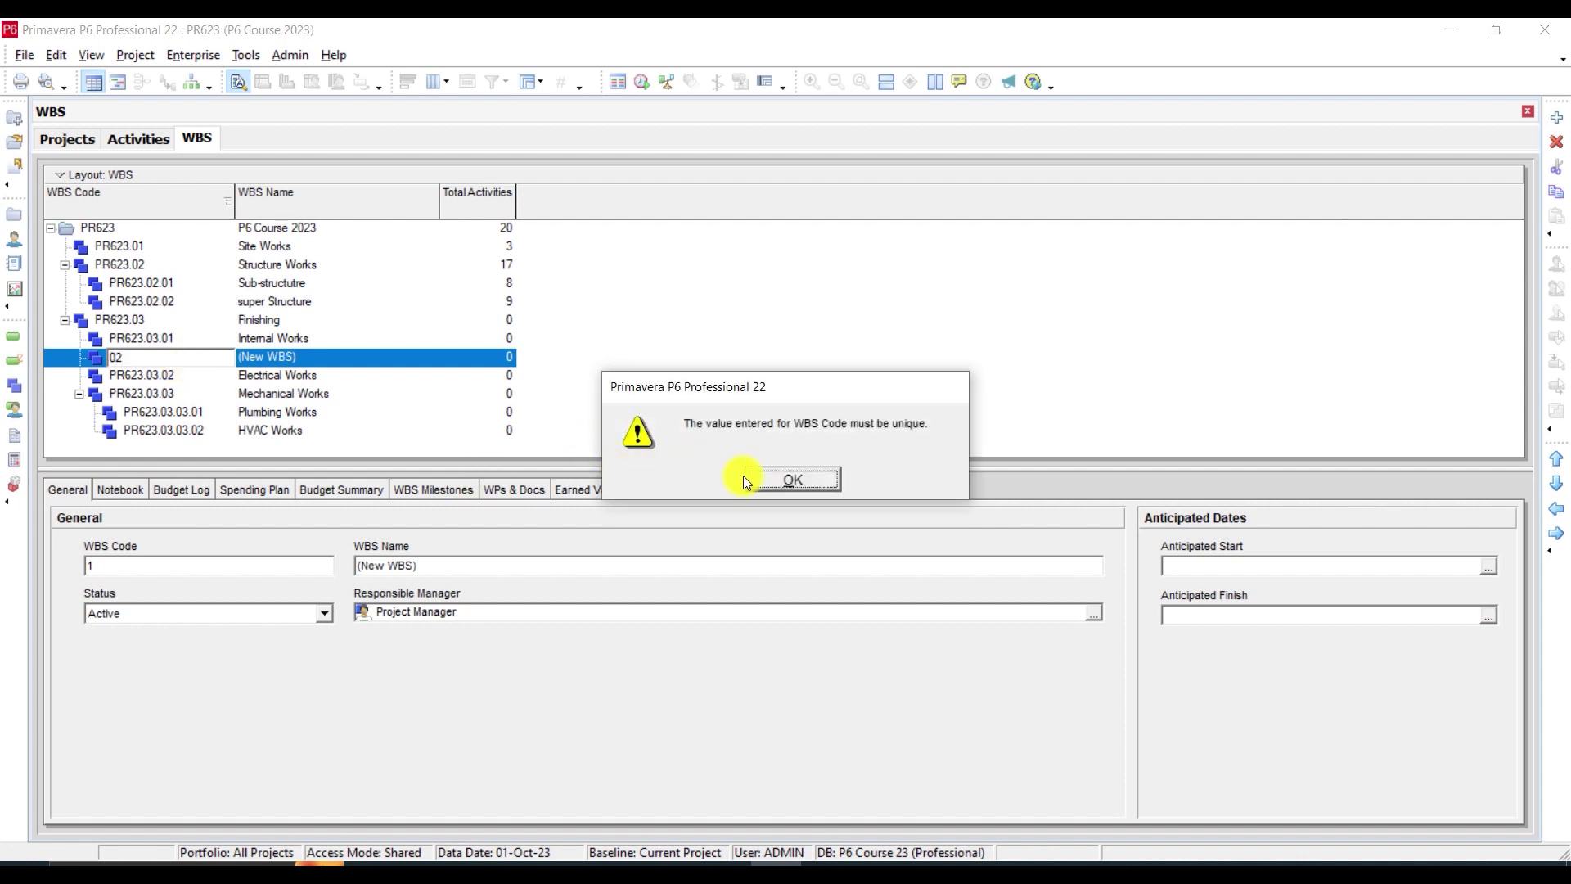
click(785, 482)
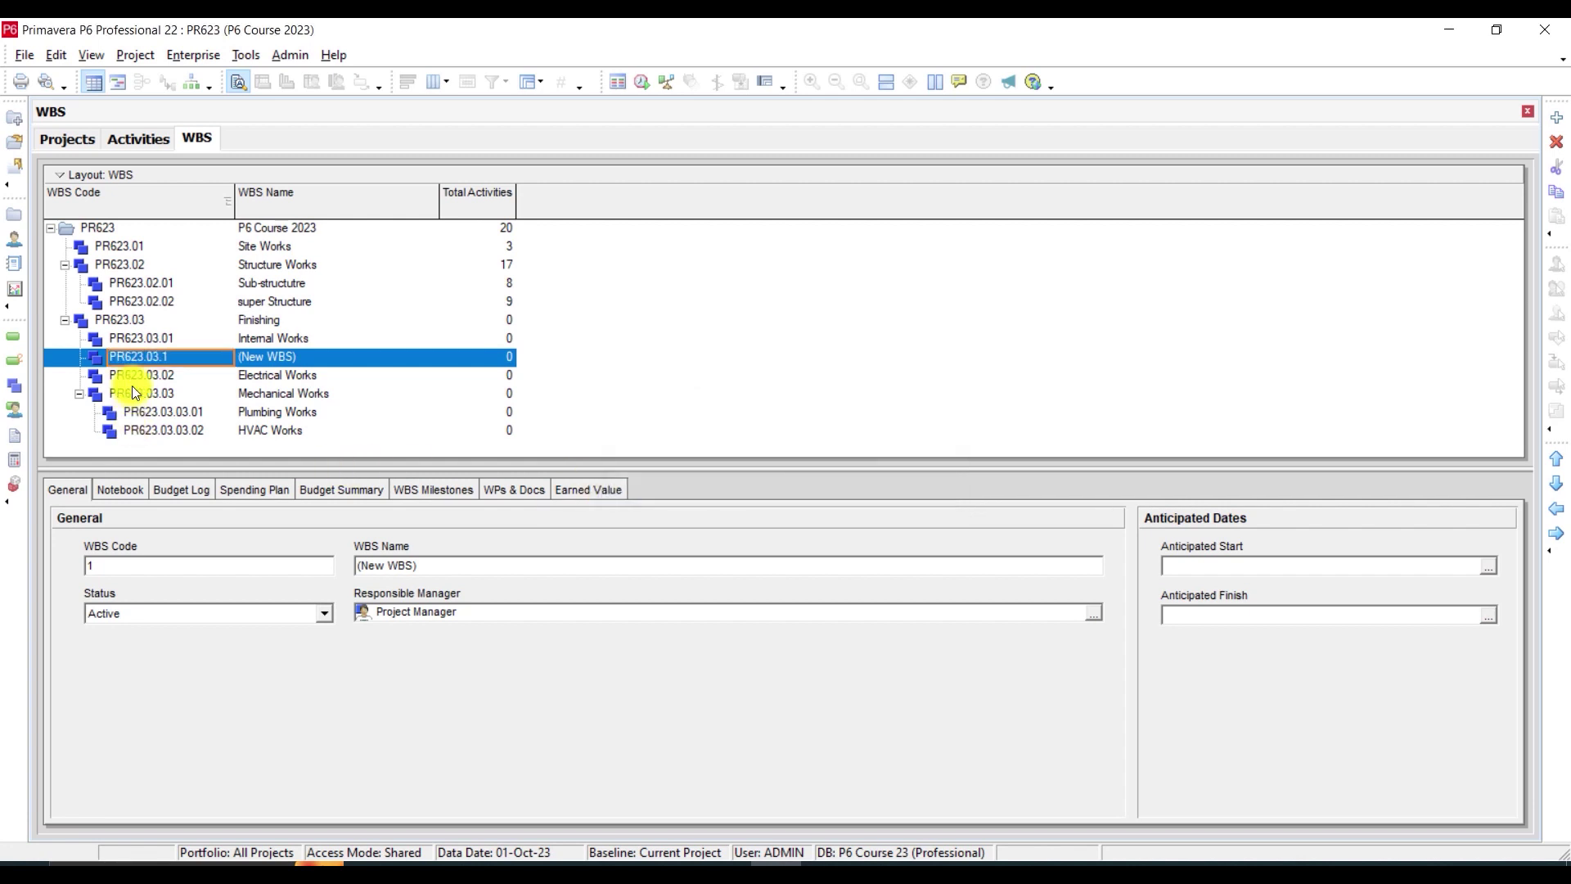
key(BackSpace)
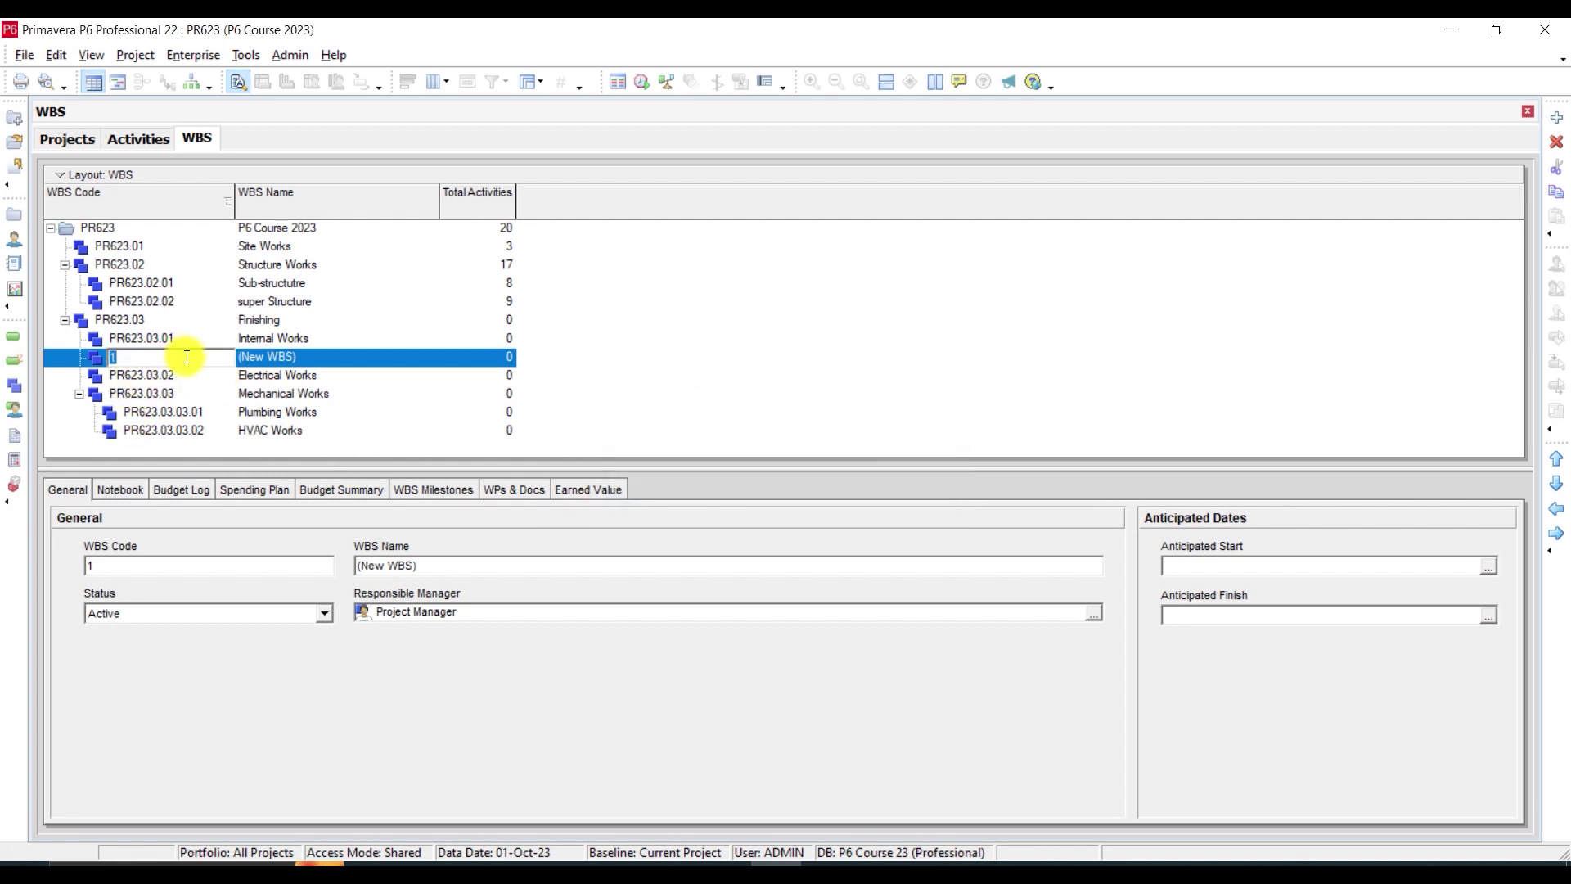
text(03)
key(Return)
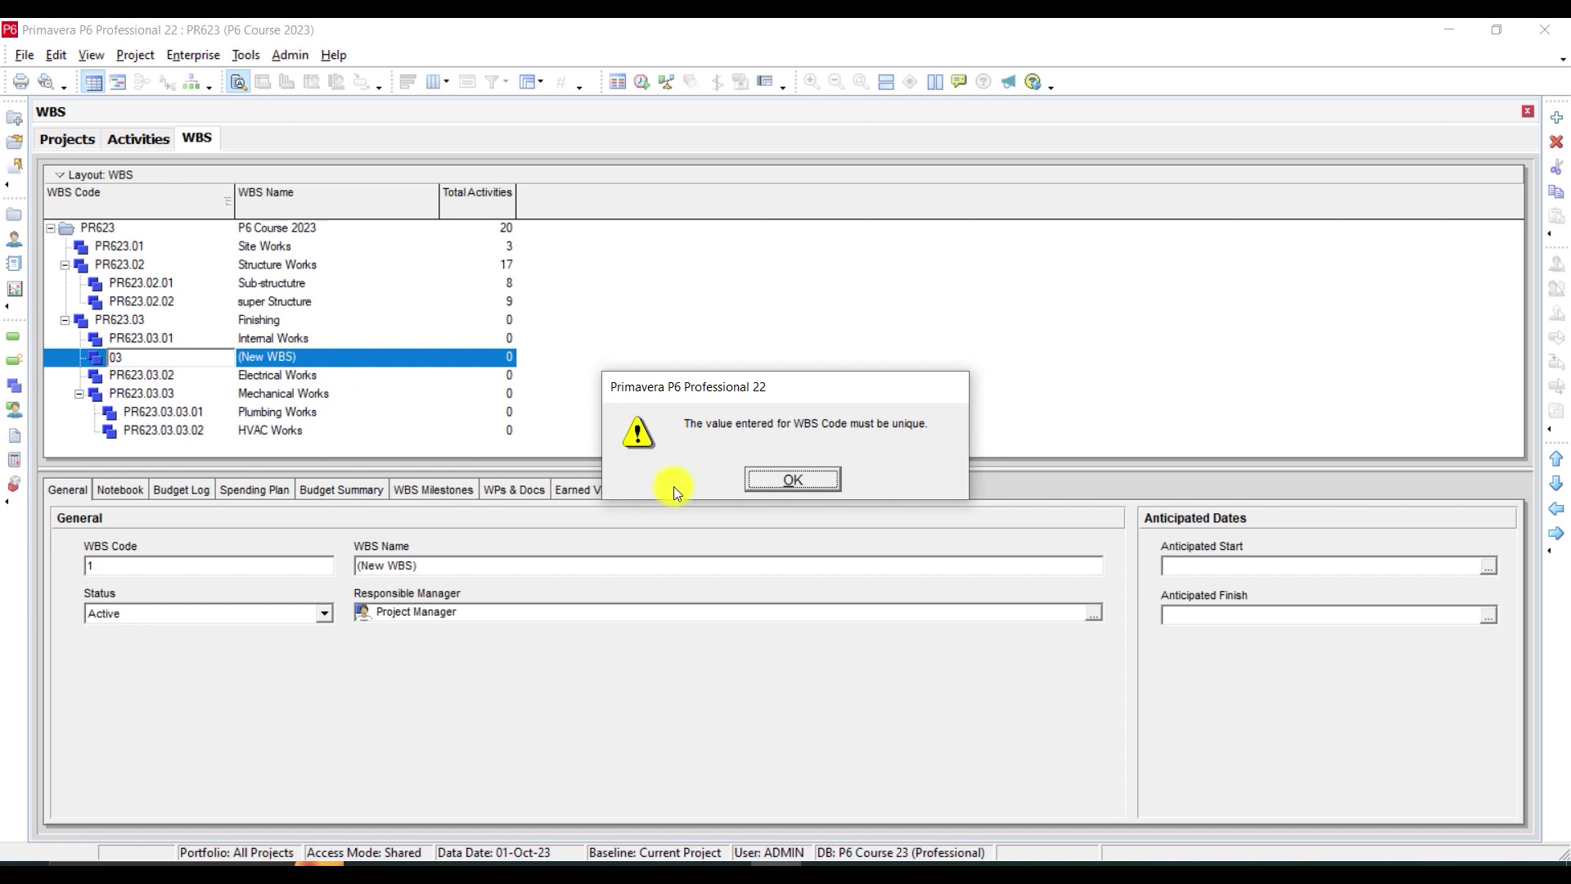
click(758, 478)
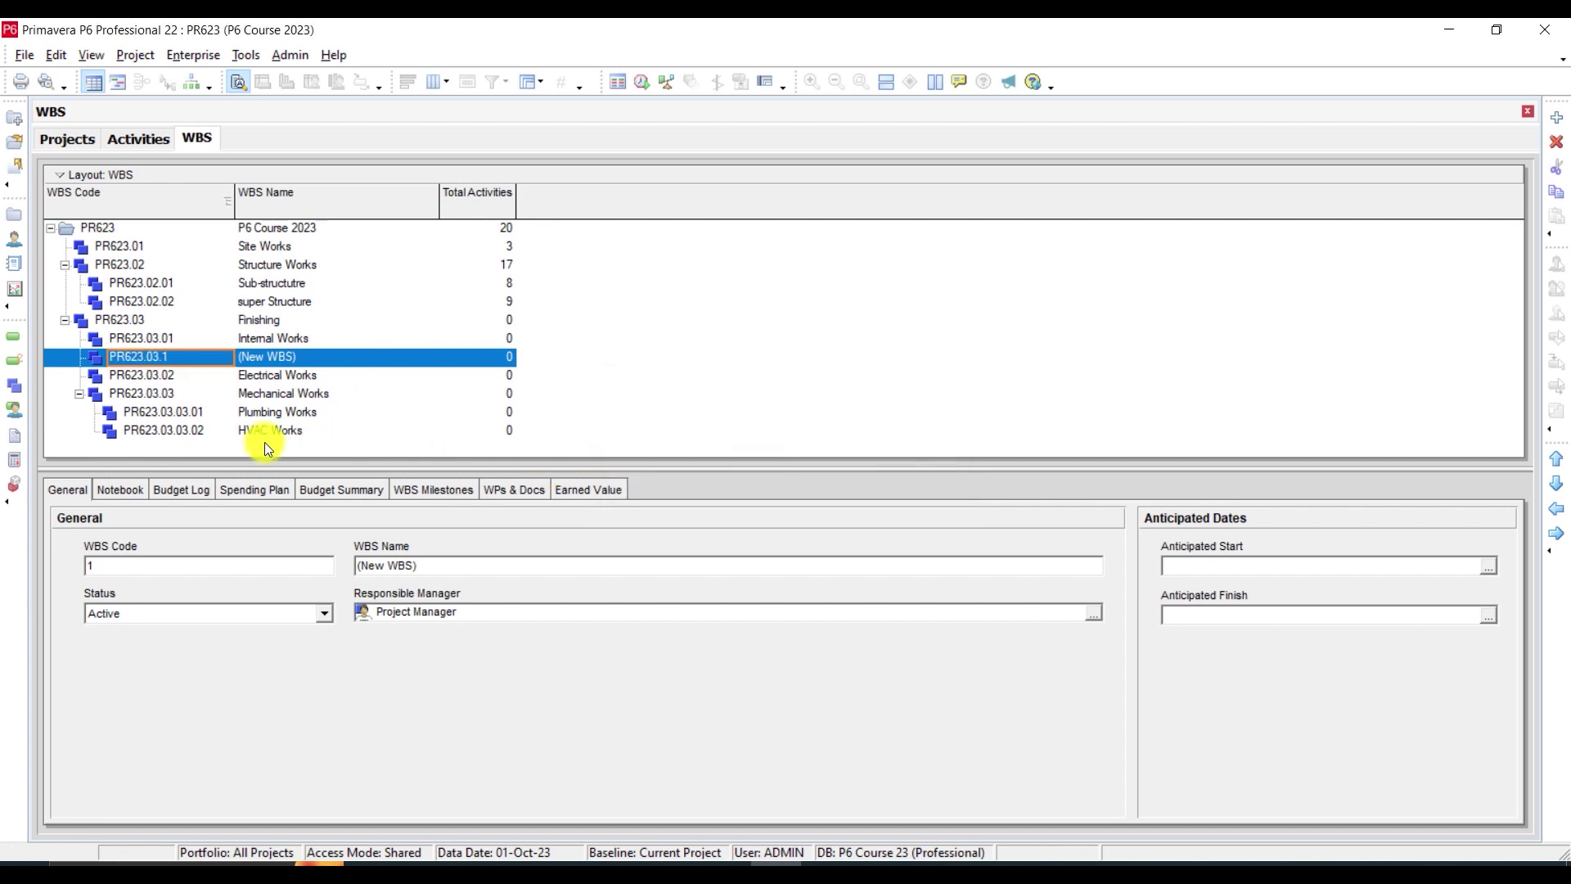
Set the new WBS element's code to 04.
click(190, 350)
key(BackSpace)
text(04)
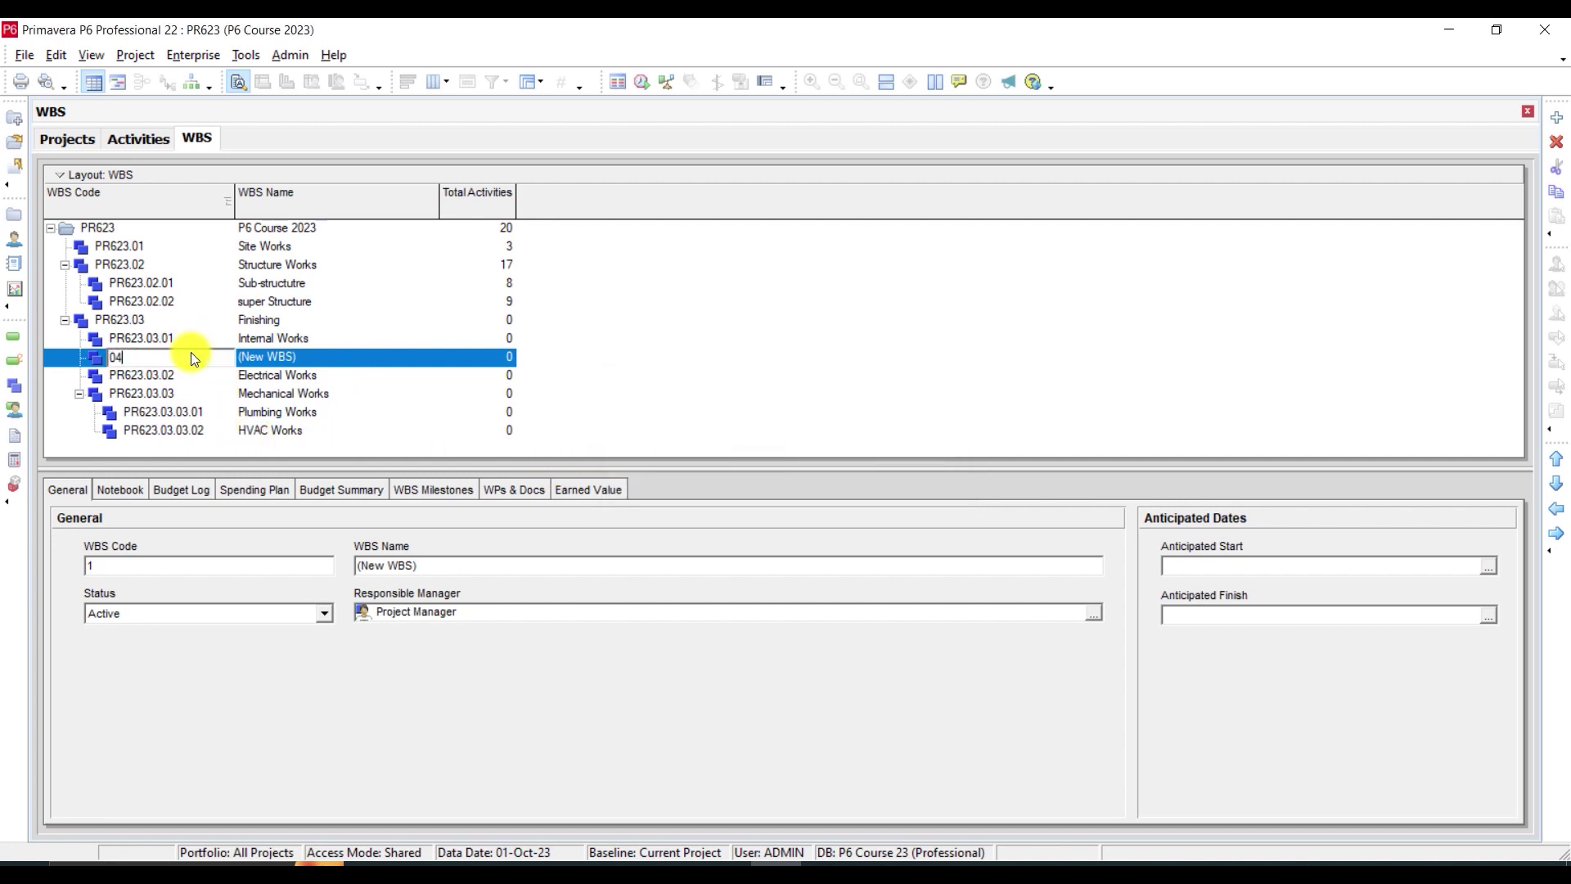
key(Return)
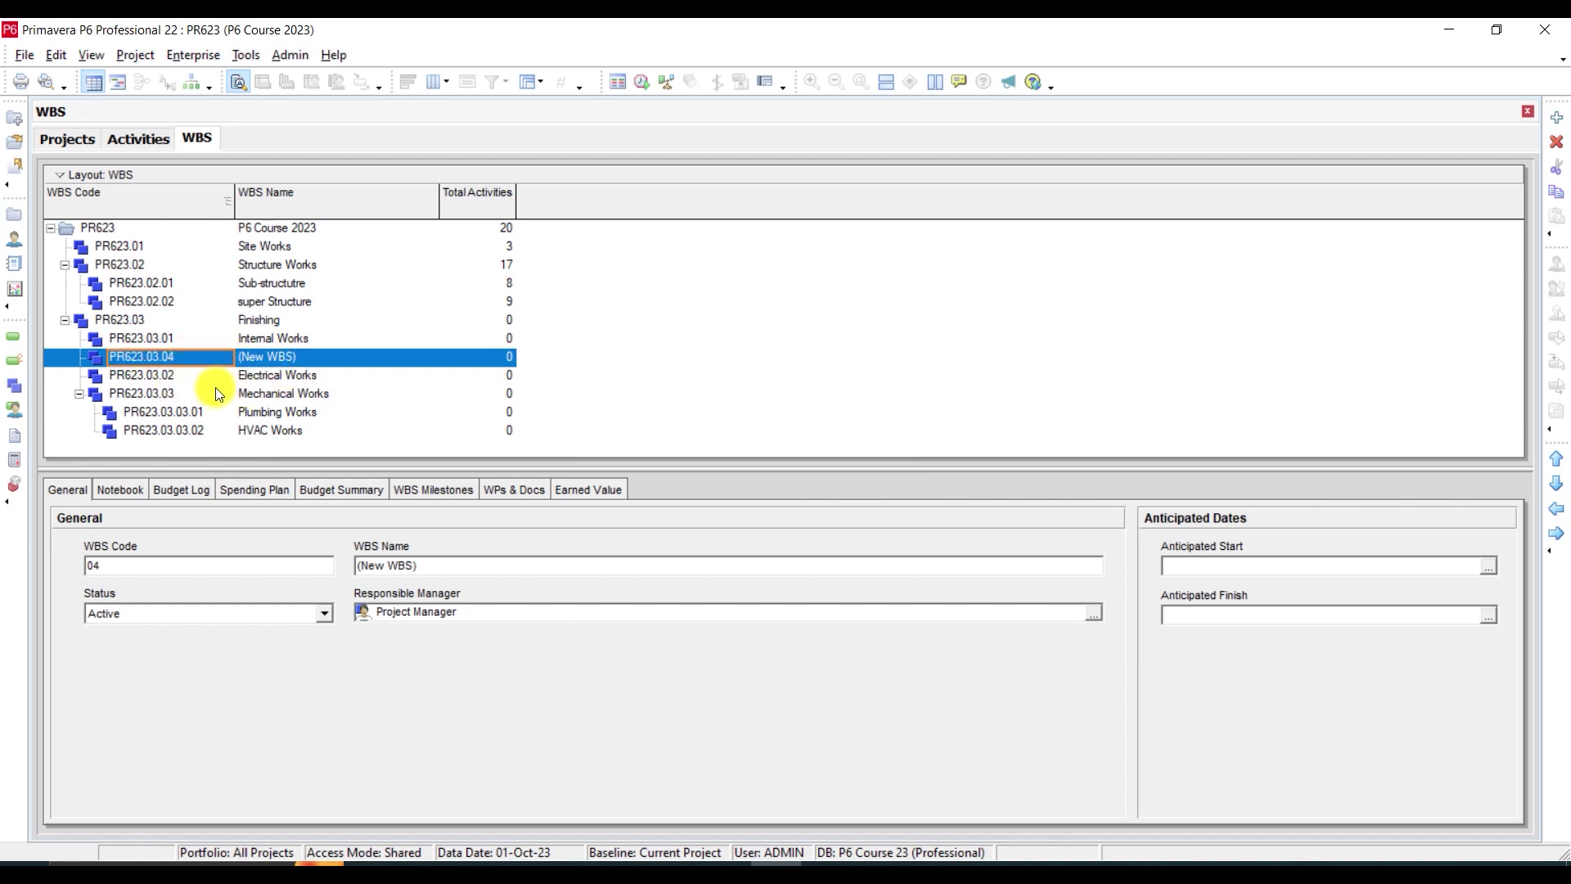
Name the WBS element with code 04 under Finishing External Works.
click(309, 352)
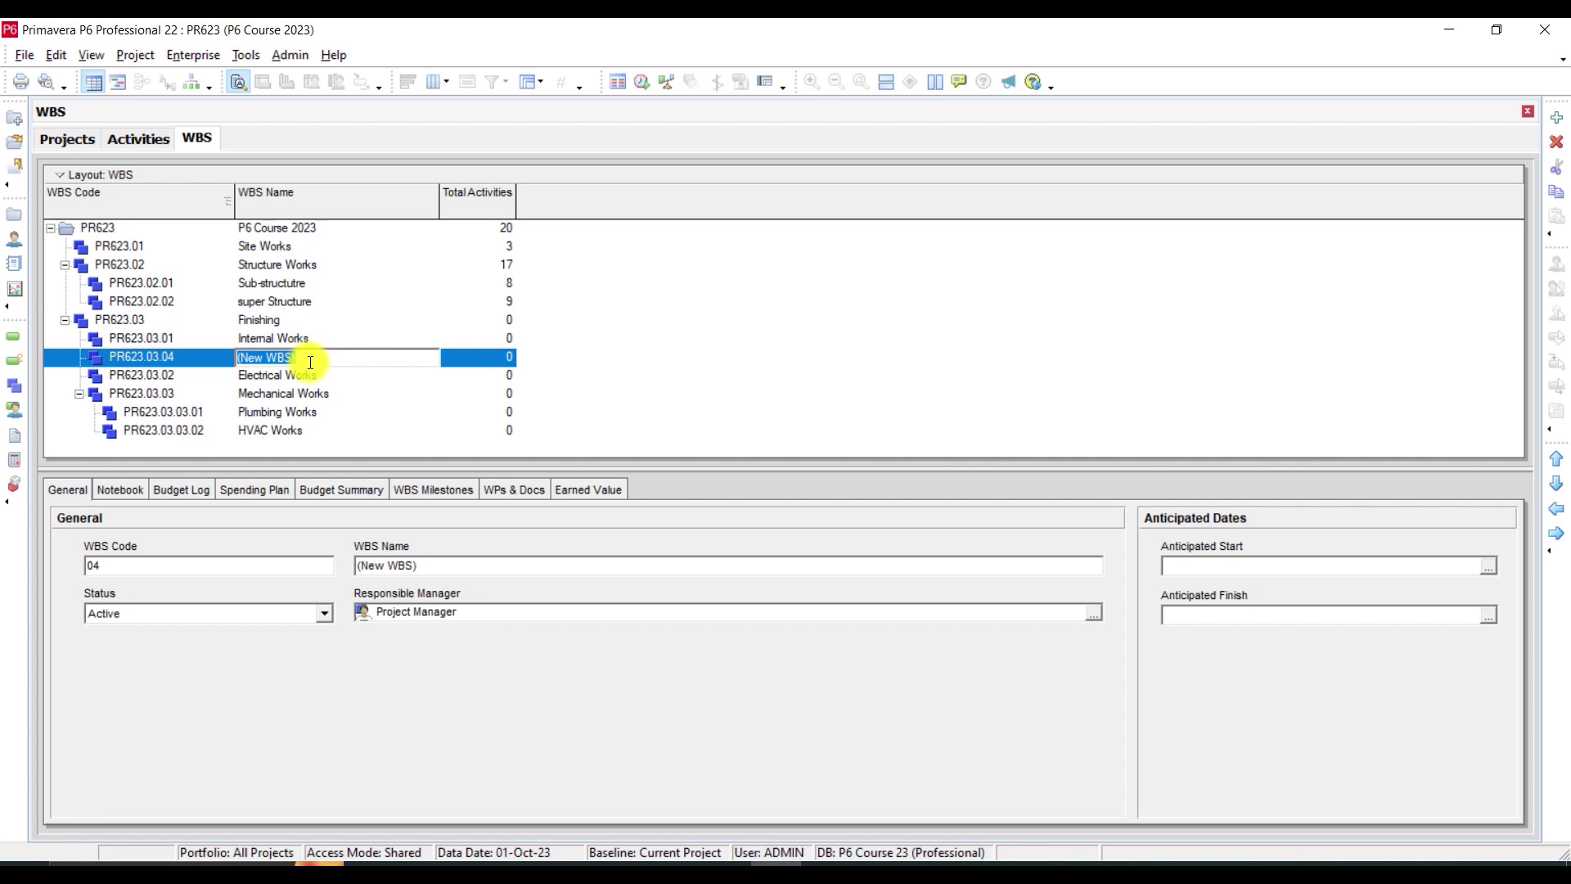
text(External work)
key(BackSpace)
key(BackSpace)
key(BackSpace)
key(BackSpace)
text(Wo)
key(Return)
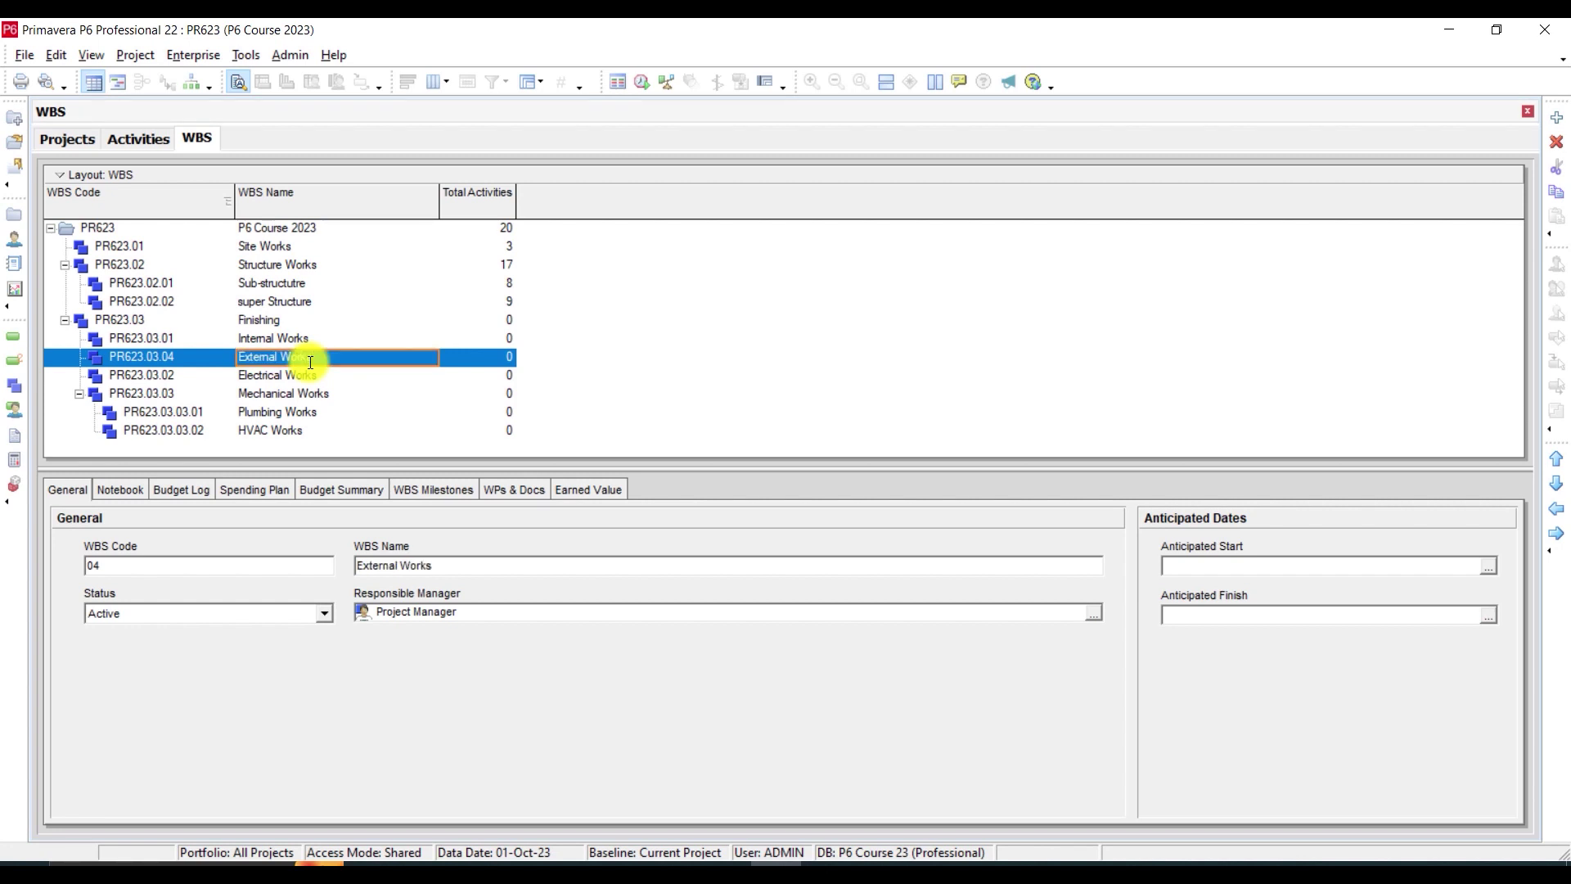
Refresh the data in the Activities view and select the Internal Works group under Finishing.
click(276, 319)
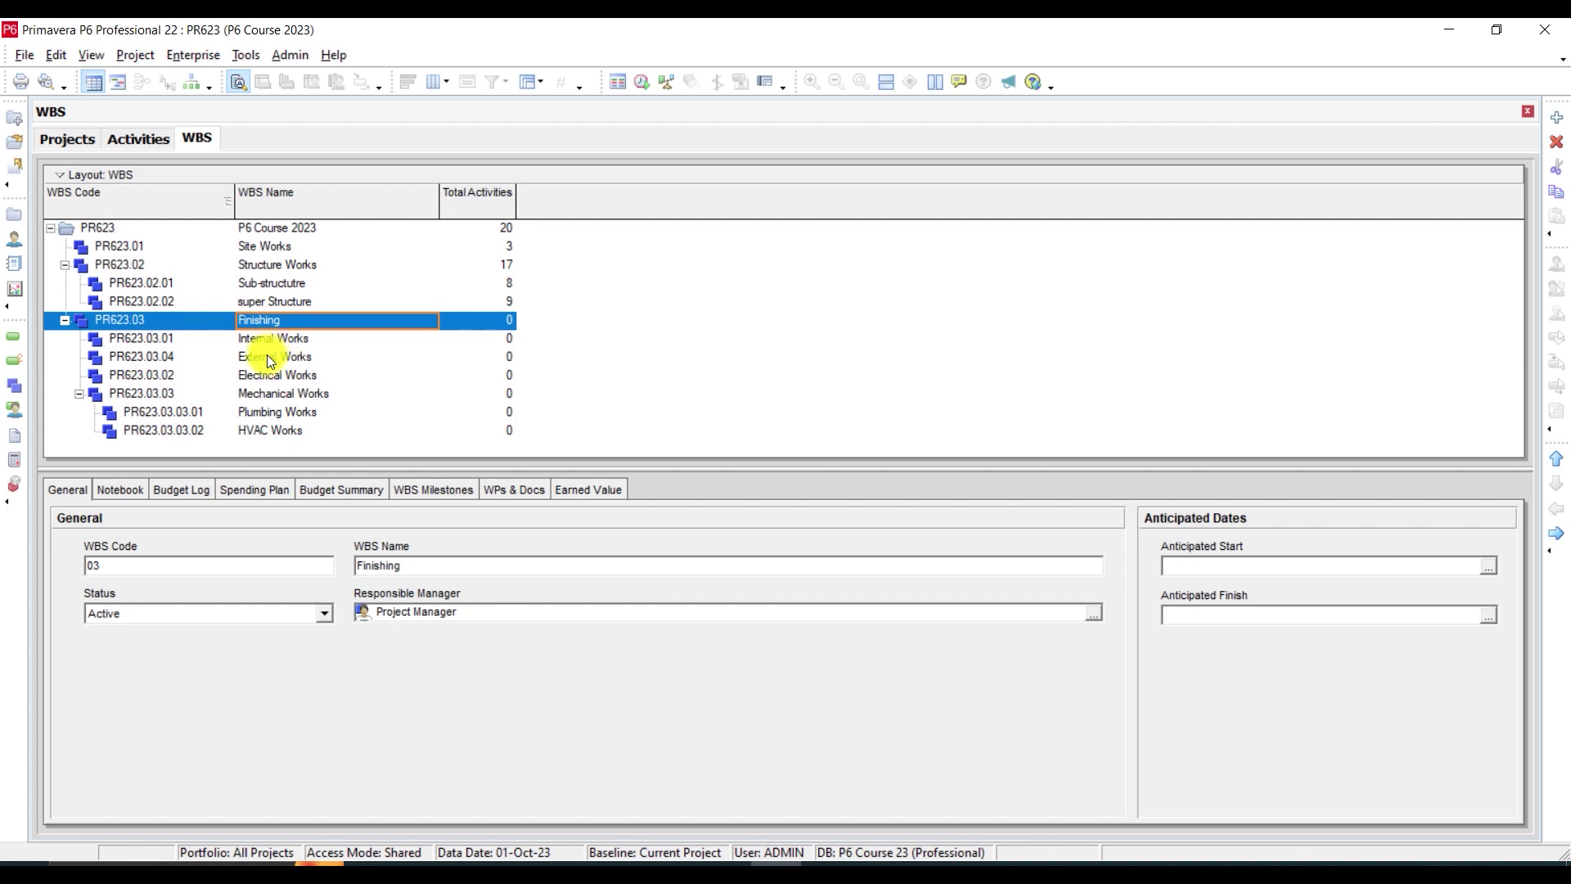
click(23, 340)
scroll(313, 408, up, 10)
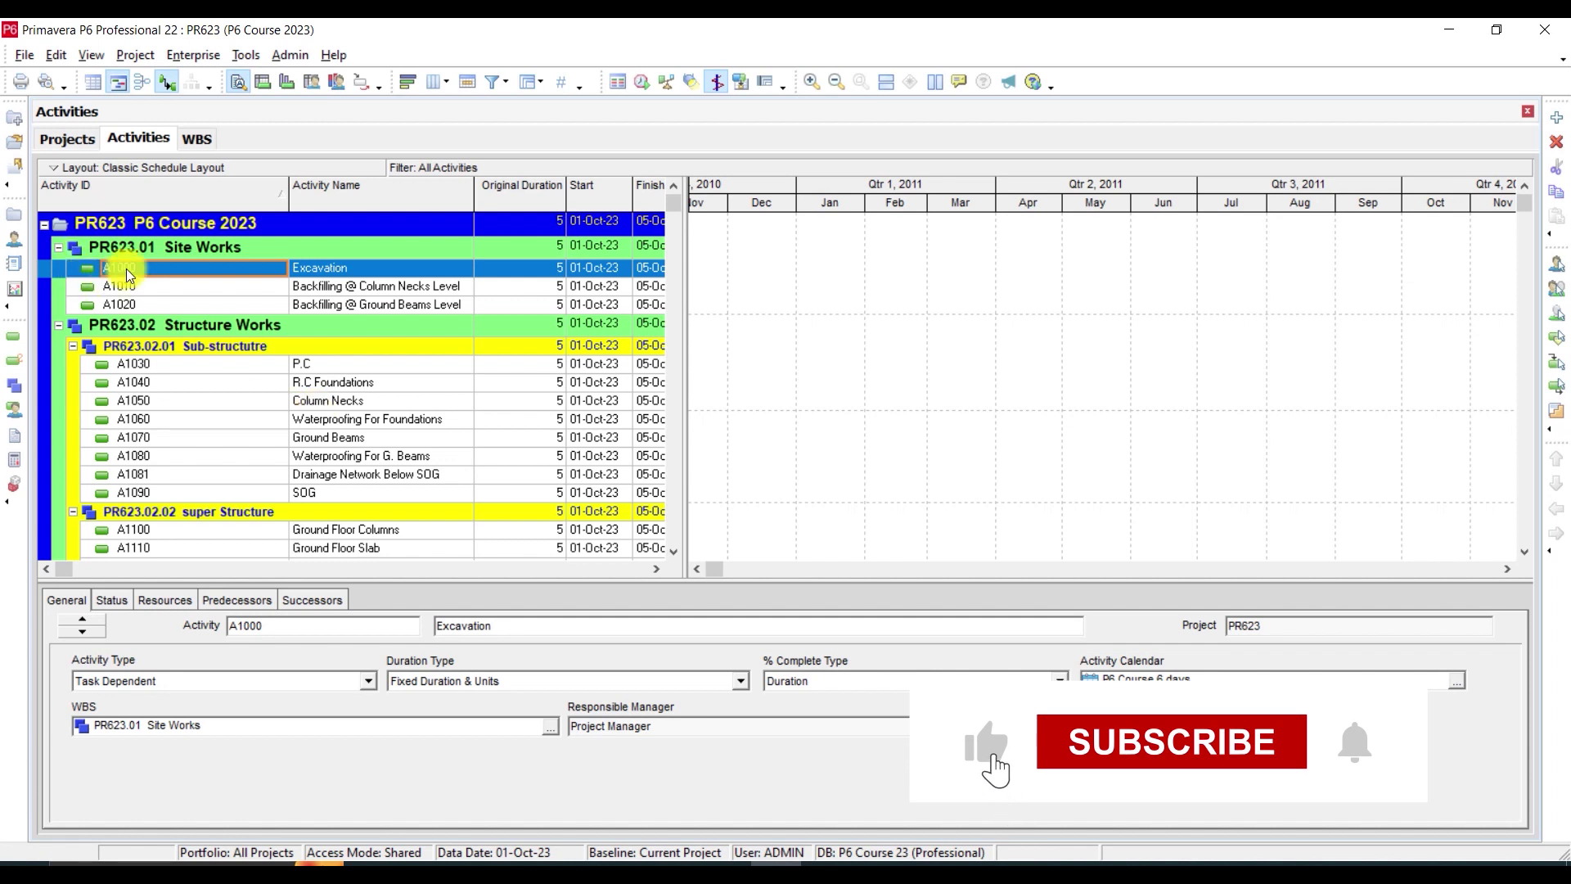
click(18, 55)
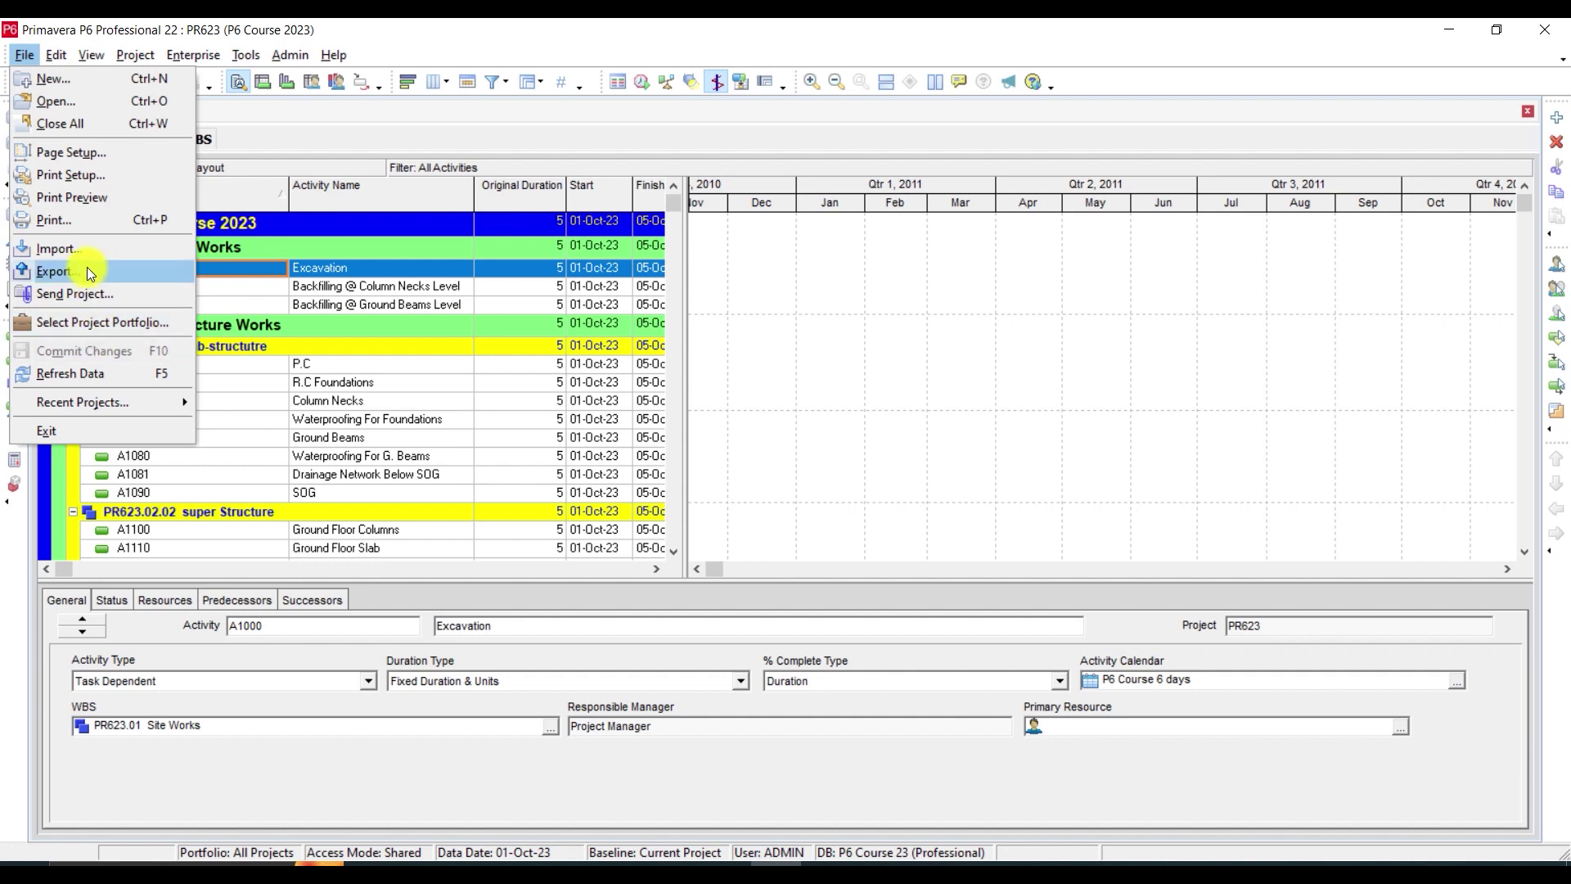
click(86, 374)
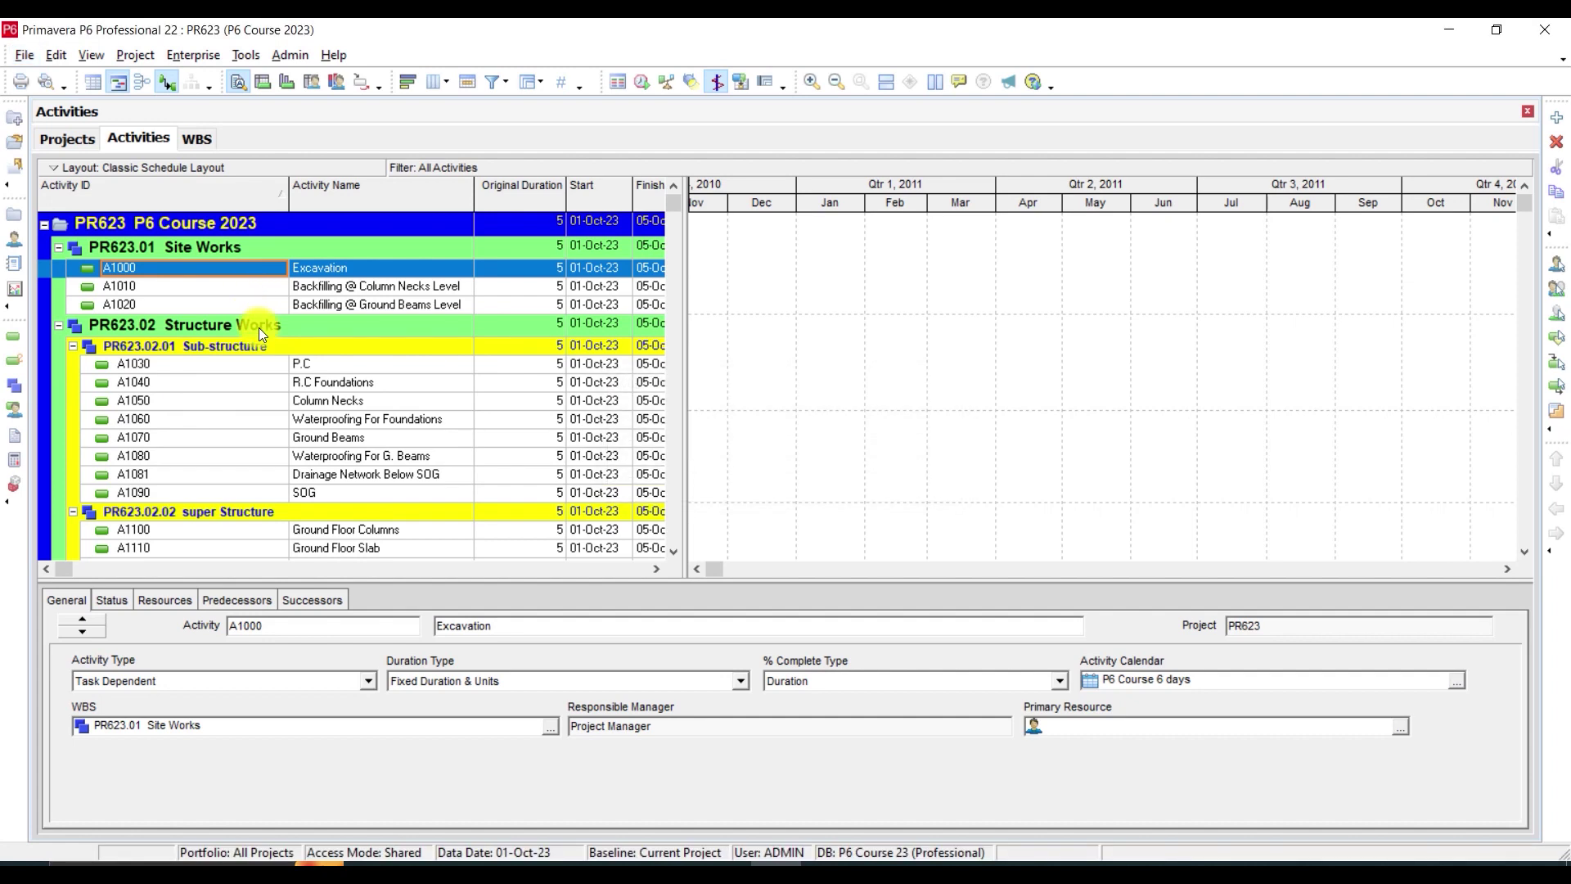
scroll(307, 448, down, 5)
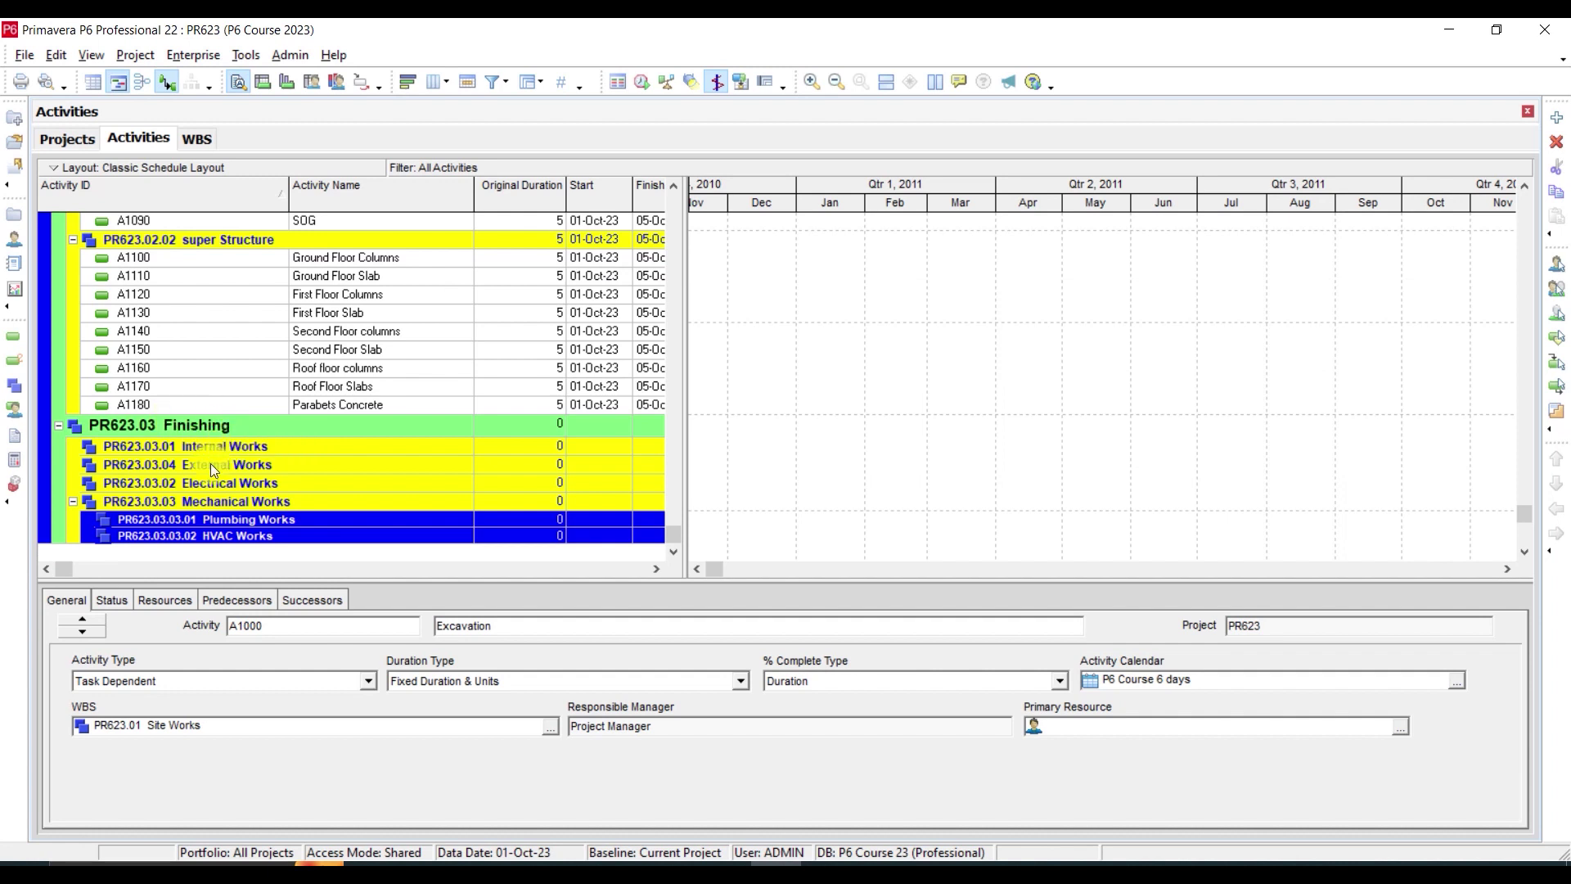
click(253, 448)
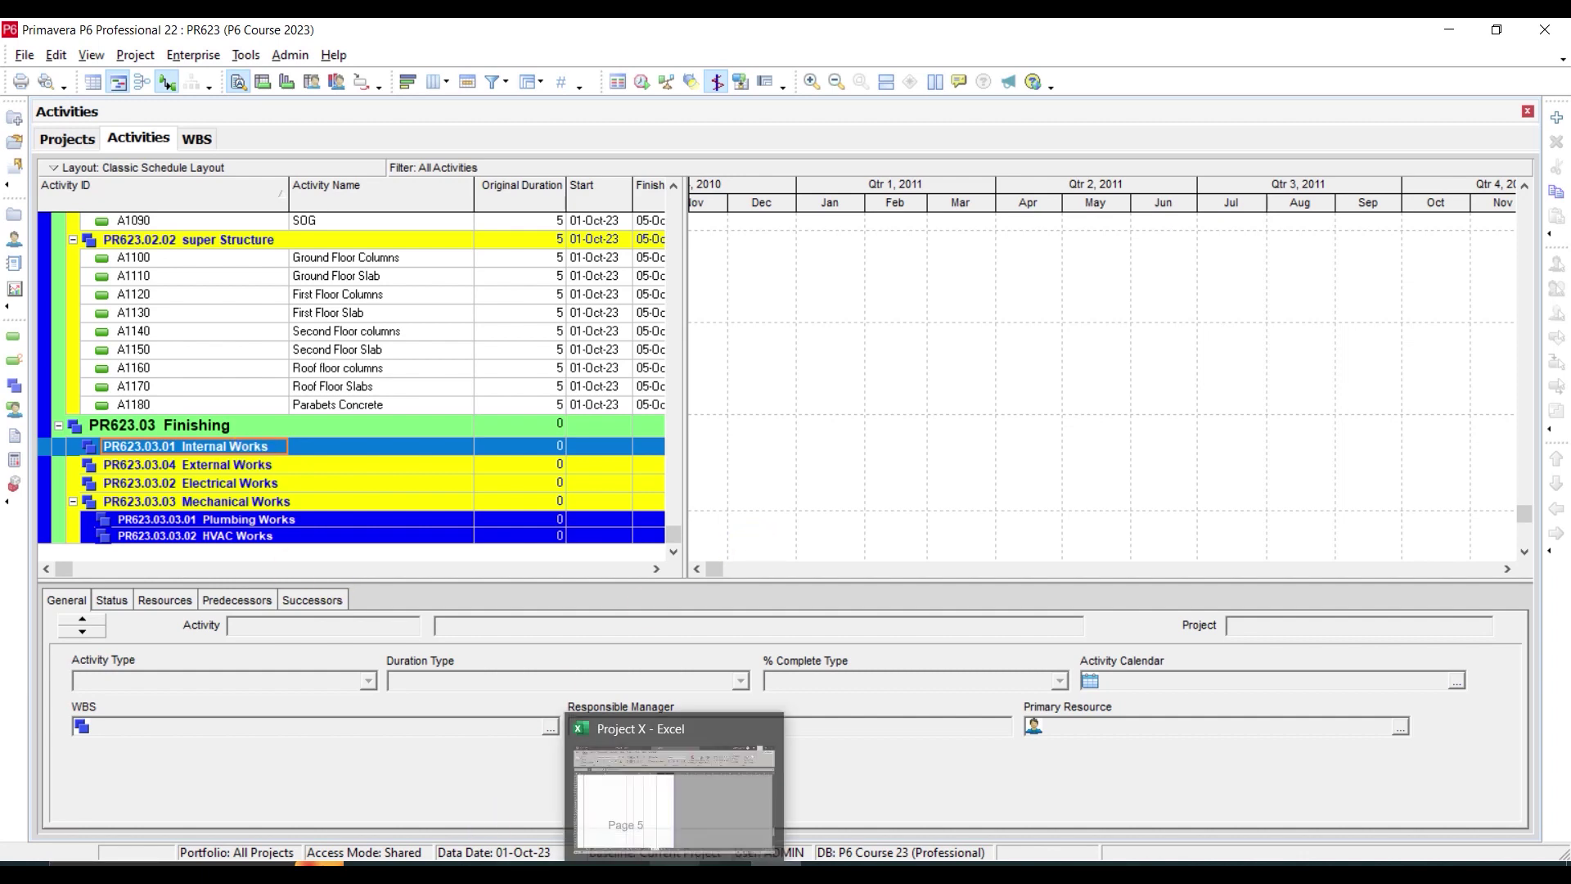
Switch to the Project X workbook in Excel and examine the masonry items in the Div 04 sheet.
click(676, 873)
scroll(439, 685, up, 3)
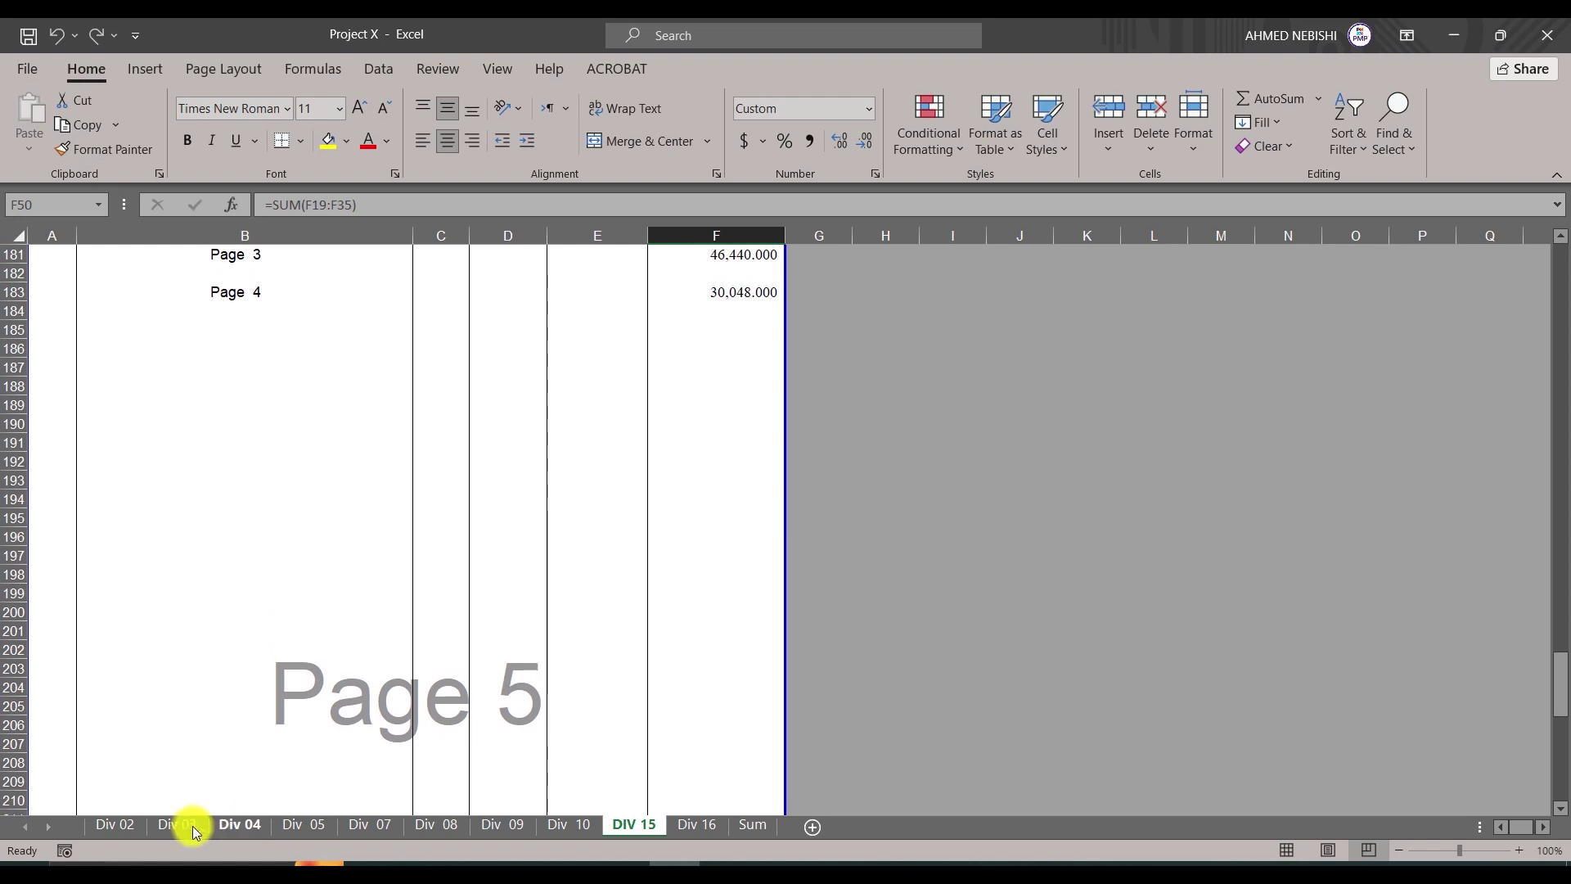
click(178, 825)
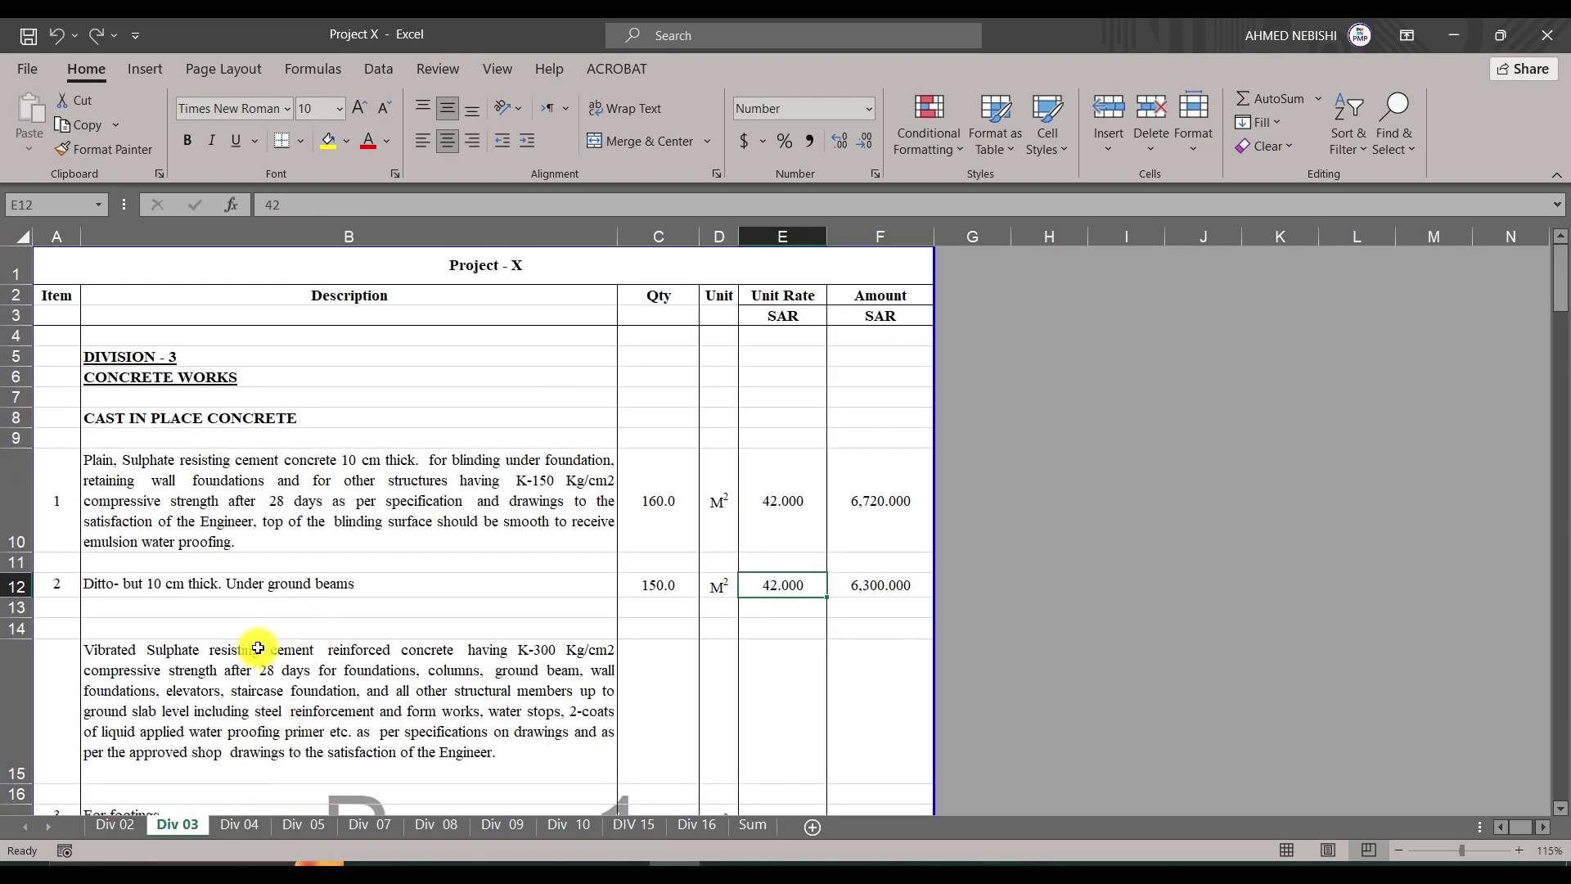
click(240, 825)
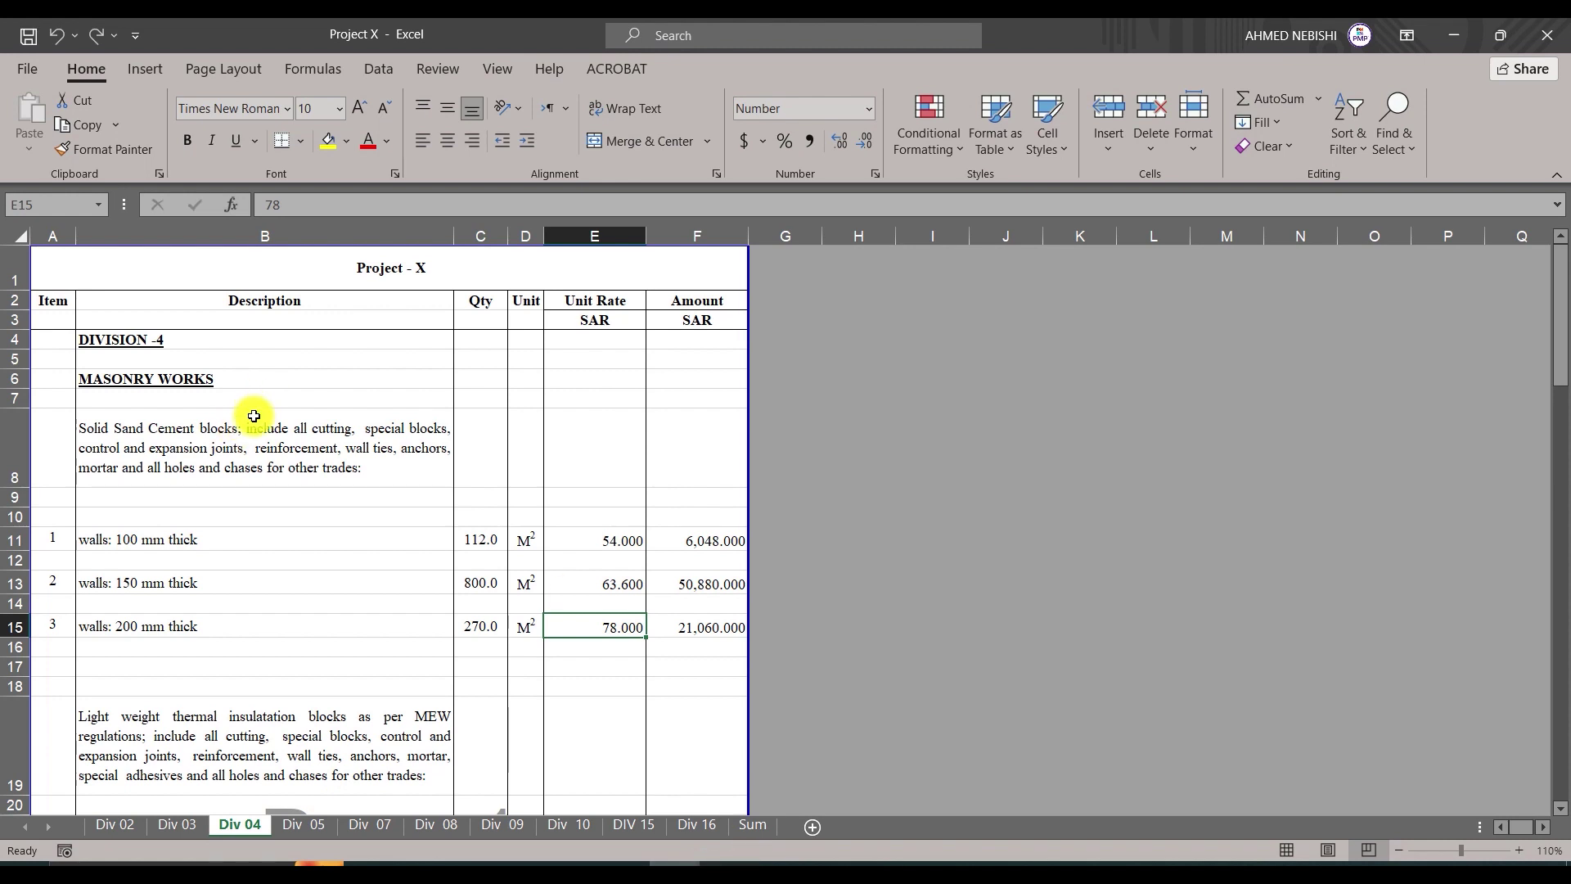
scroll(238, 417, down, 2)
scroll(204, 459, up, 2)
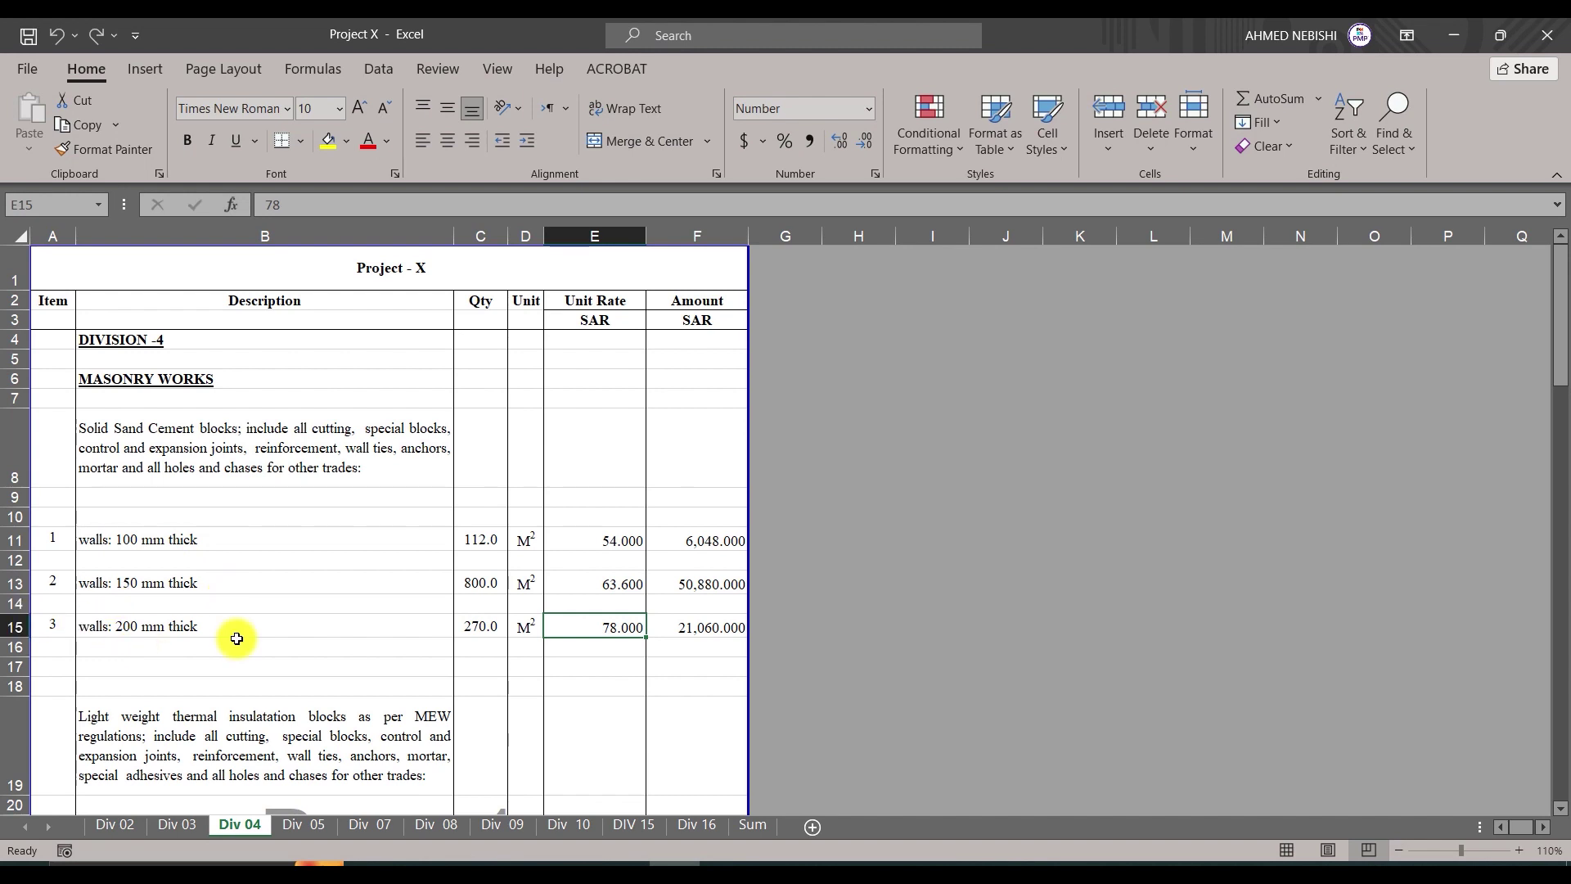
scroll(237, 638, down, 3)
scroll(237, 638, up, 1)
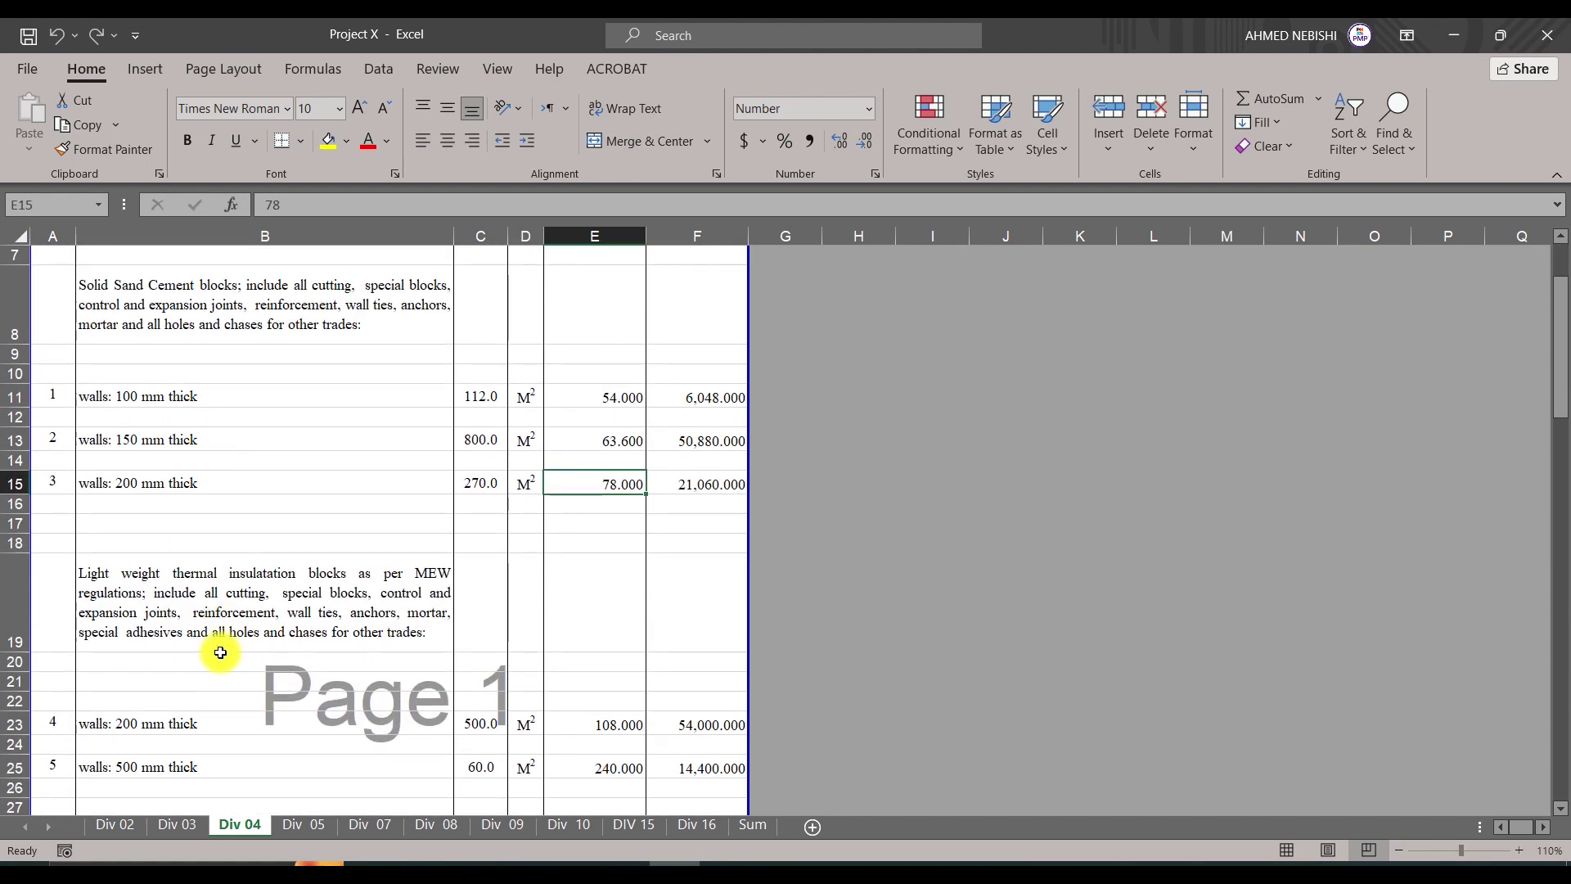
scroll(268, 700, down, 1)
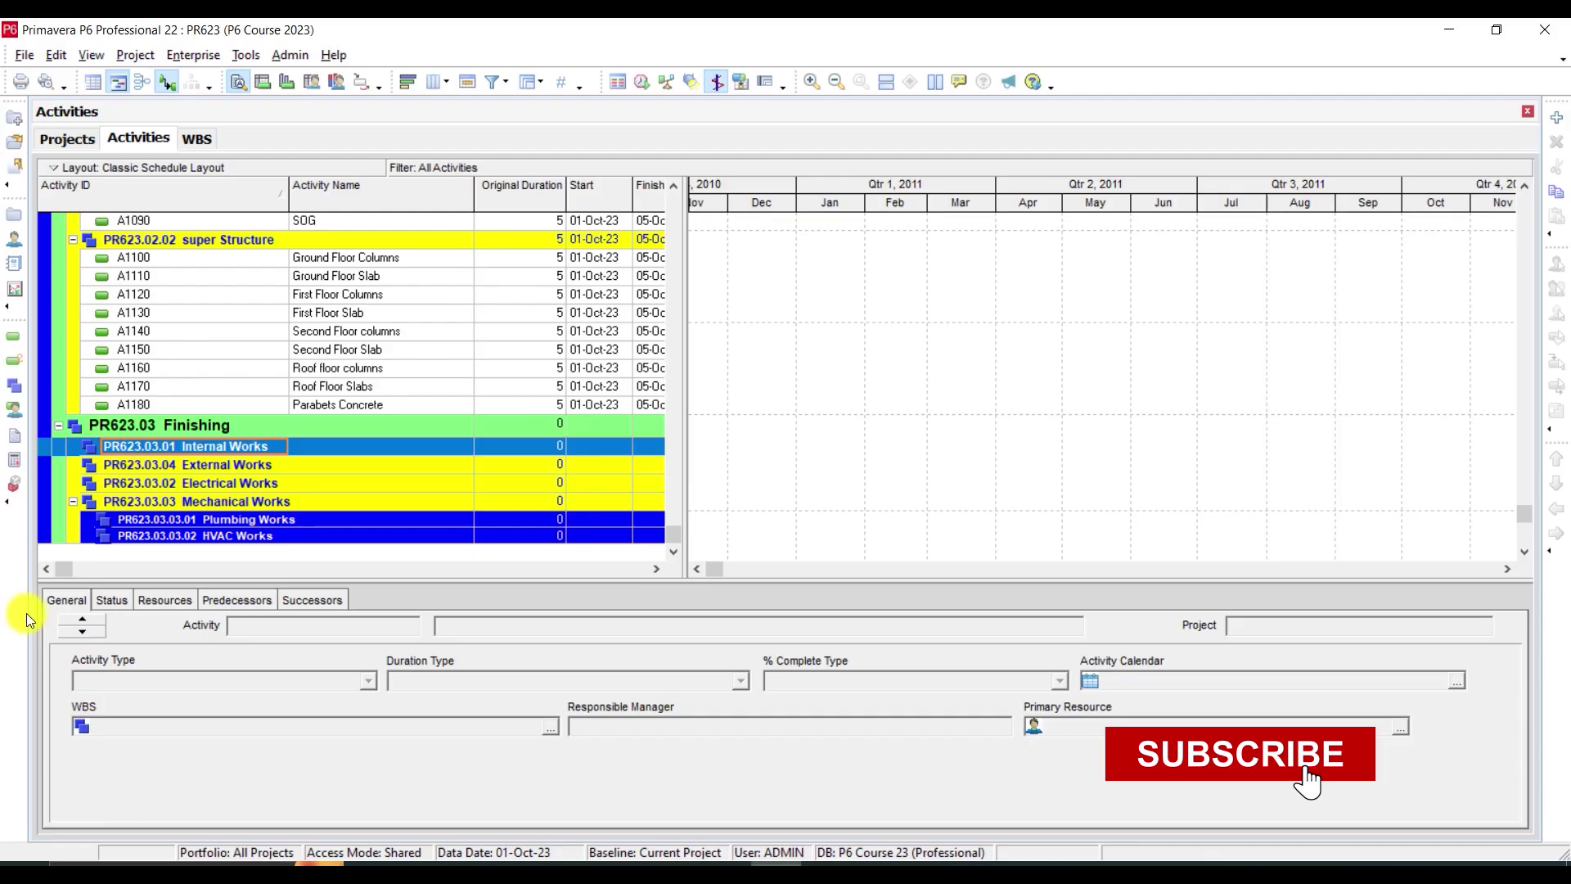
Back in Primavera P6, add an activity named Block Work under Internal Works.
scroll(163, 352, up, 5)
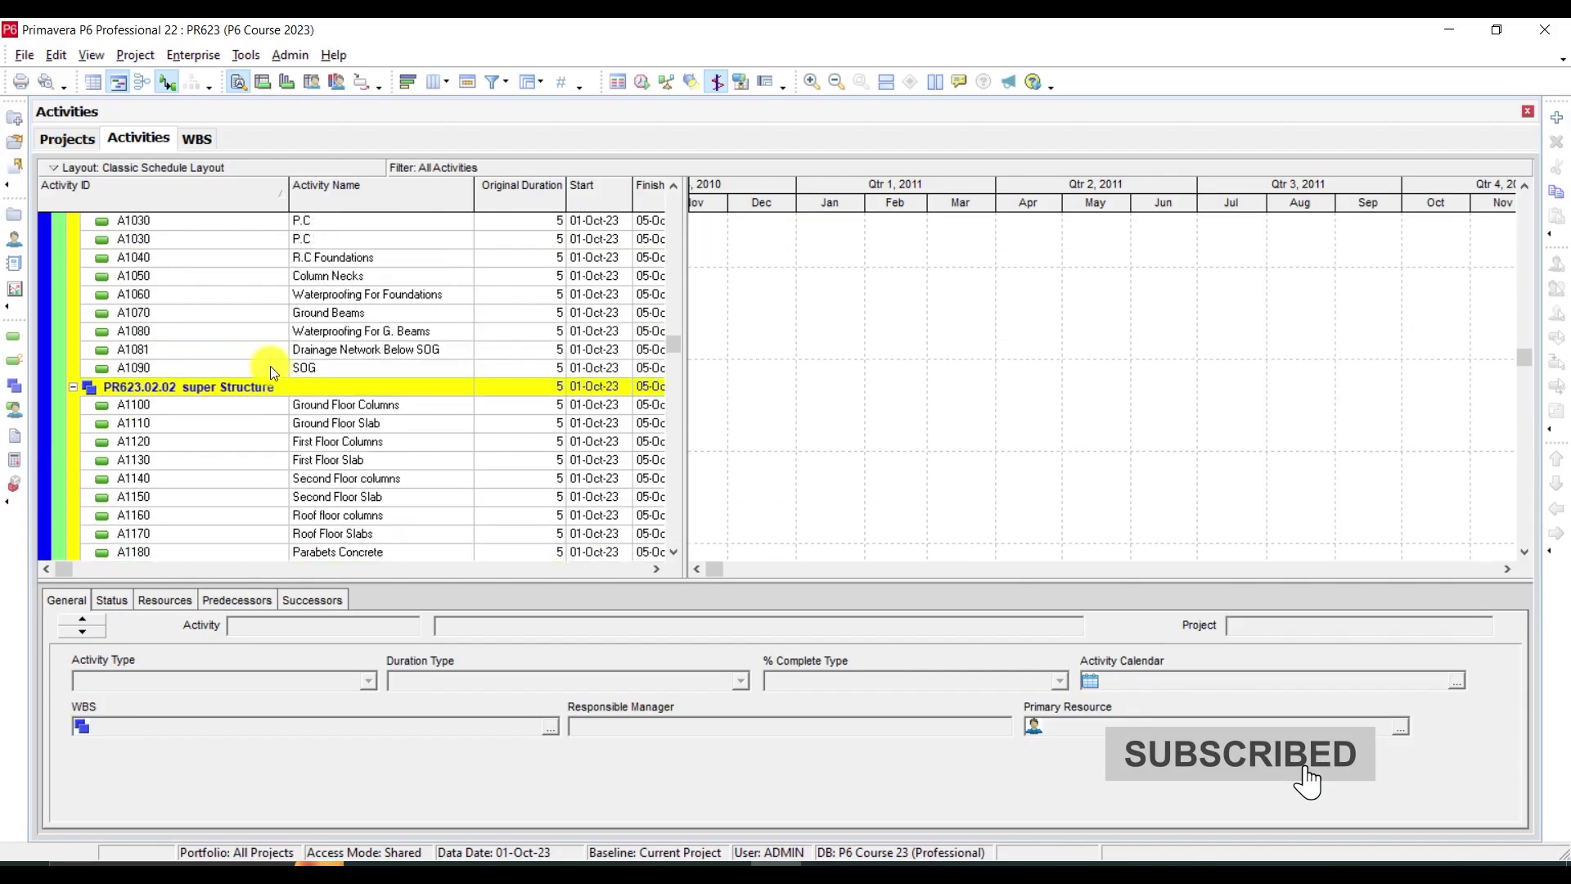
scroll(292, 401, down, 2)
scroll(288, 395, down, 3)
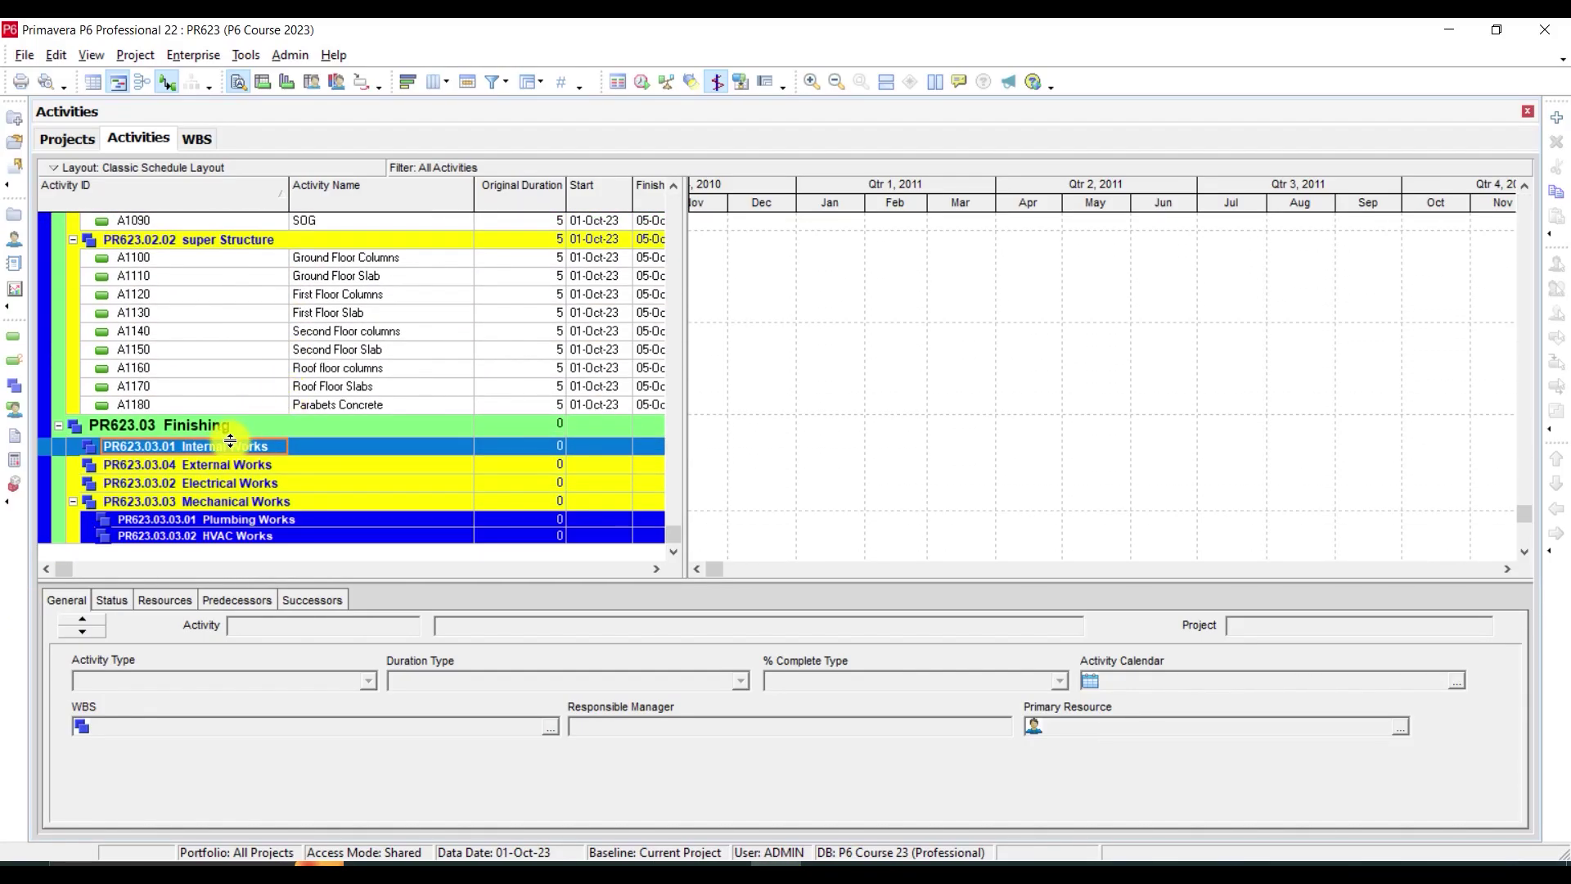
click(1556, 117)
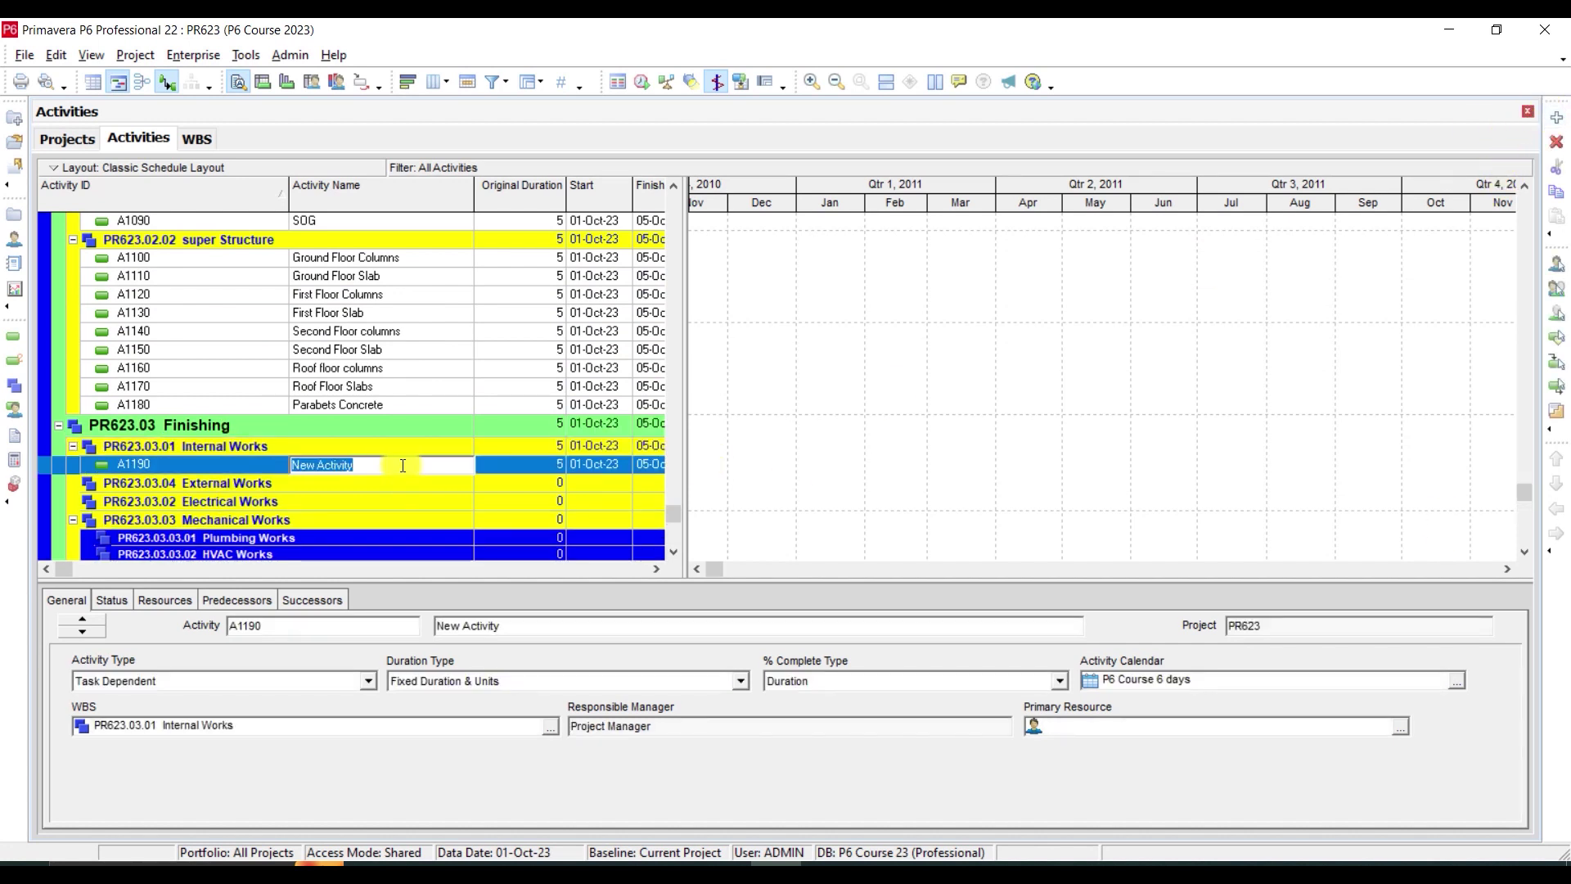
text(Block Work)
key(Return)
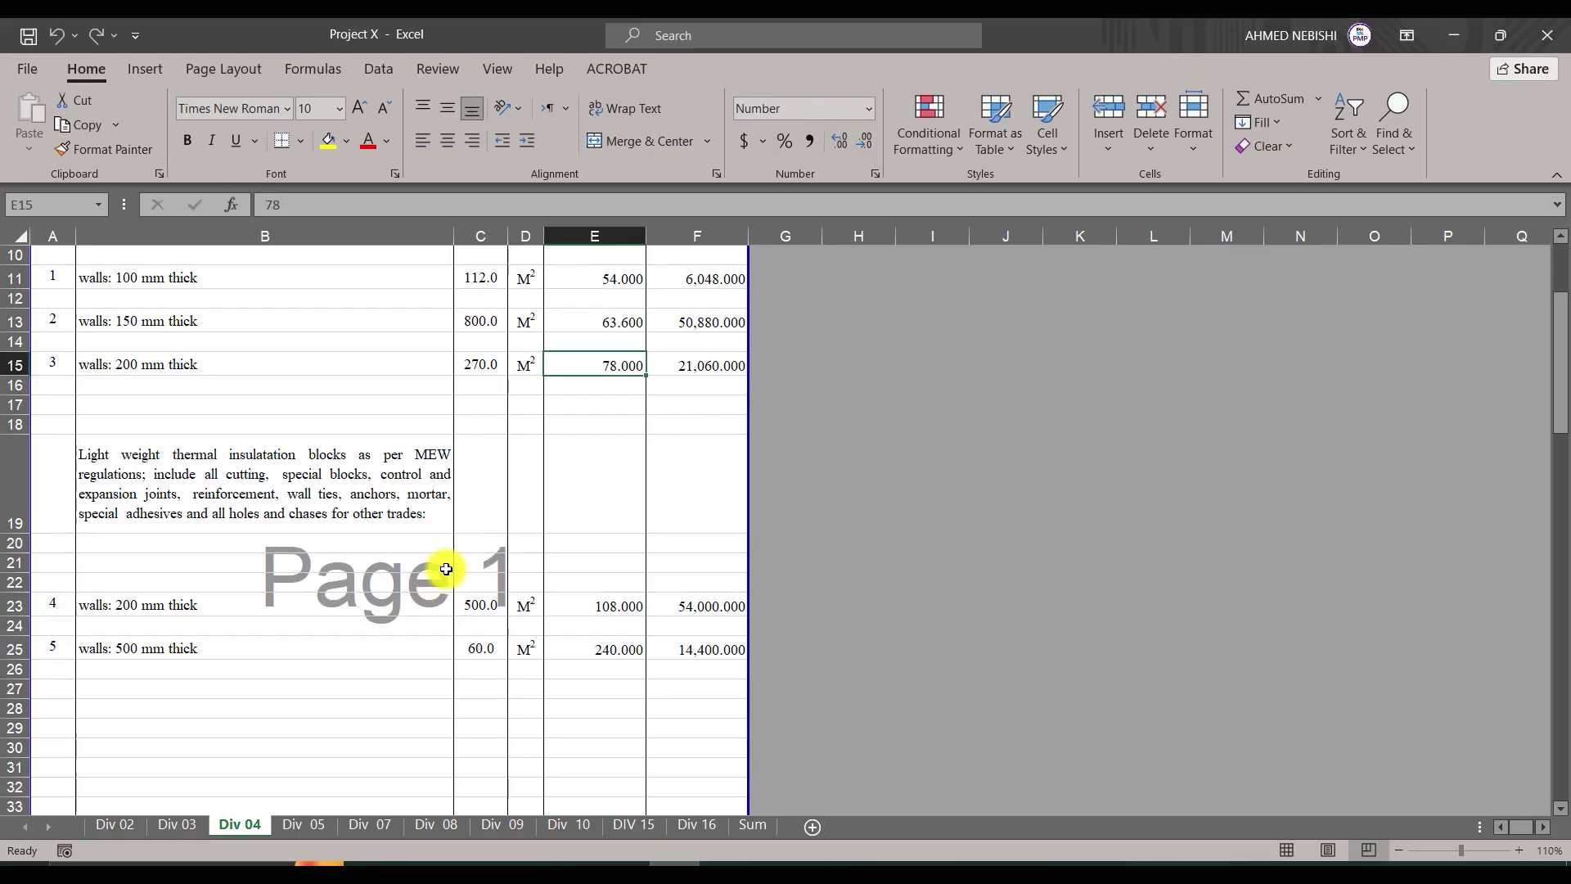
Examine the remaining masonry items in the Div 04 sheet and the metal works items in the Div 05 sheet.
scroll(477, 519, down, 6)
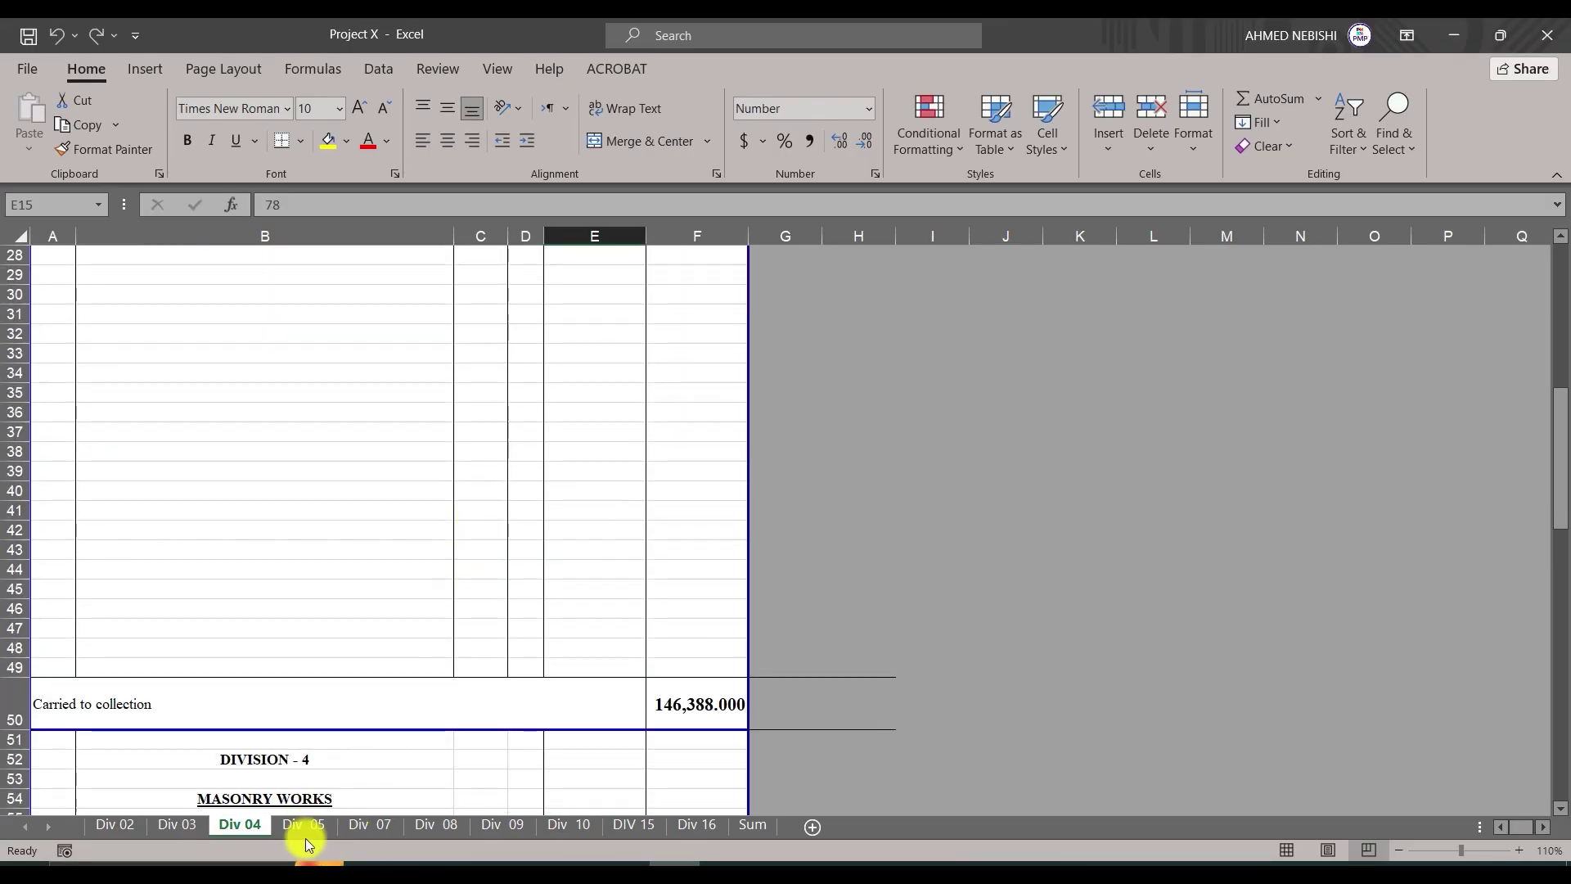
scroll(322, 677, down, 9)
click(311, 829)
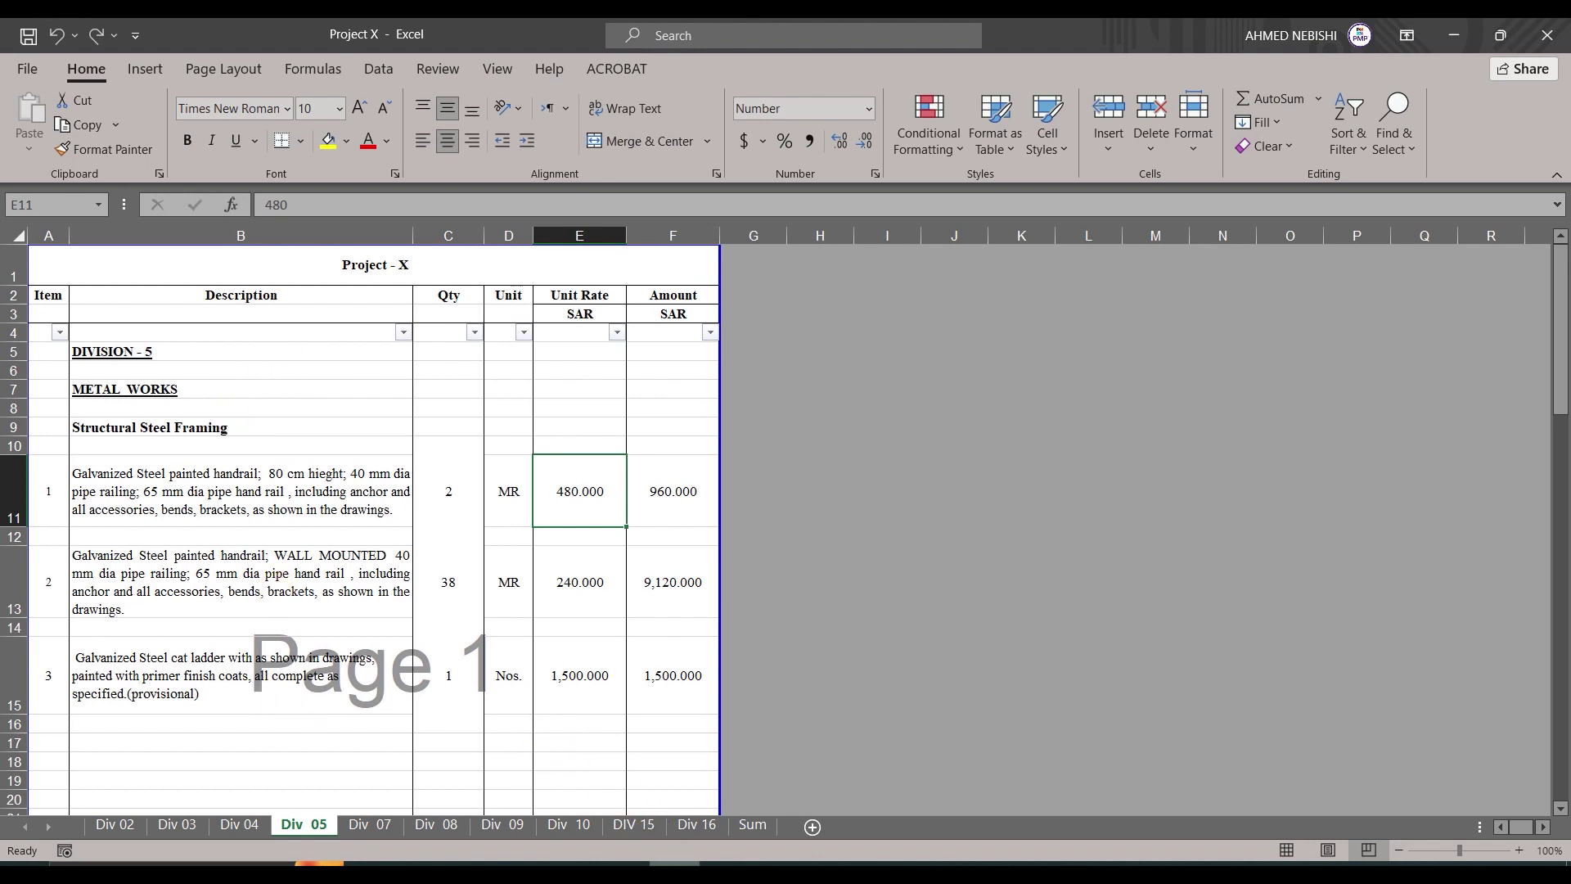
Switch to Primavera P6 and add an activity named Plaster Works under Internal Works, below Block Work.
click(676, 866)
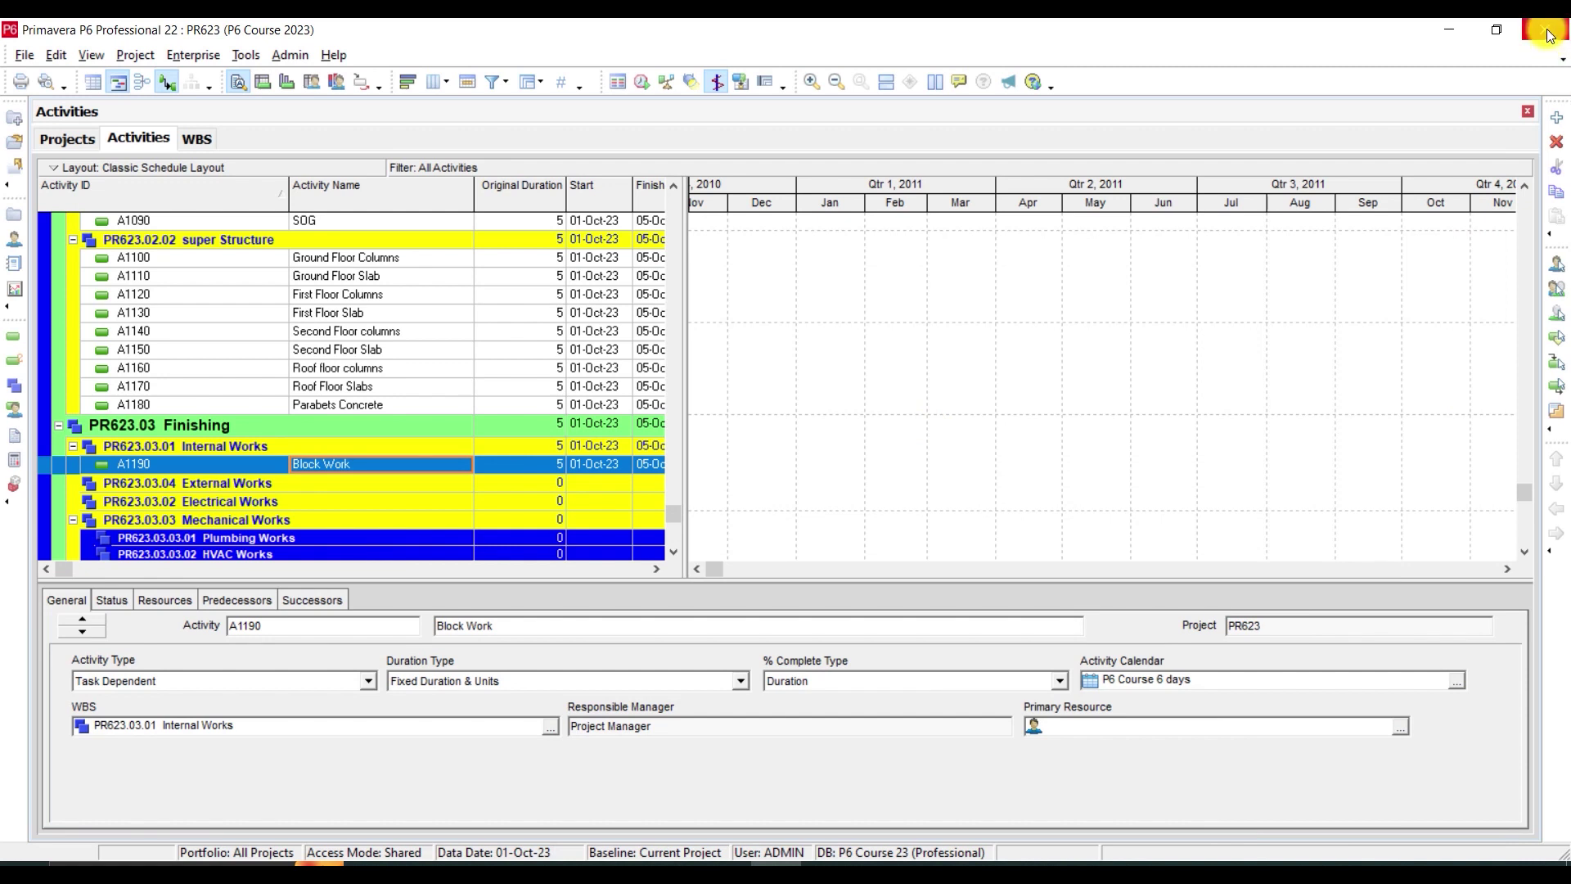
click(1559, 120)
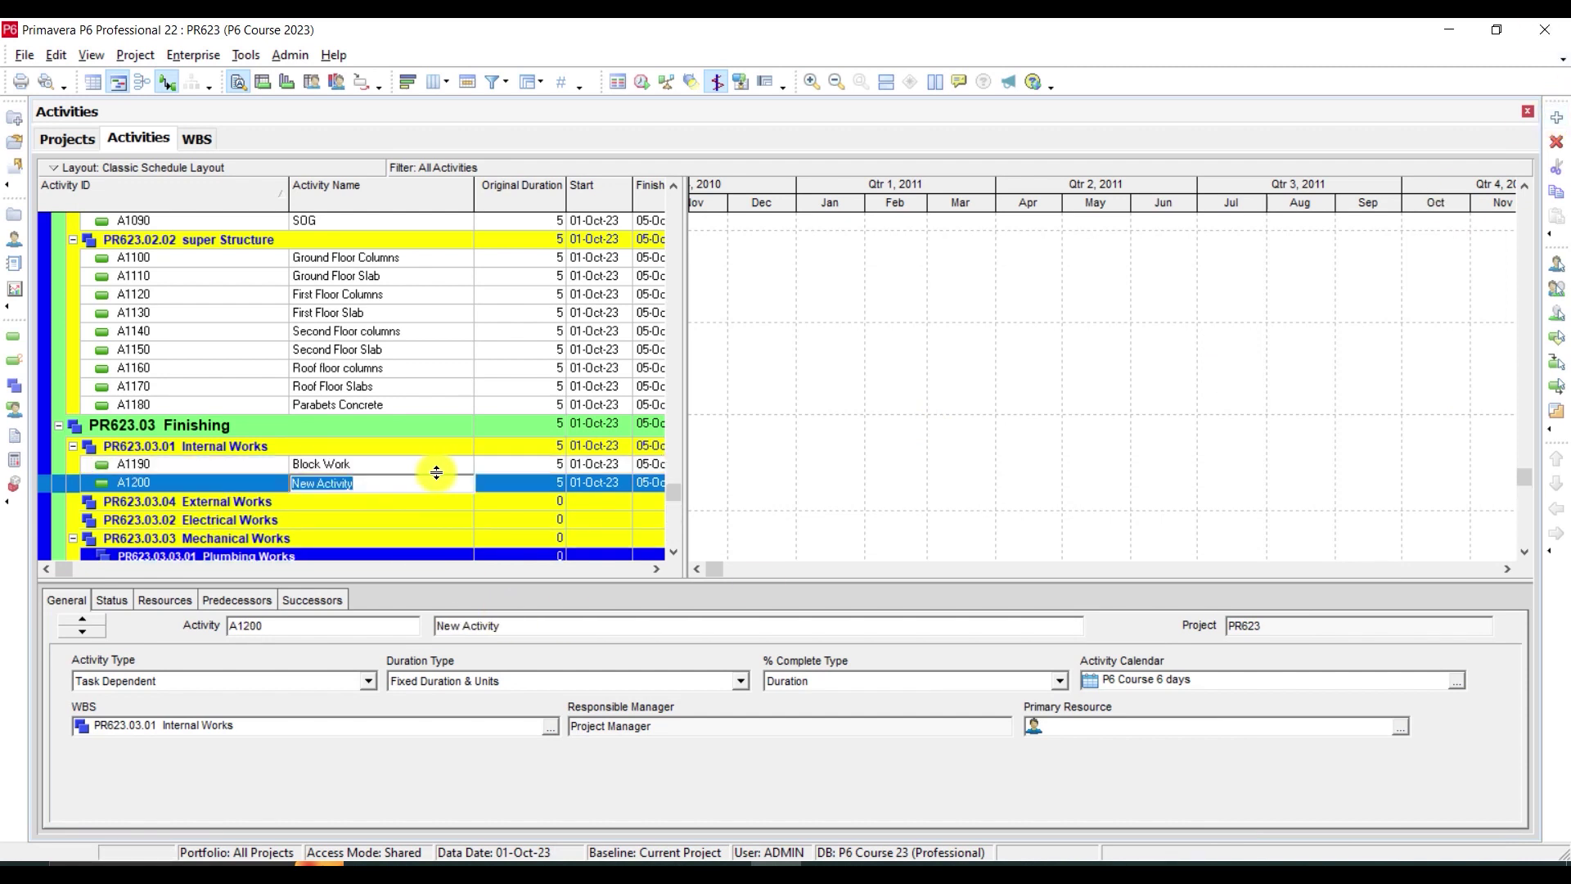
text(Plaster Works)
key(Return)
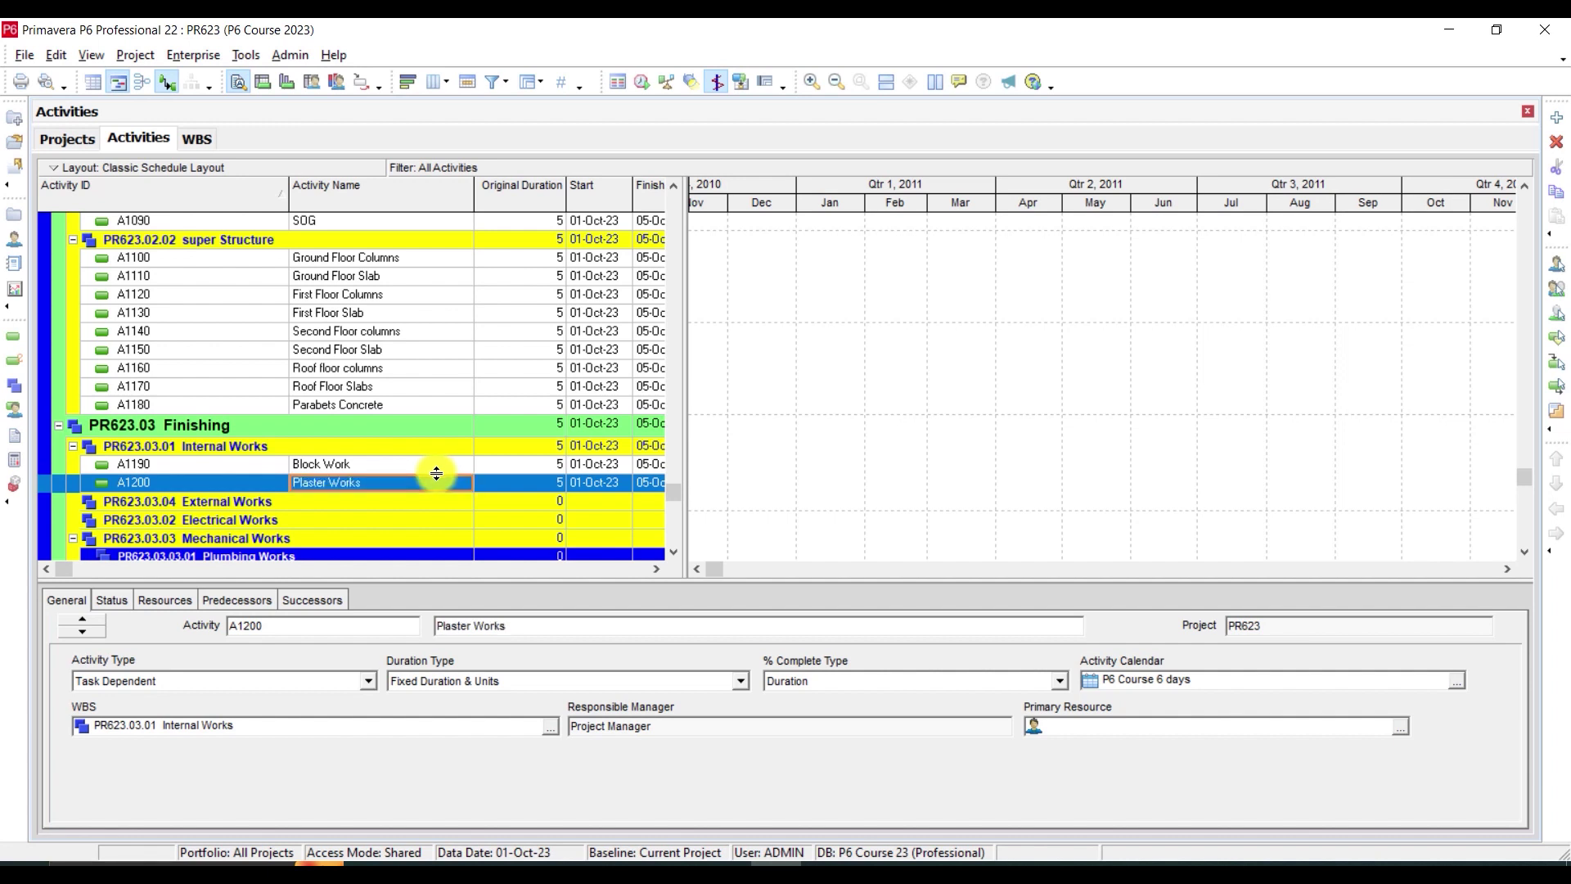
scroll(434, 478, down, 1)
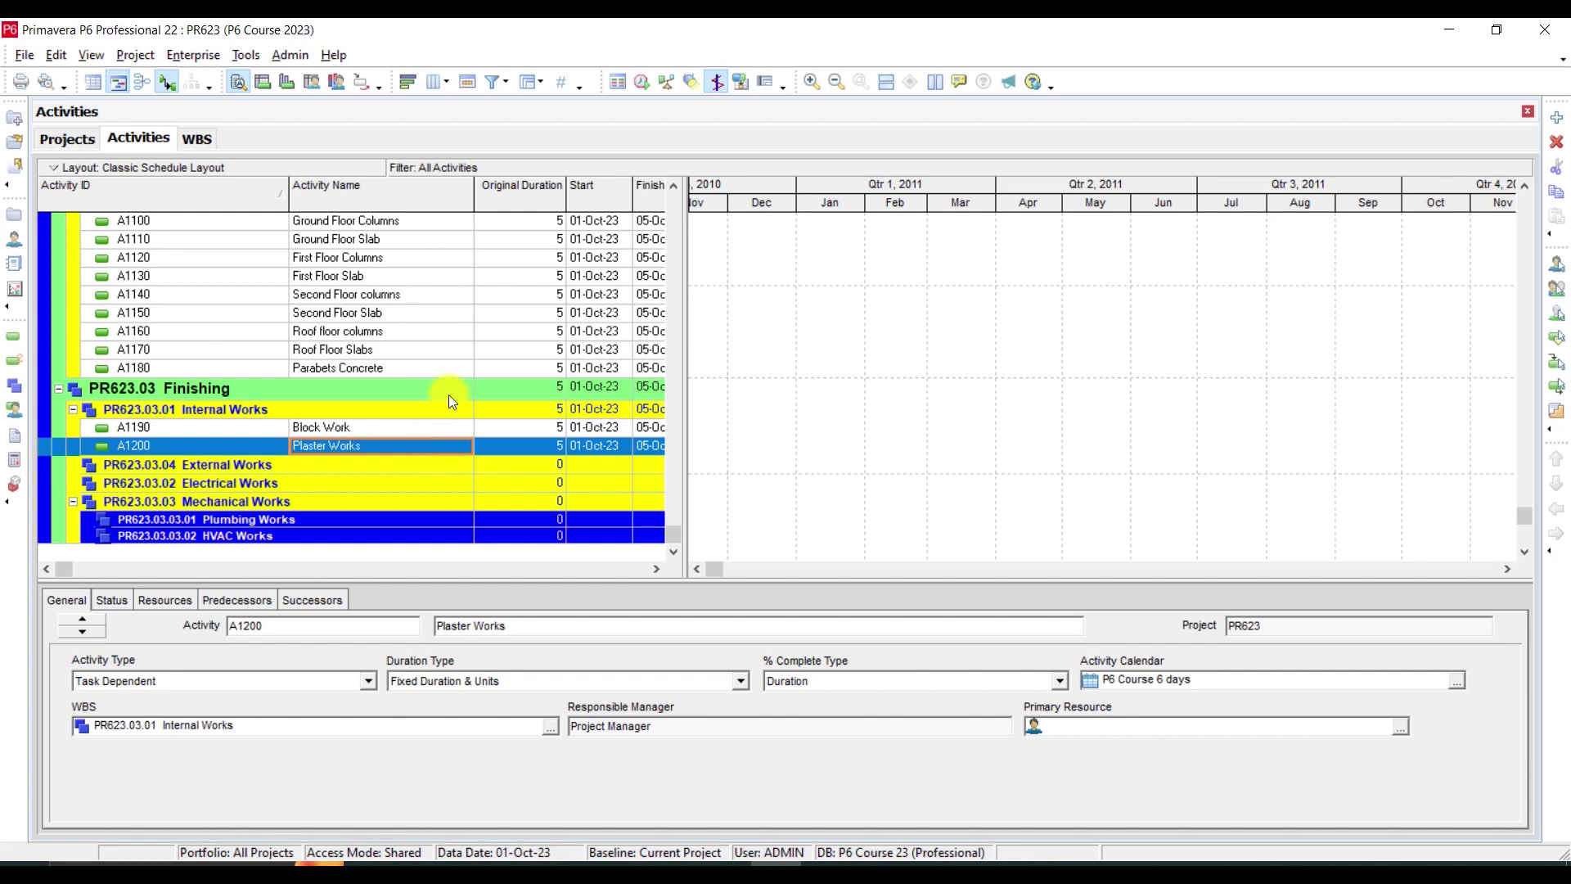
Switch to the Project X workbook in Excel and examine the items in the Div 05, Div 07 and Div 08 sheets.
click(676, 869)
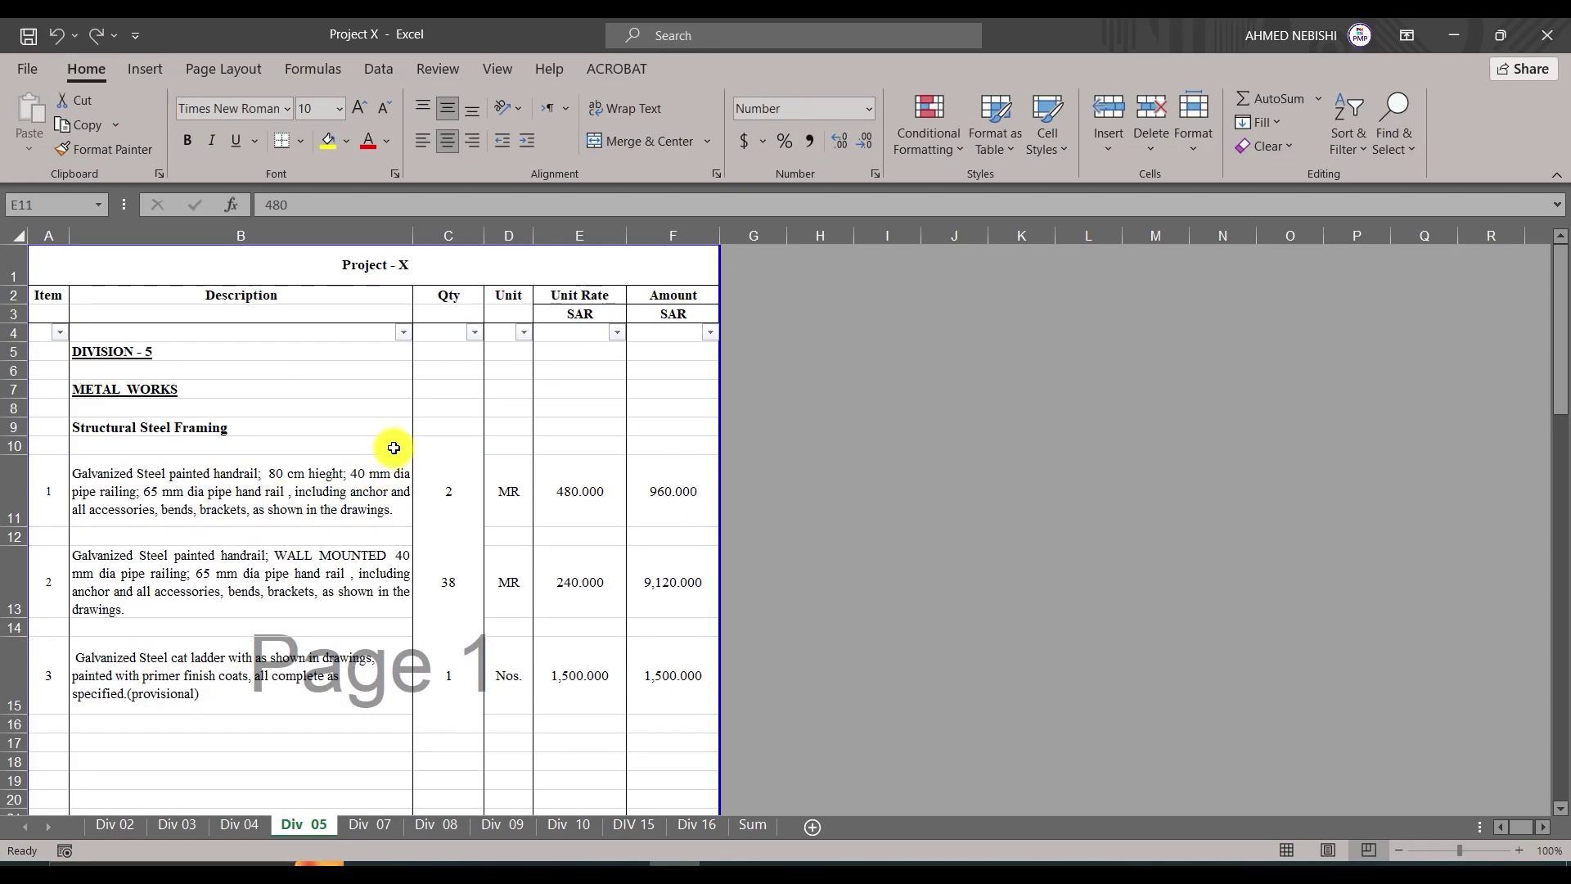
scroll(376, 474, down, 2)
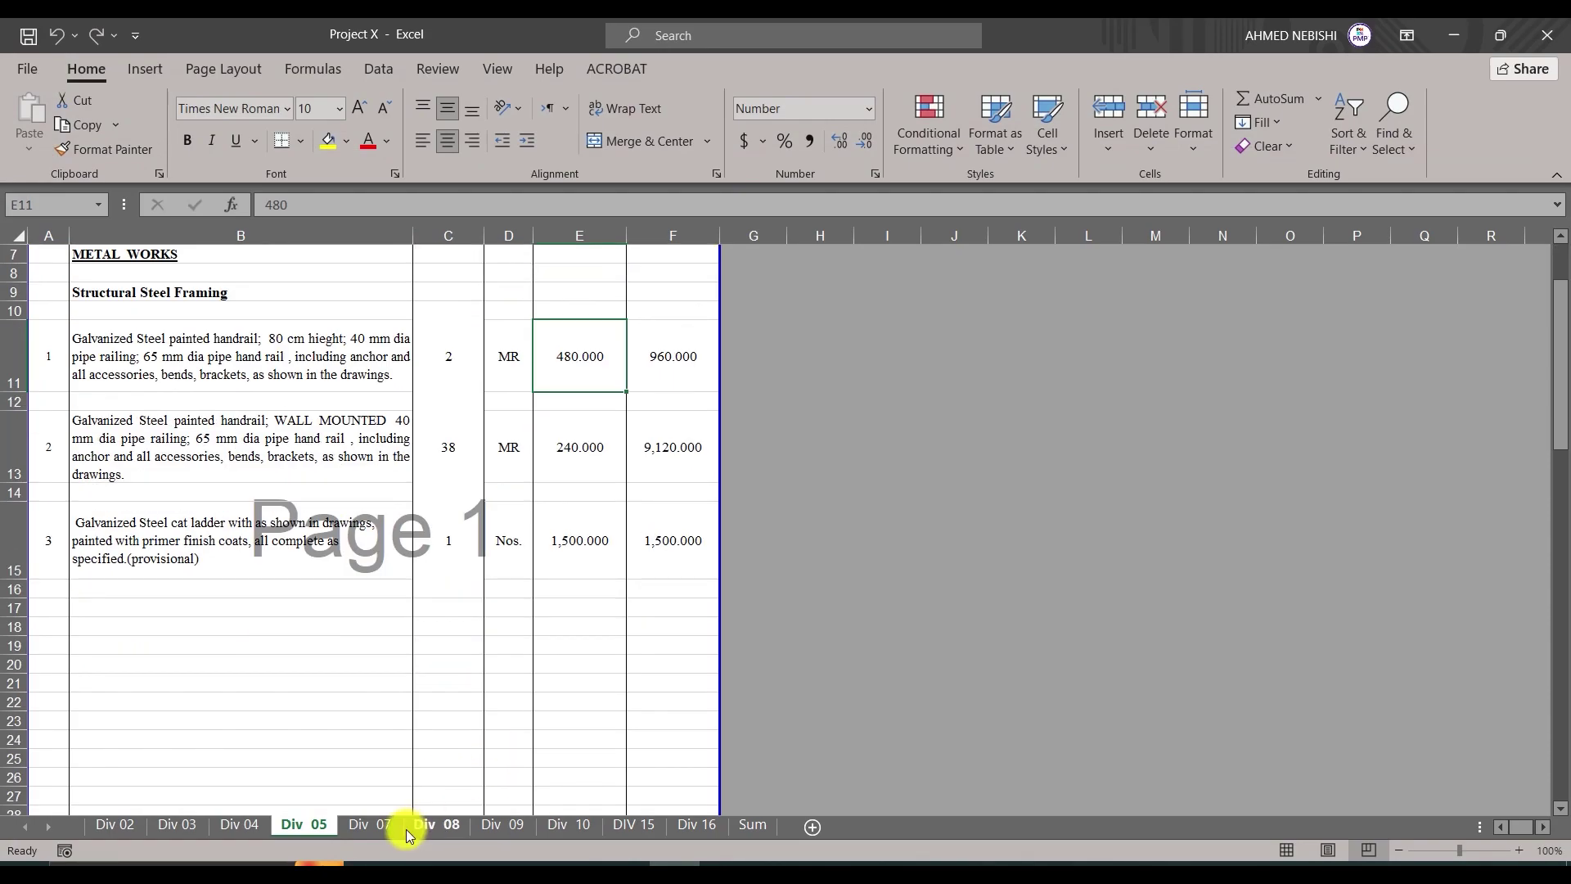
click(370, 824)
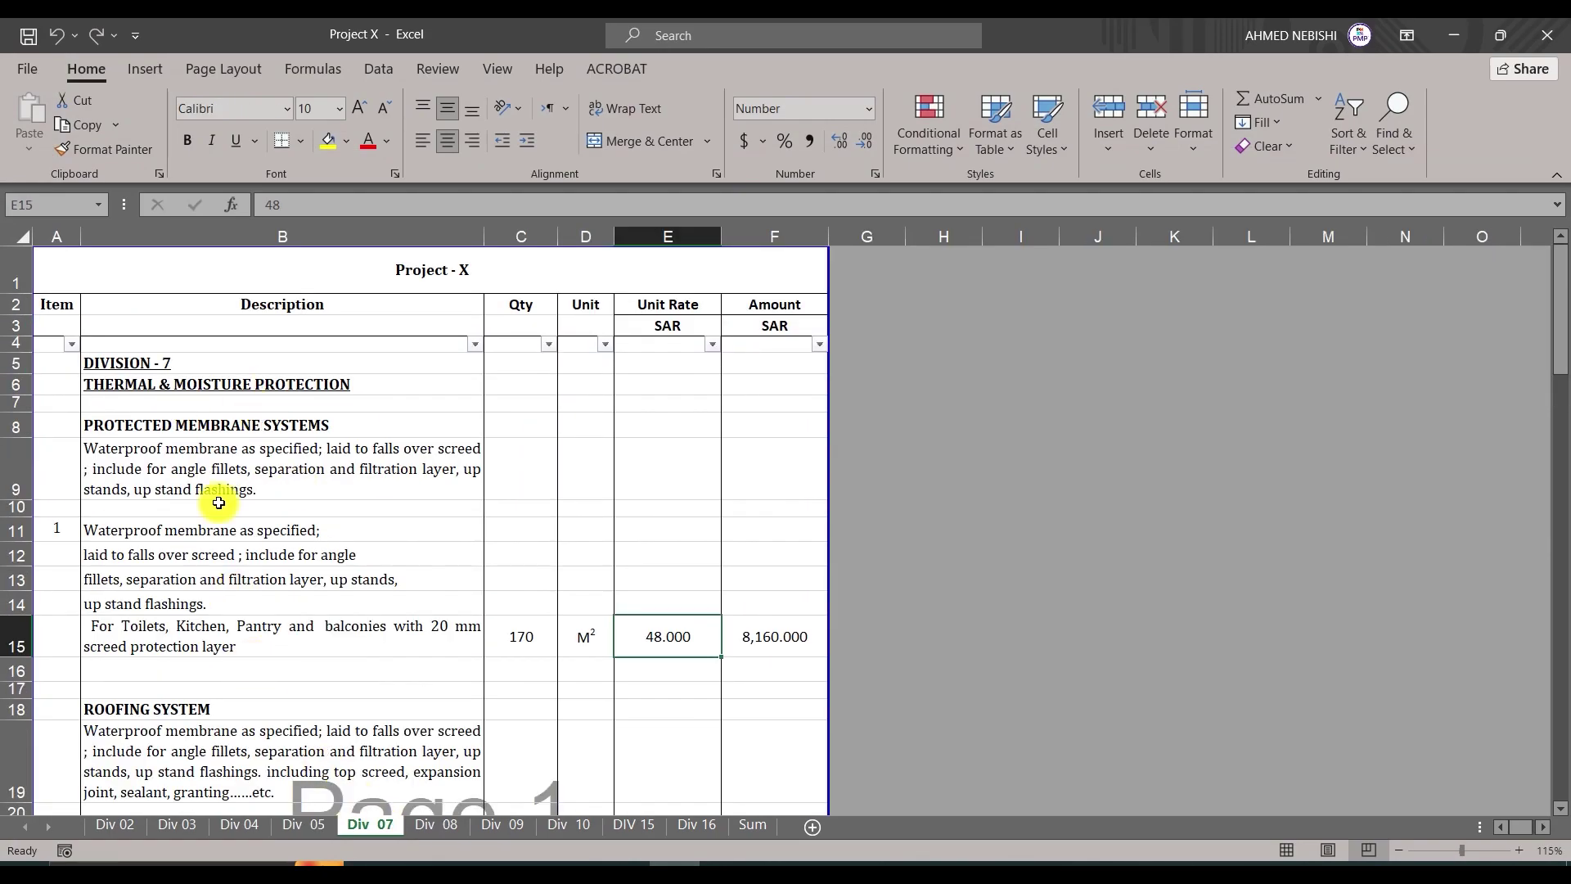
scroll(327, 761, down, 3)
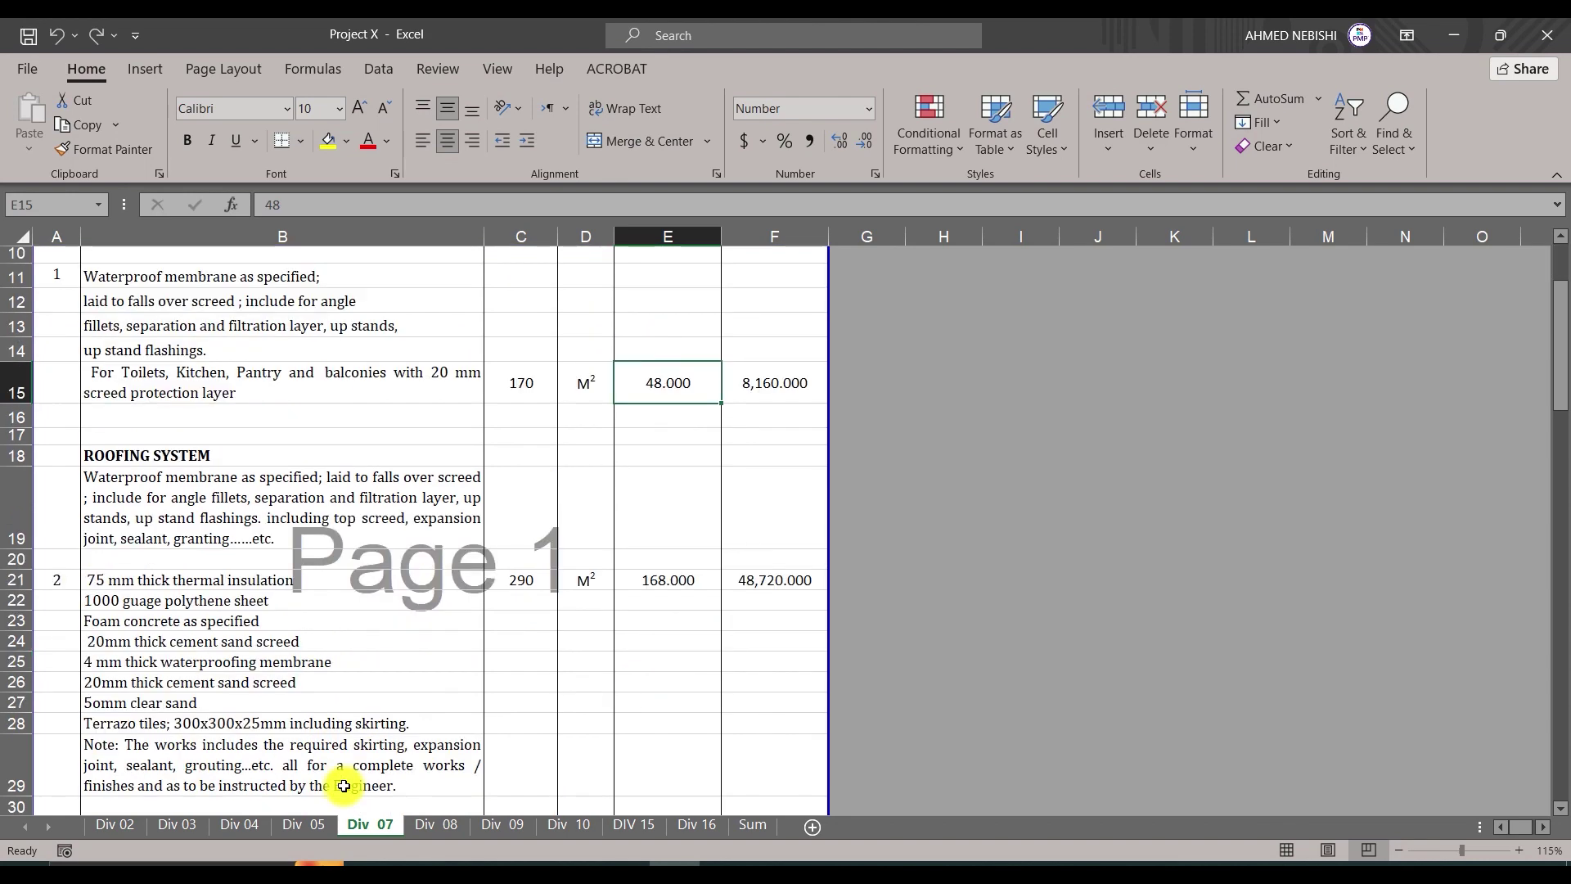
click(431, 825)
scroll(301, 445, up, 6)
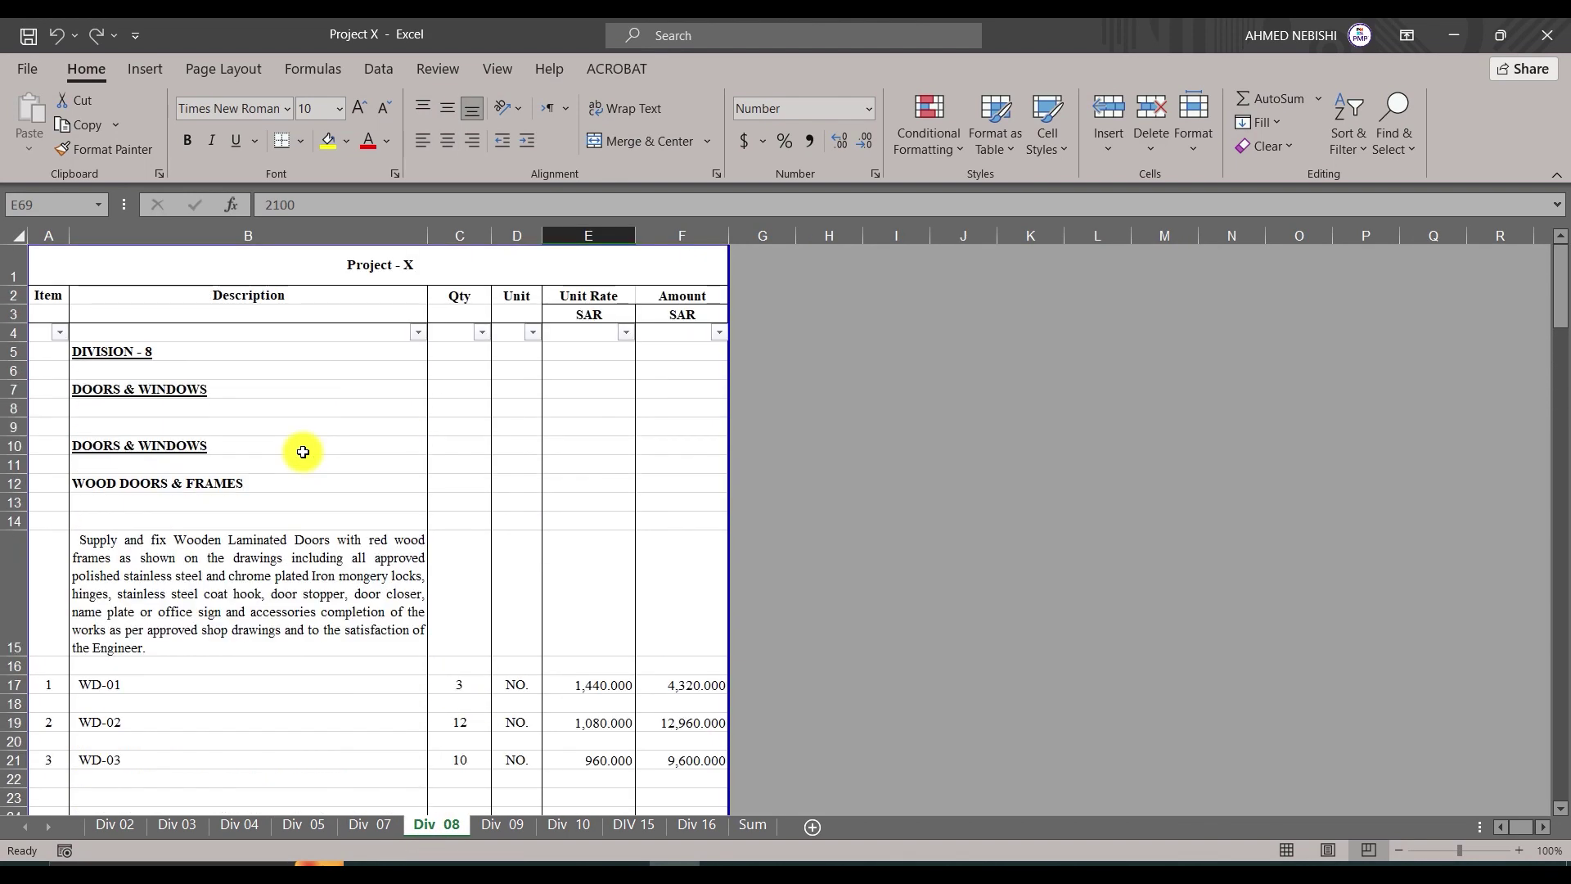
scroll(228, 480, down, 2)
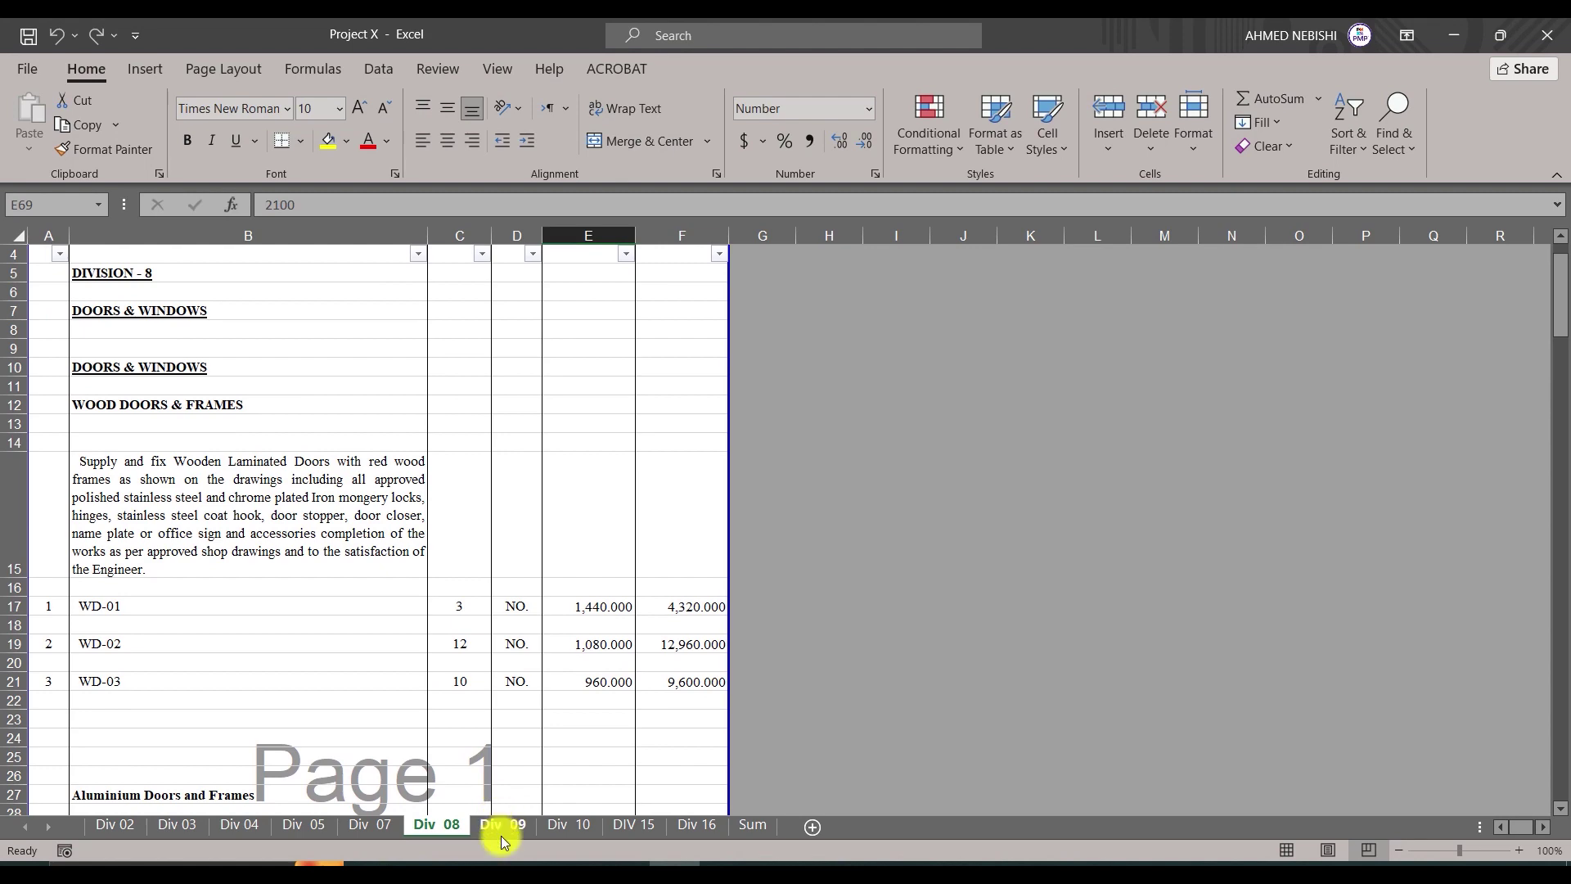
Examine the wall plaster, flooring and skirting items in the Div 09 finishes sheet.
click(501, 828)
scroll(403, 666, up, 15)
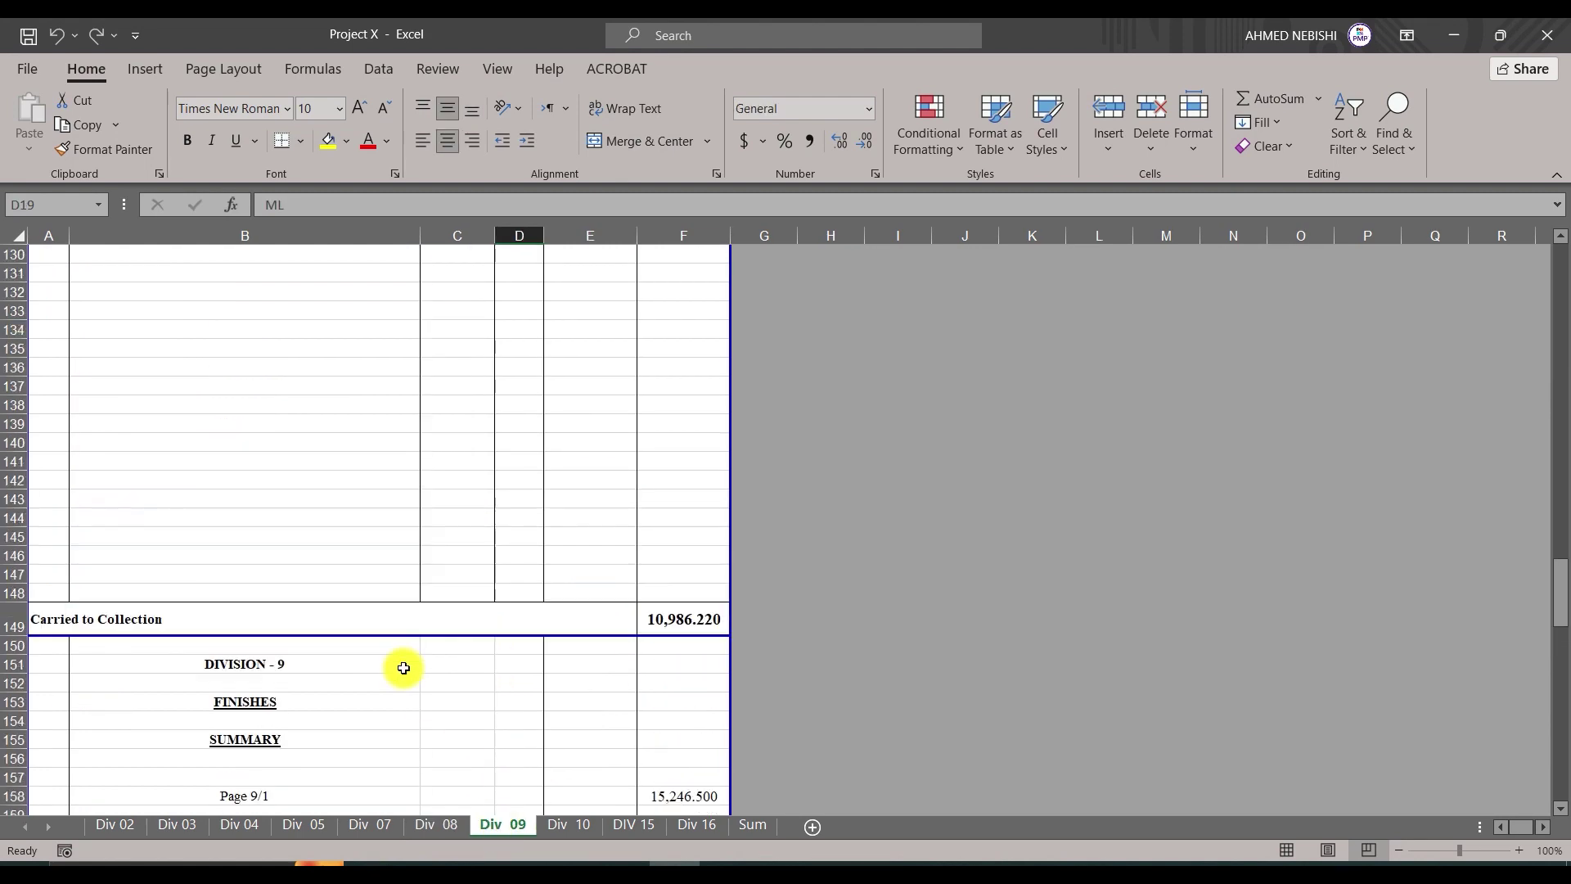
scroll(332, 614, up, 20)
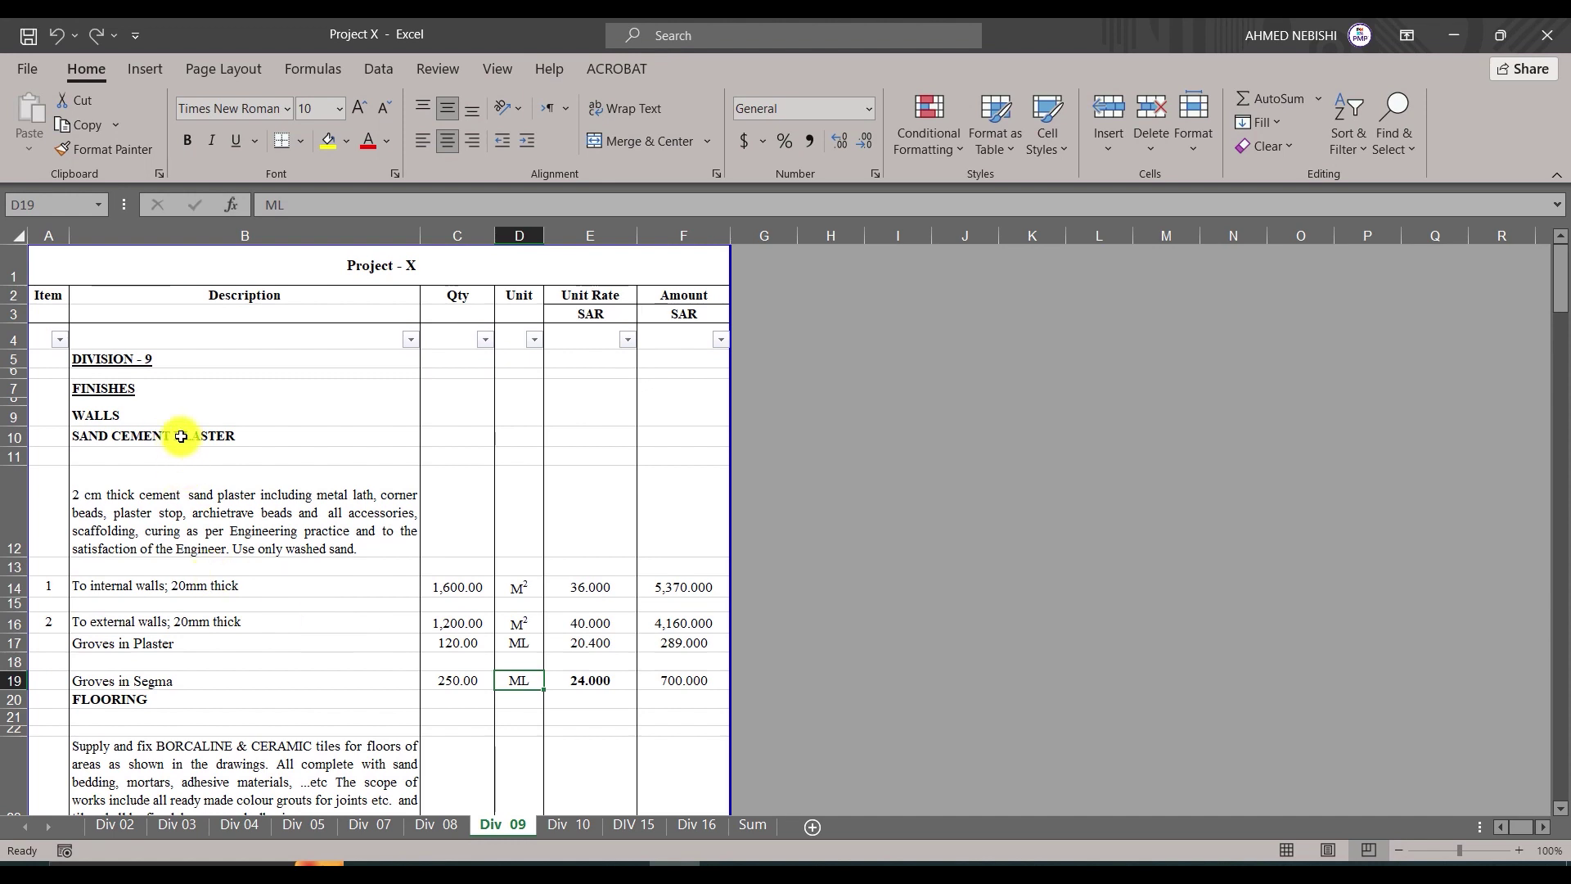
scroll(201, 430, down, 1)
scroll(200, 430, down, 1)
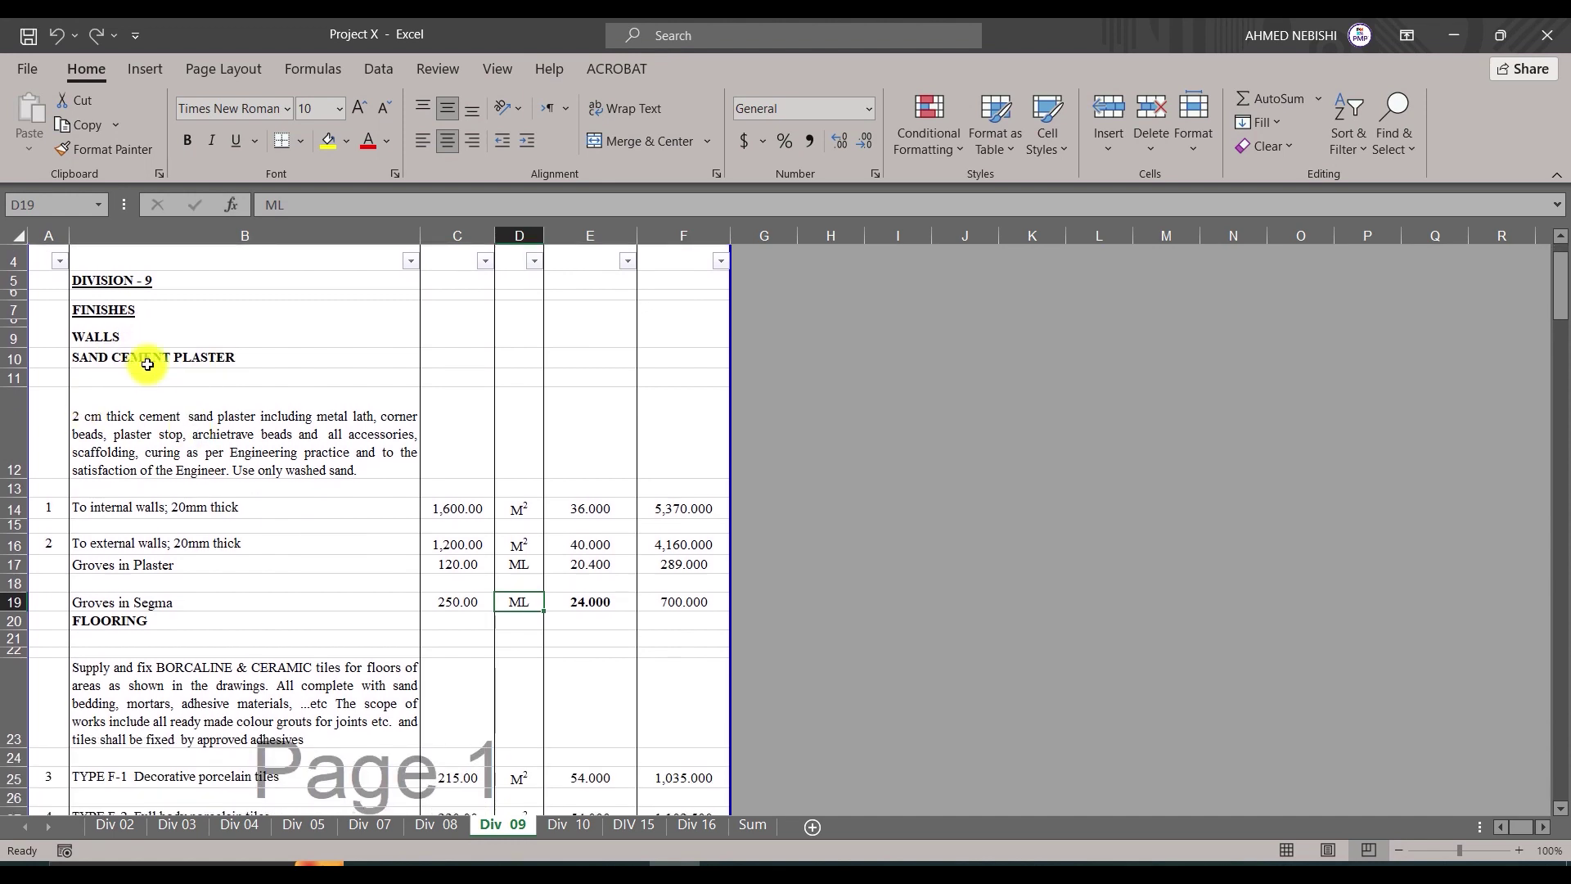
scroll(210, 352, down, 2)
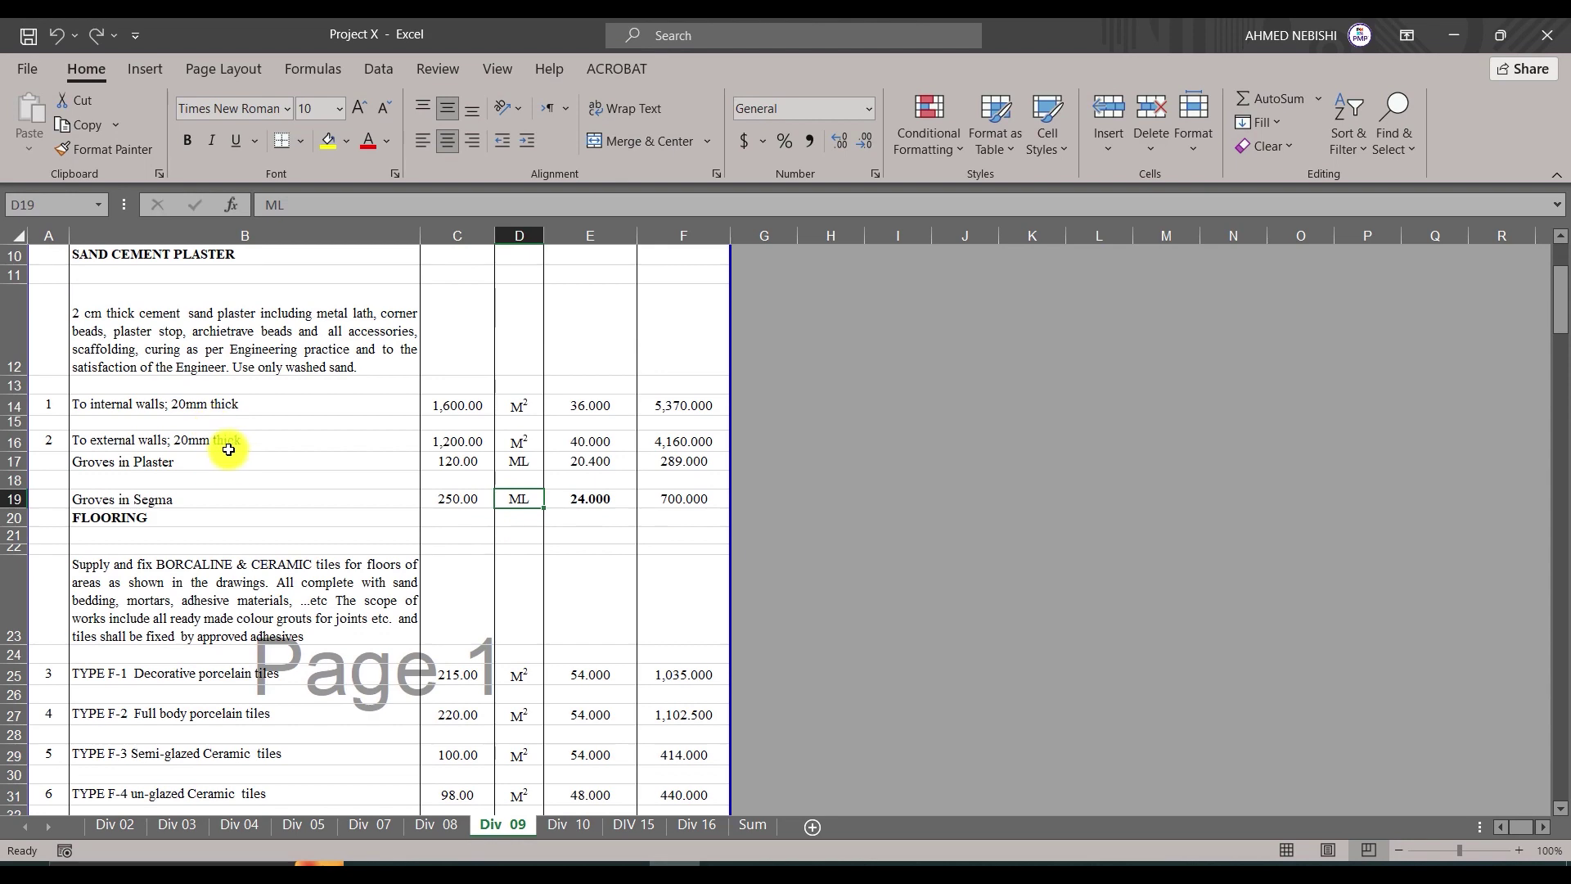
scroll(228, 450, down, 2)
scroll(229, 454, up, 1)
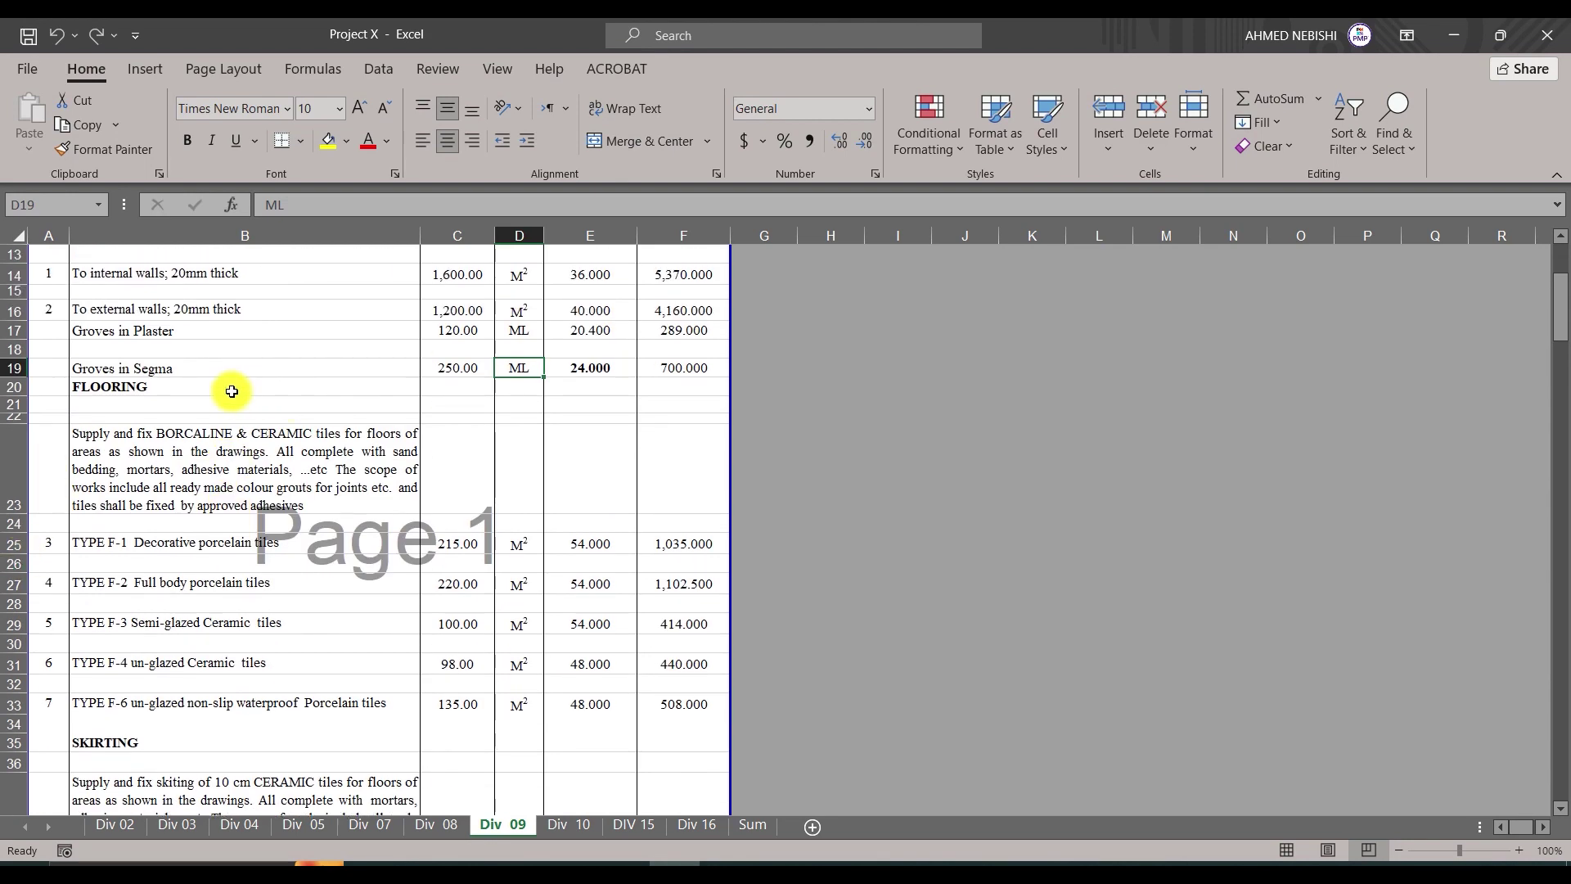
scroll(232, 393, down, 7)
scroll(233, 510, down, 5)
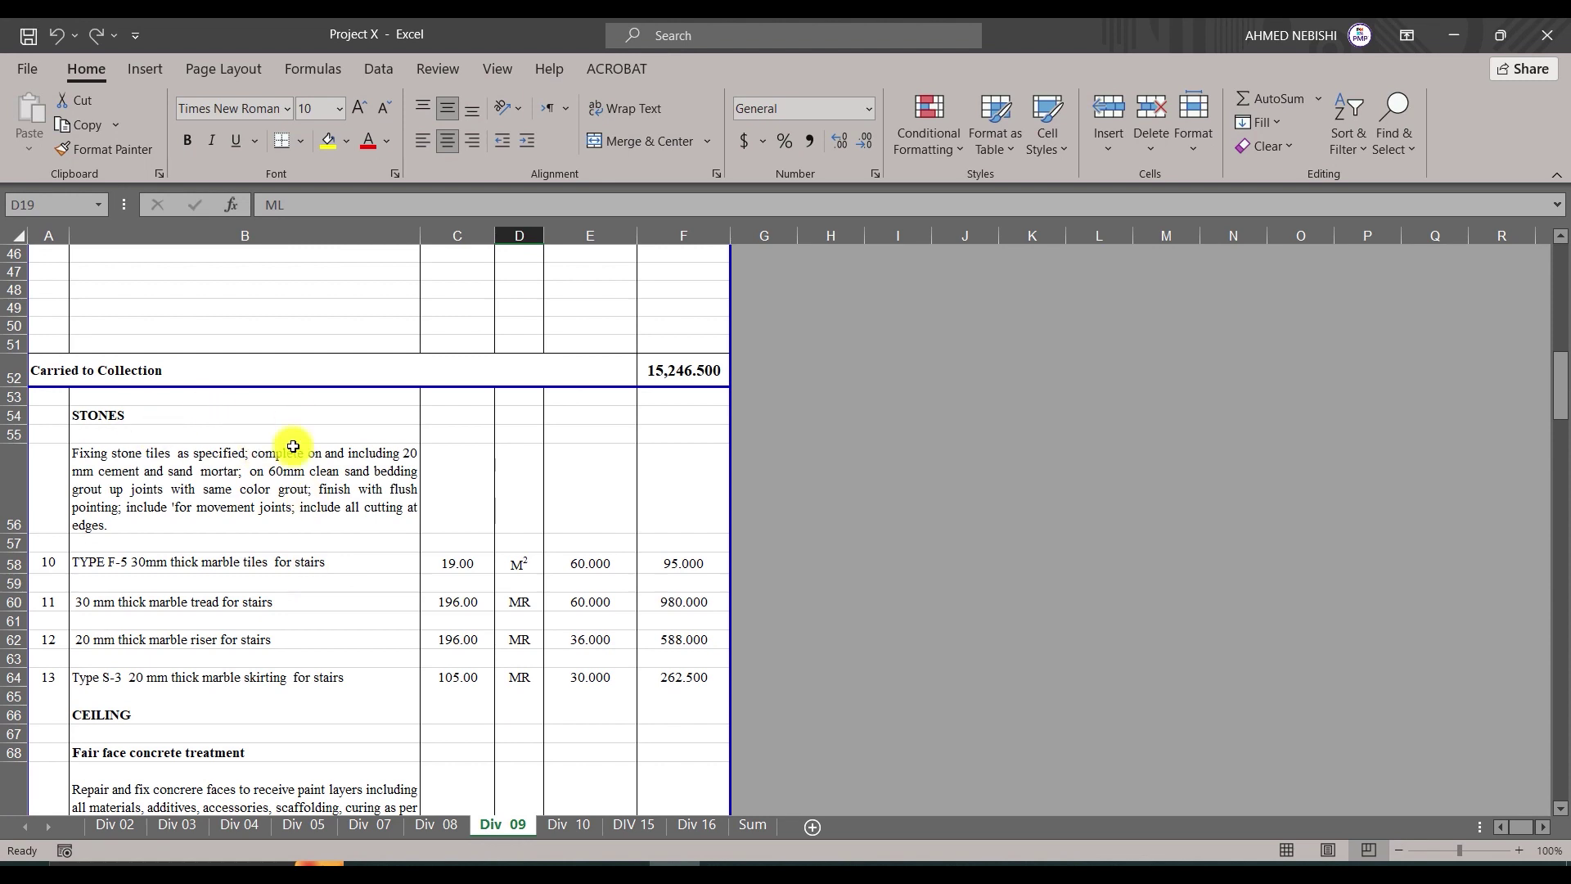
scroll(295, 417, up, 6)
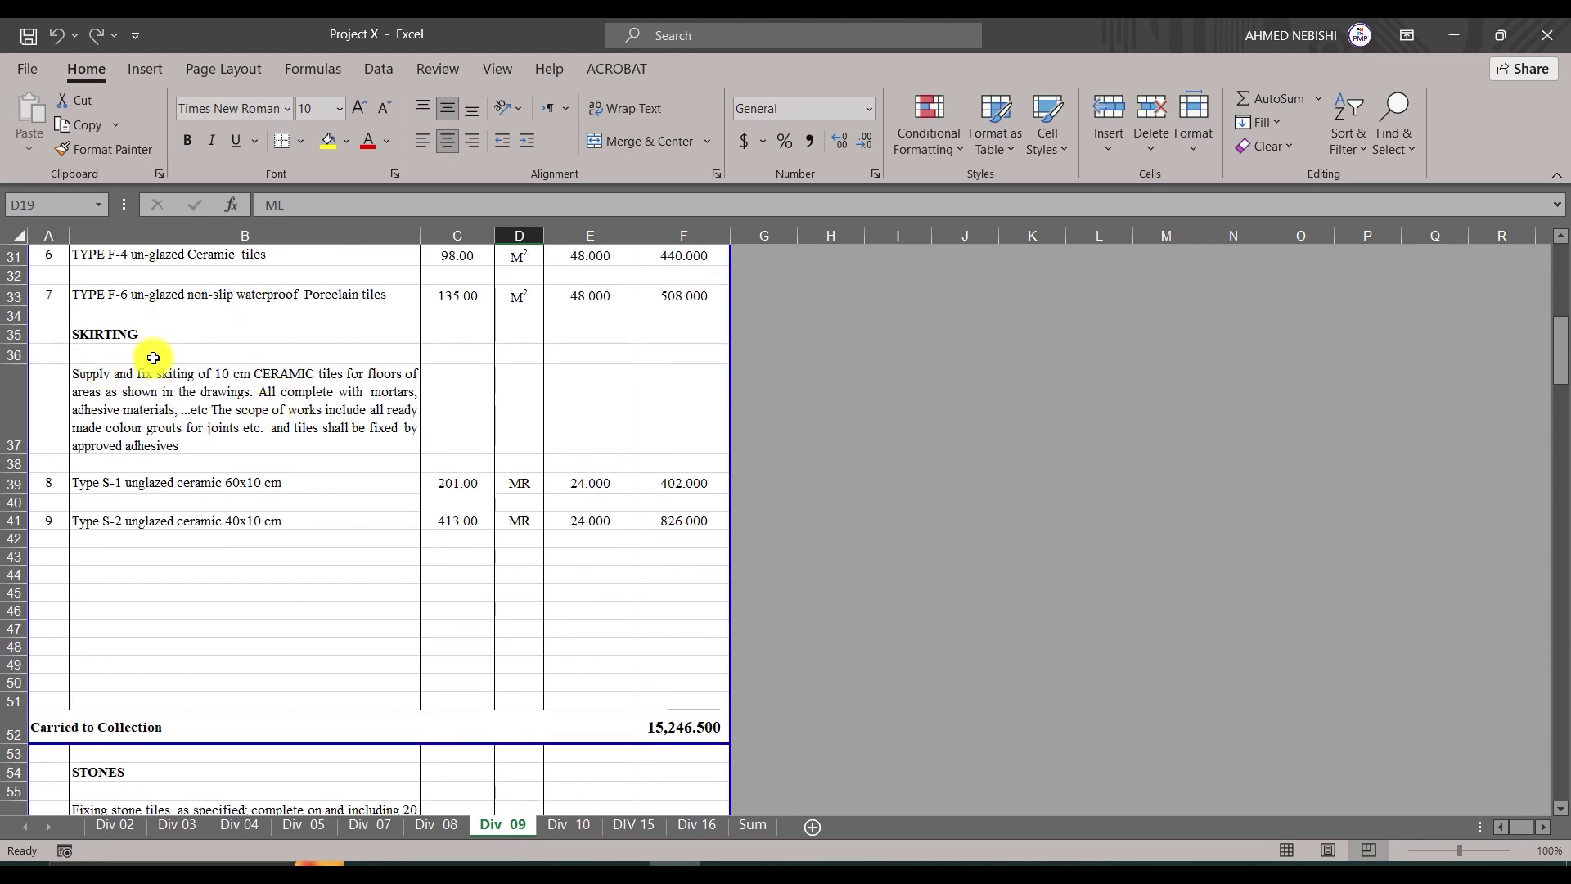
Examine the stone, ceiling, wall tile and painting items in the Div 09 sheet.
scroll(153, 357, down, 4)
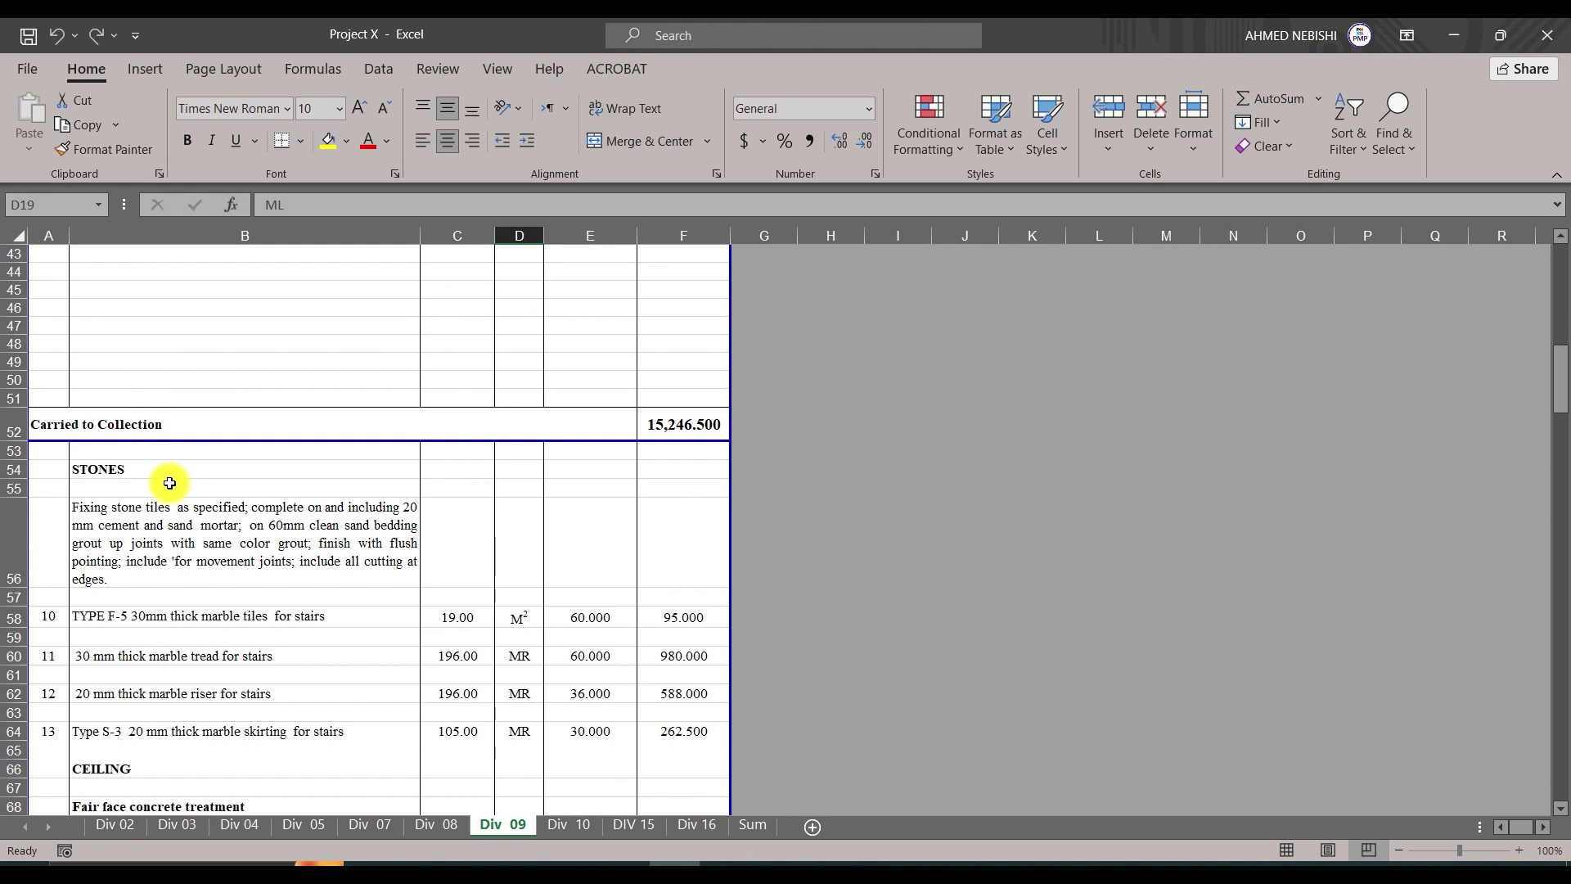
scroll(167, 488, down, 5)
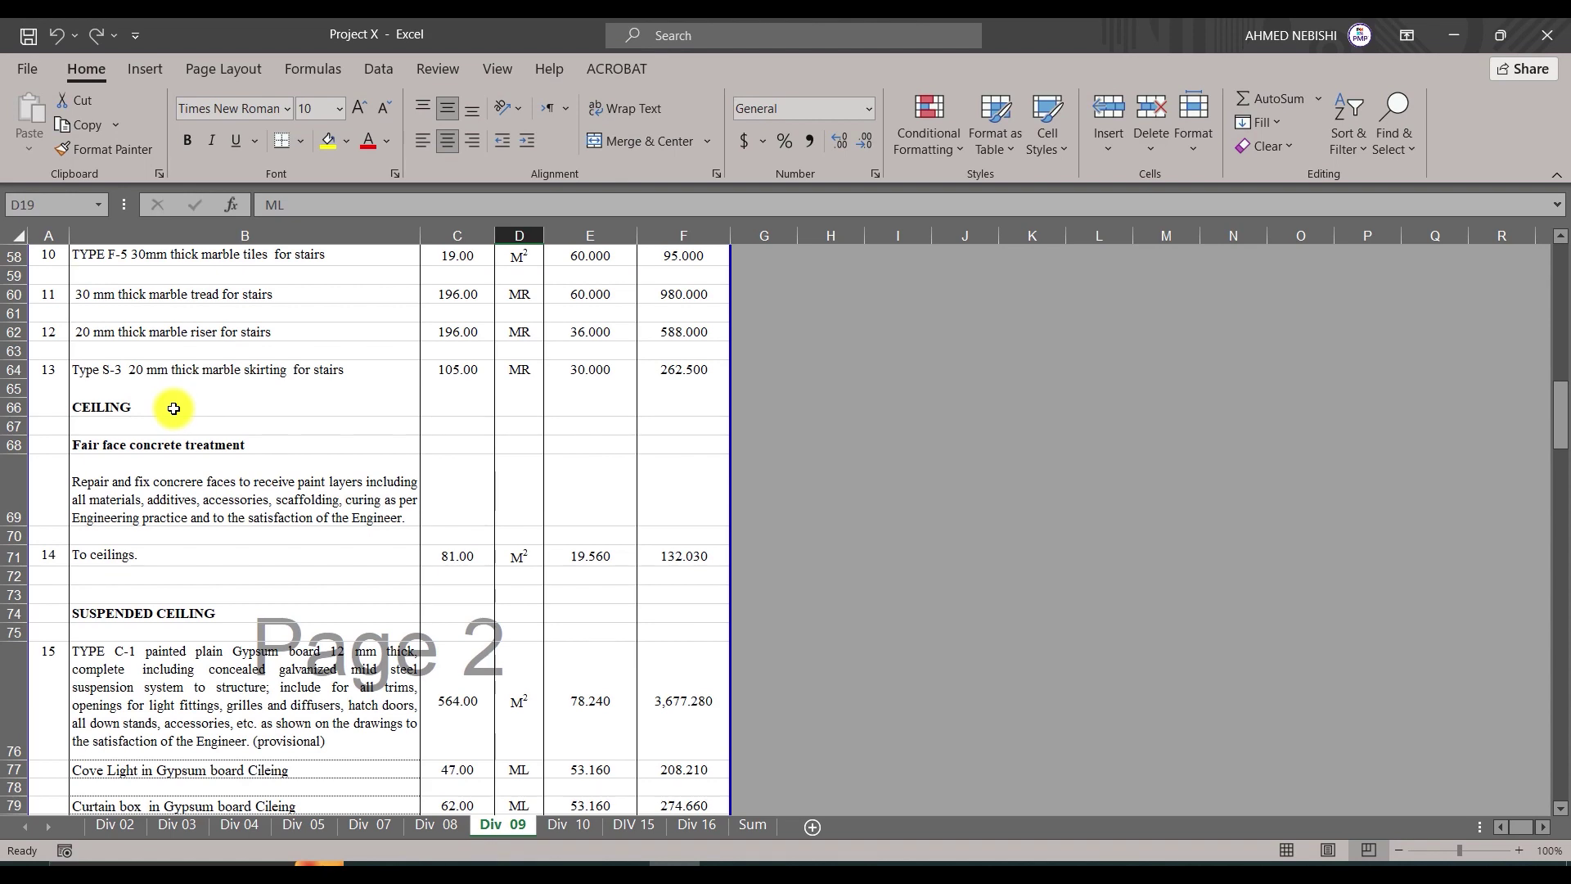
scroll(168, 405, down, 2)
scroll(165, 376, down, 8)
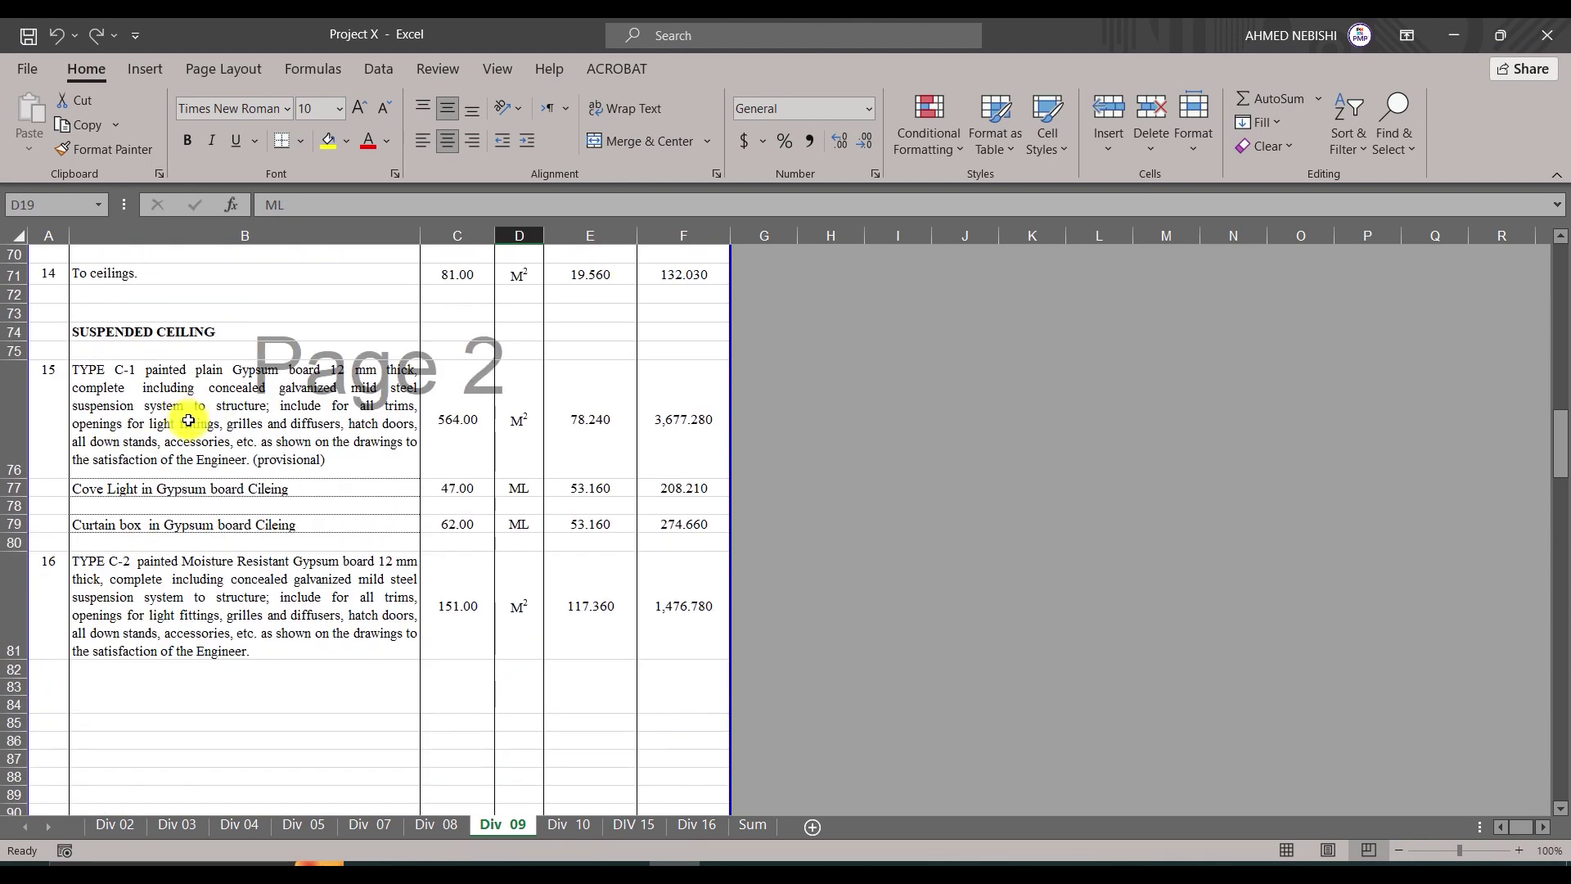
scroll(153, 491, down, 2)
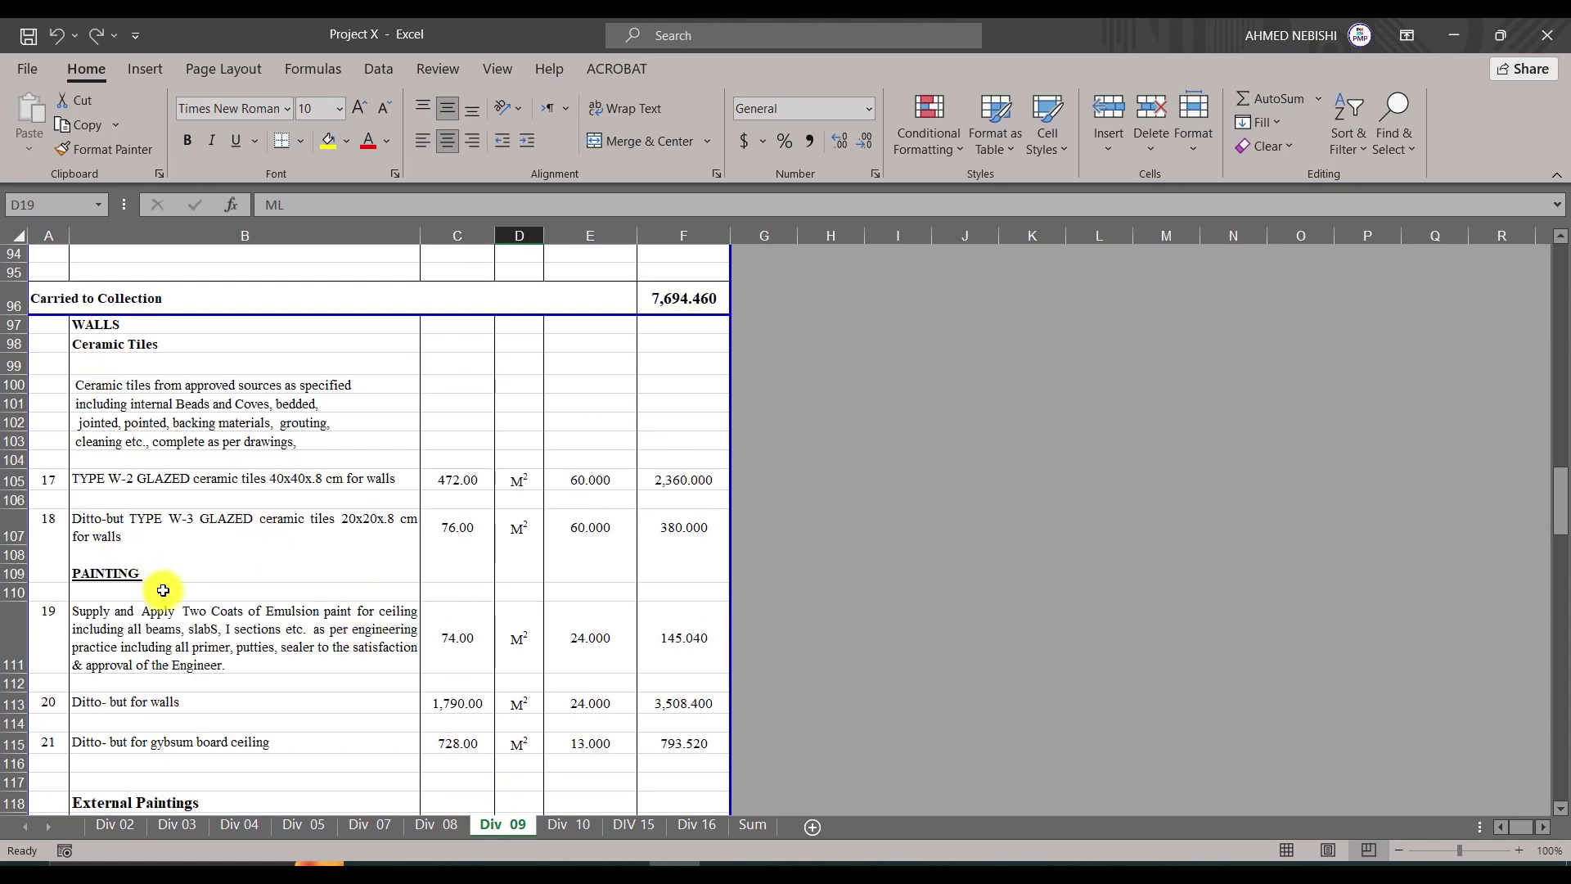
scroll(163, 590, down, 5)
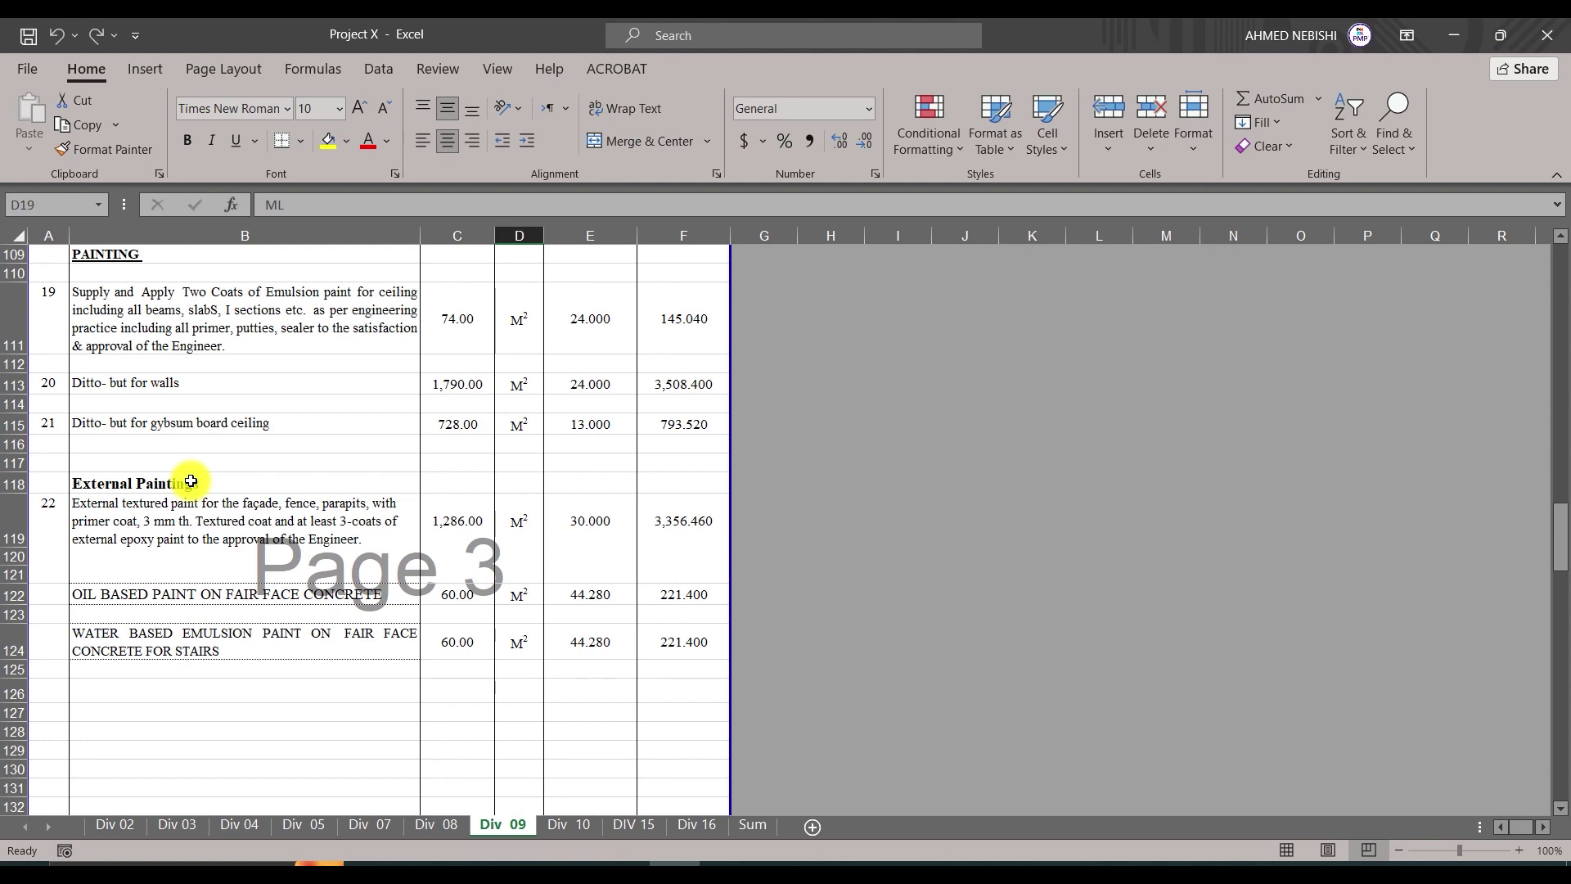
scroll(190, 481, down, 10)
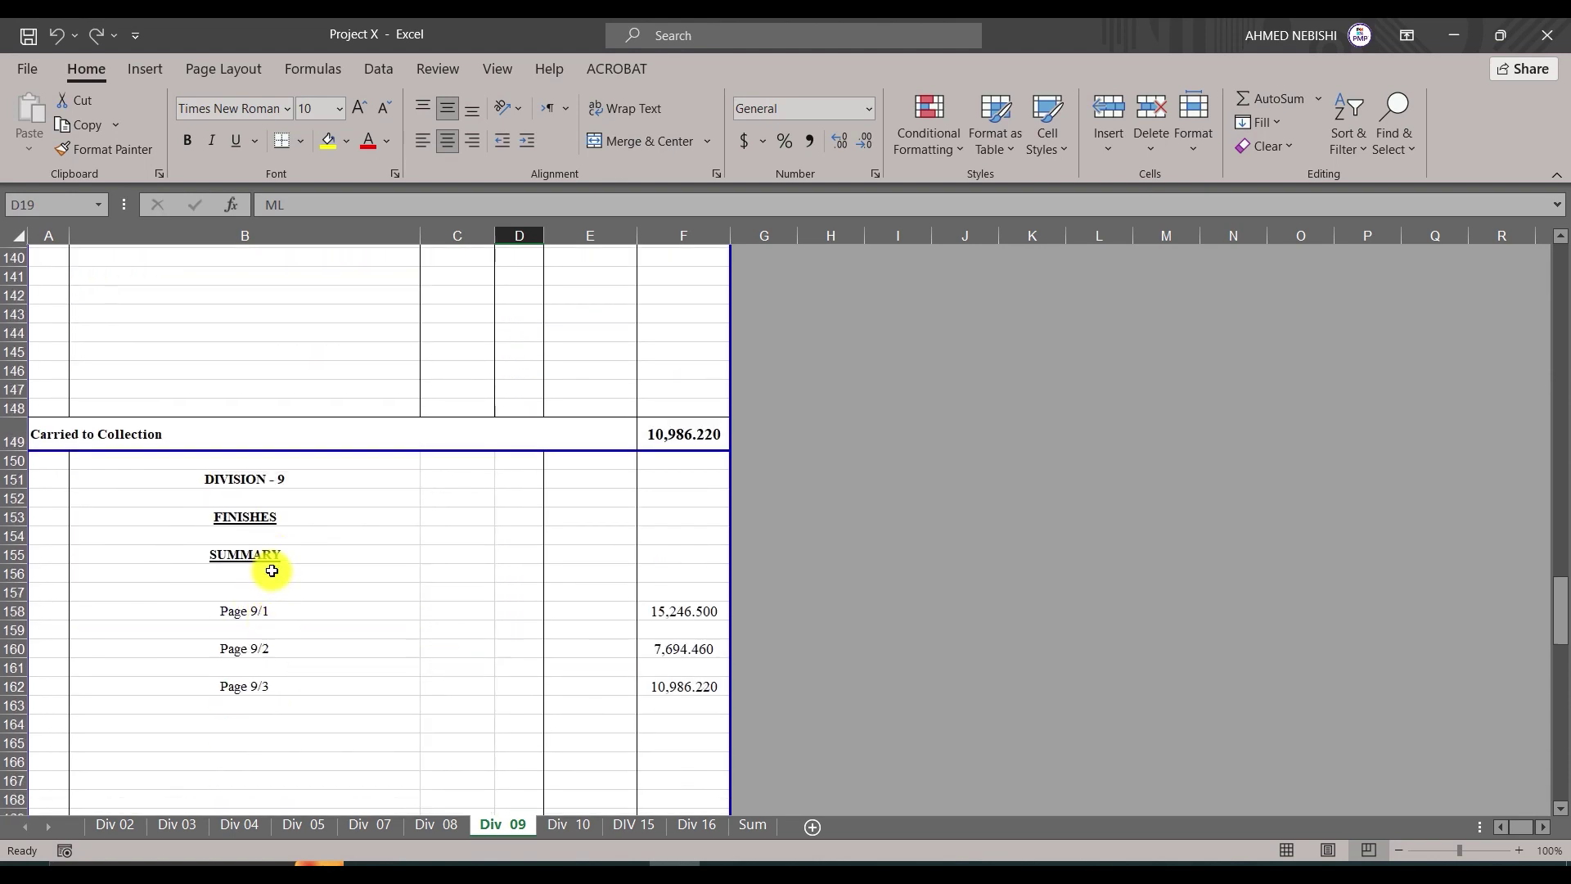
scroll(273, 571, up, 12)
scroll(217, 544, down, 1)
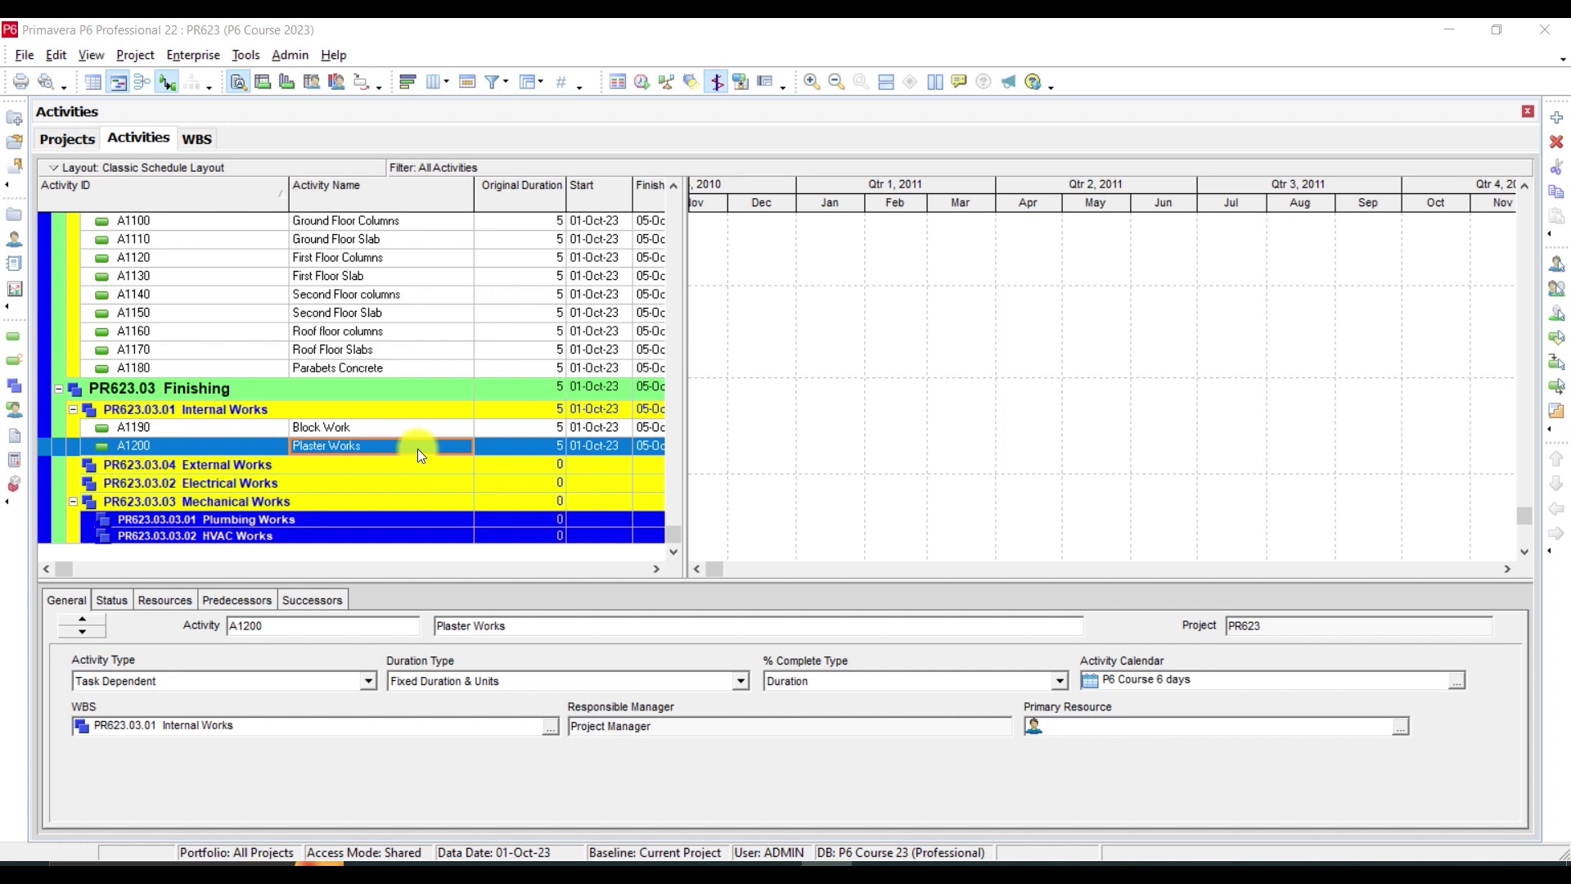
Back in Primavera P6, add an activity named Suspended Ceiling under Internal Works, below Plaster Works.
click(312, 426)
click(324, 445)
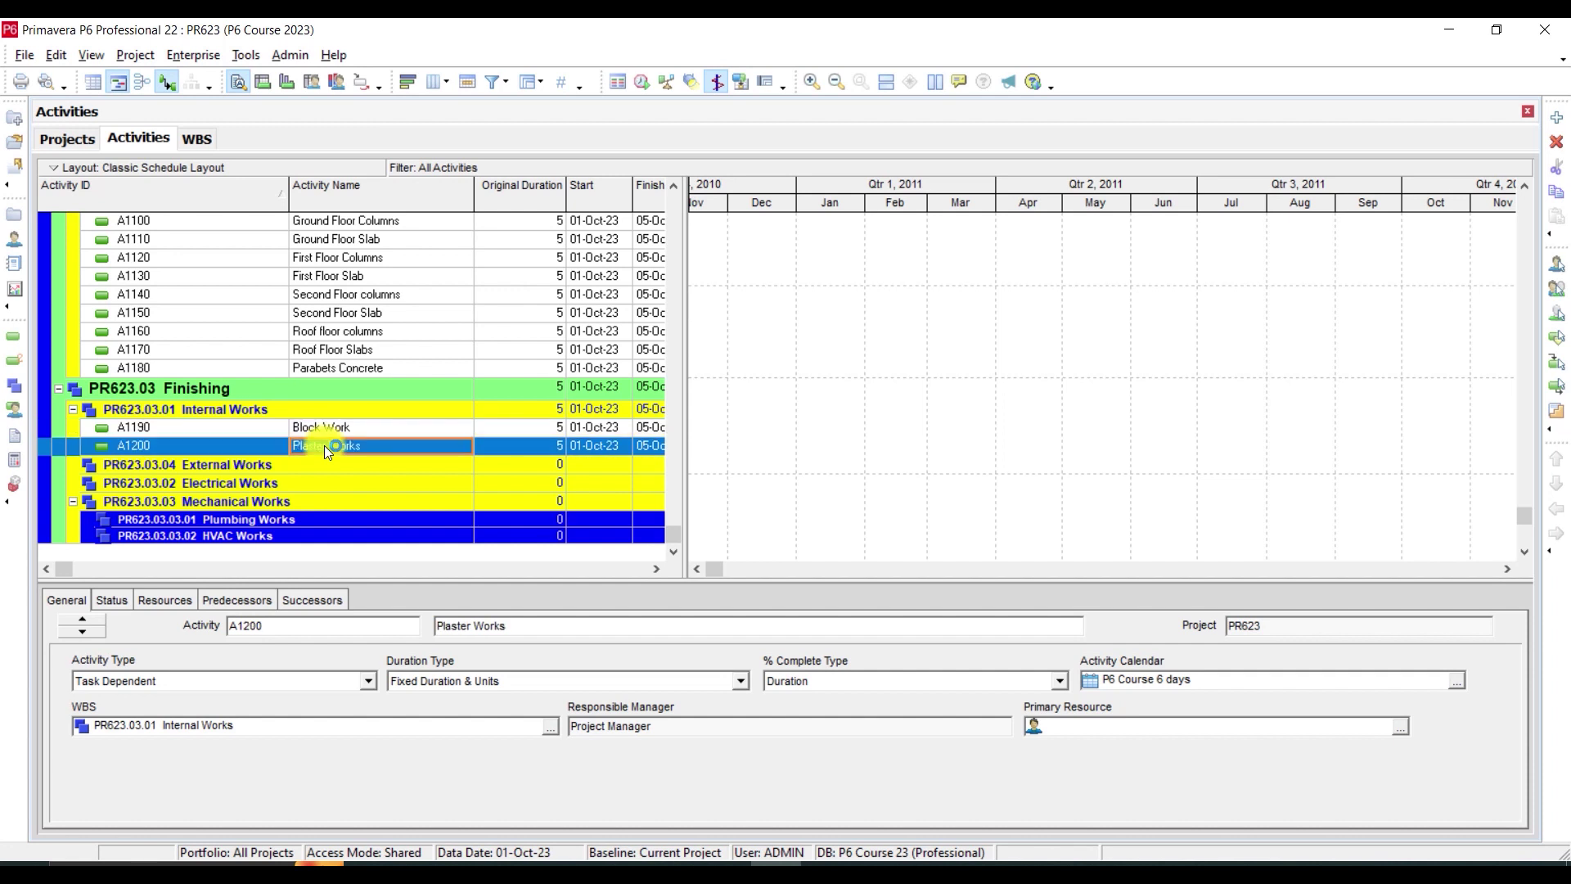
click(1562, 123)
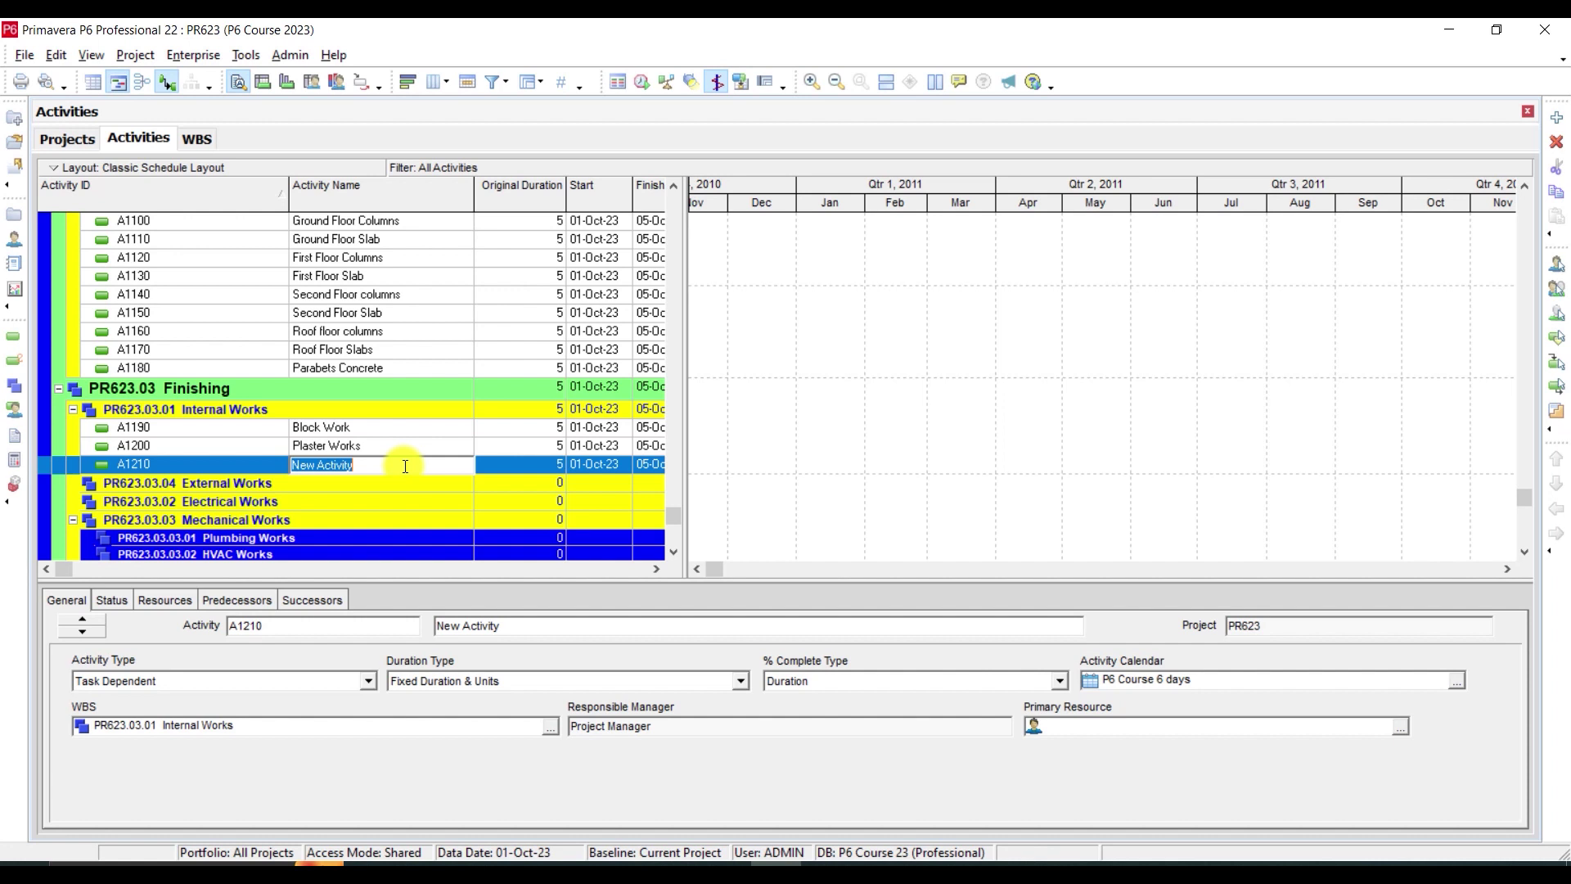
text(F)
key(BackSpace)
text(Suspended Ceiling)
key(Return)
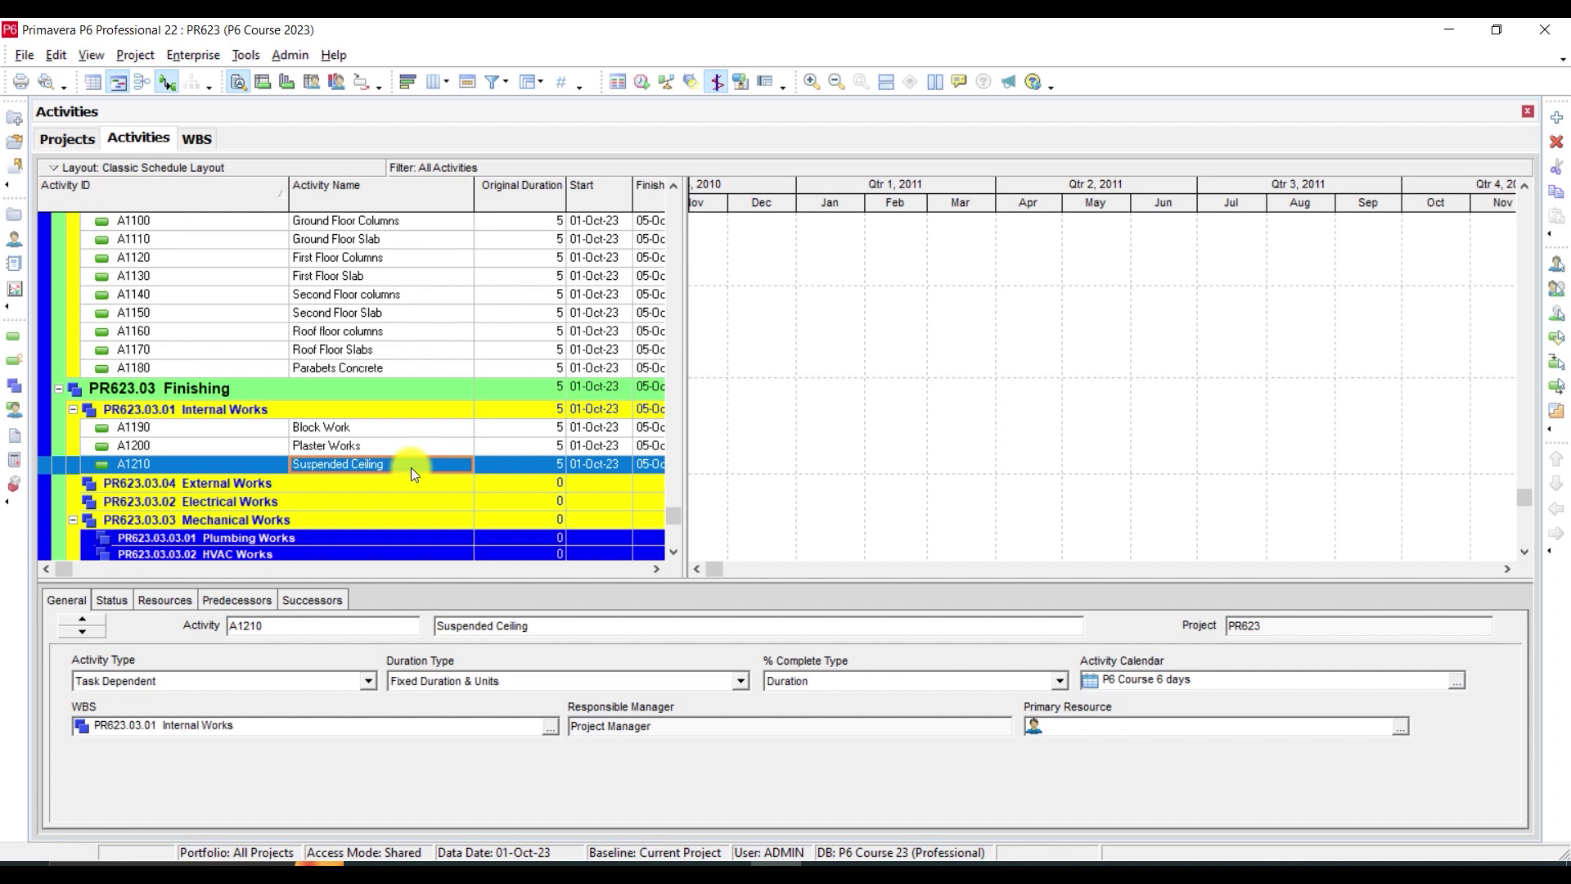
Add an activity named Painting First Layers under Internal Works, below Suspended Ceiling.
click(1557, 117)
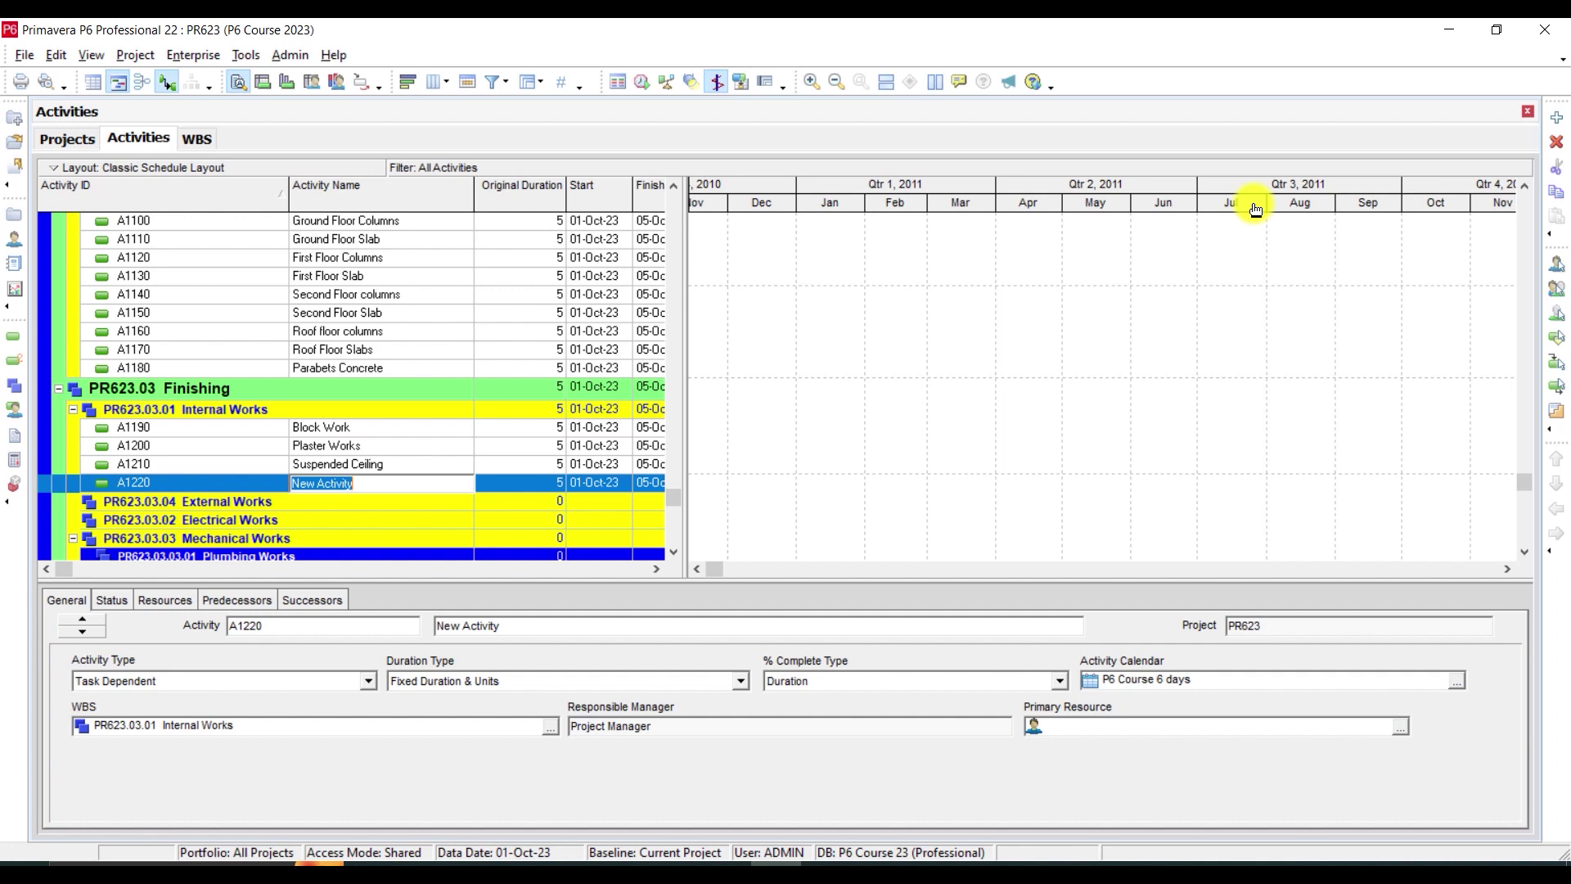
text(First)
key(BackSpace)
key(BackSpace)
key(BackSpace)
key(BackSpace)
key(BackSpace)
text(Painting First Layers)
key(Return)
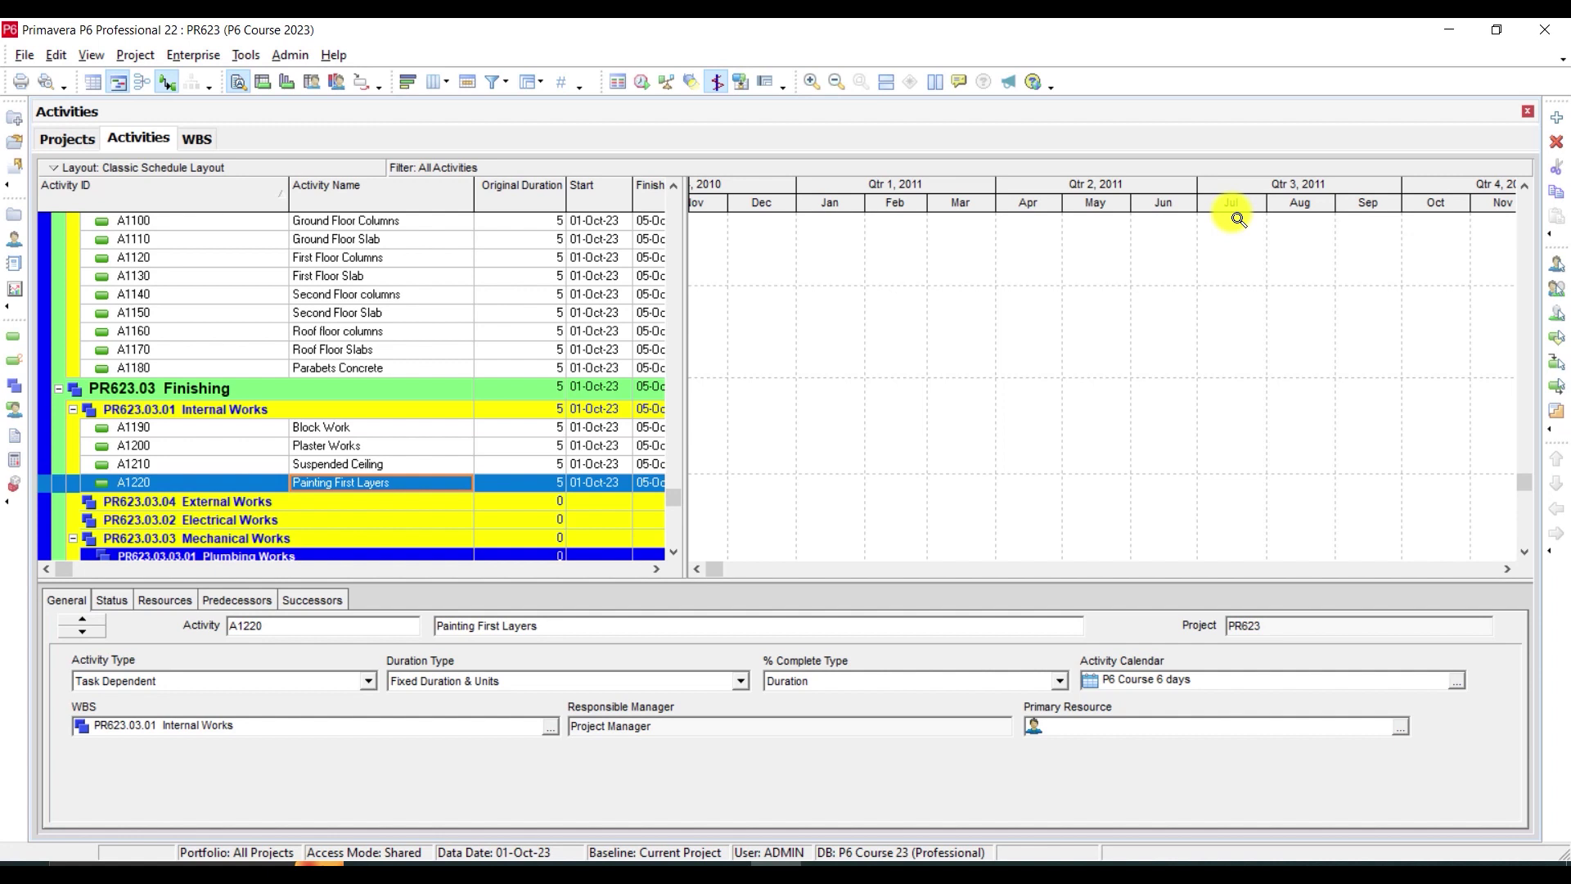
Add an activity named Waterproofing For Wet Areas under Internal Works, below Painting First Layers.
click(1555, 120)
text(W)
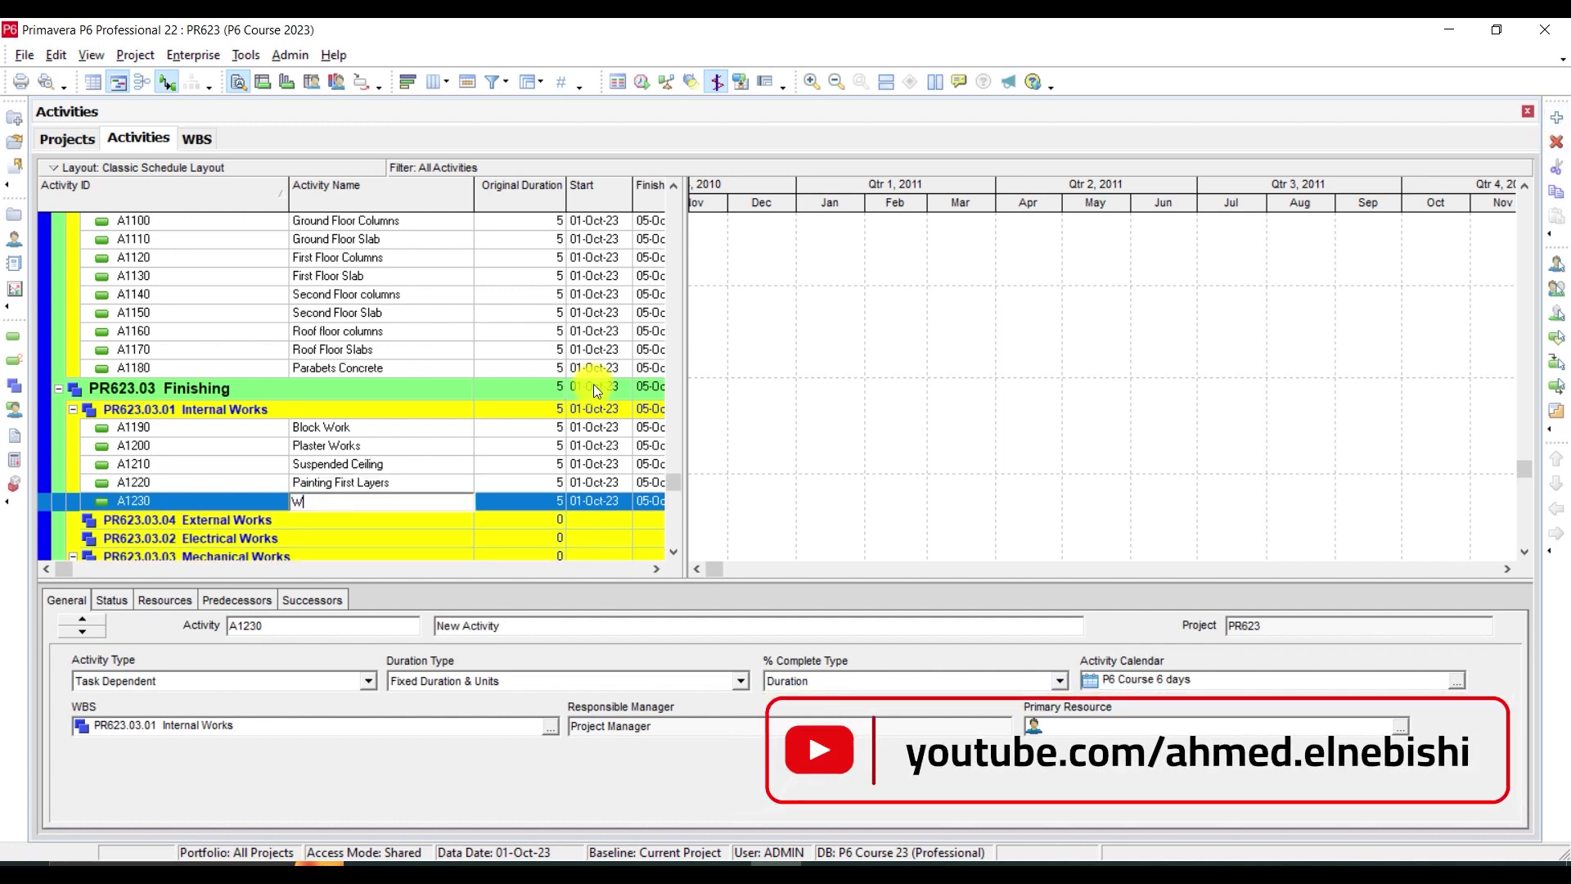
text(aterproofing For Wet Areas)
key(Return)
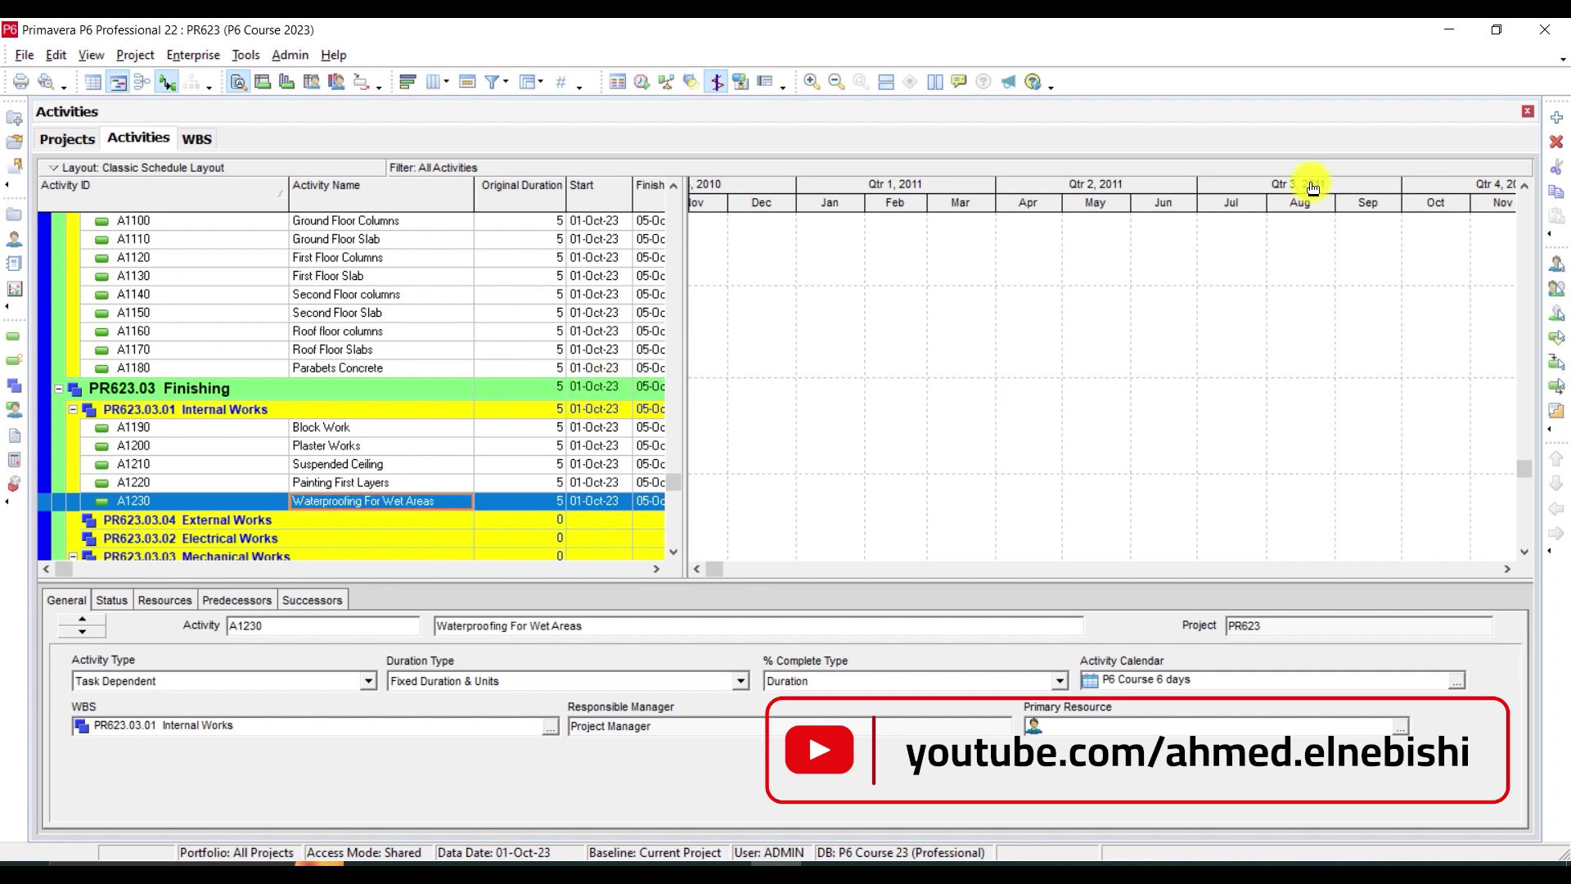
Add an activity named Waterproofing For Roof Floors under Internal Works, below Waterproofing For Wet Areas.
click(1556, 117)
text(W)
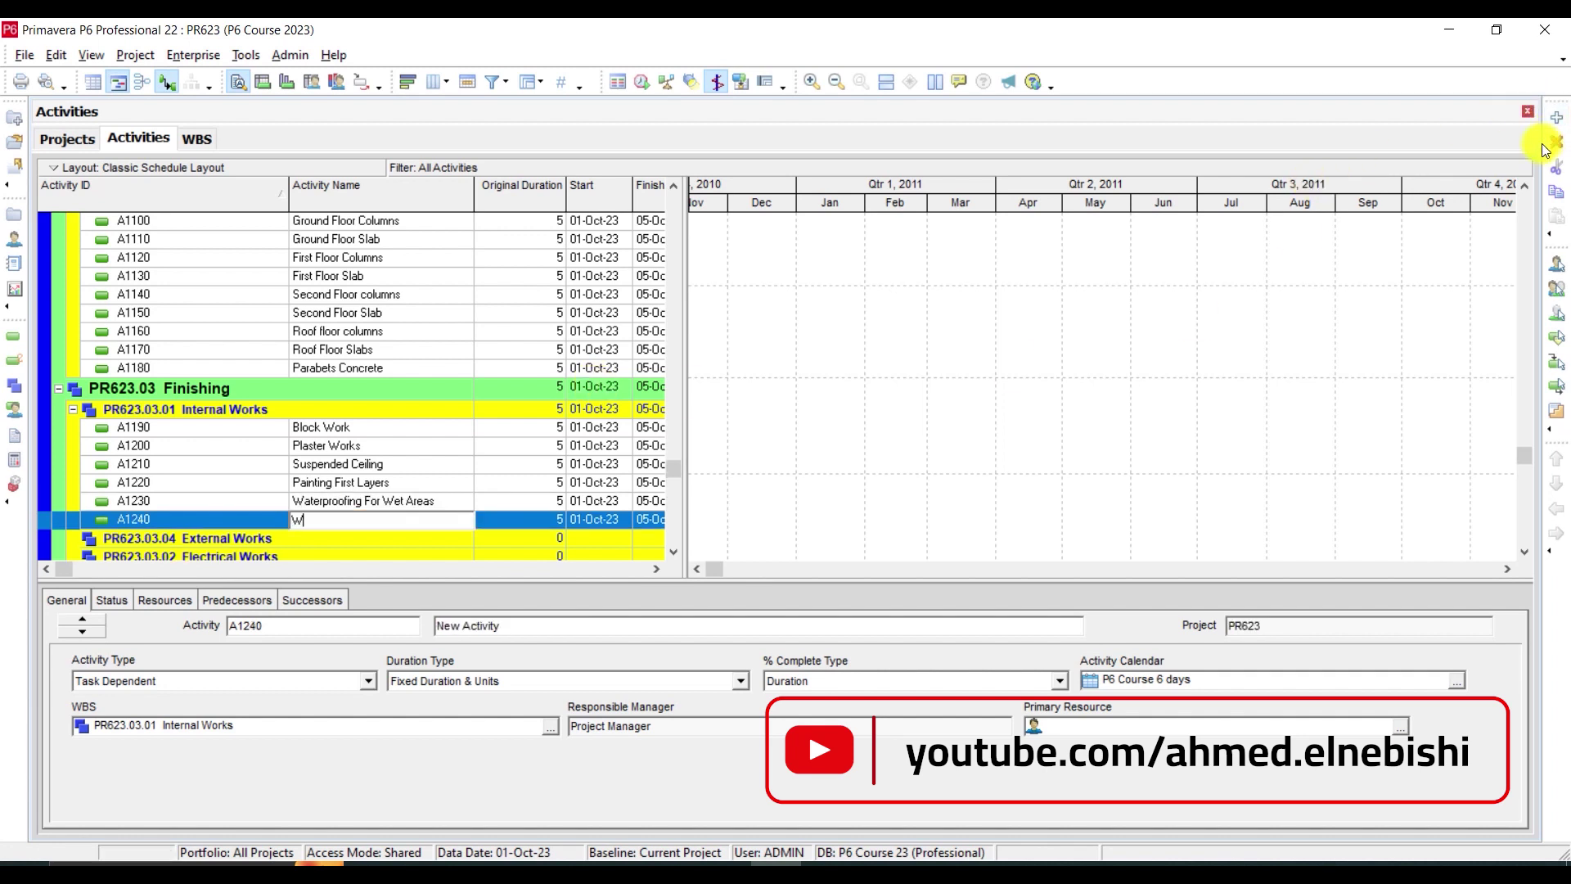
text(aterproofing For Roof Floo)
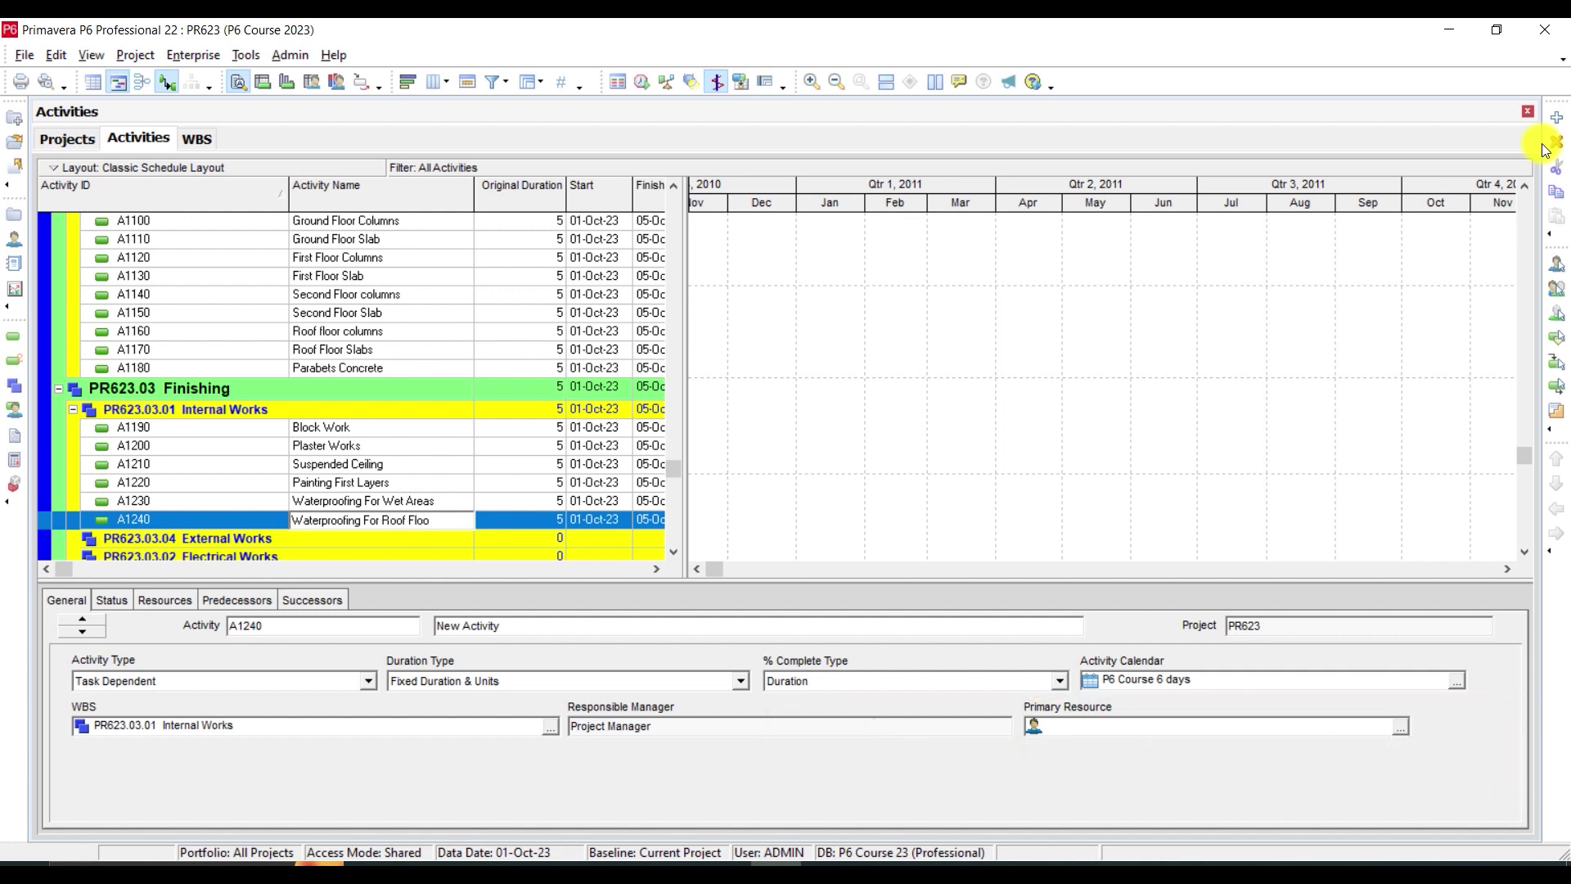
text(rs)
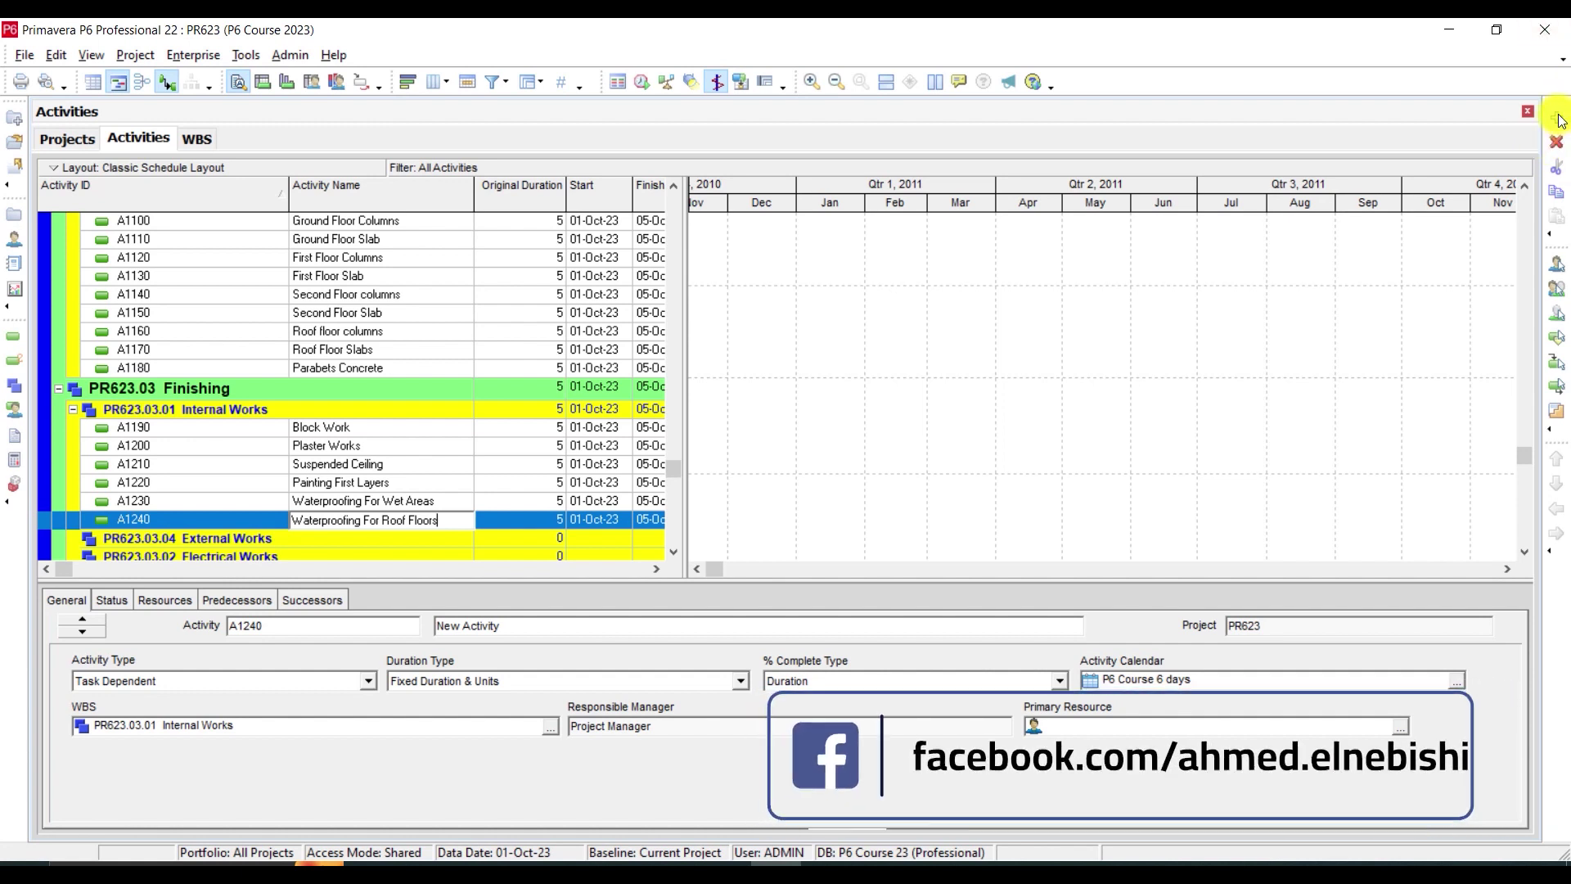
Add an activity named Walls Ceramic for Wet areas under Internal Works, below Waterproofing For Roof Floors.
click(1558, 118)
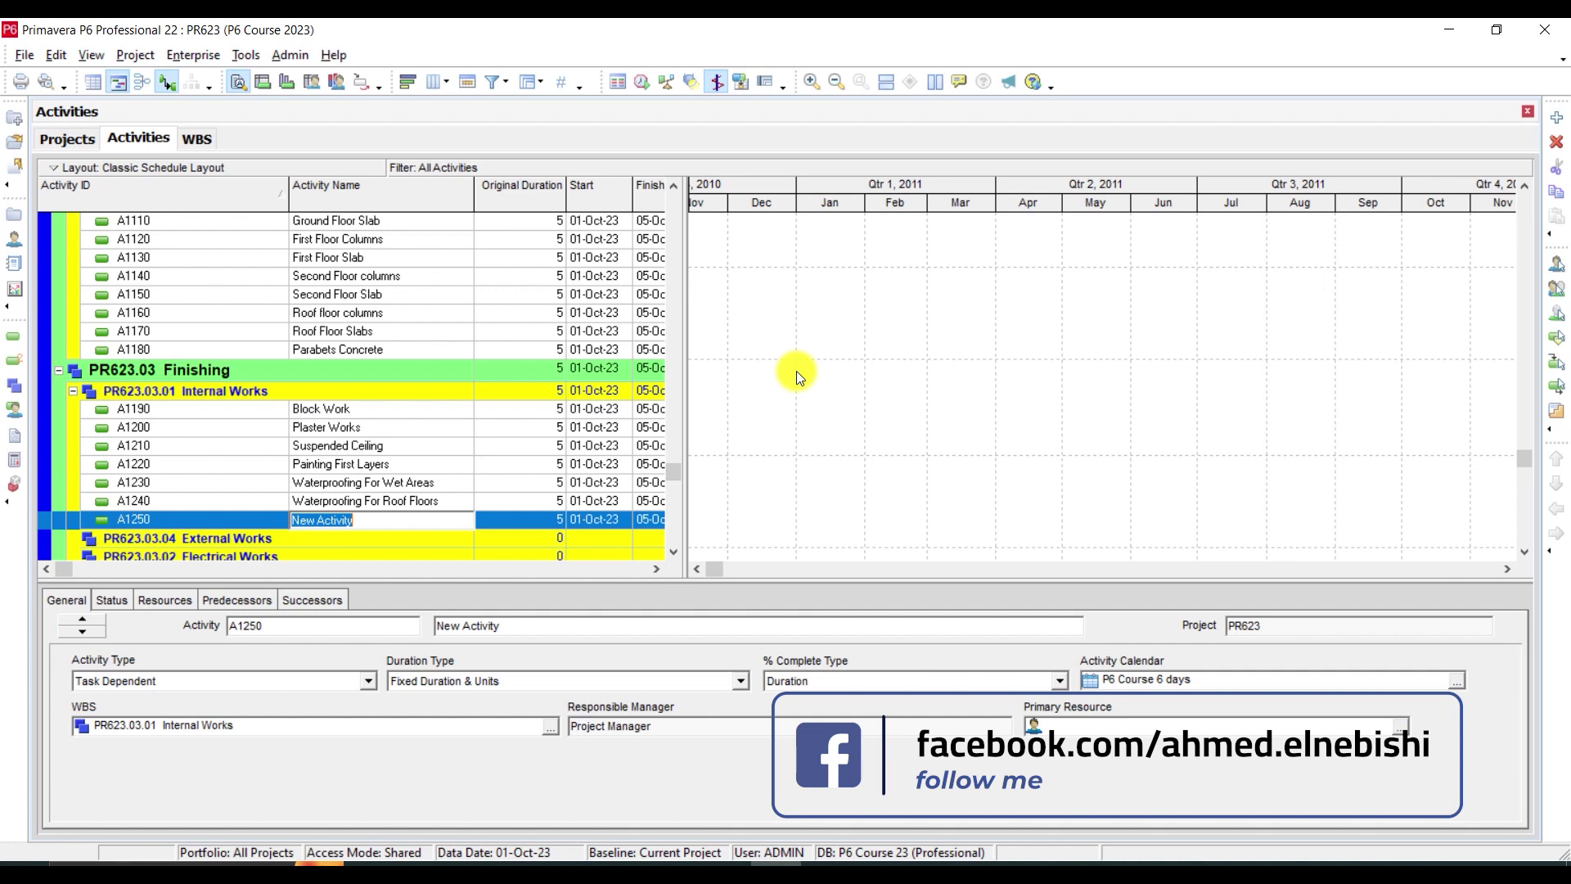
text(Walls Ceramic for Wet areas)
key(Return)
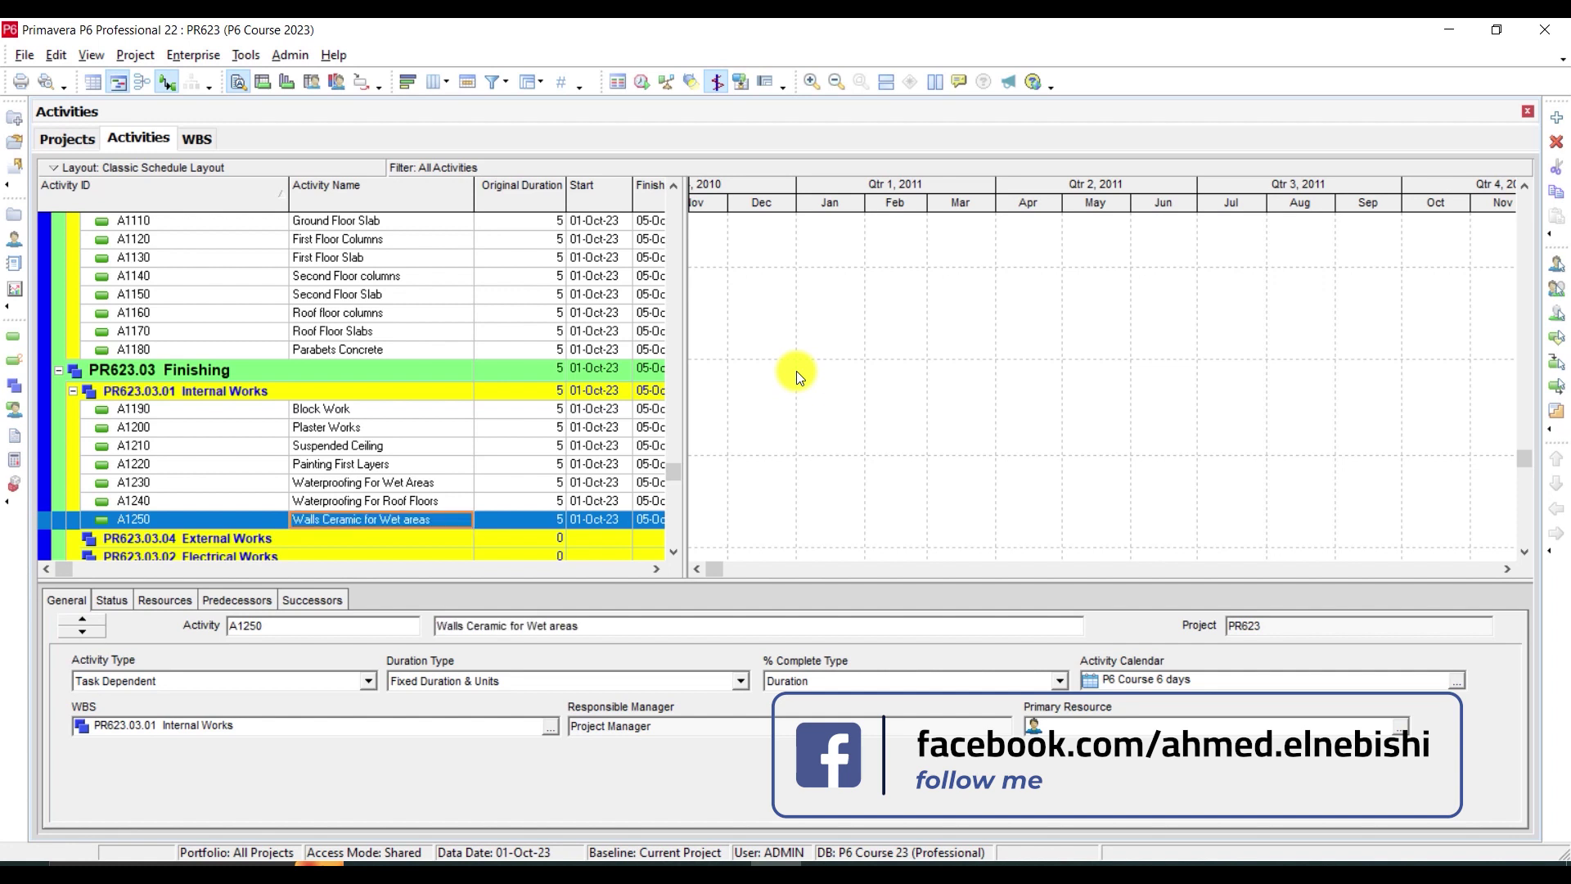
Add an activity named Flooring Works under Internal Works, below Walls Ceramic for Wet areas.
click(1557, 117)
text(Flooring )
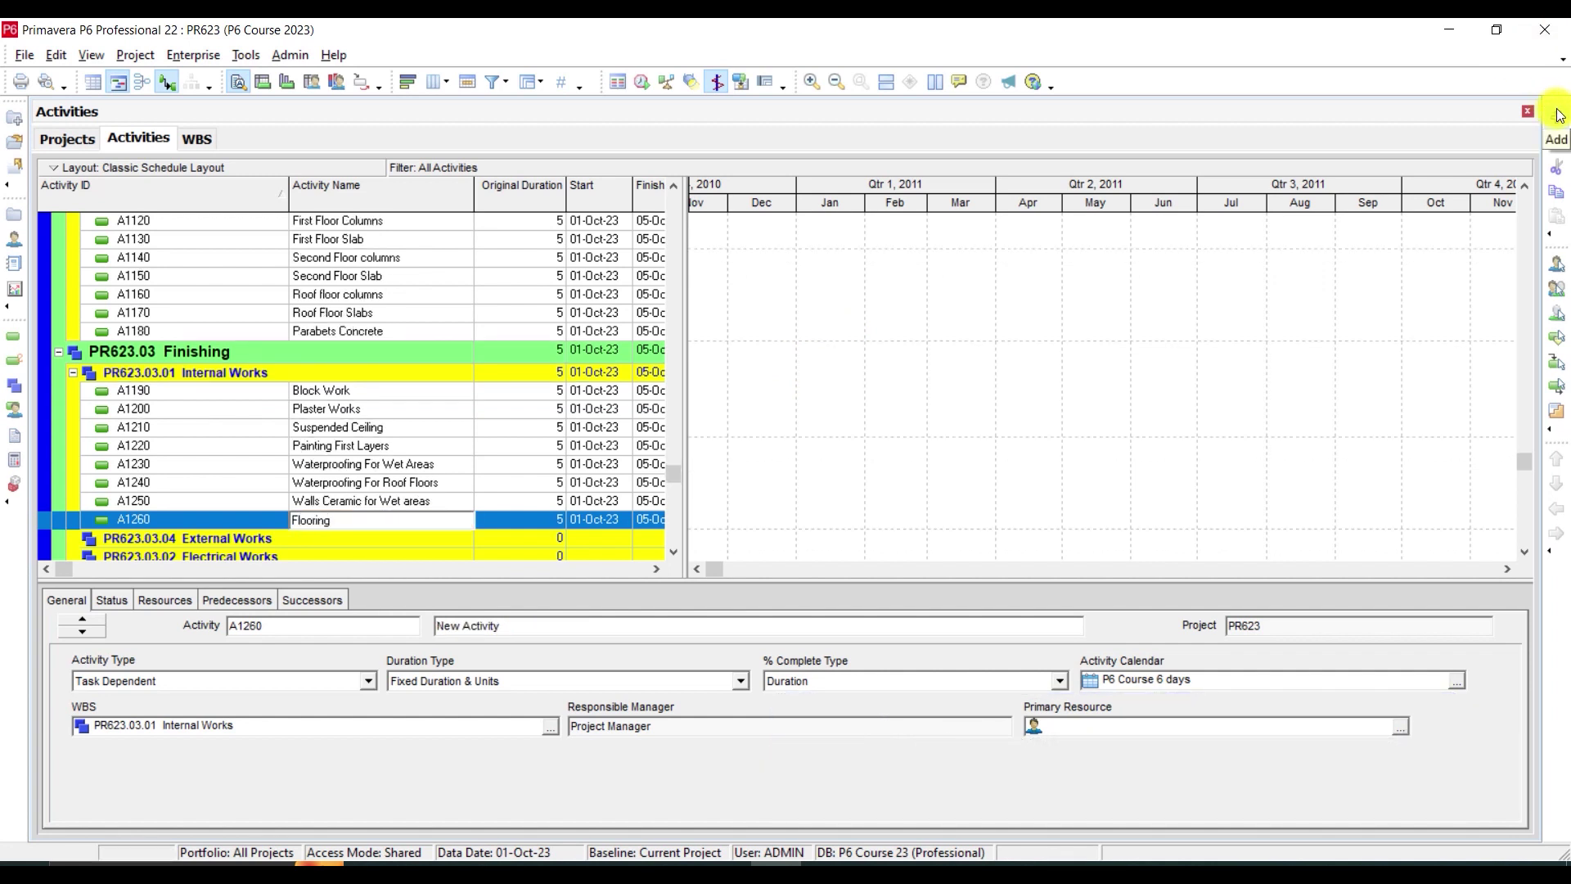
text(Works)
key(Return)
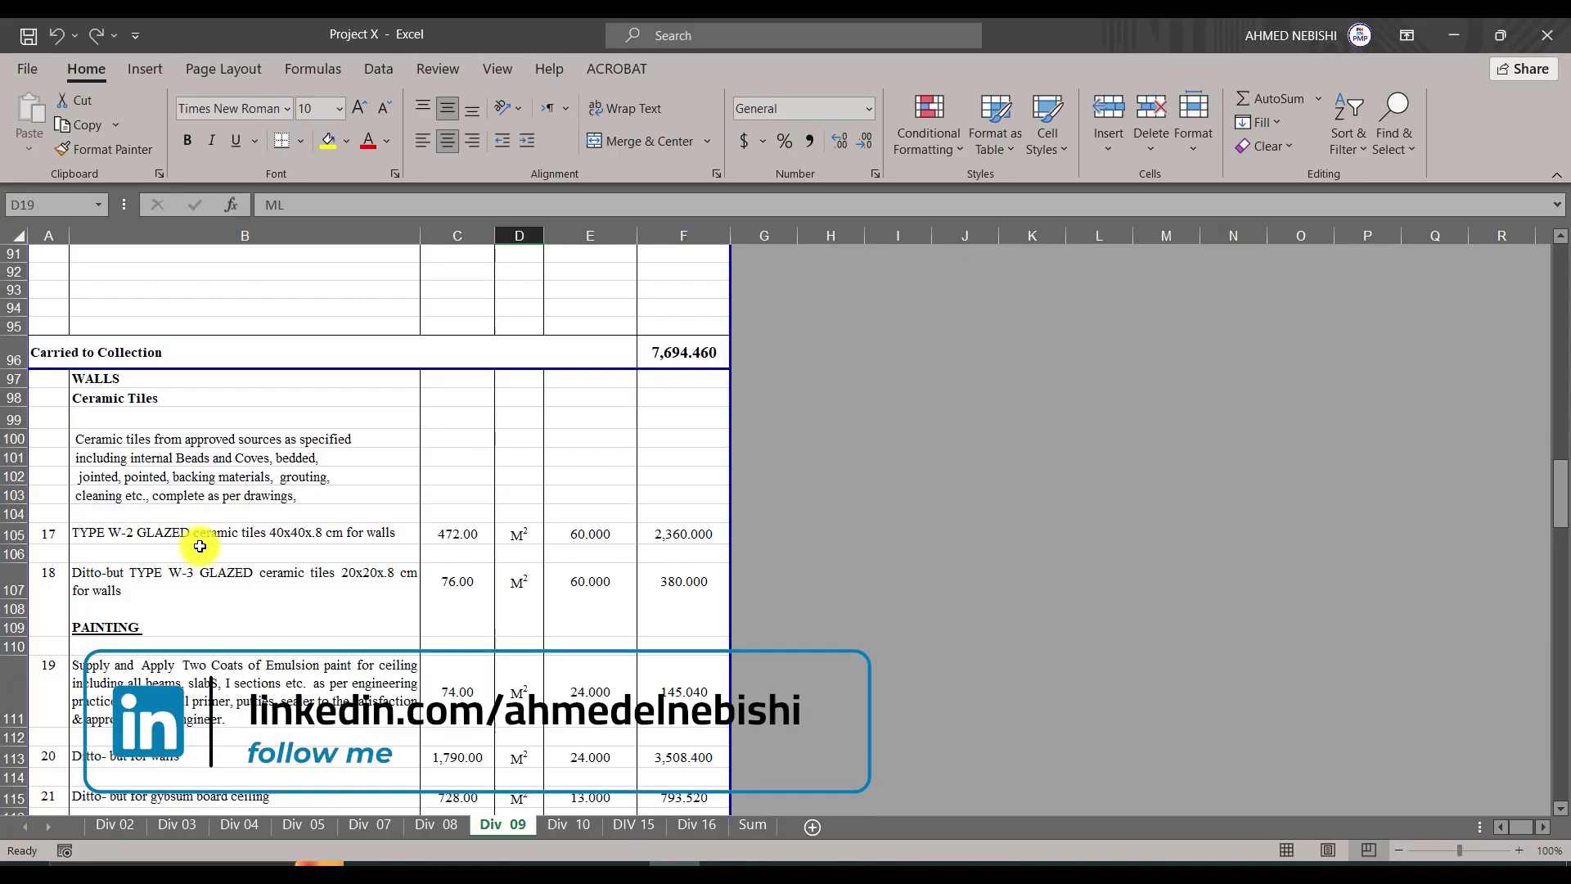
In the Project X Excel workbook, review the Div 09 finishes items and examine the metal works in the Div 05 sheet.
scroll(237, 622, up, 15)
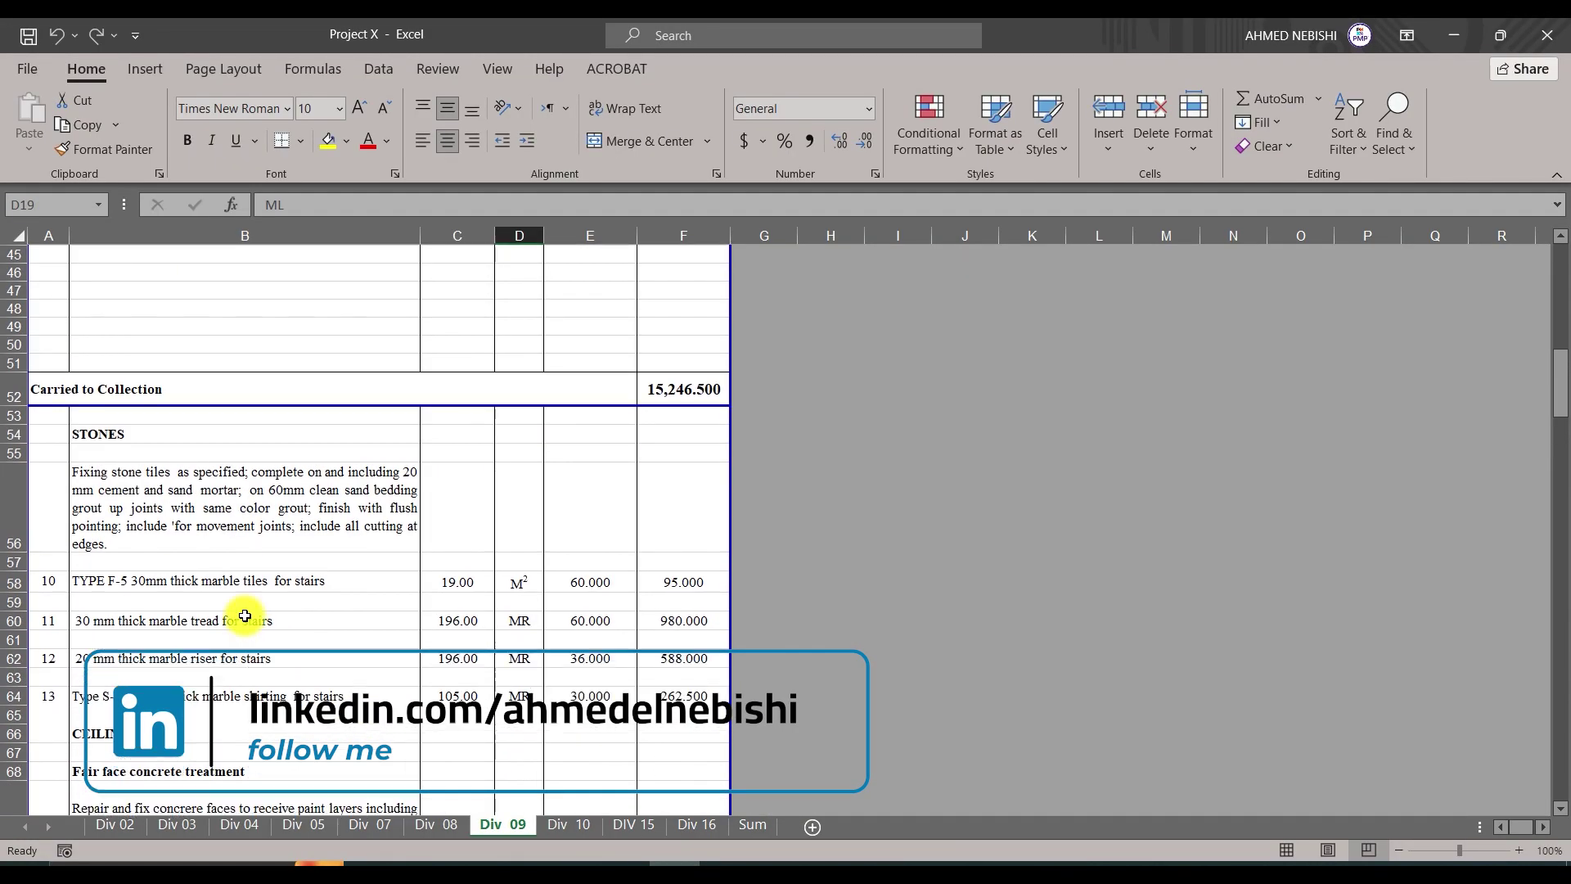
scroll(245, 615, up, 15)
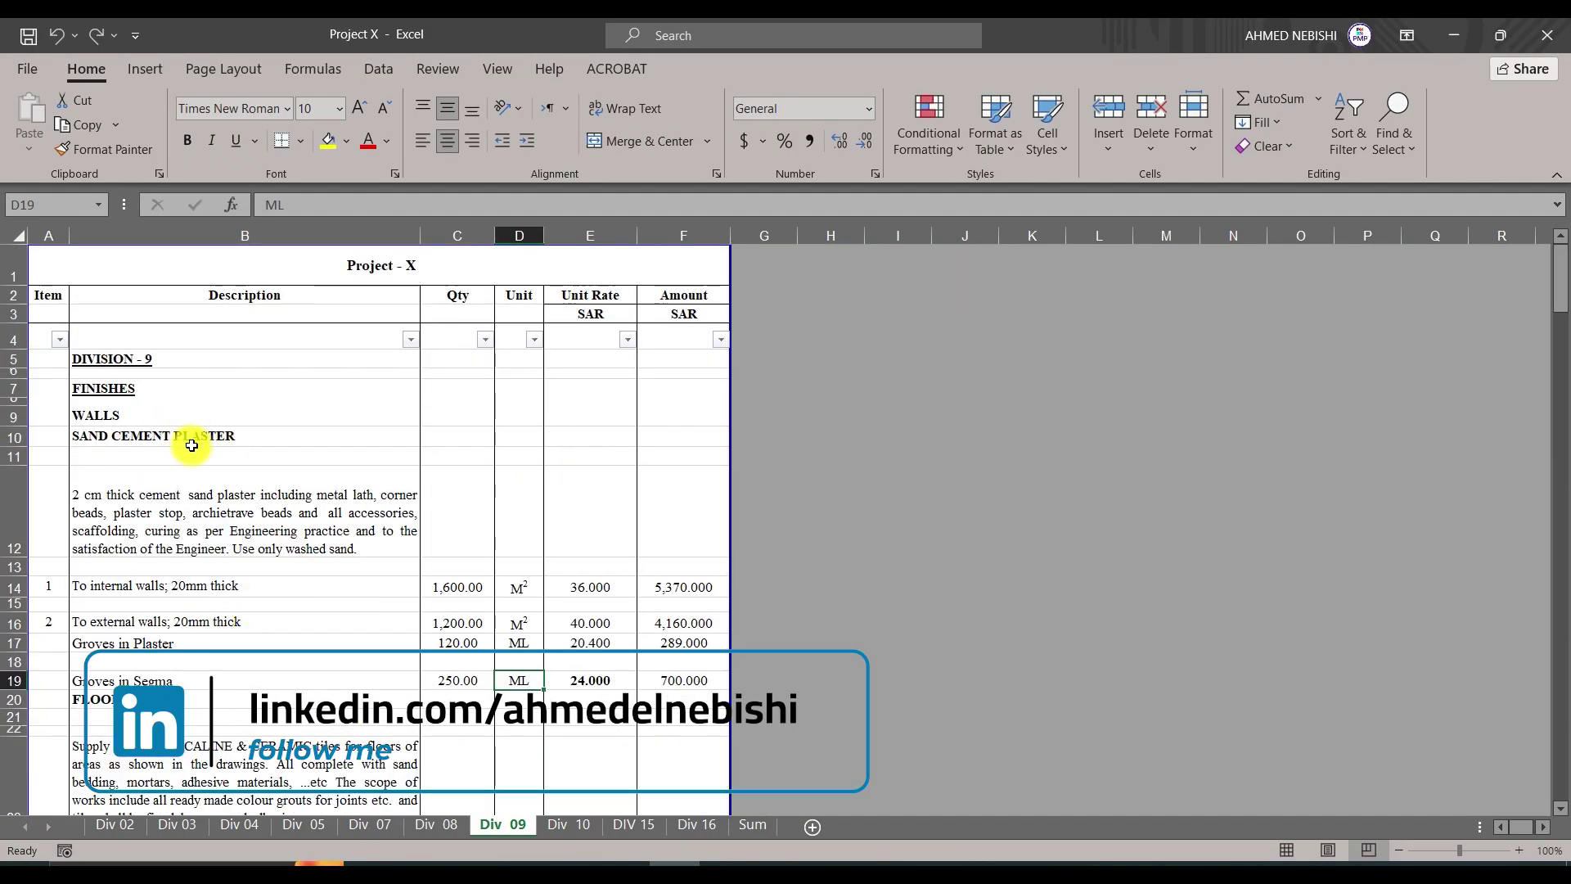
scroll(191, 446, down, 10)
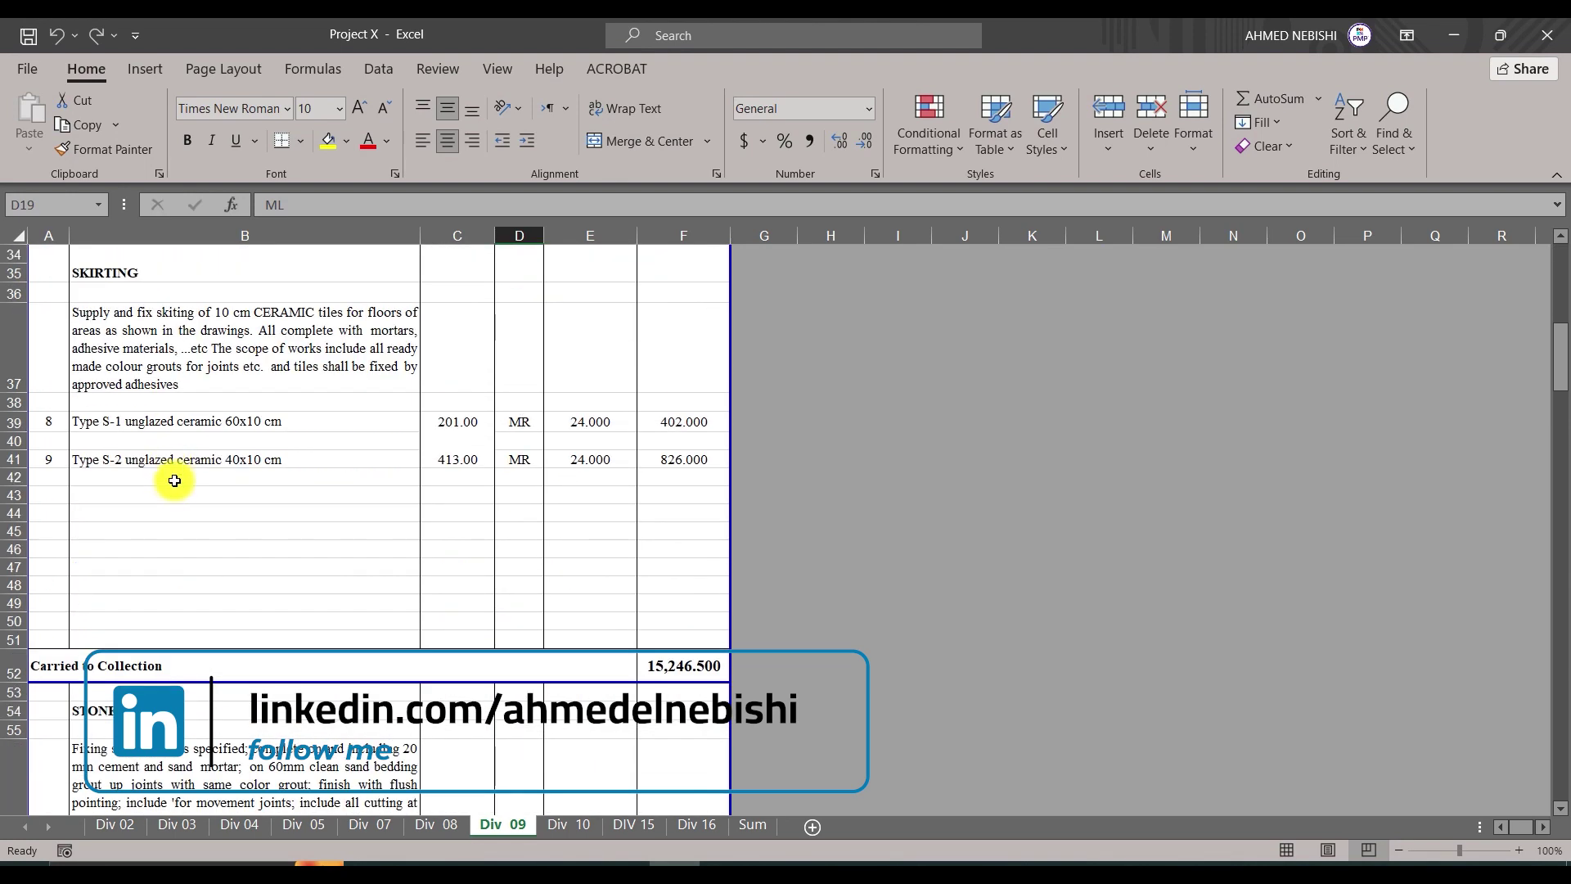
scroll(175, 480, down, 9)
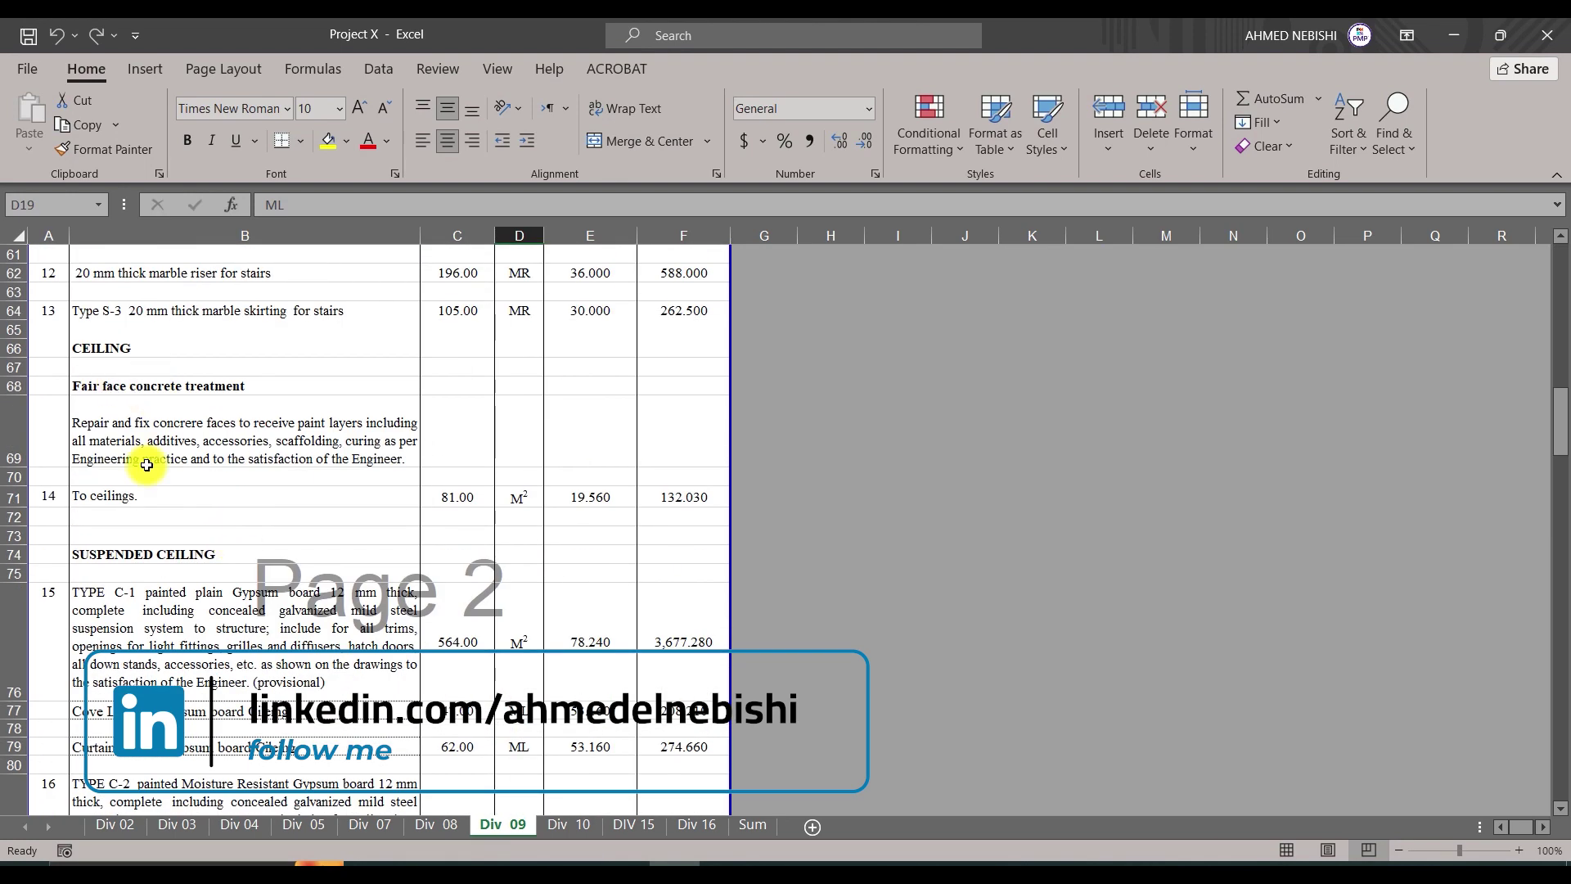
scroll(164, 491, down, 8)
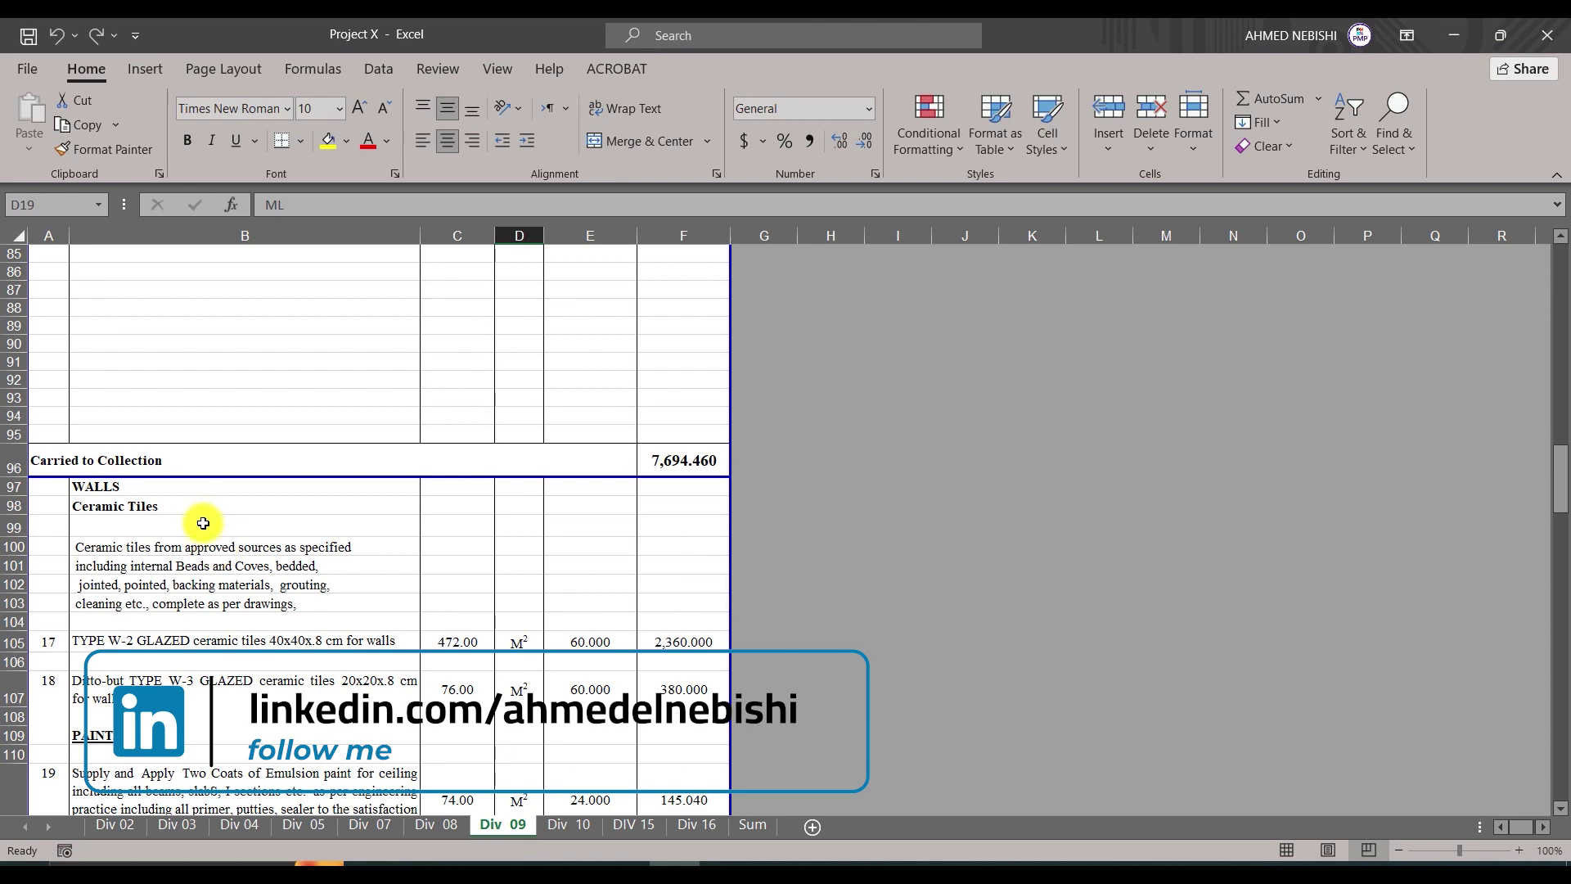
scroll(203, 523, down, 7)
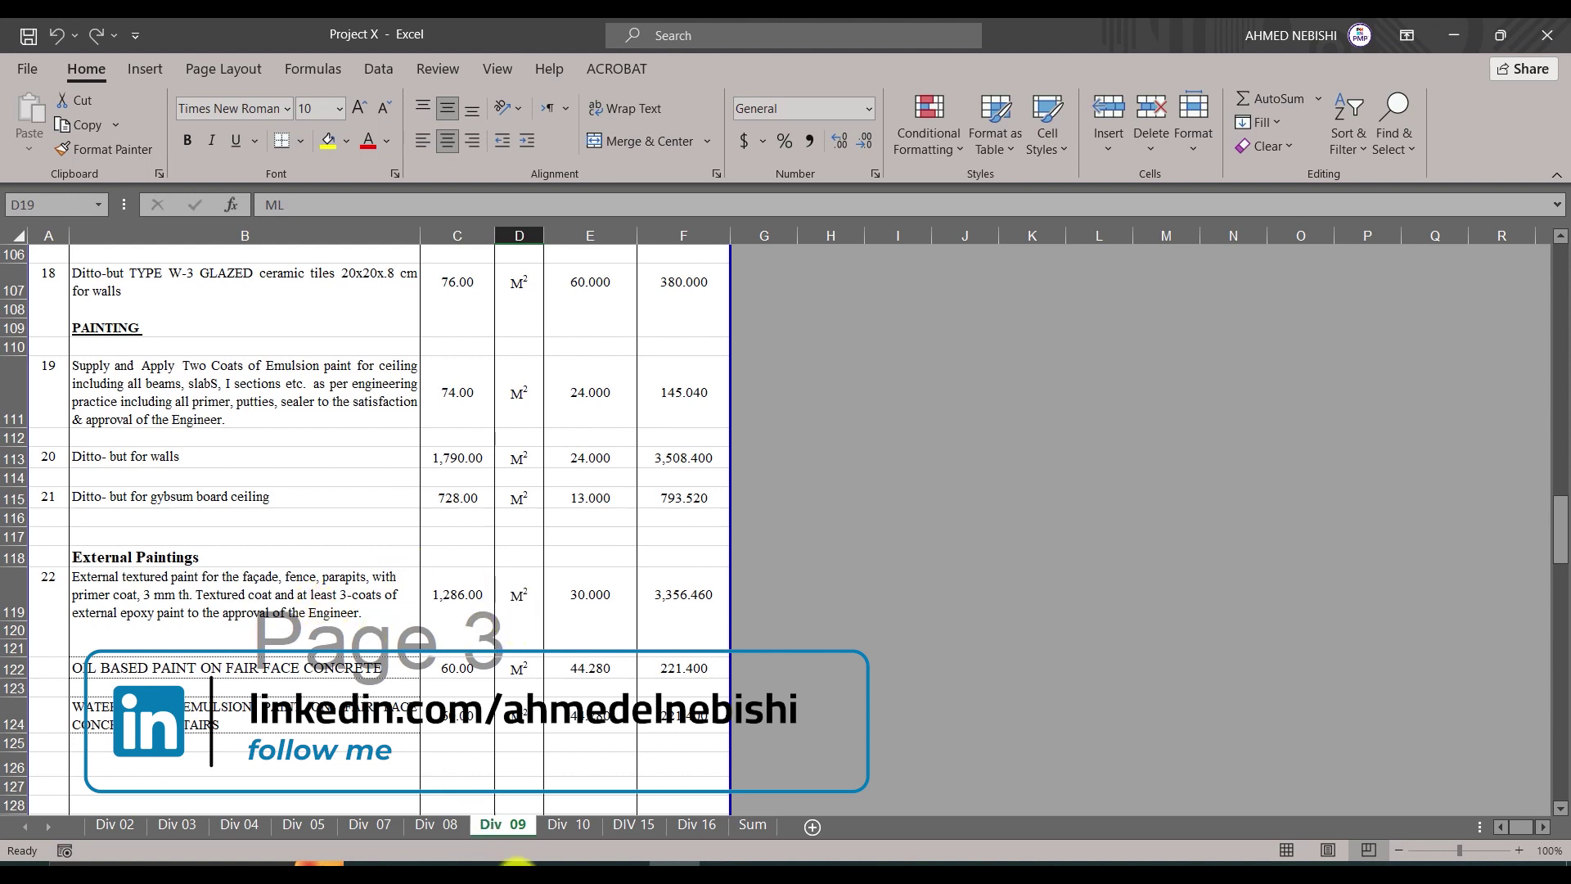
click(315, 824)
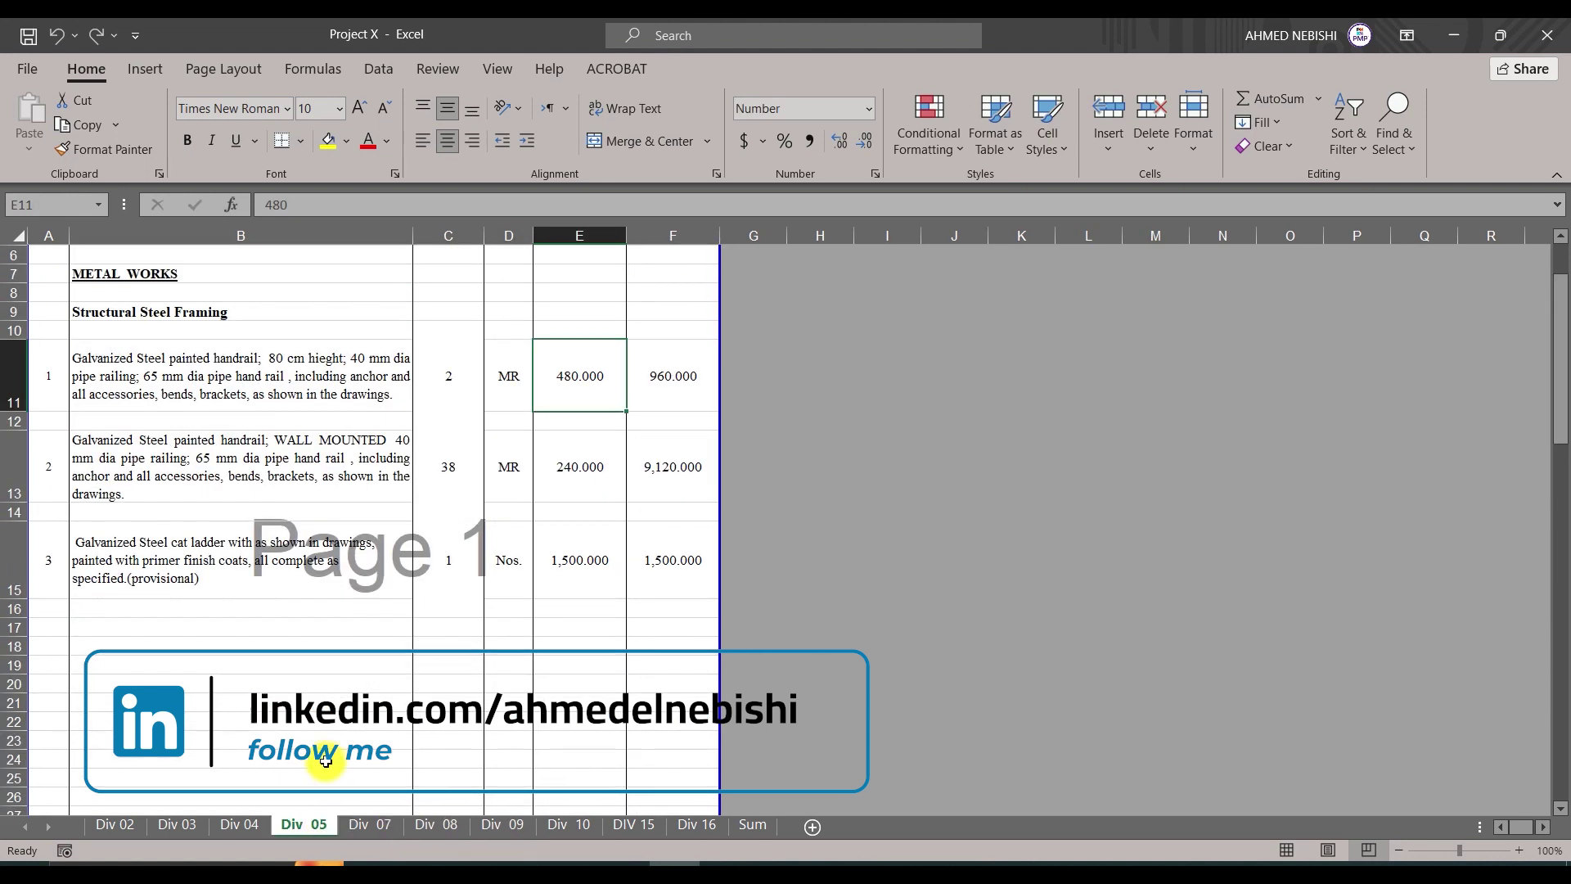
click(249, 823)
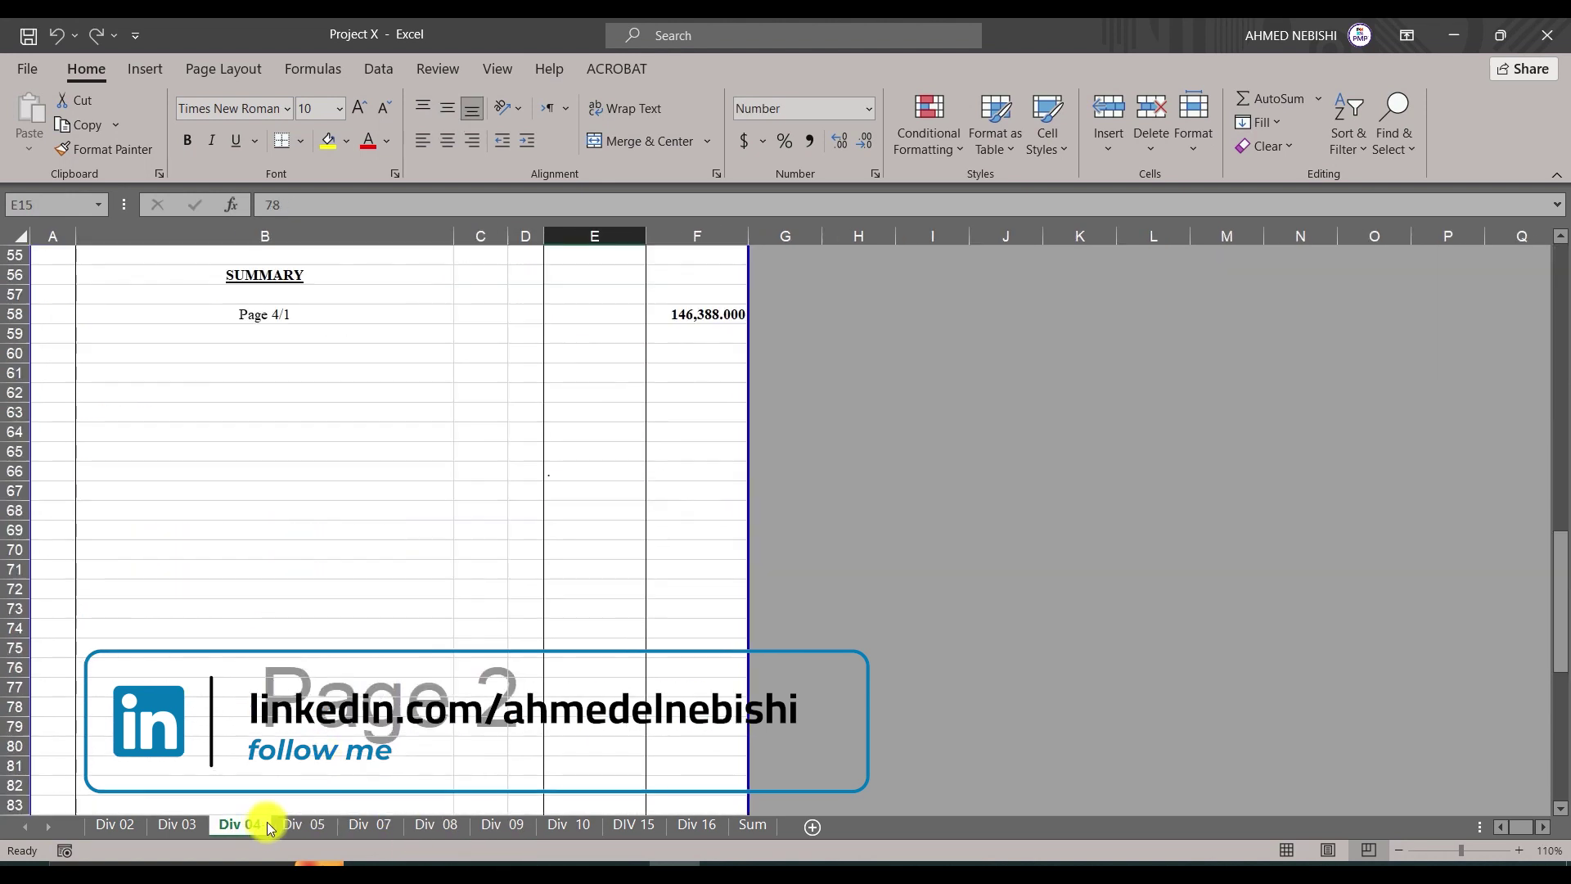
click(303, 824)
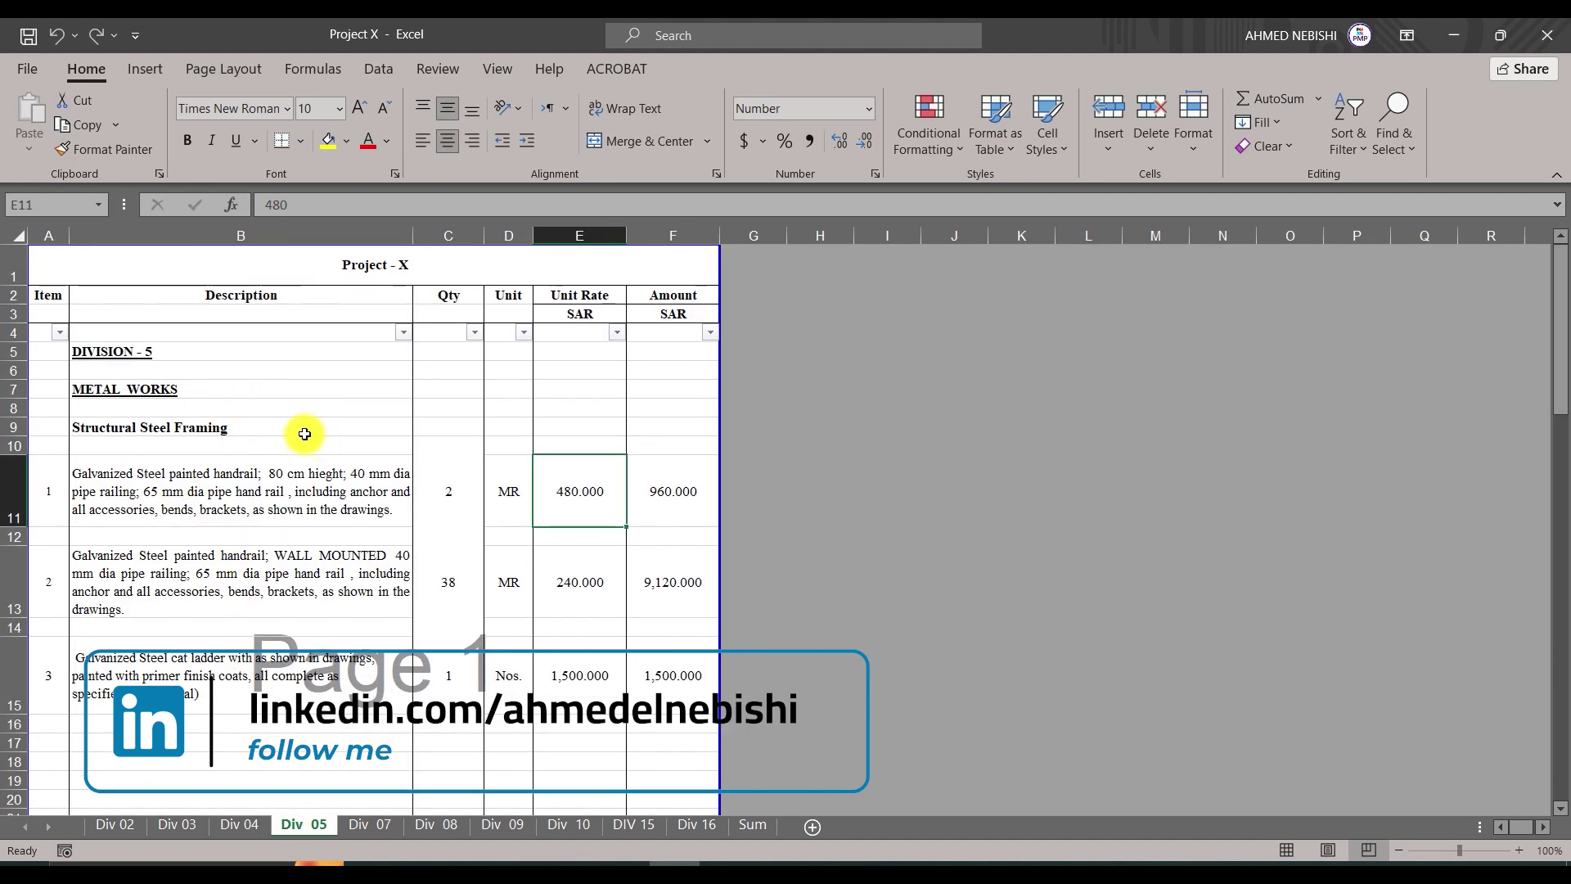
click(1053, 124)
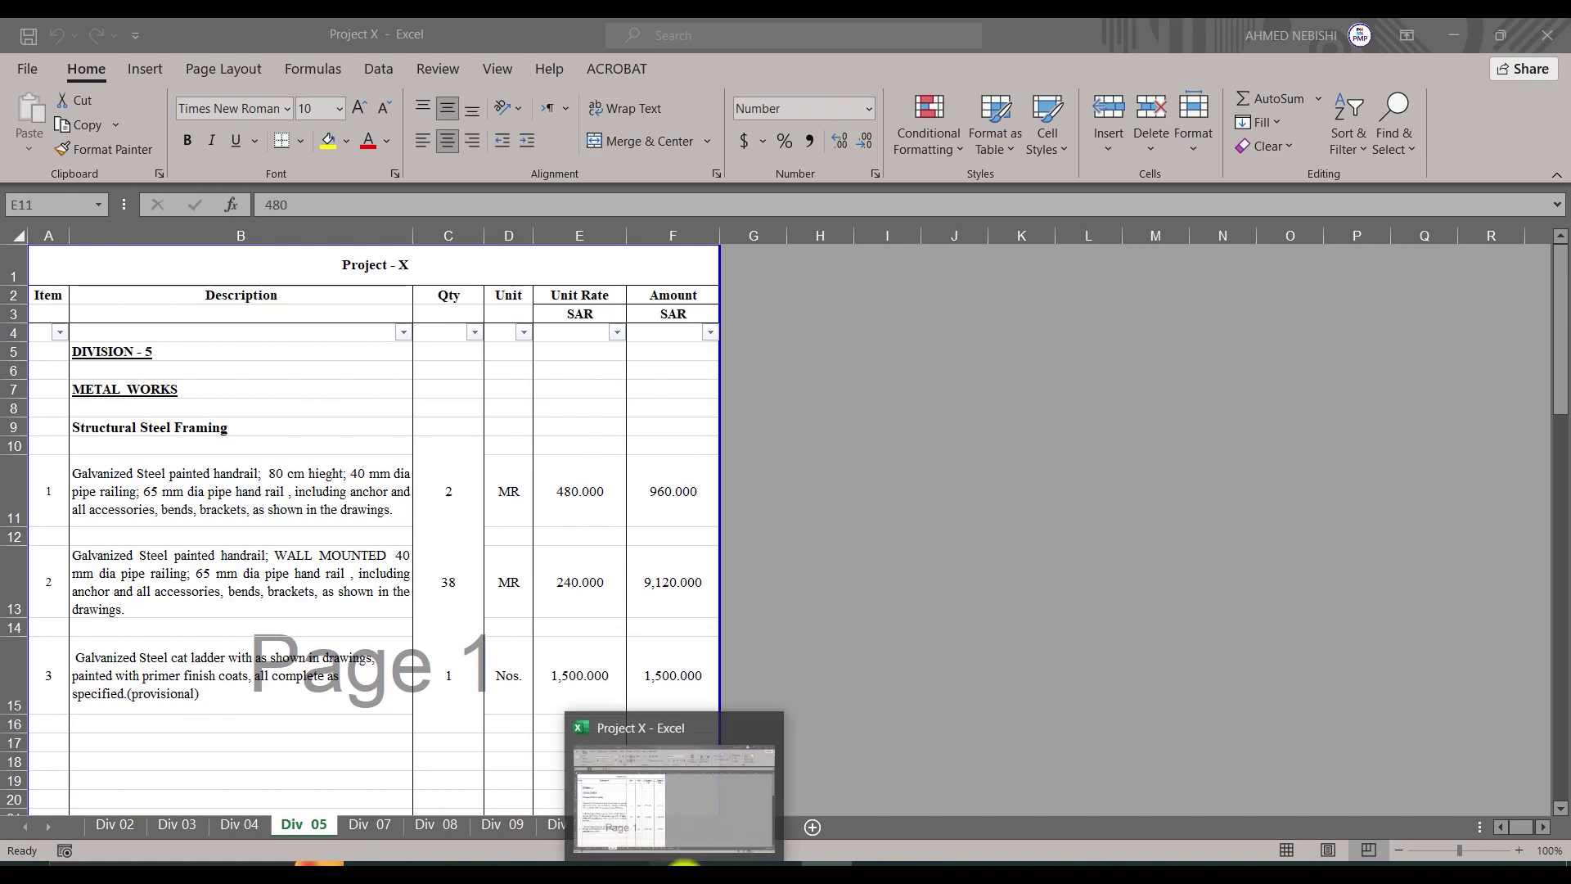
Back in Primavera P6, add an activity named Metal Handrails under Internal Works, below Flooring Works.
click(685, 867)
click(769, 867)
scroll(135, 269, down, 1)
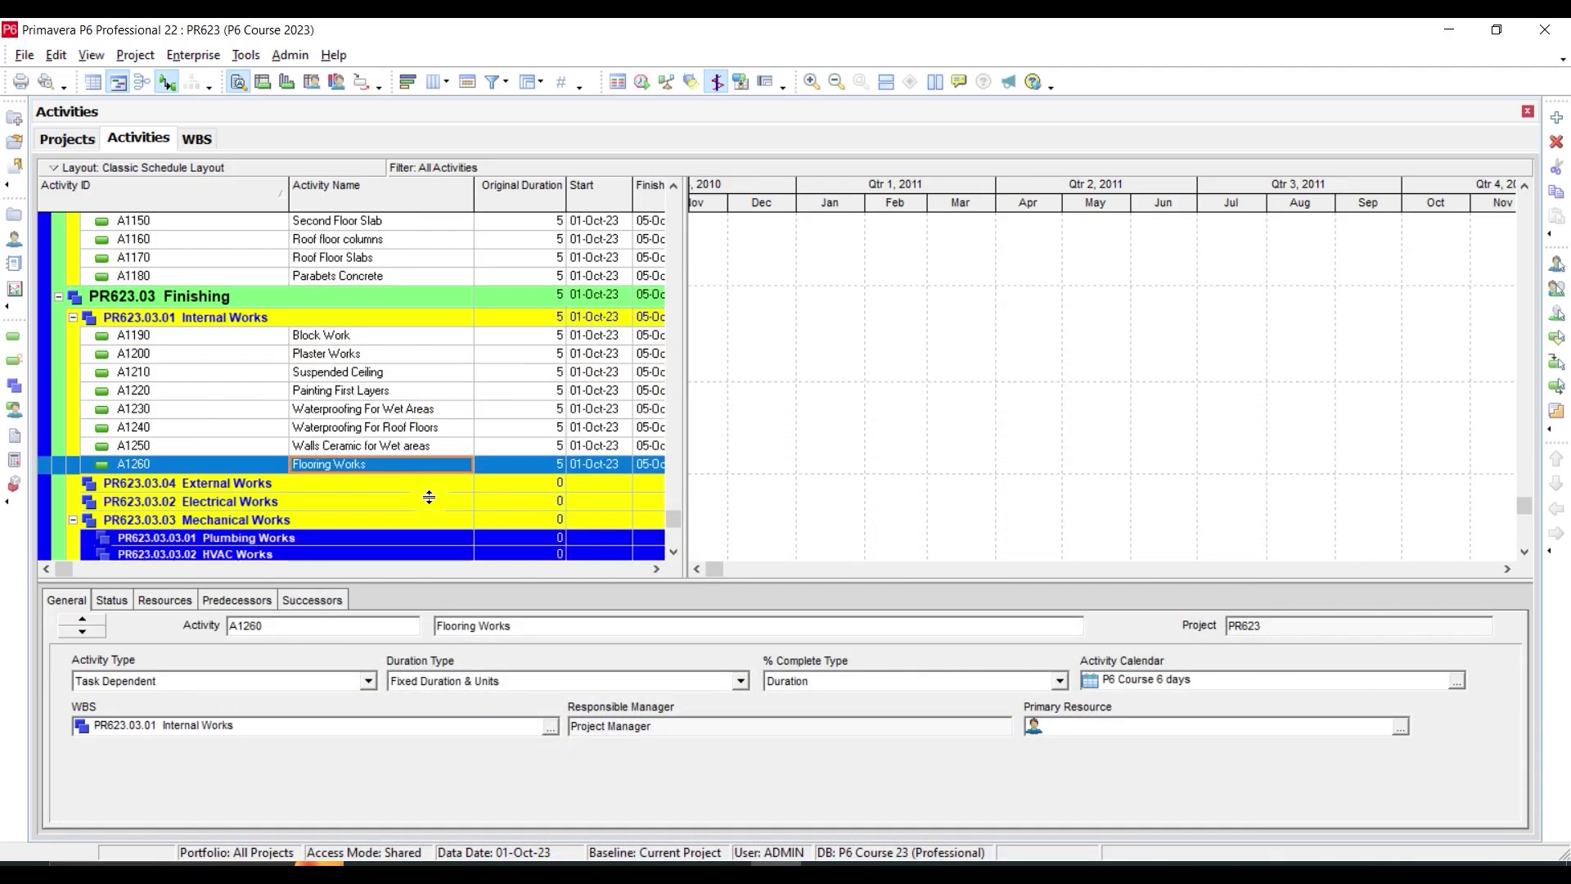
click(1551, 119)
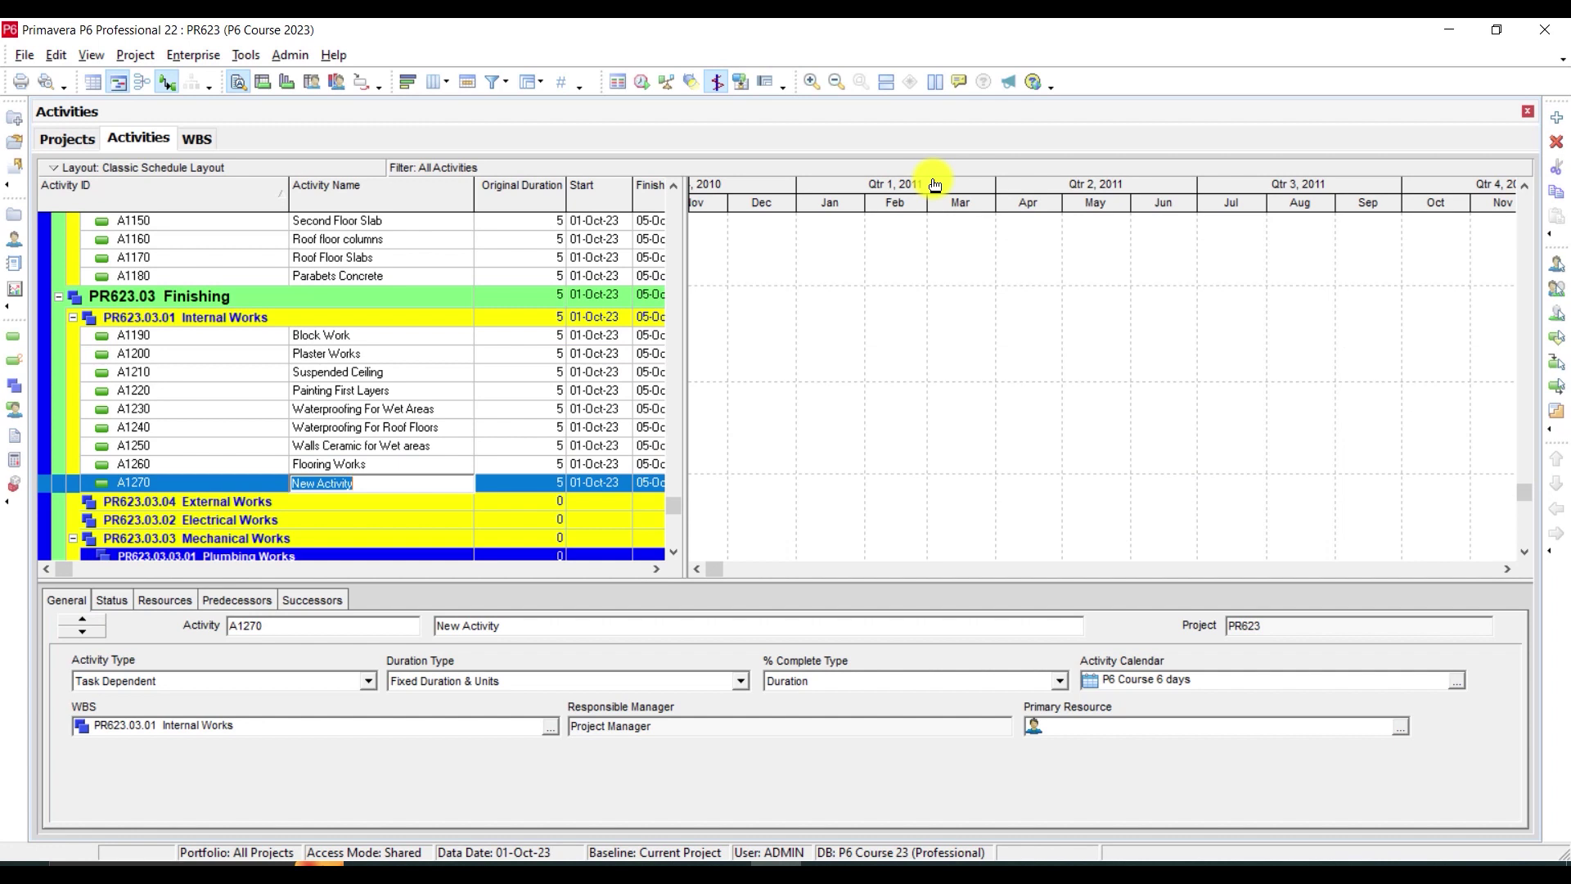
text(Metal Handrails)
key(Return)
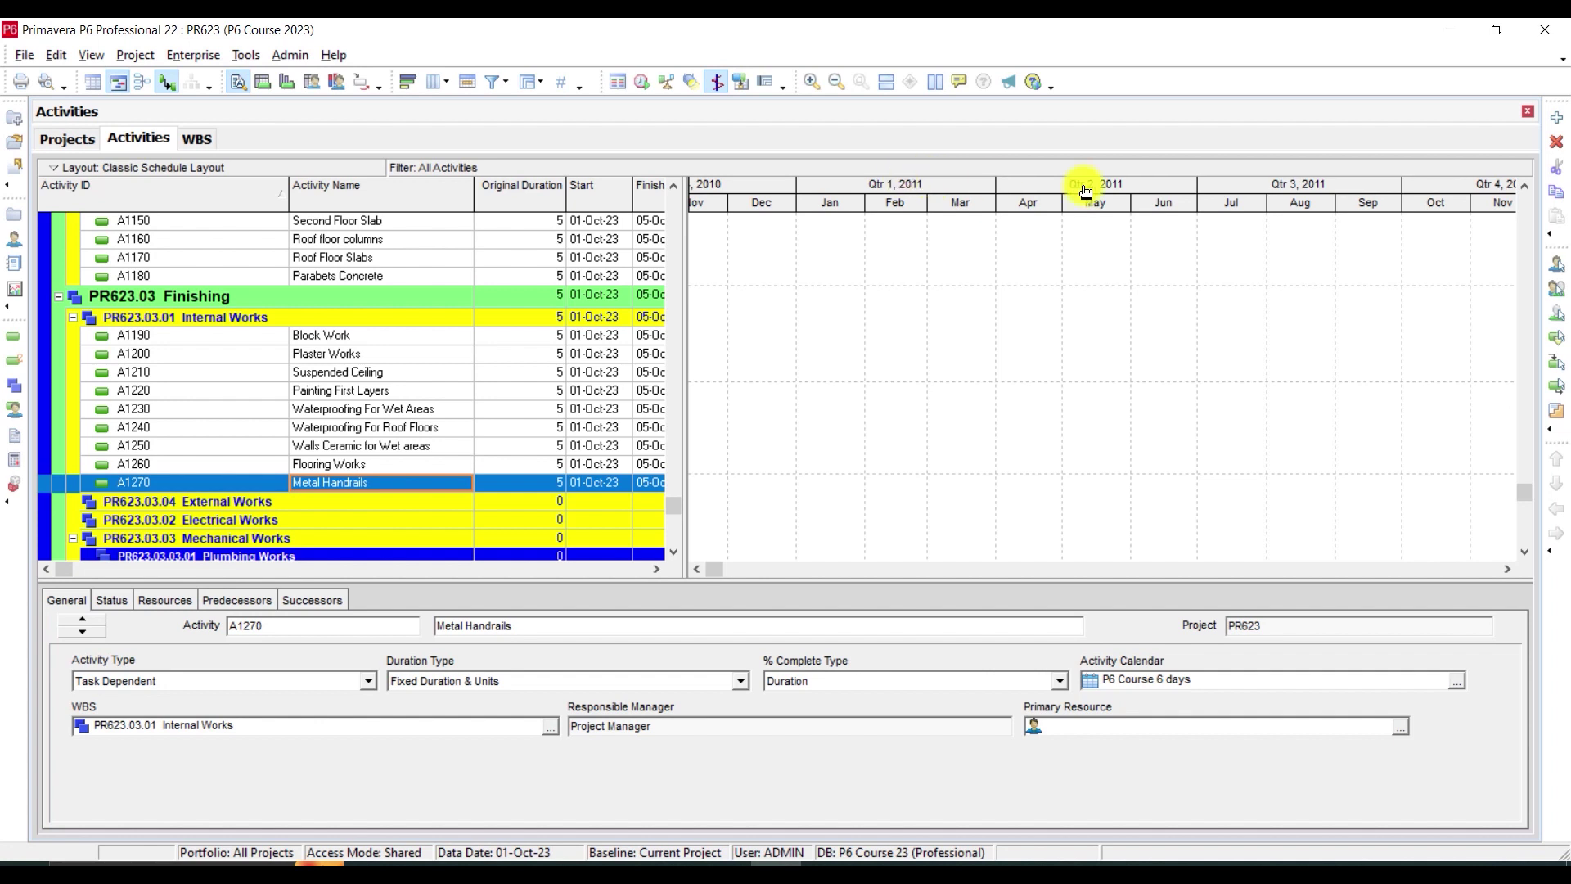
Add an activity under Internal Works, below Metal Handrails, and name it Metall Cat Ladder, with Cat and Ladder as separate words.
click(1558, 119)
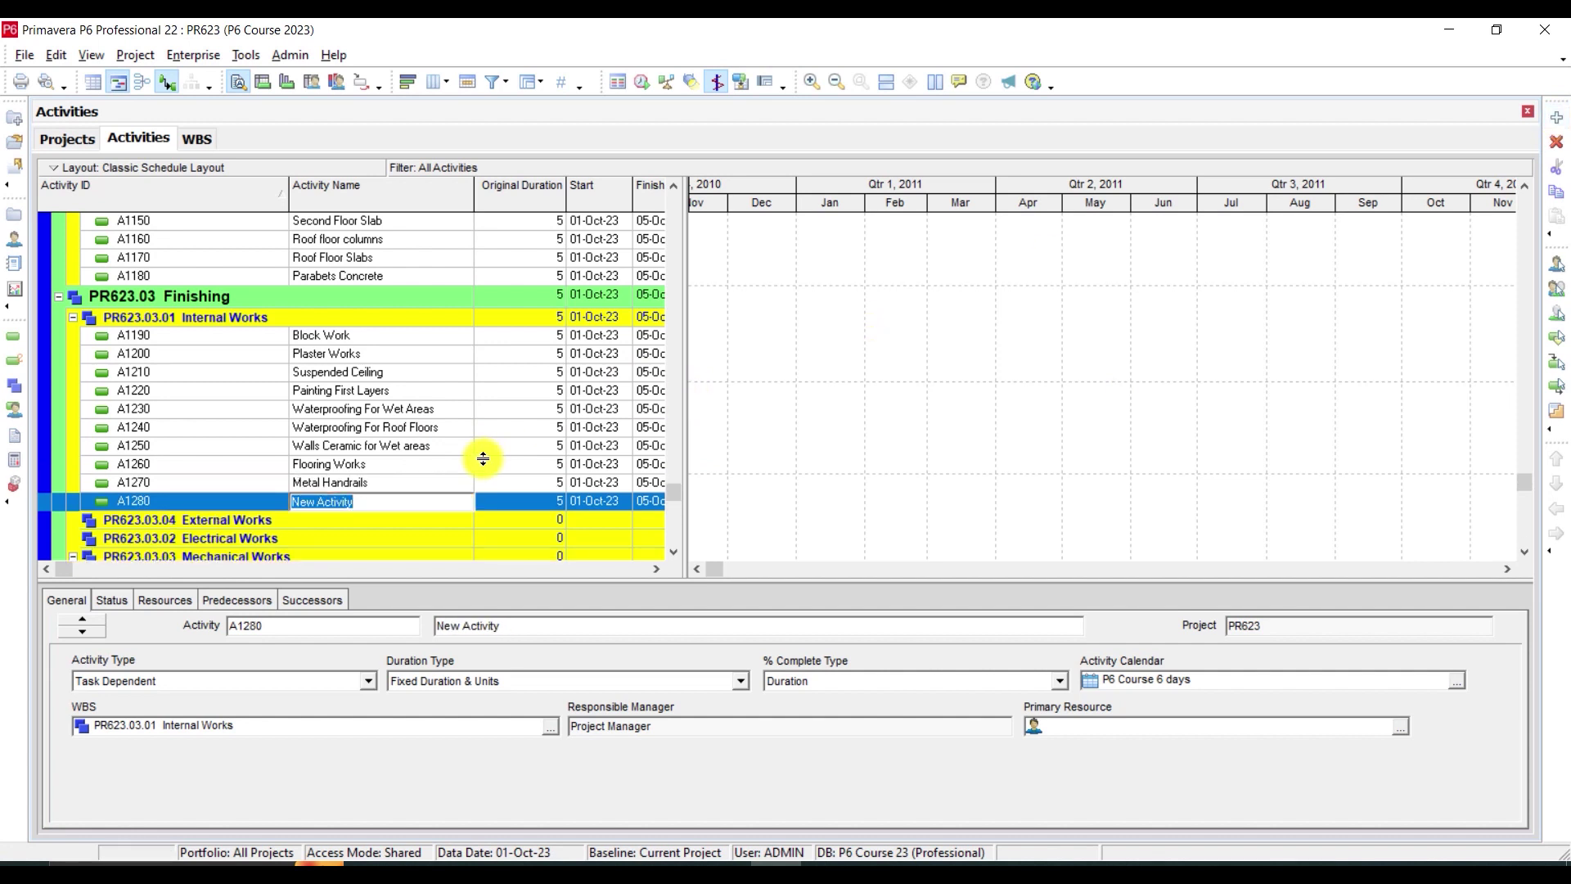
text(Metall CatLadder)
key(Return)
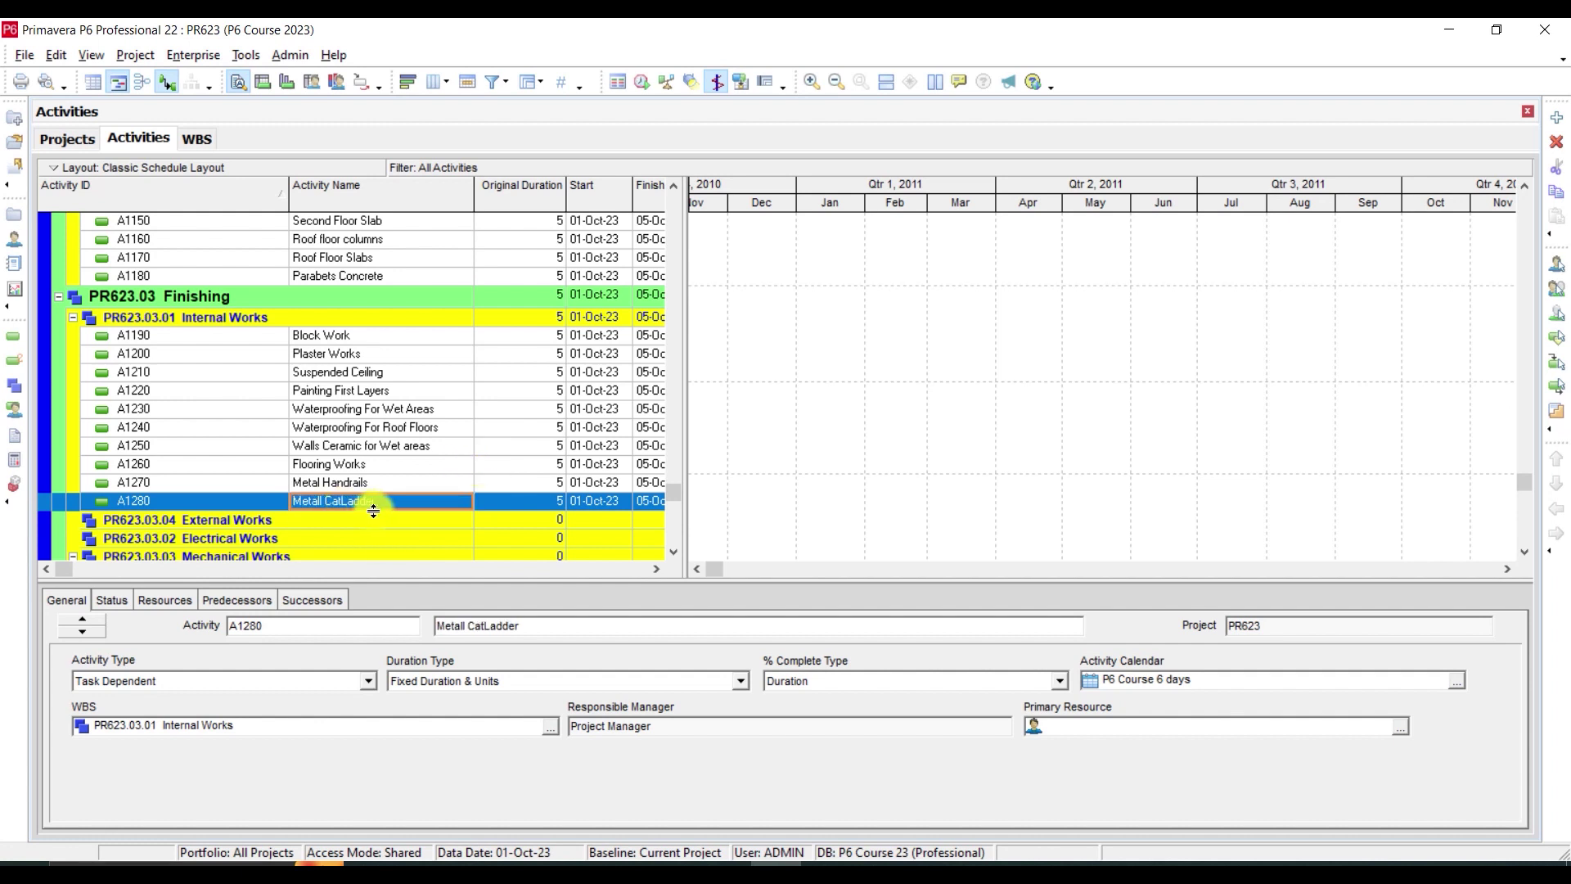
click(1056, 111)
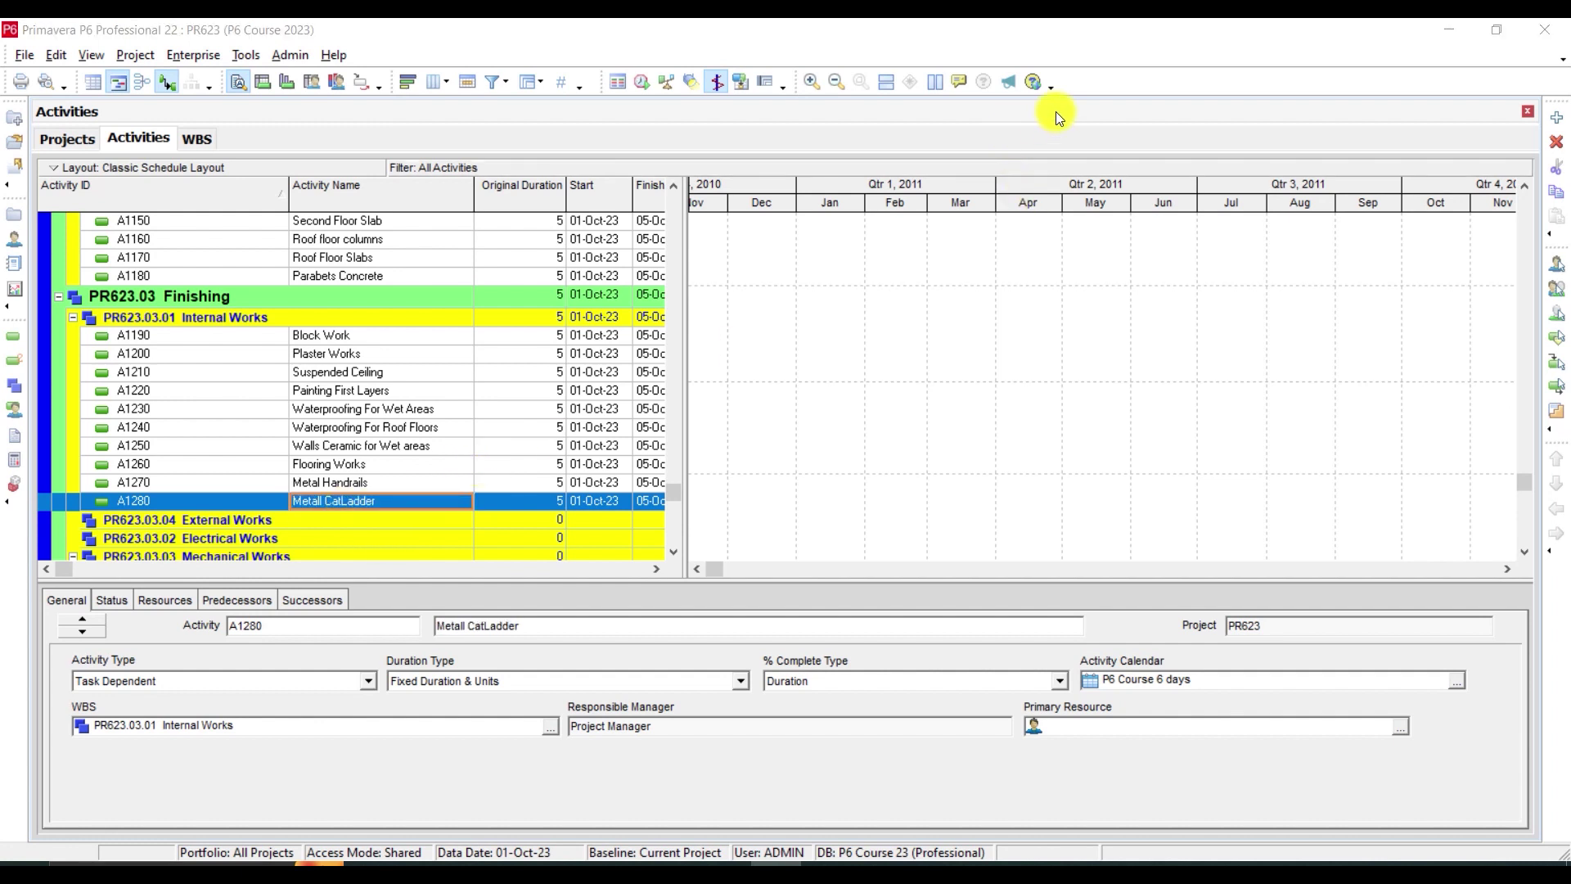
click(341, 502)
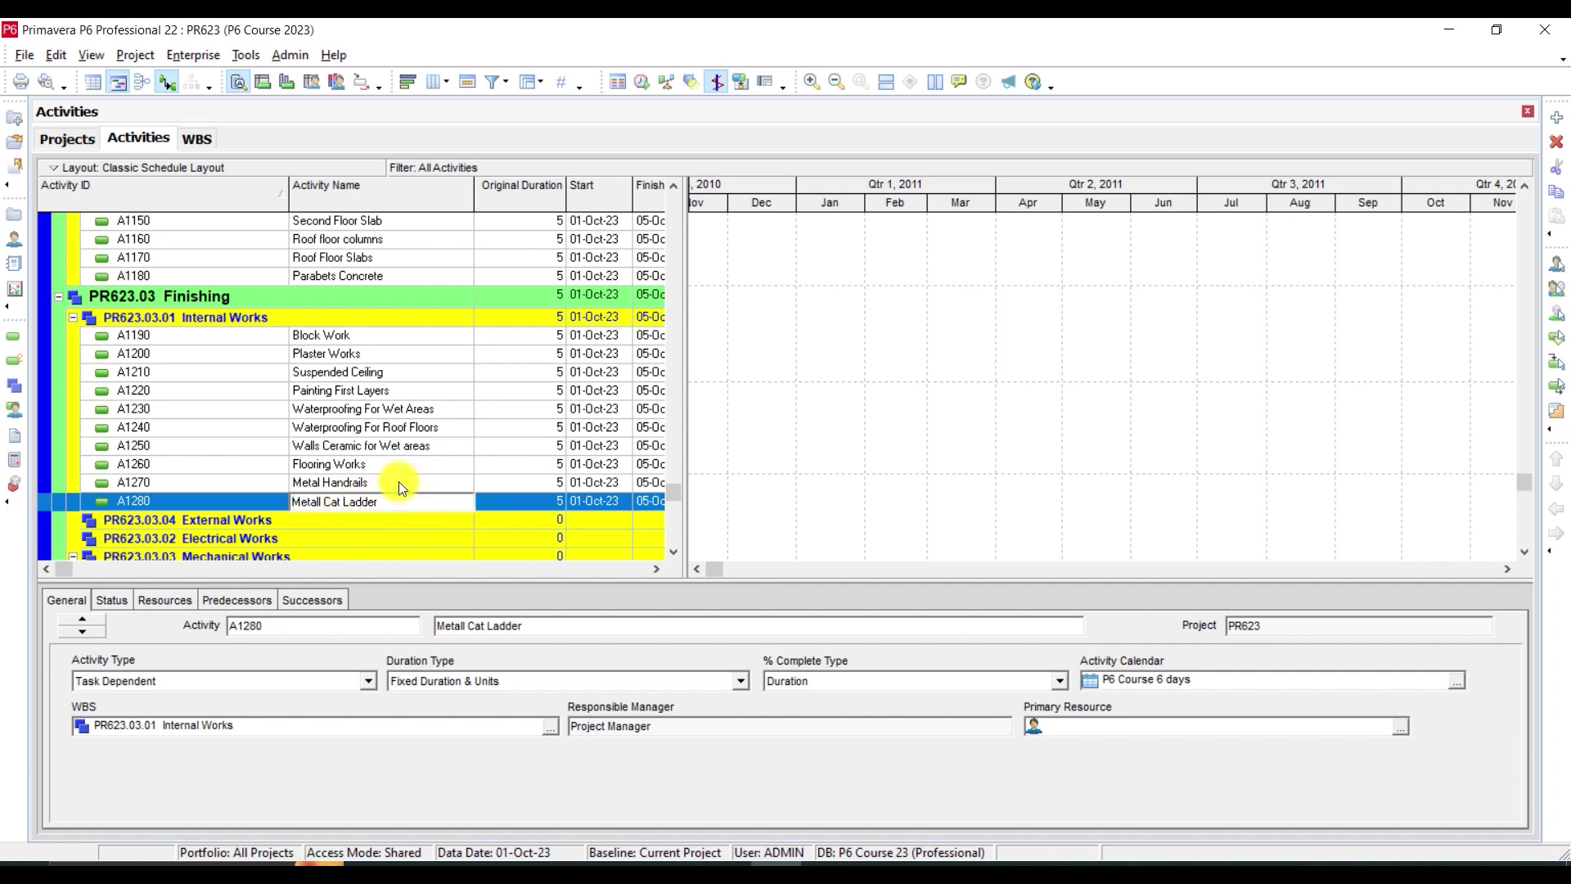
click(400, 482)
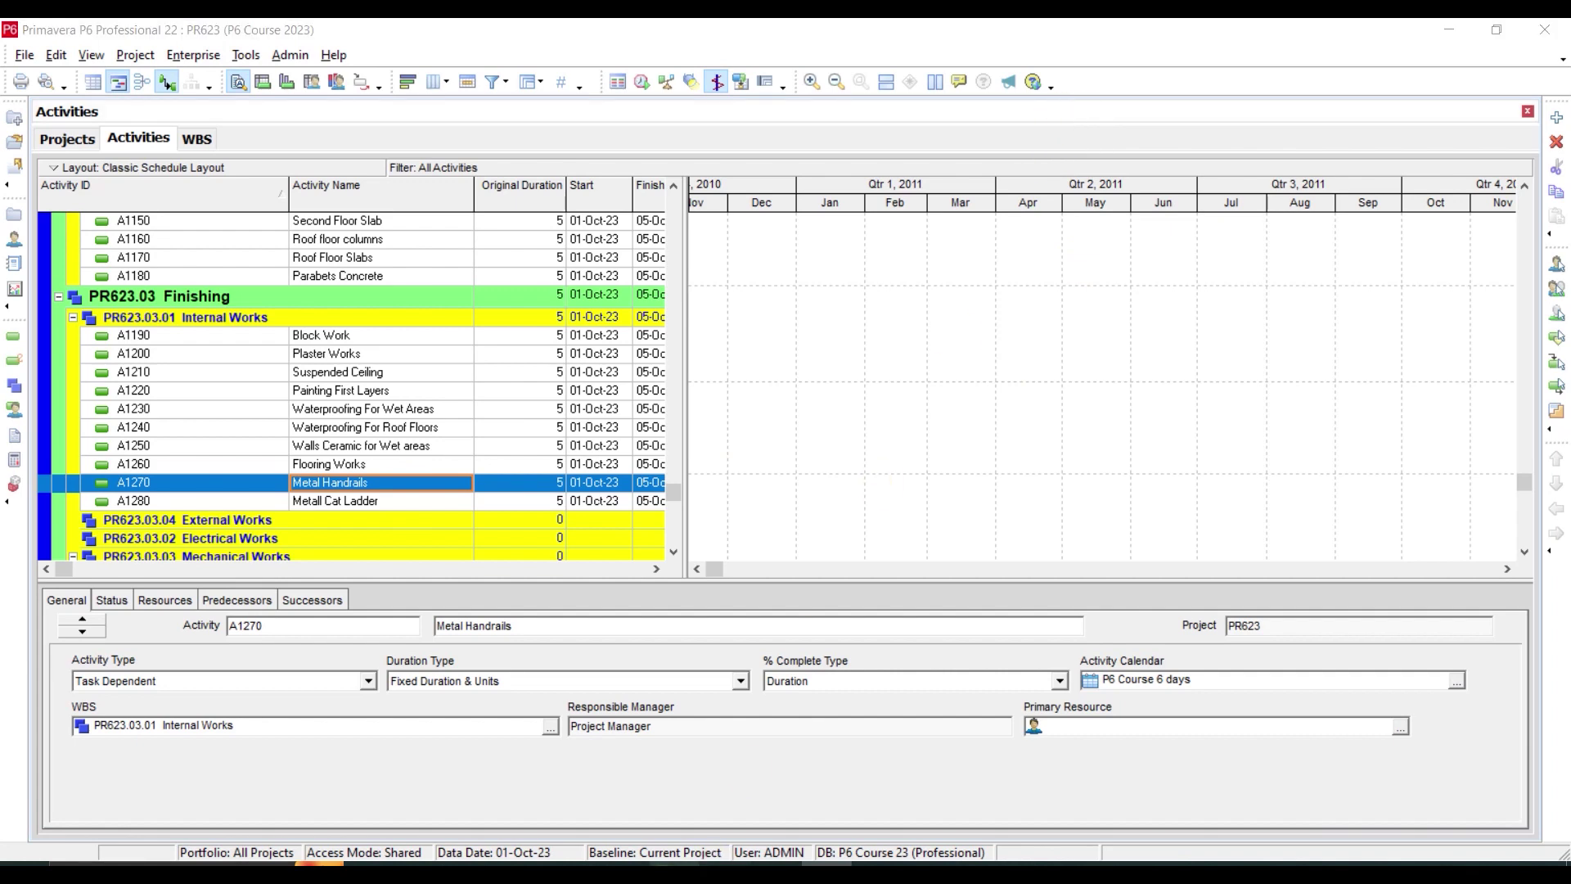
In the Project X Excel workbook, compare the handrail and cat ladder items in the Div 05 sheet with the Primavera P6 activities.
click(726, 873)
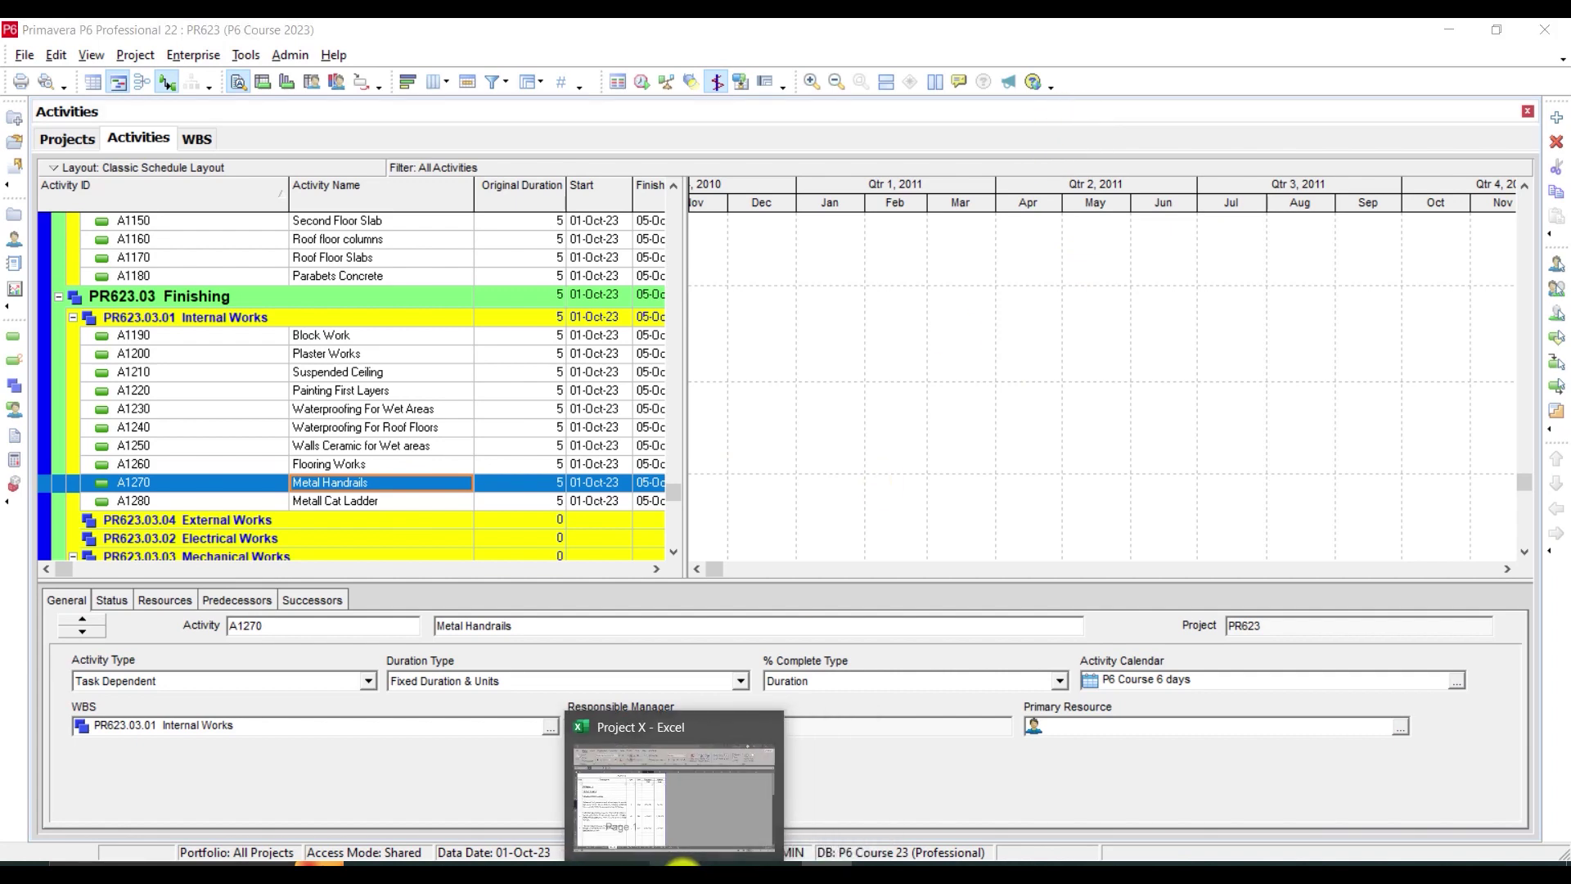
click(639, 785)
scroll(368, 446, down, 1)
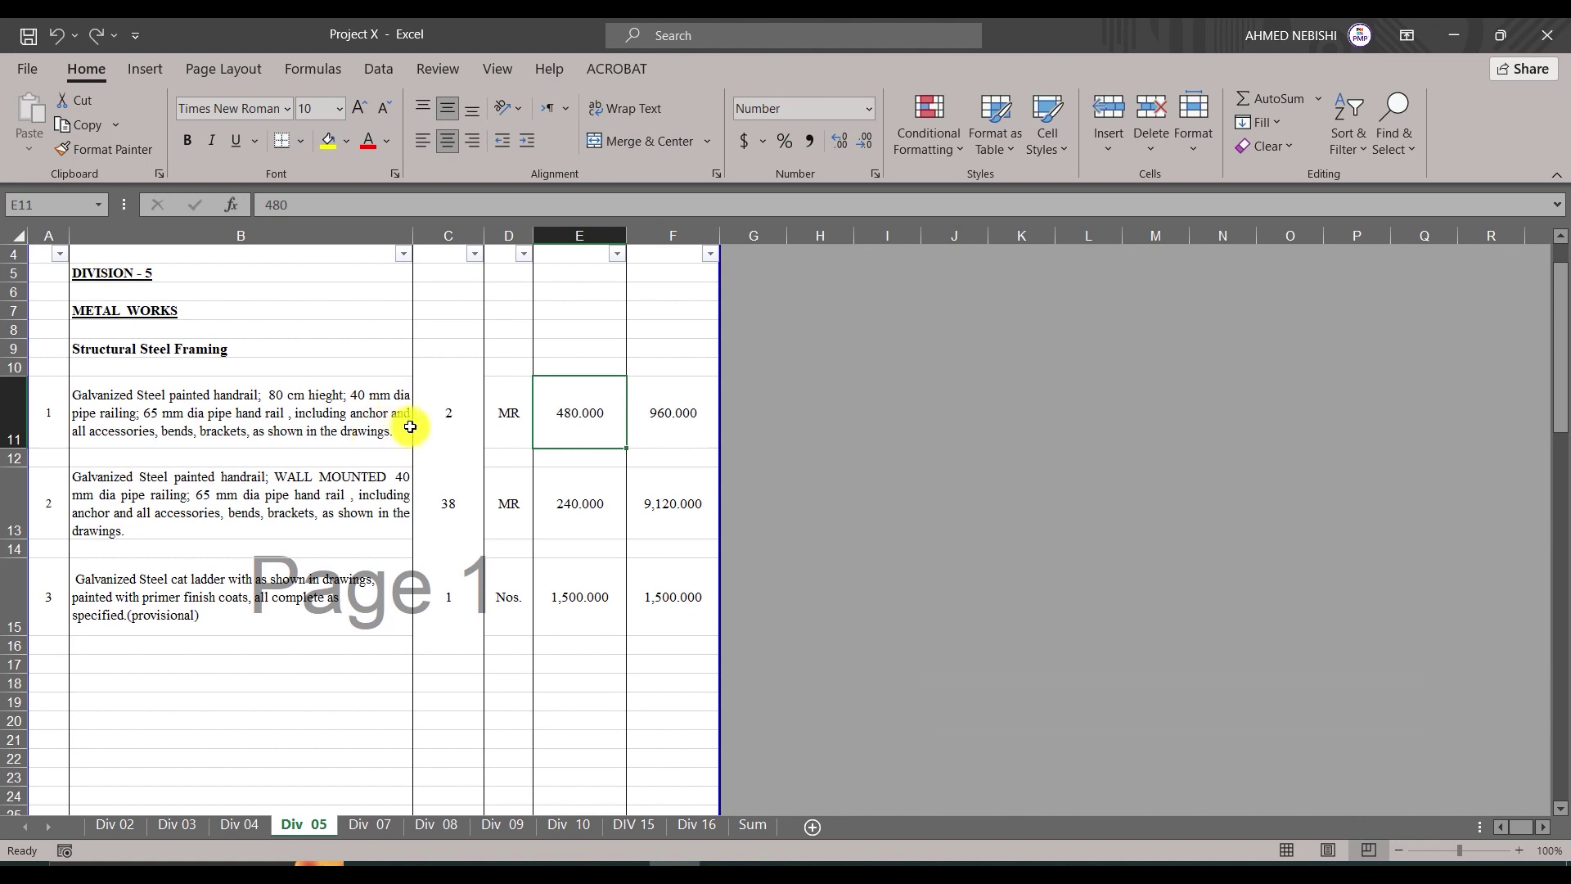
scroll(368, 459, down, 1)
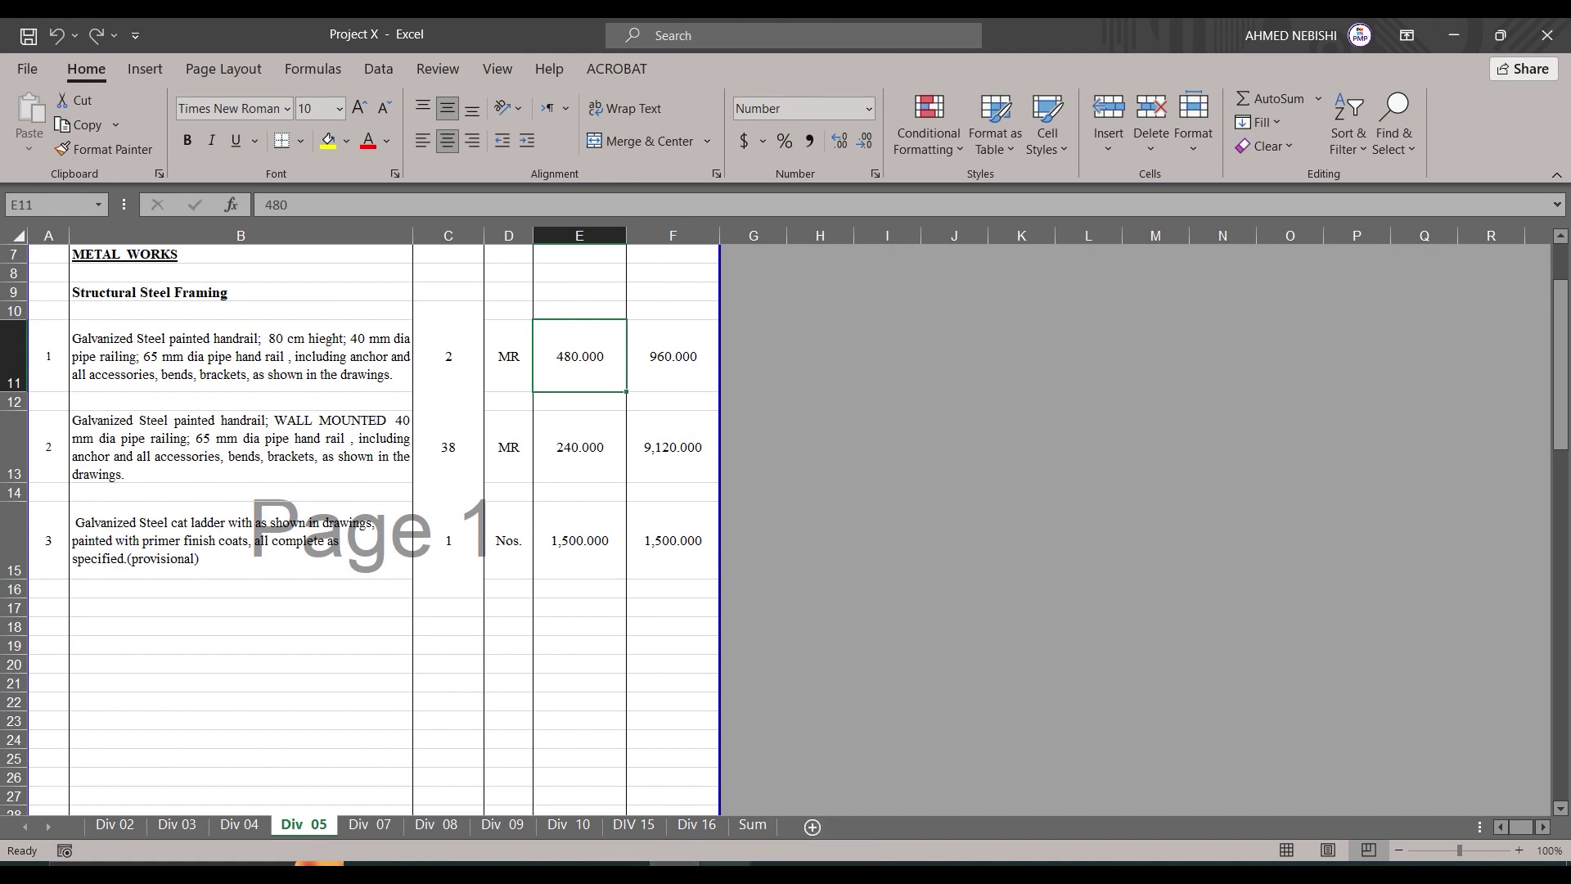
click(776, 865)
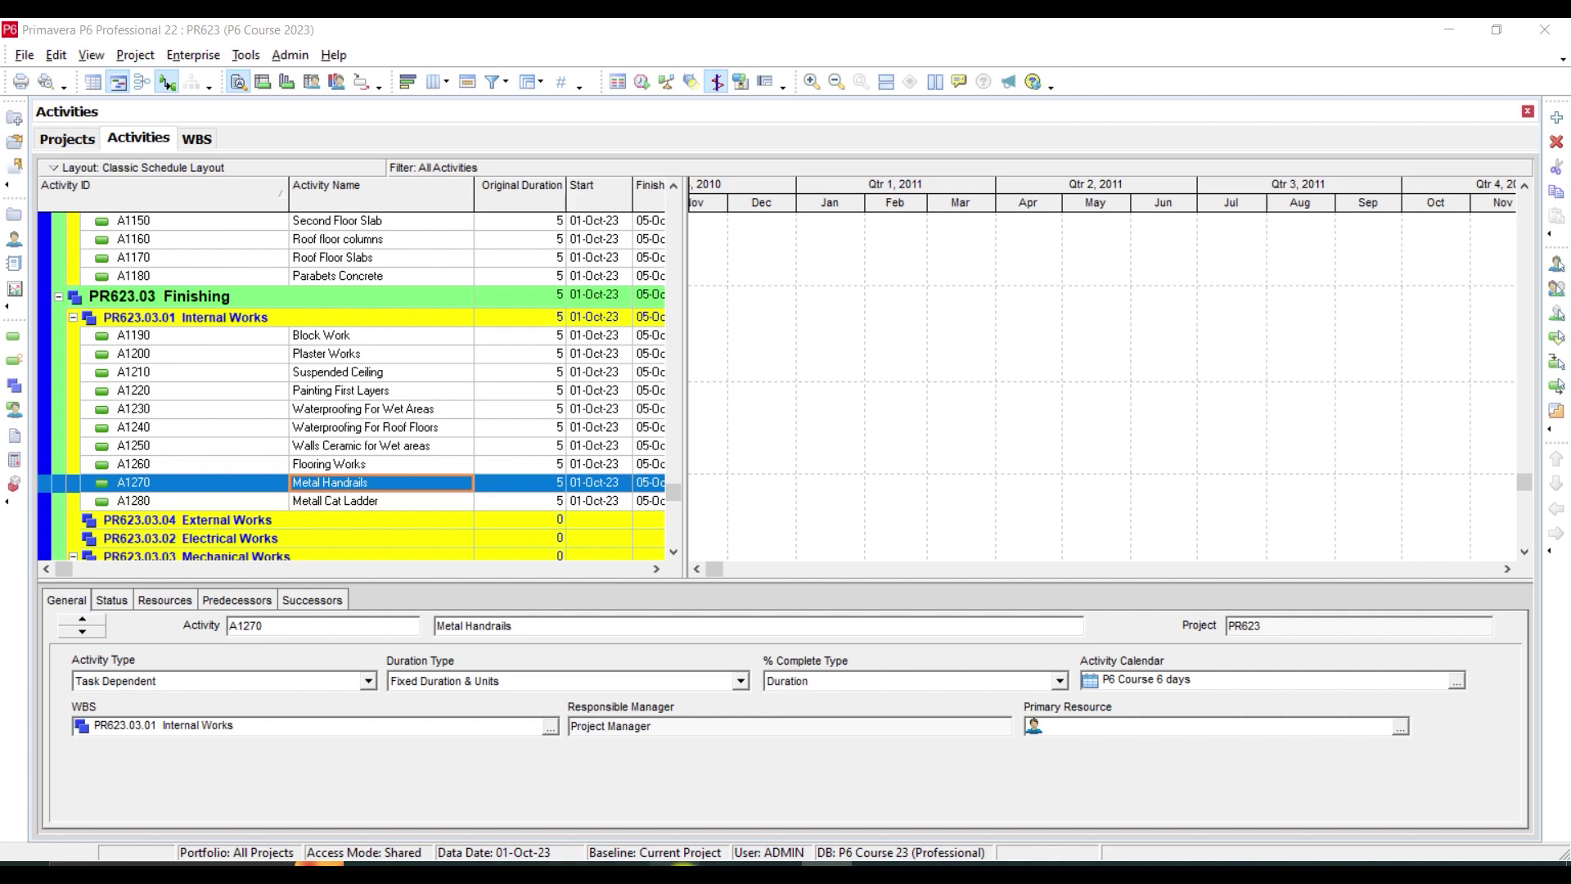
Return to the Project X workbook in Excel and examine the Div 07, Div 08, Div 09 and Div 10 sheets for remaining finishing items.
click(676, 864)
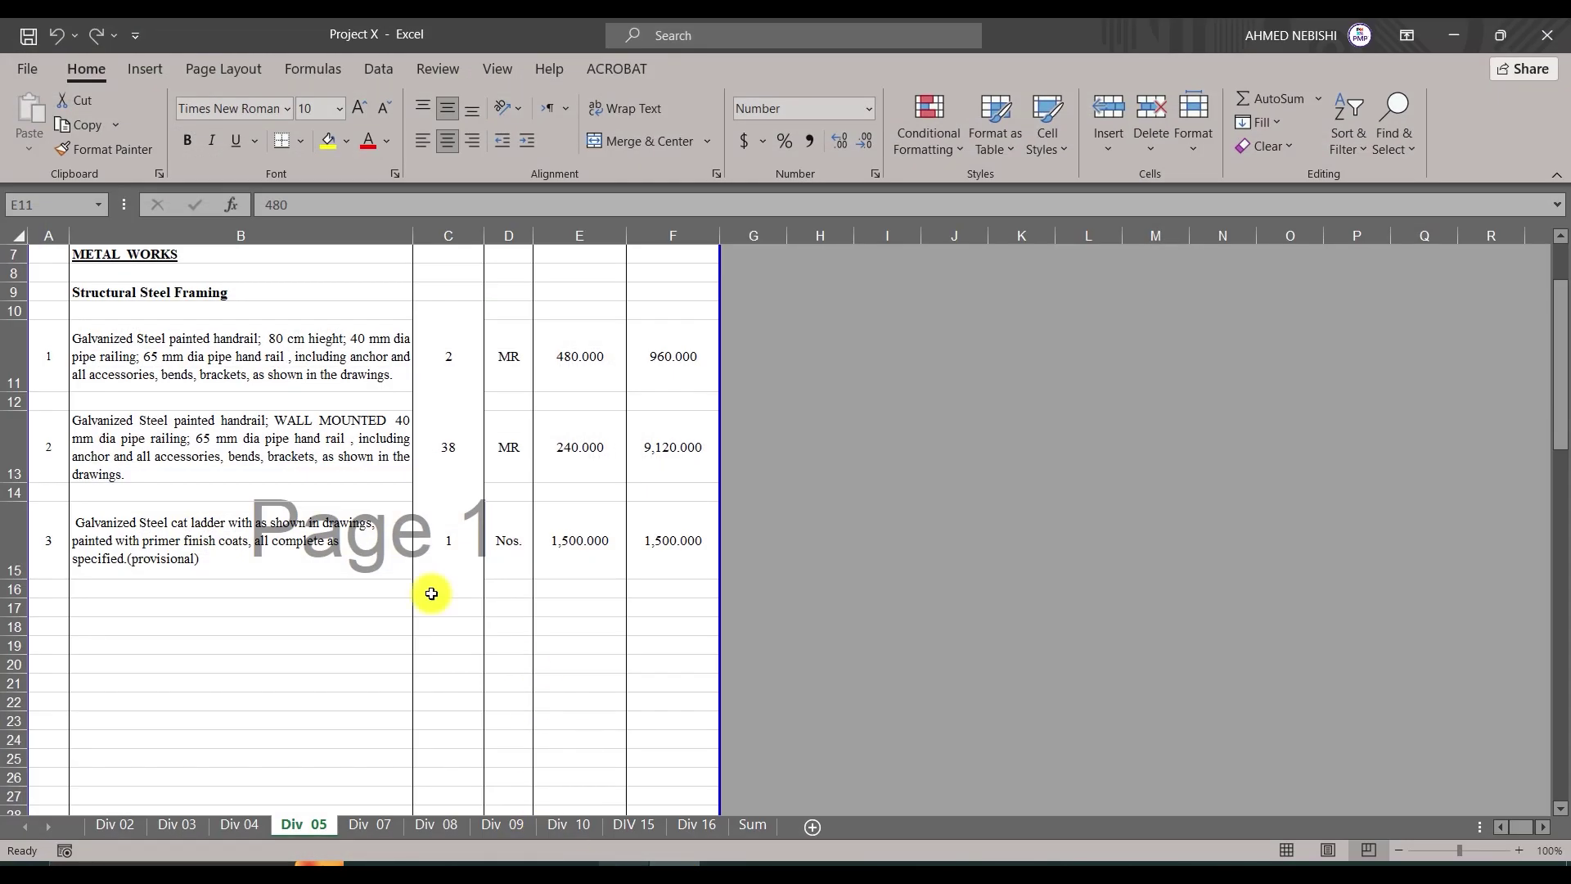
click(372, 823)
scroll(329, 549, up, 3)
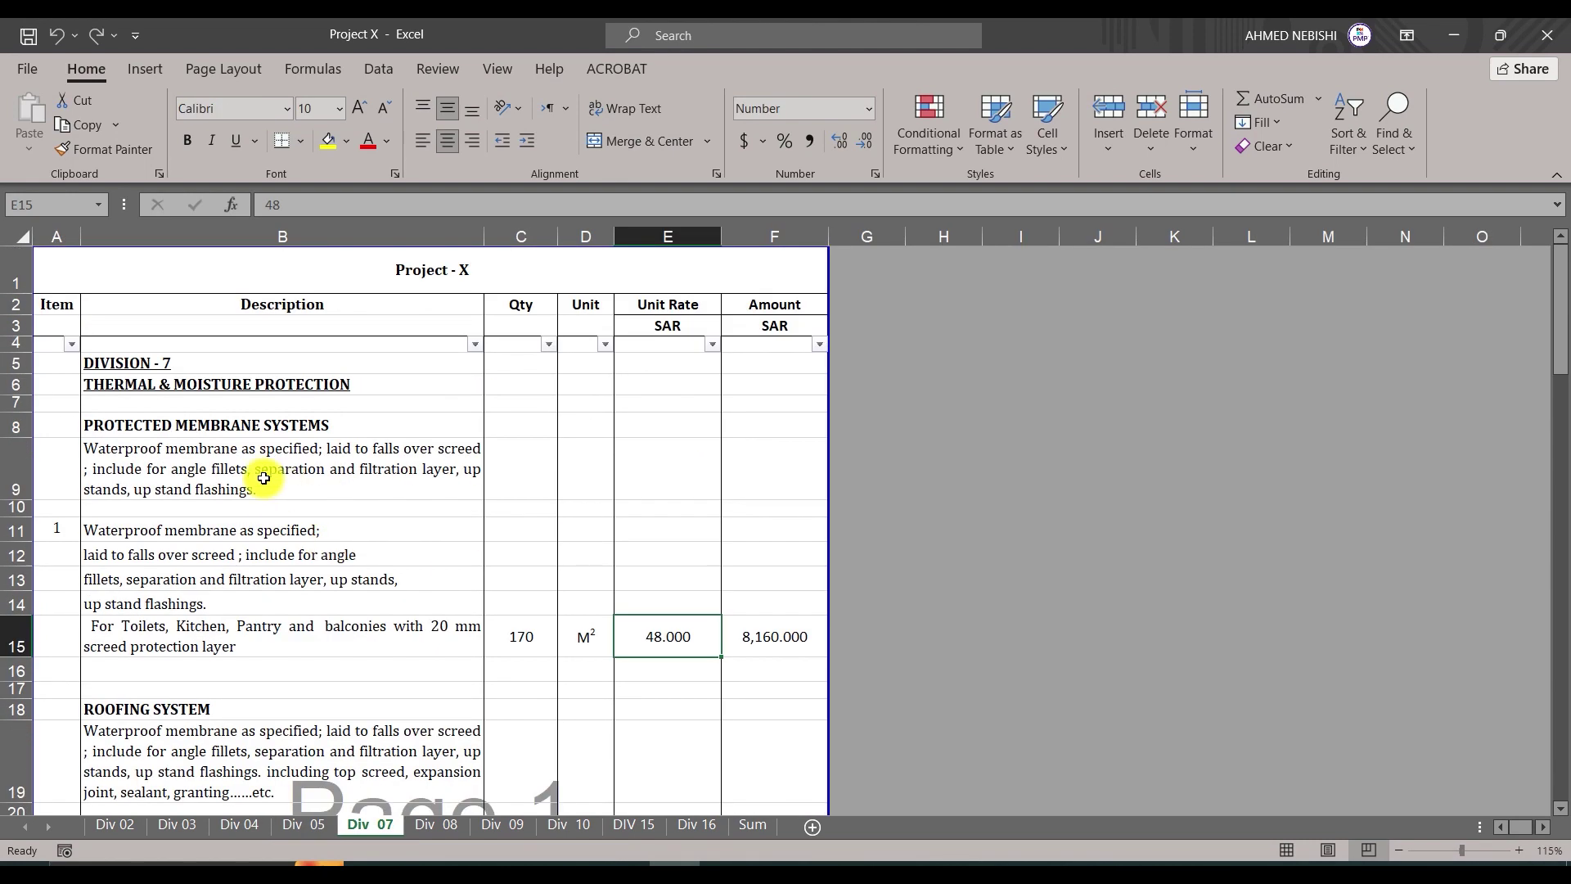
scroll(327, 532, down, 5)
click(436, 823)
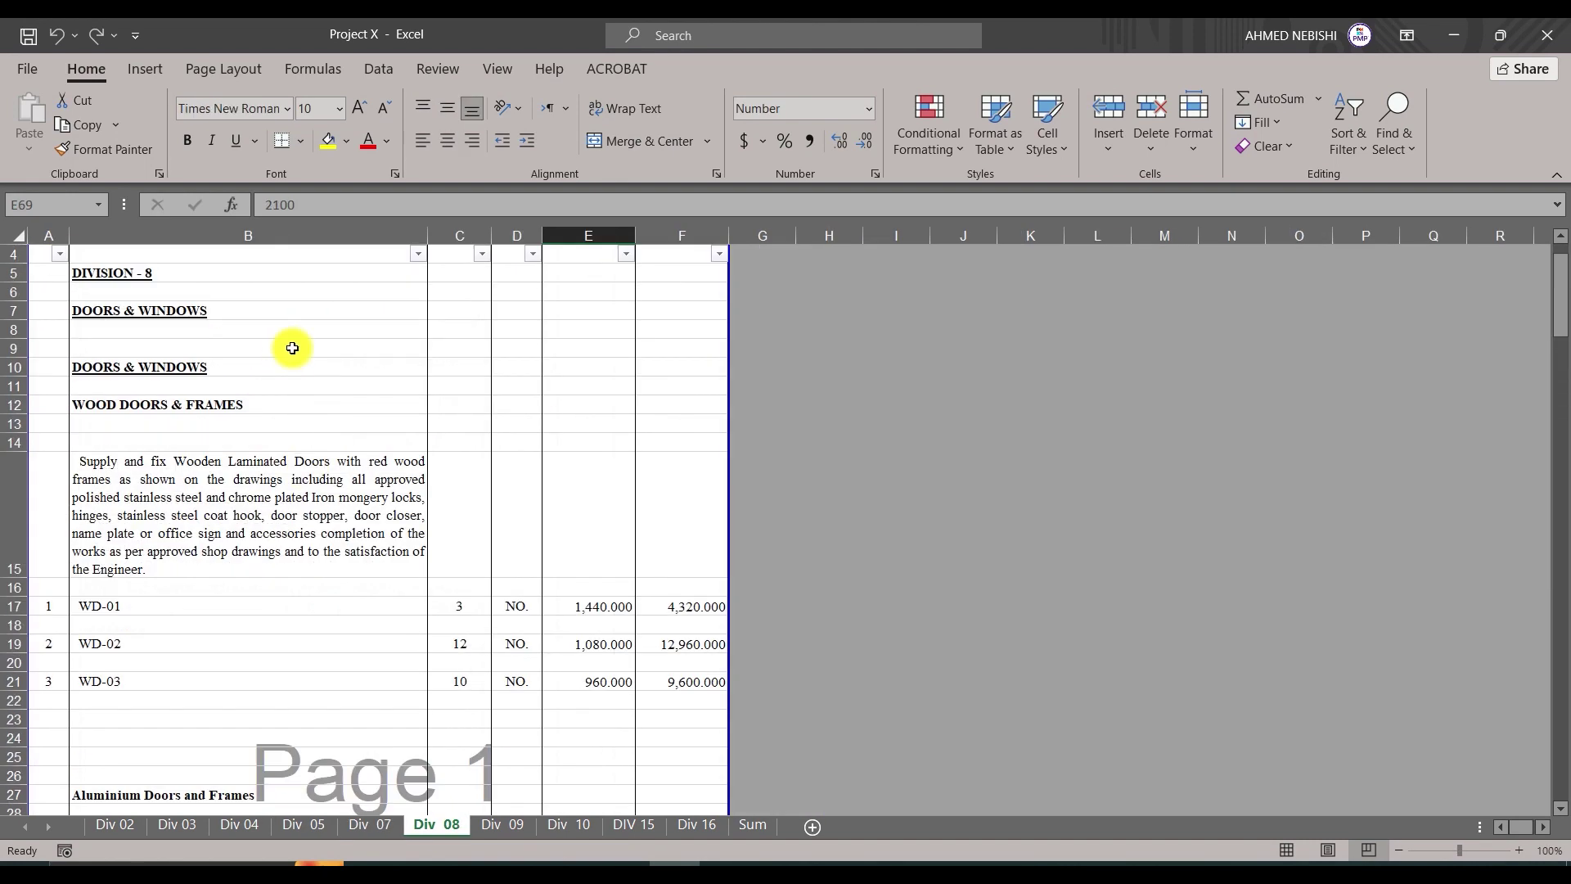
scroll(308, 393, up, 3)
scroll(271, 491, down, 10)
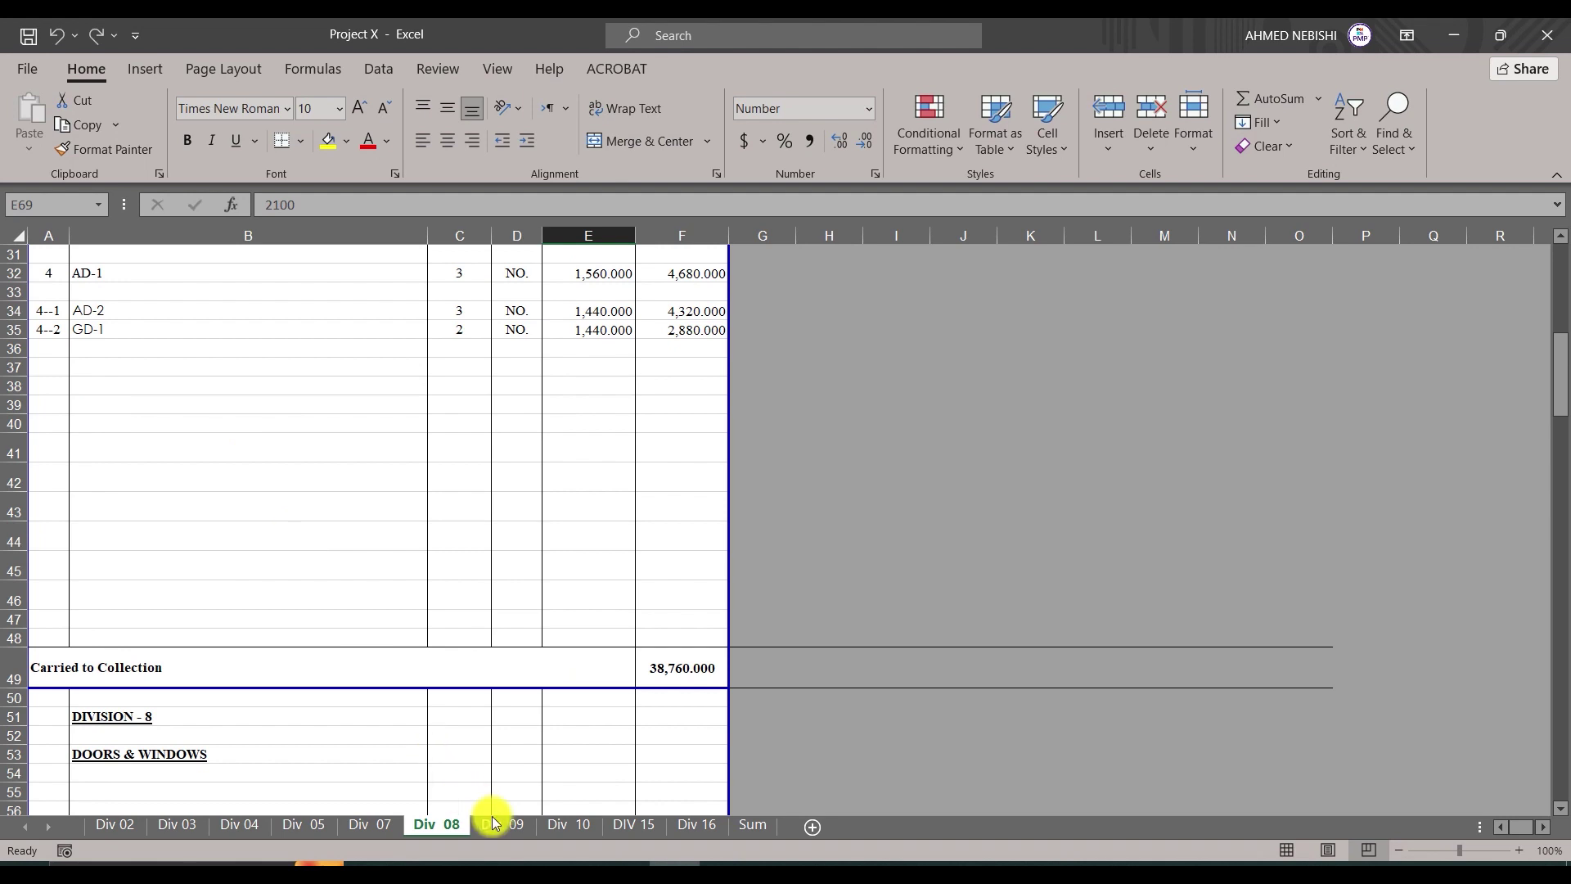
click(495, 823)
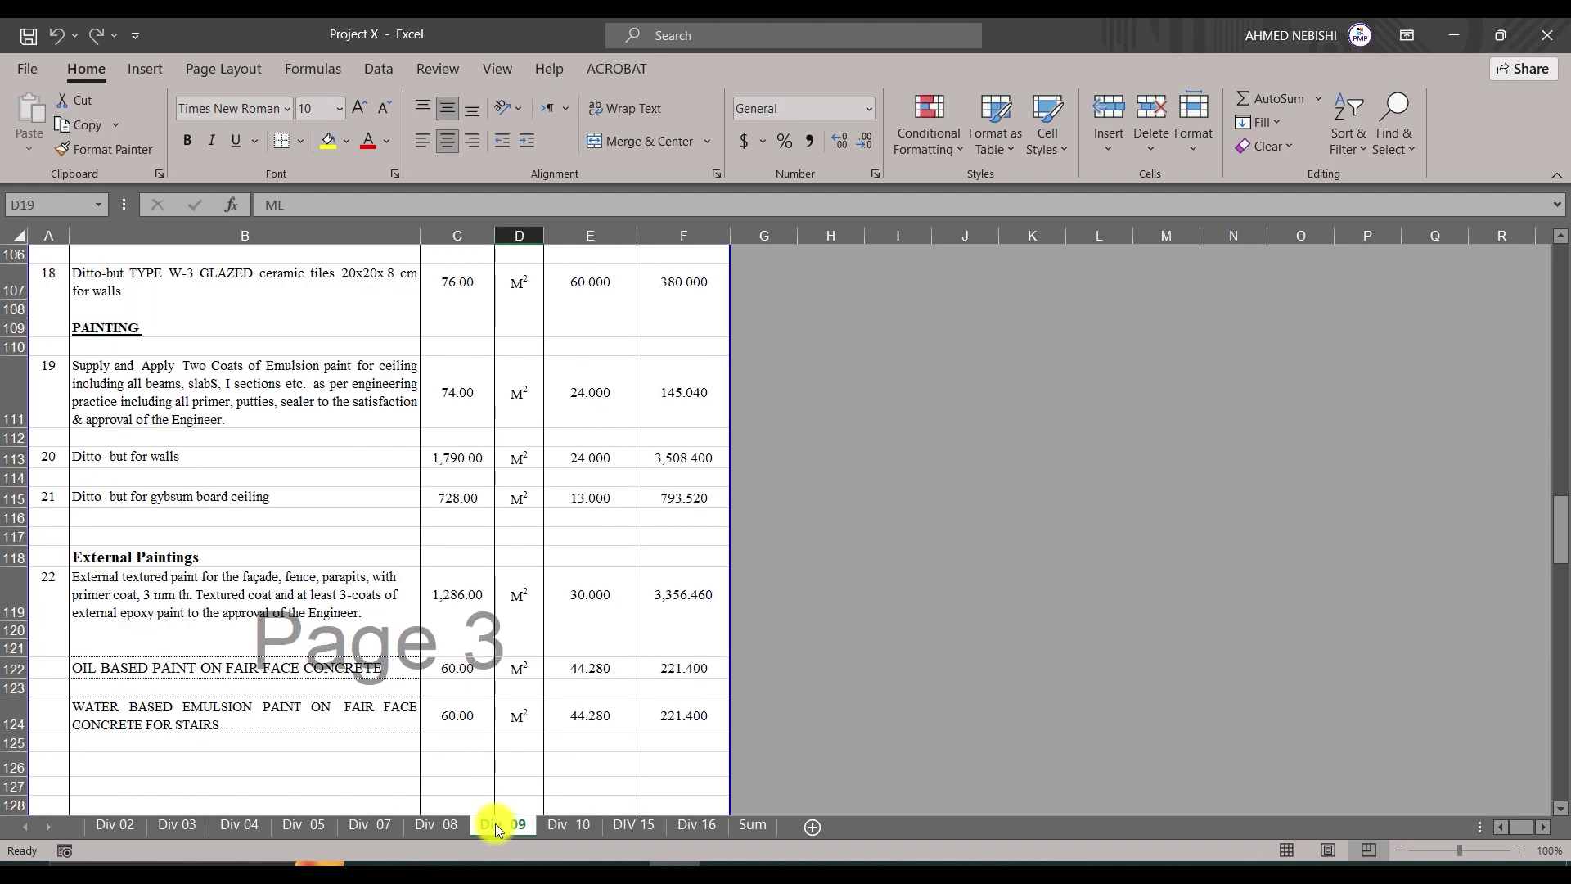
click(572, 827)
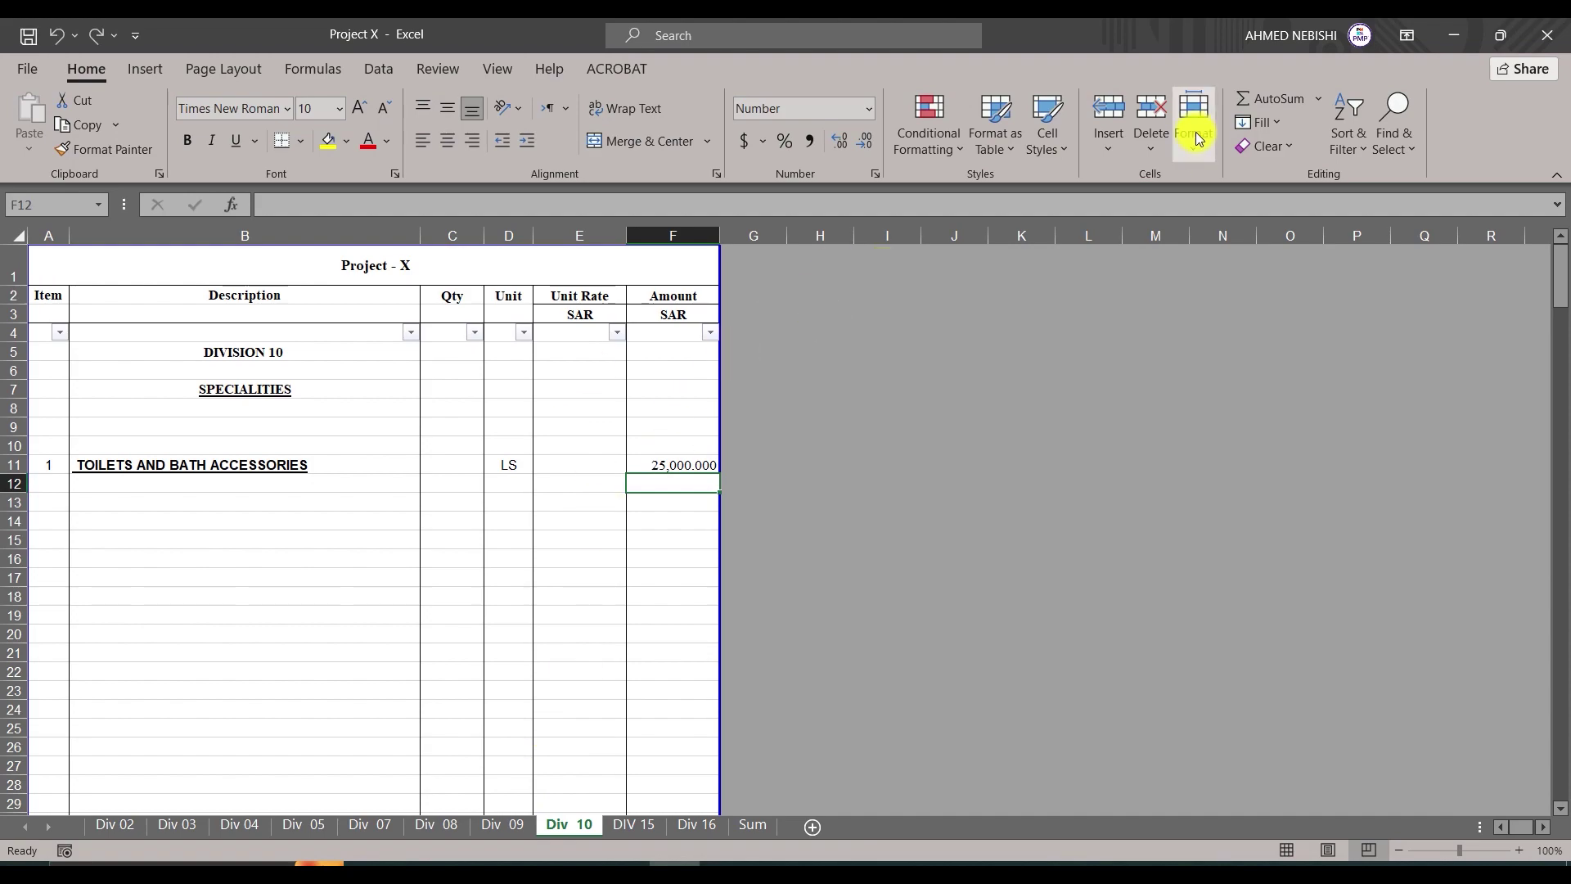
Switch back to Primavera P6 and add an activity named Aluminum Works under Internal Works, below Metall Cat Ladder.
key(alt+Tab)
click(392, 501)
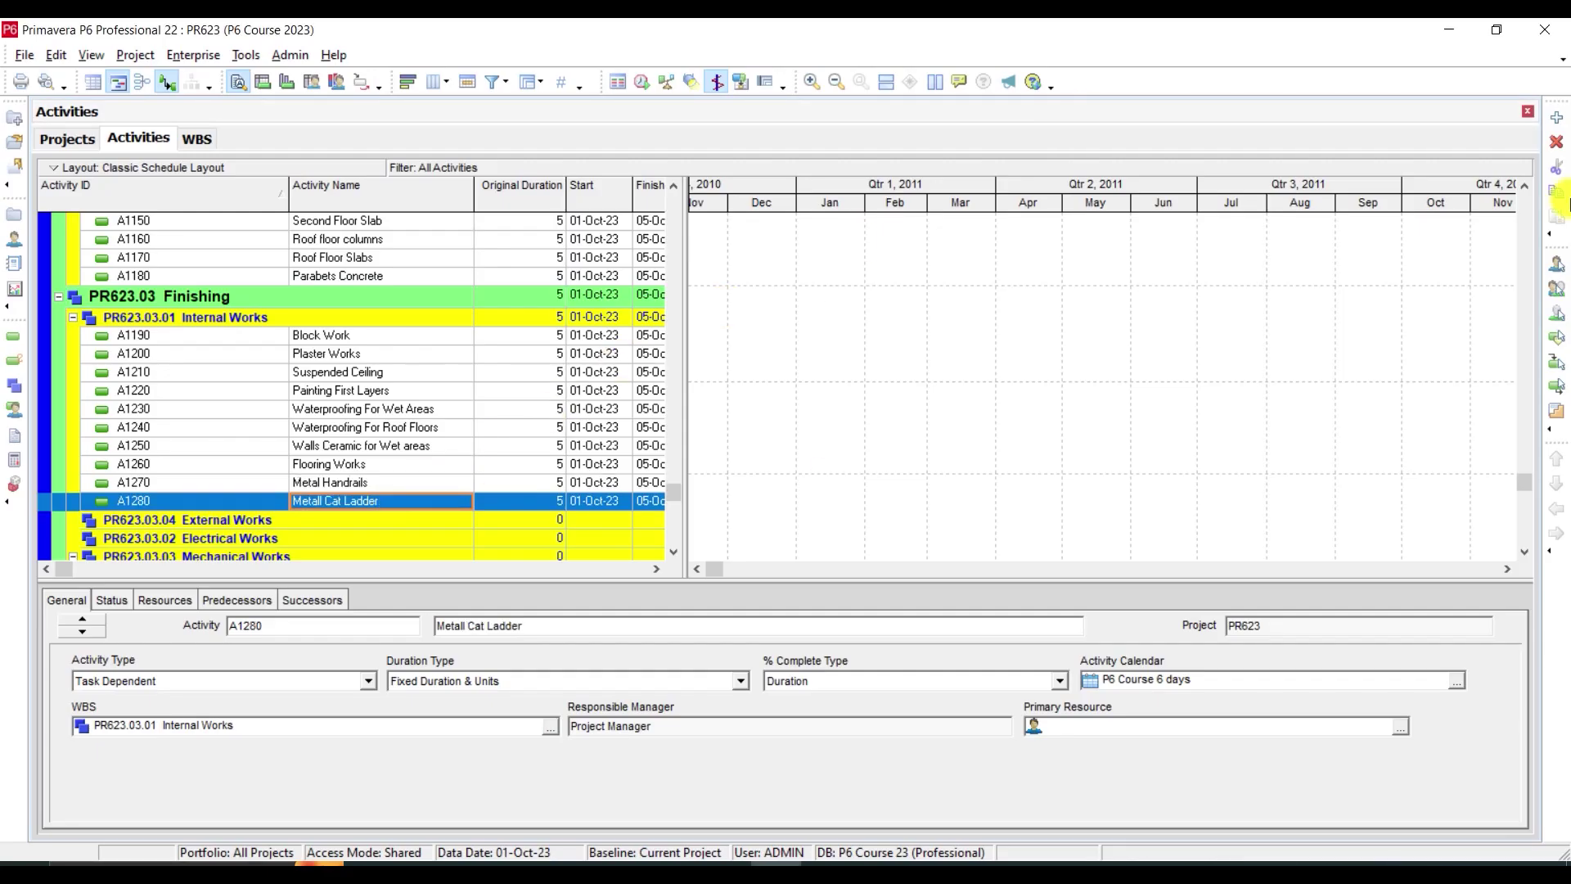
click(1557, 119)
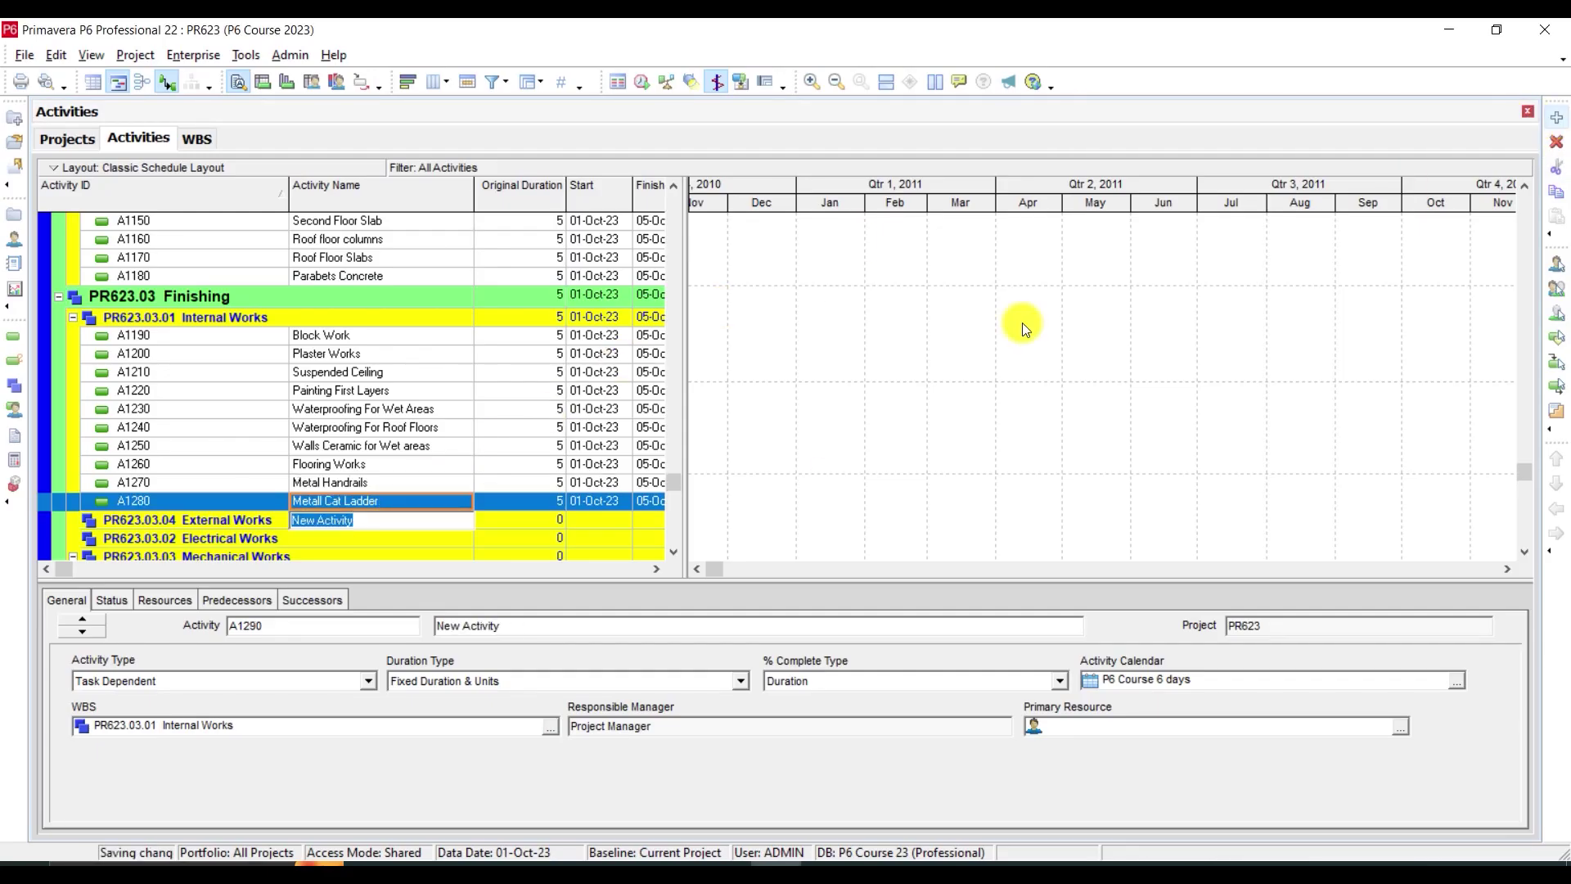
text(Aluminu)
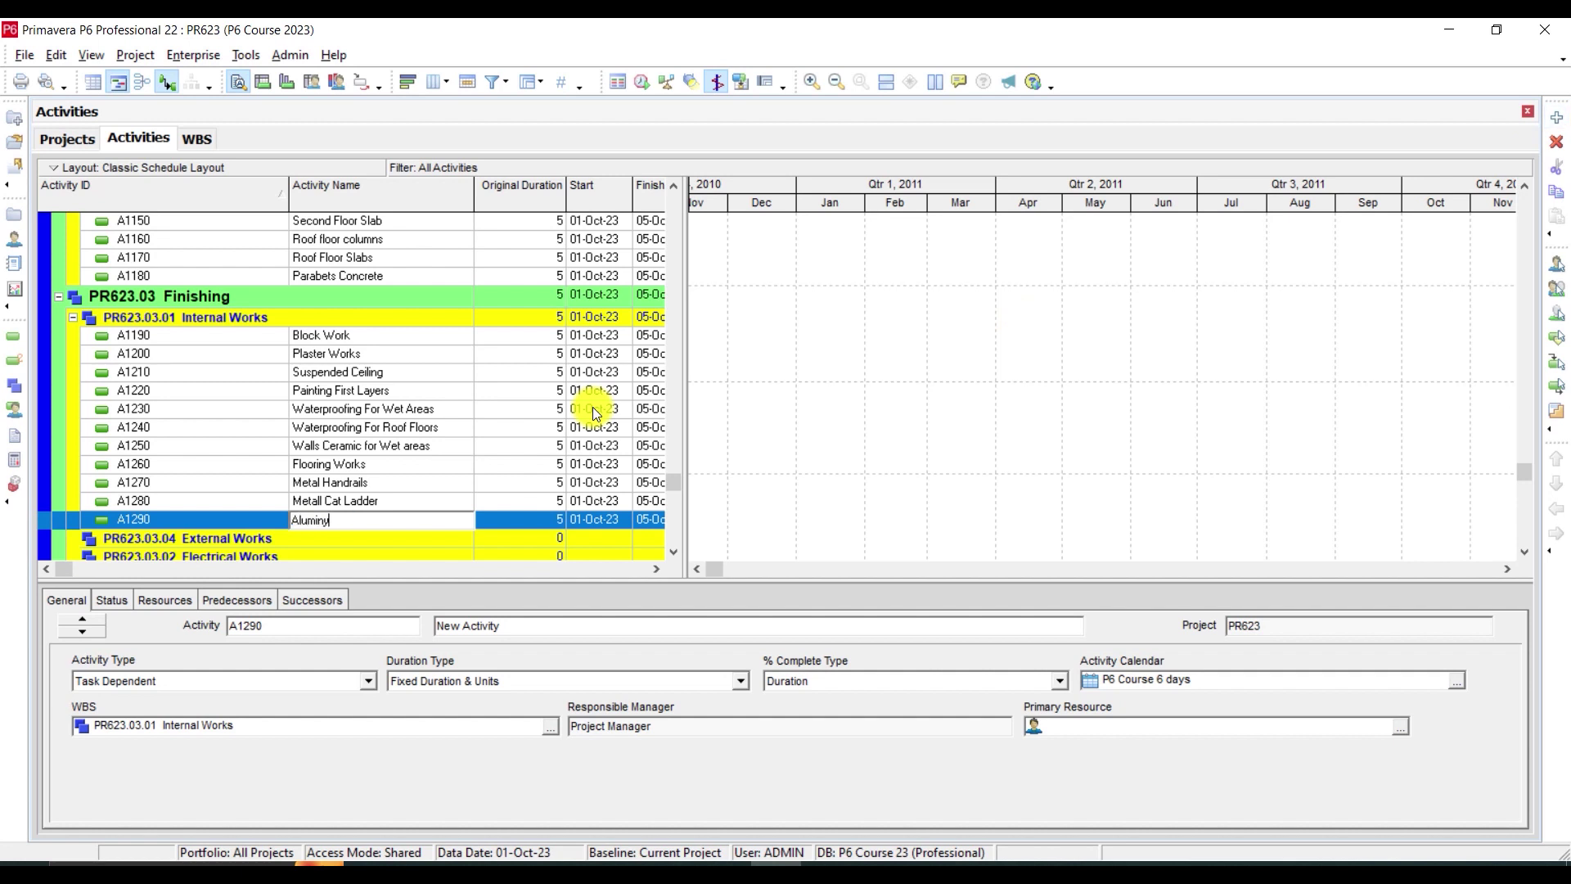
key(BackSpace)
text(um Works)
key(Return)
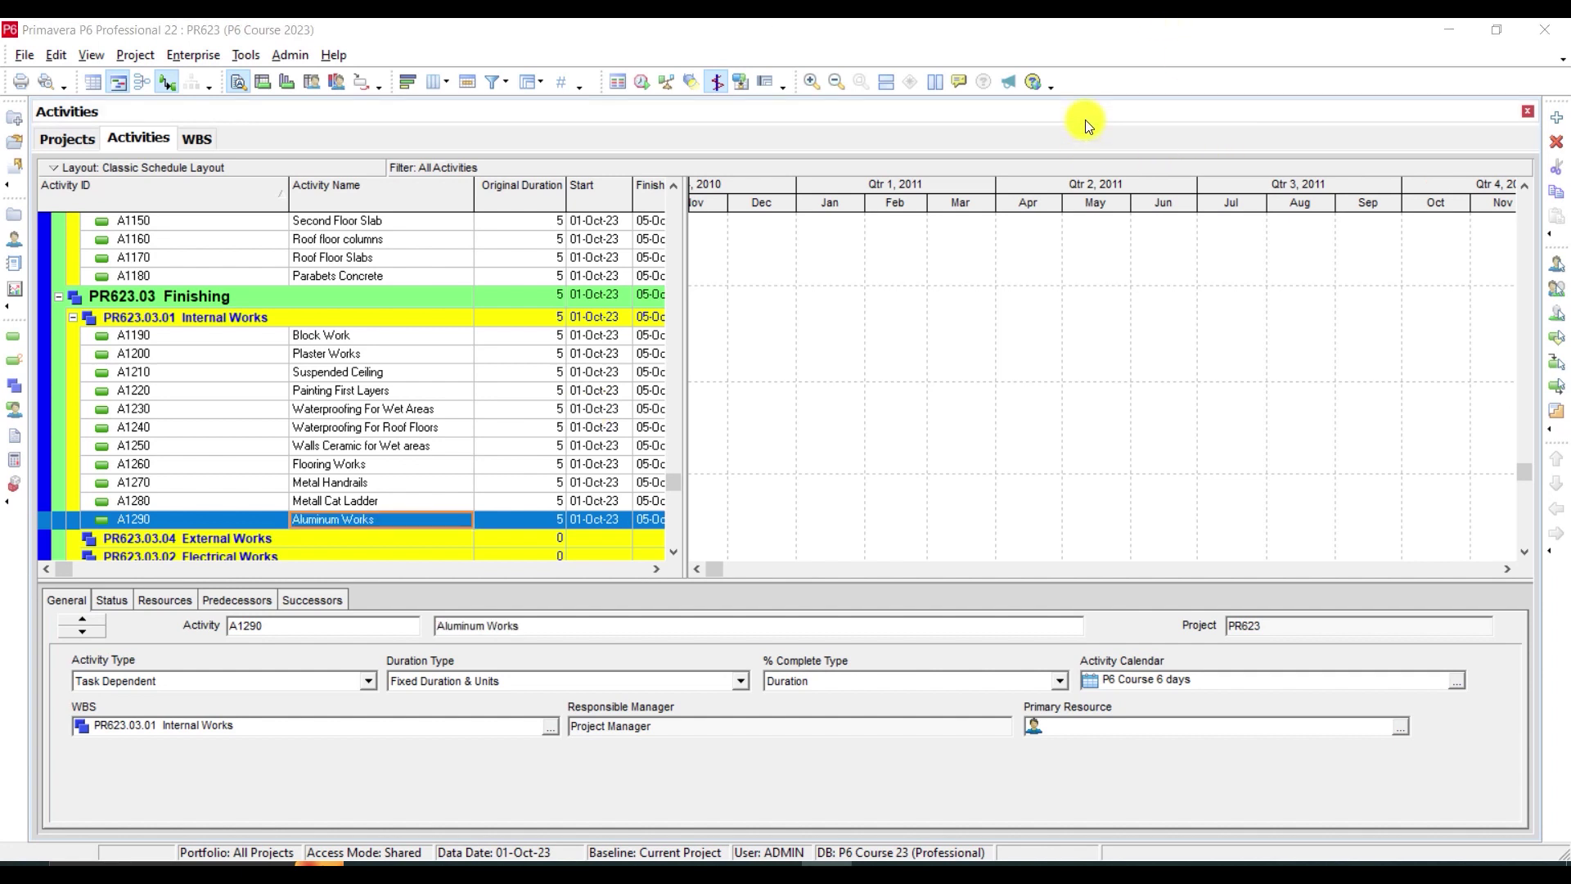
Add an activity named Wooden Doors under Internal Works, below Aluminum Works.
click(1559, 125)
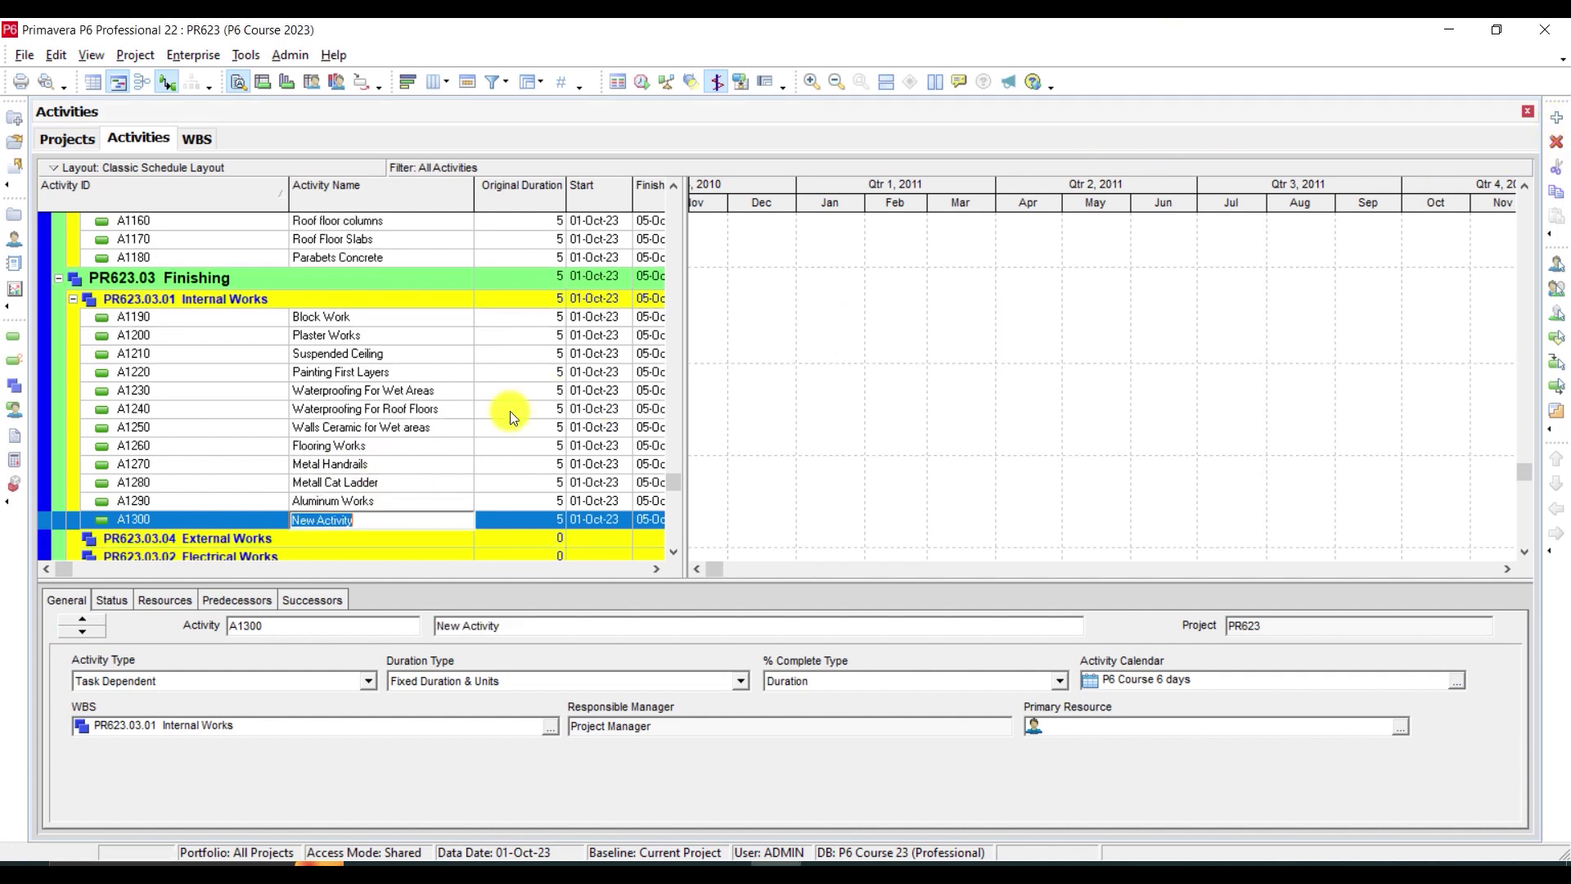
text(Woor)
key(BackSpace)
text(den Doors)
key(Return)
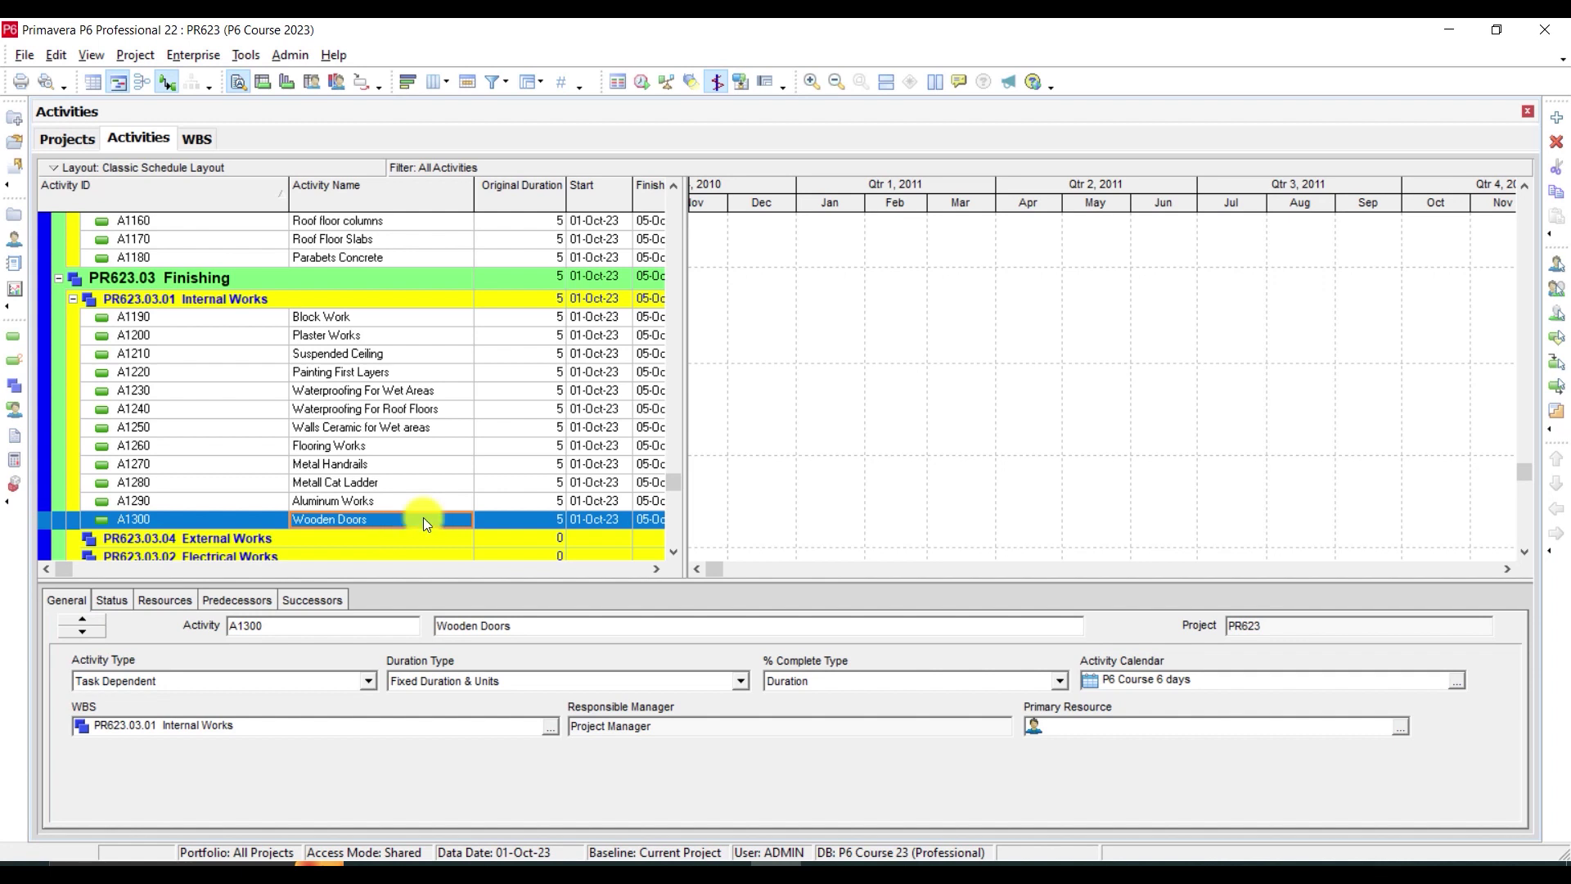
Rename the Wooden Doors activity as Wooden & Steel Doors.
click(336, 521)
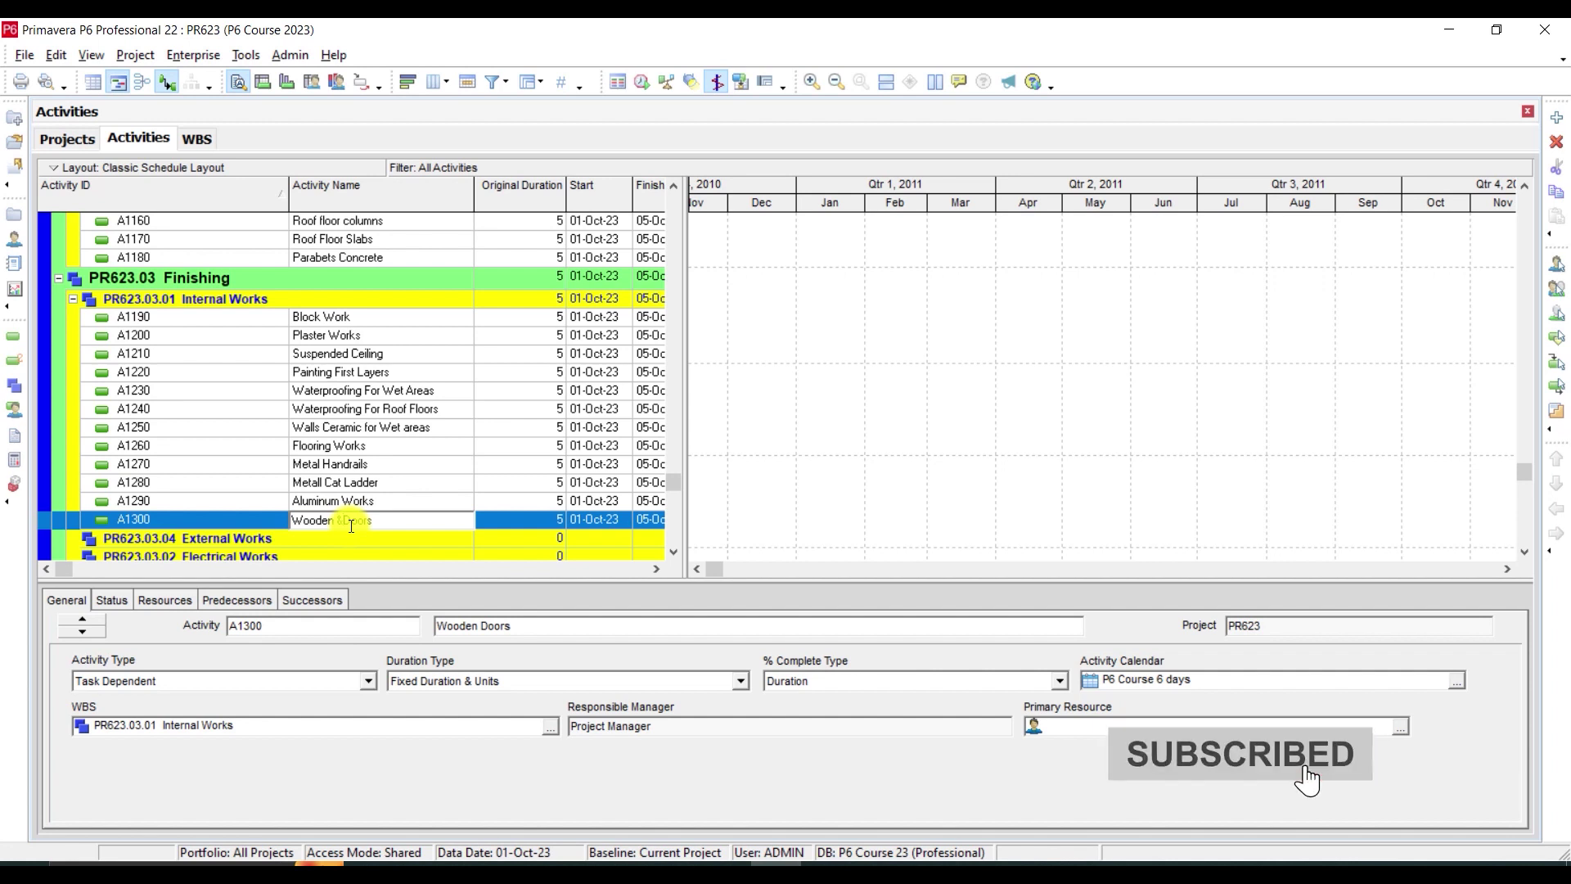
text(& Steel)
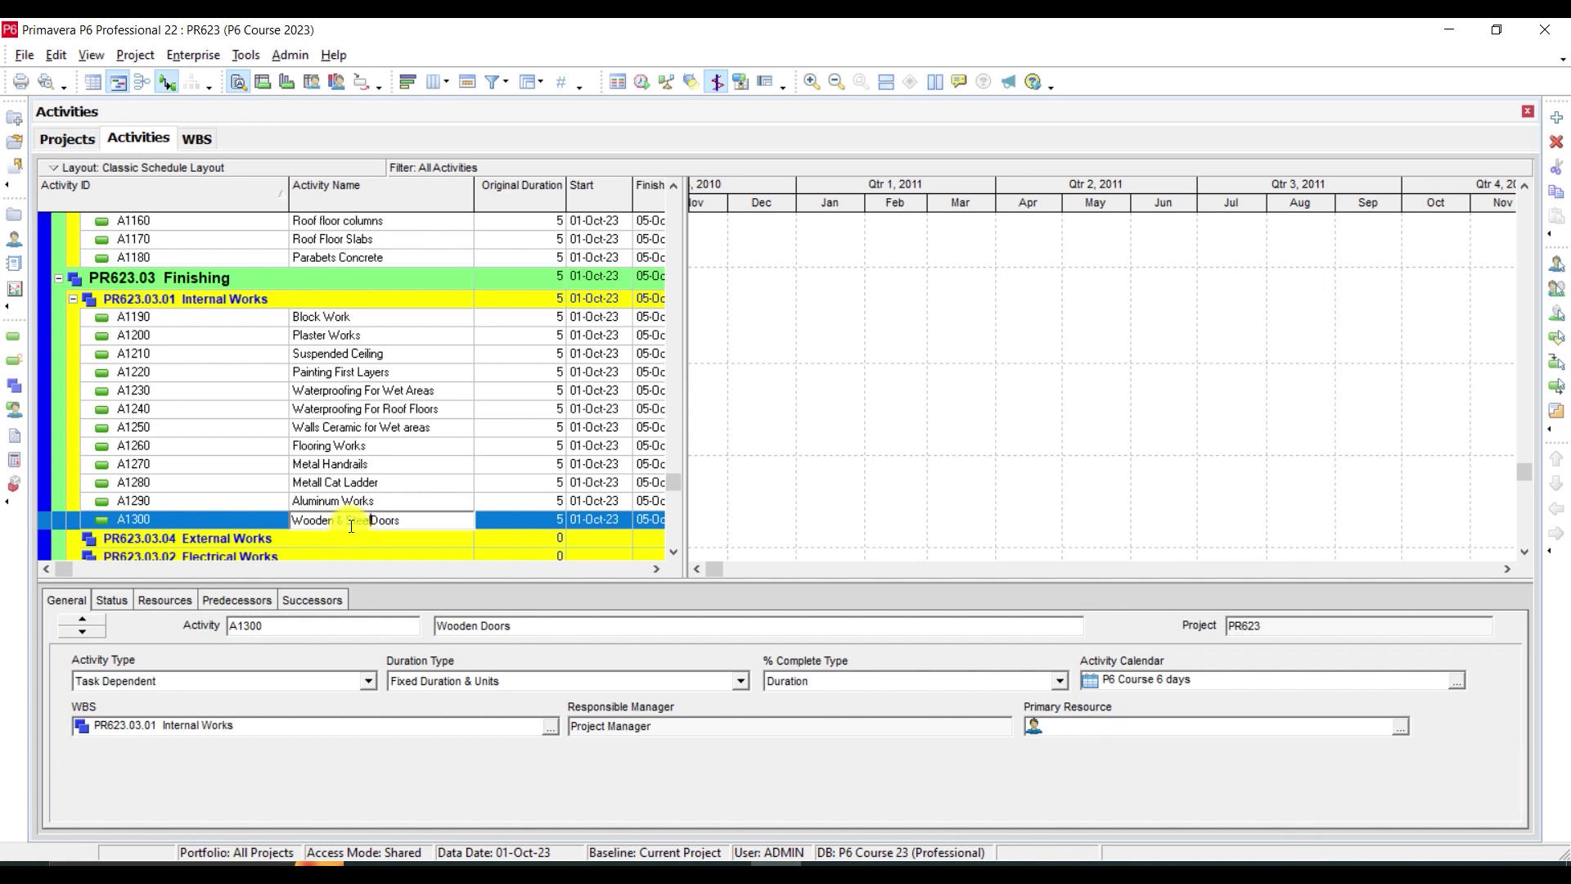
key(Return)
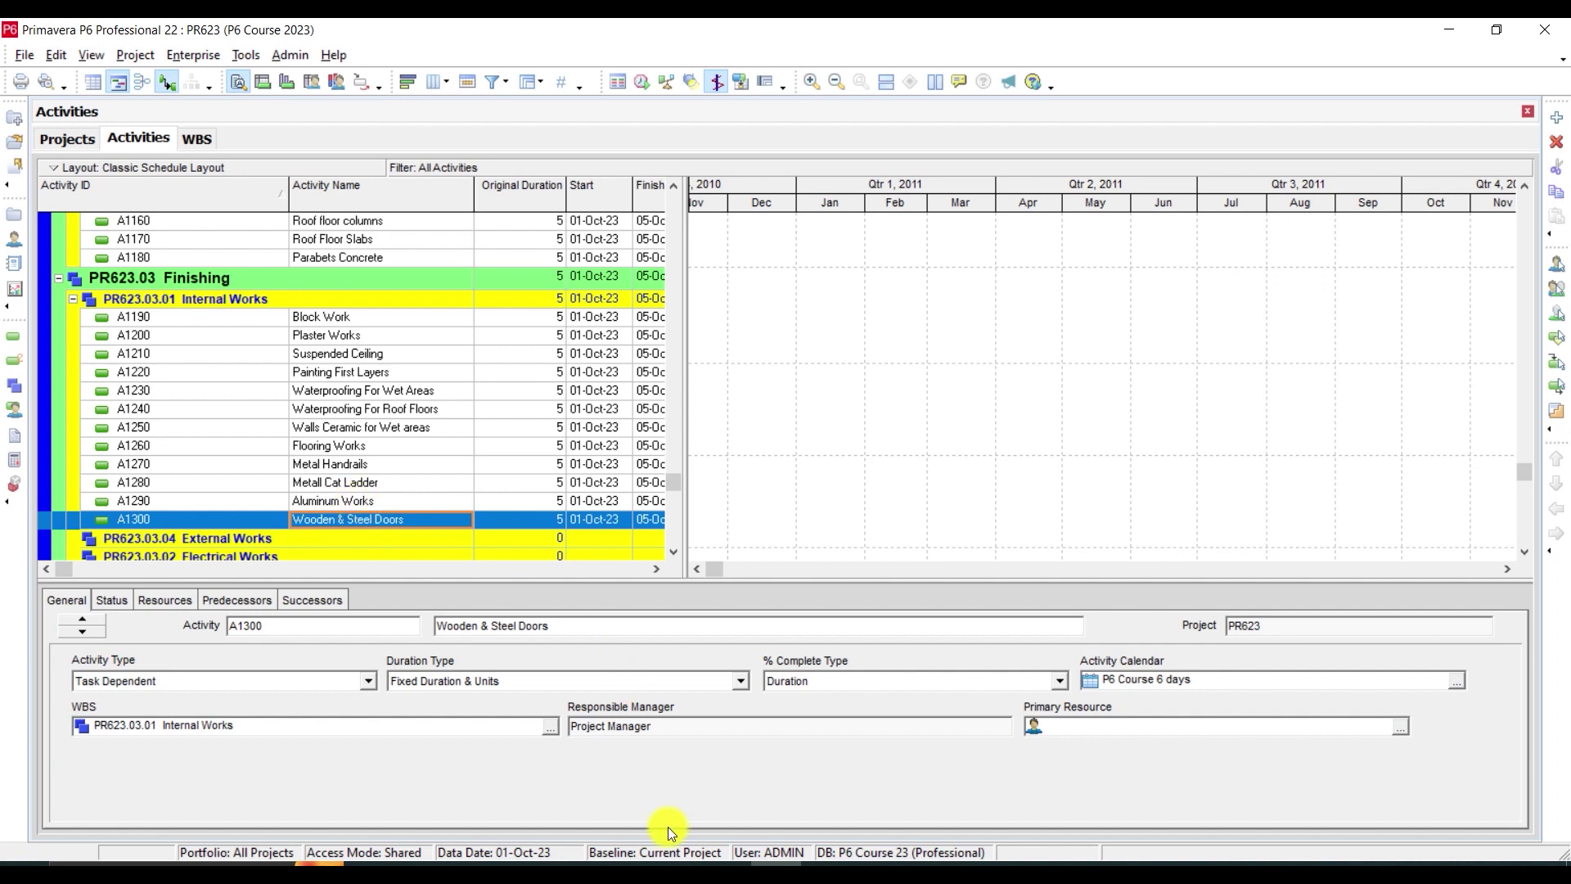
Switch to the Project X workbook in Excel and examine the Div 10, DIV 15, Div 16 and Div 09 sheets for remaining work items.
click(677, 871)
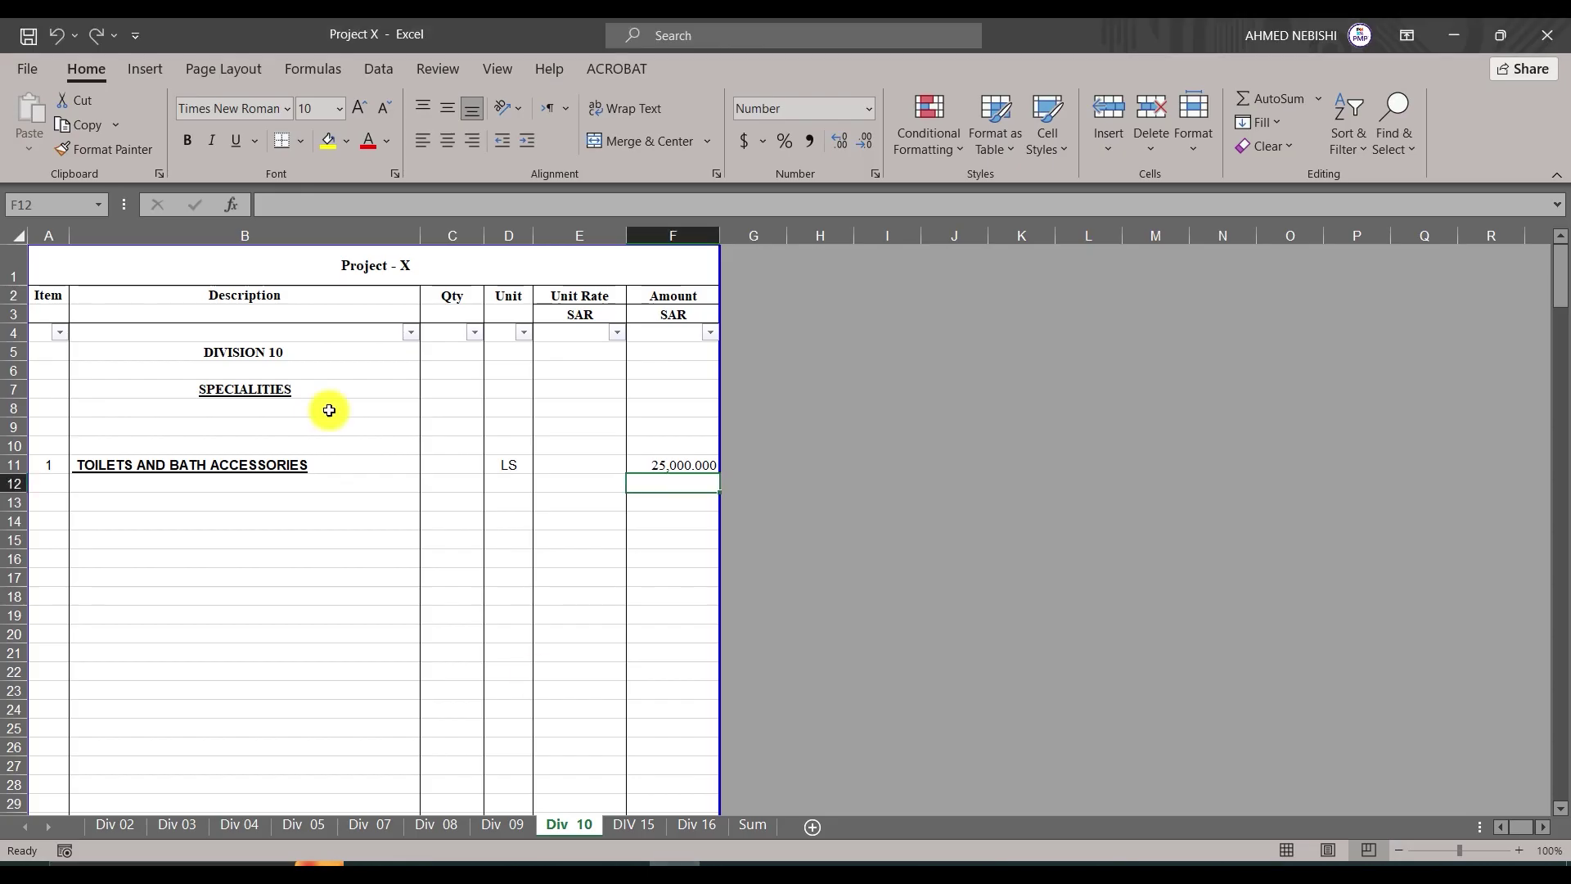
scroll(344, 459, down, 1)
scroll(477, 551, up, 1)
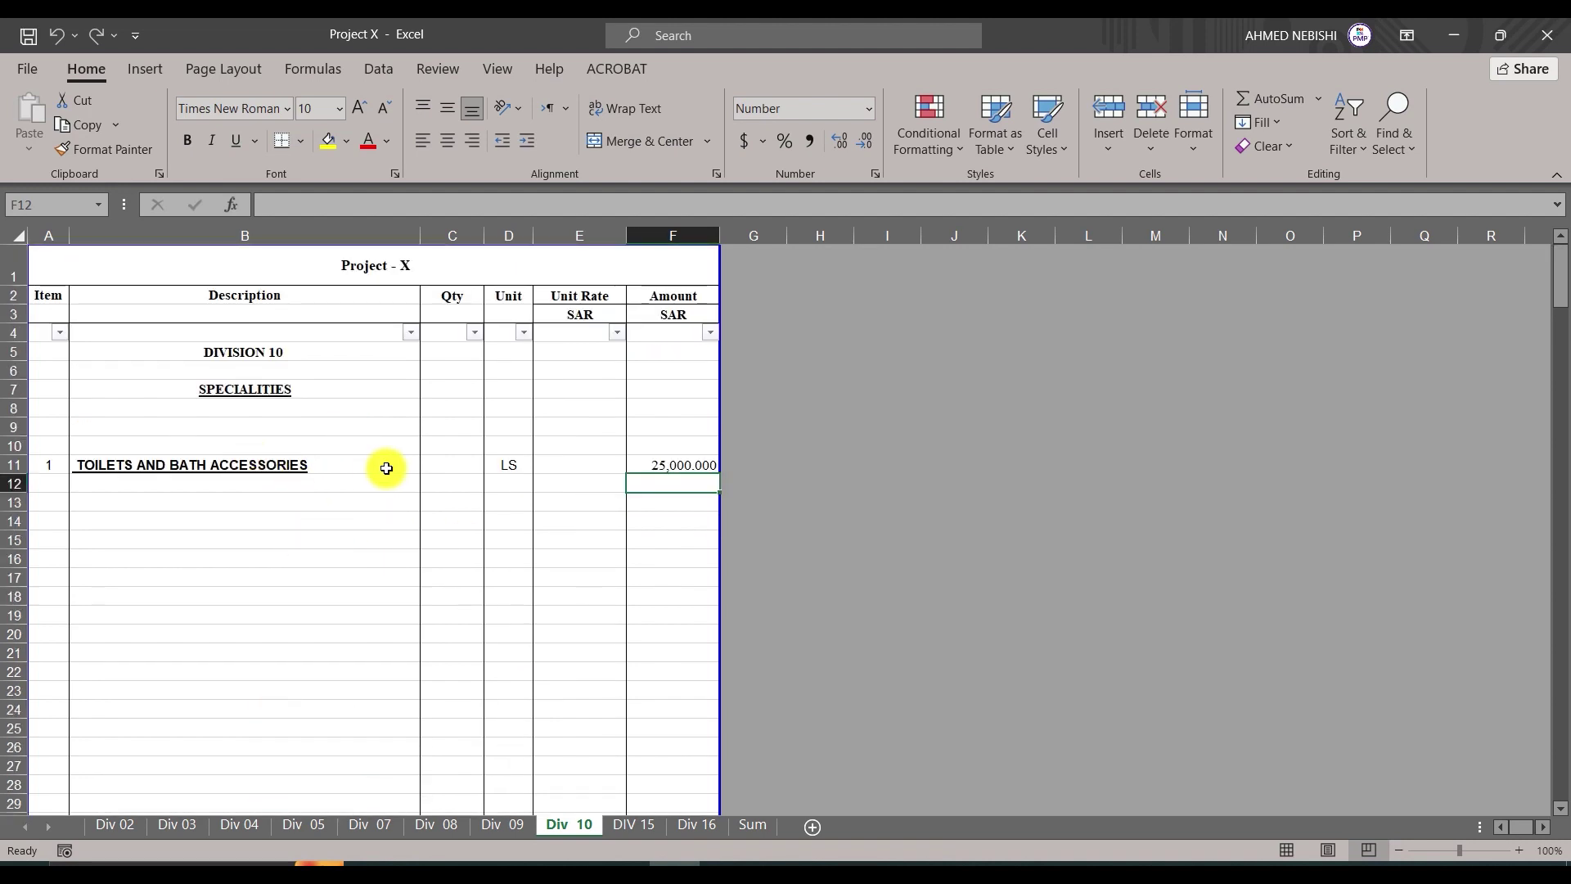
click(636, 828)
scroll(589, 748, up, 10)
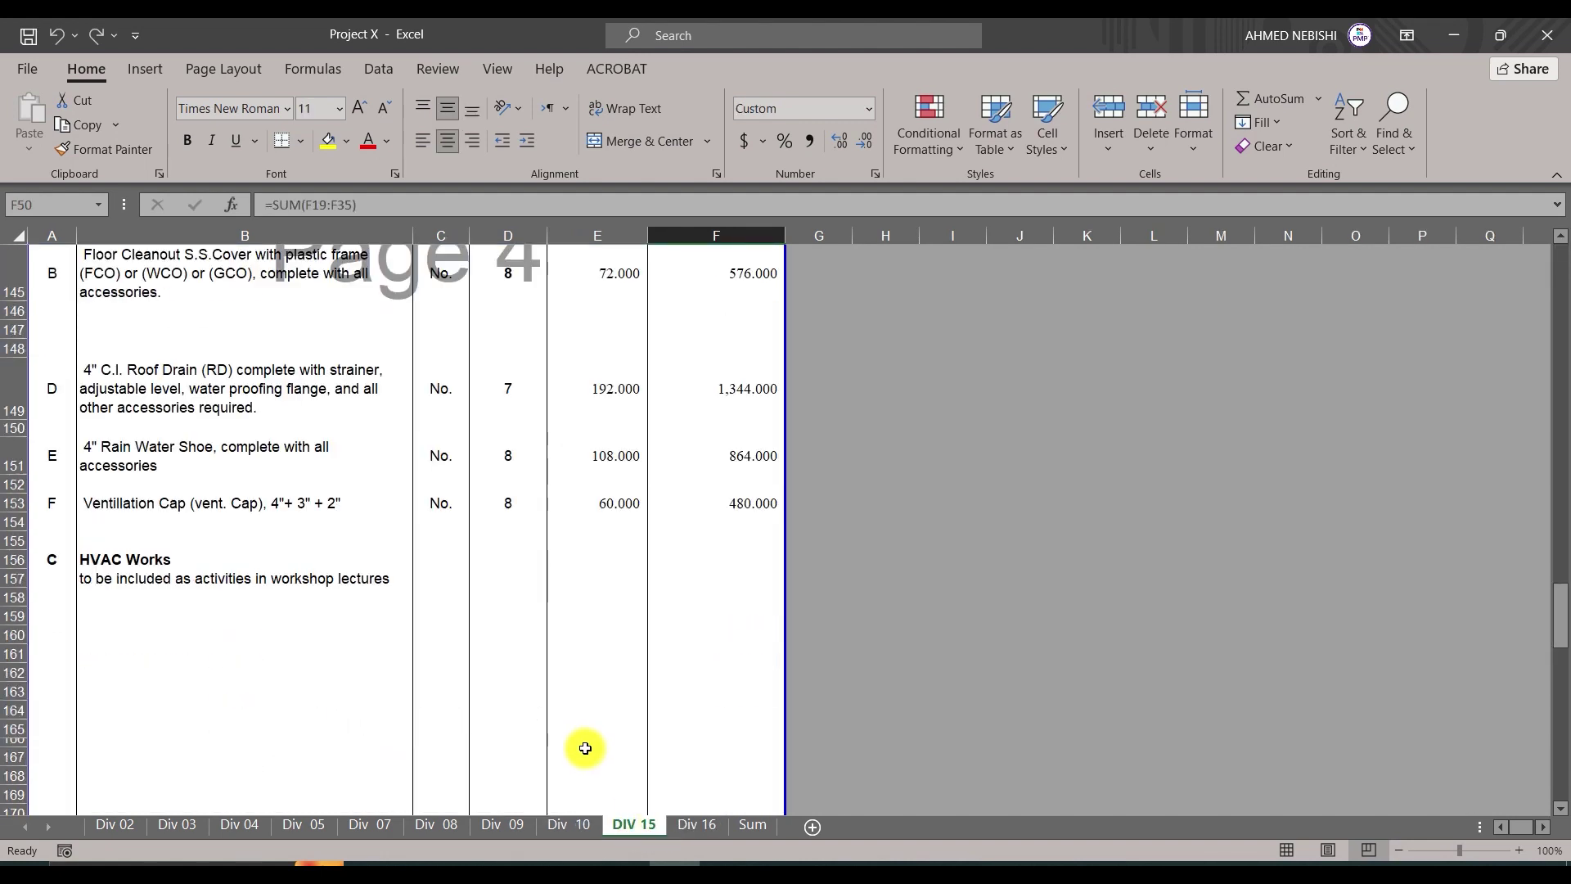
click(694, 824)
scroll(491, 642, up, 15)
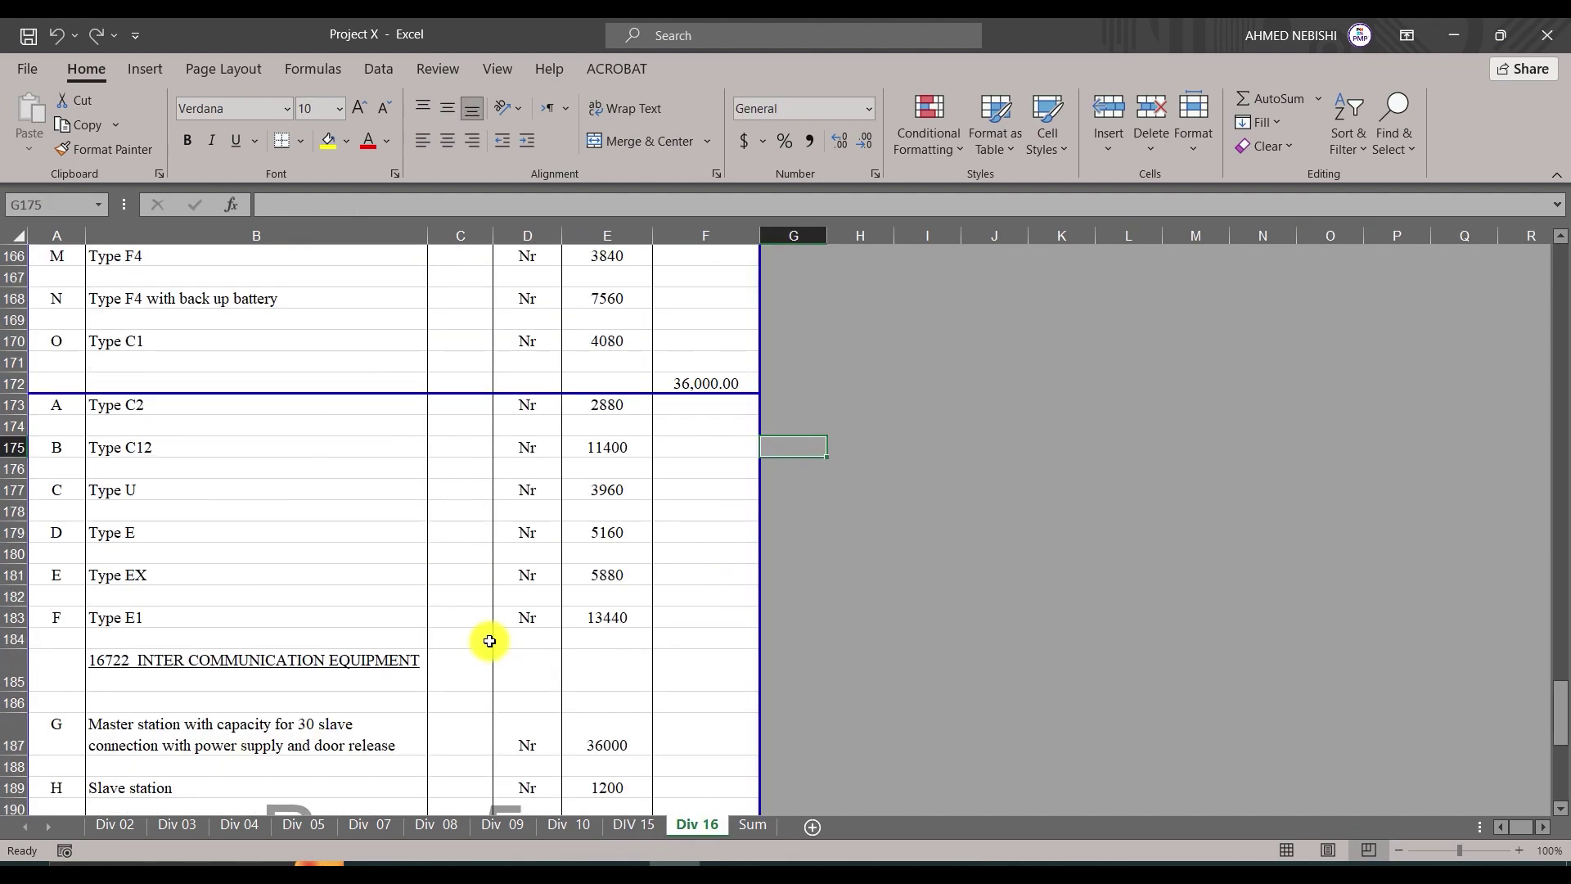
scroll(710, 768, up, 7)
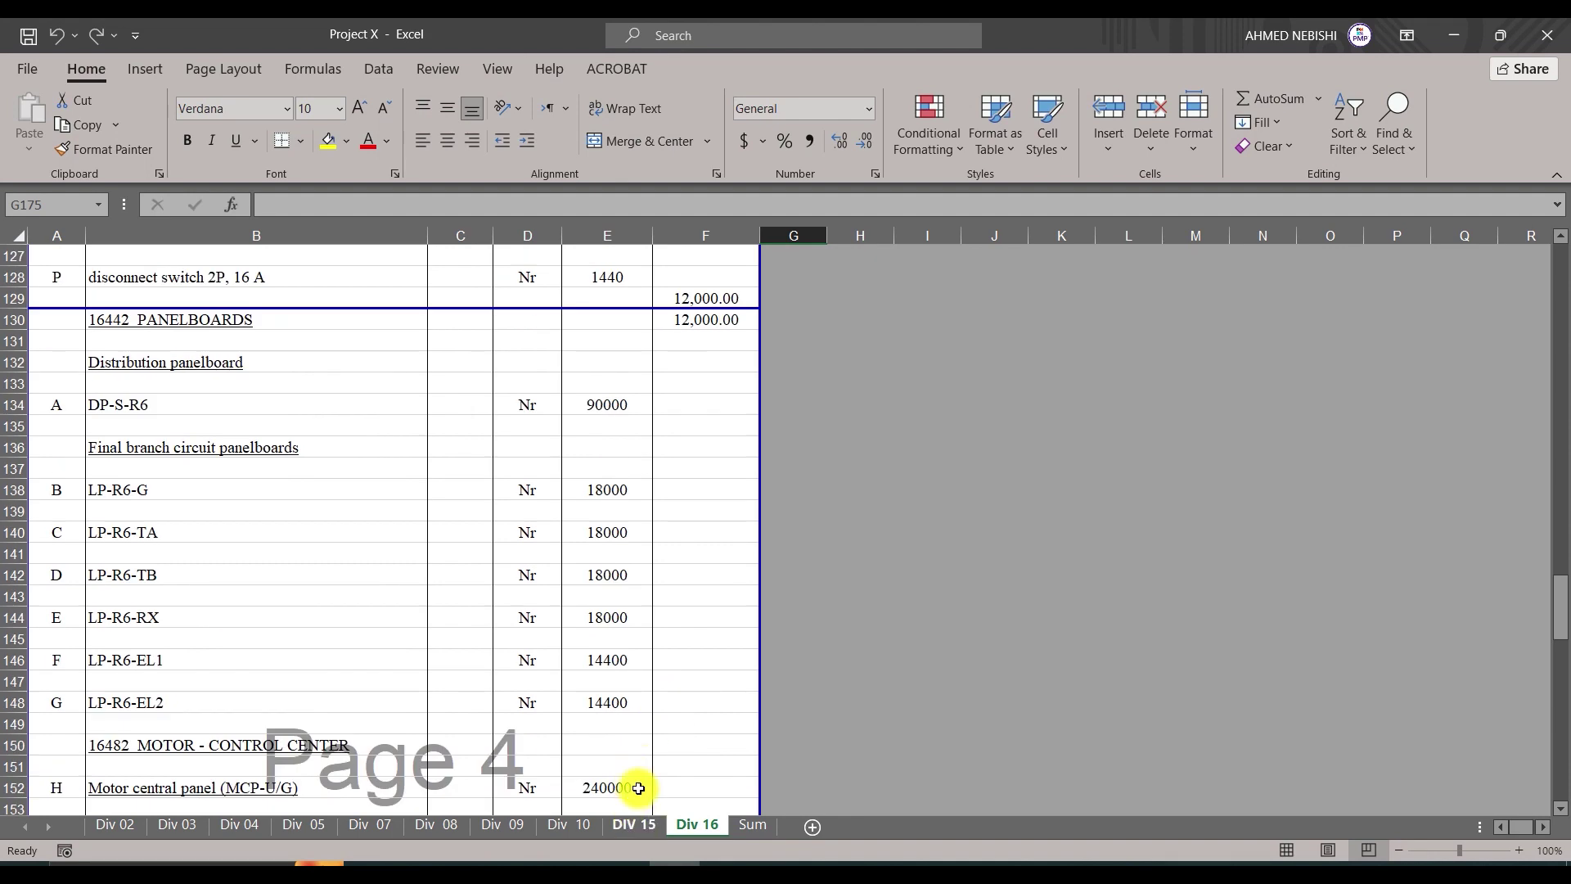
click(569, 825)
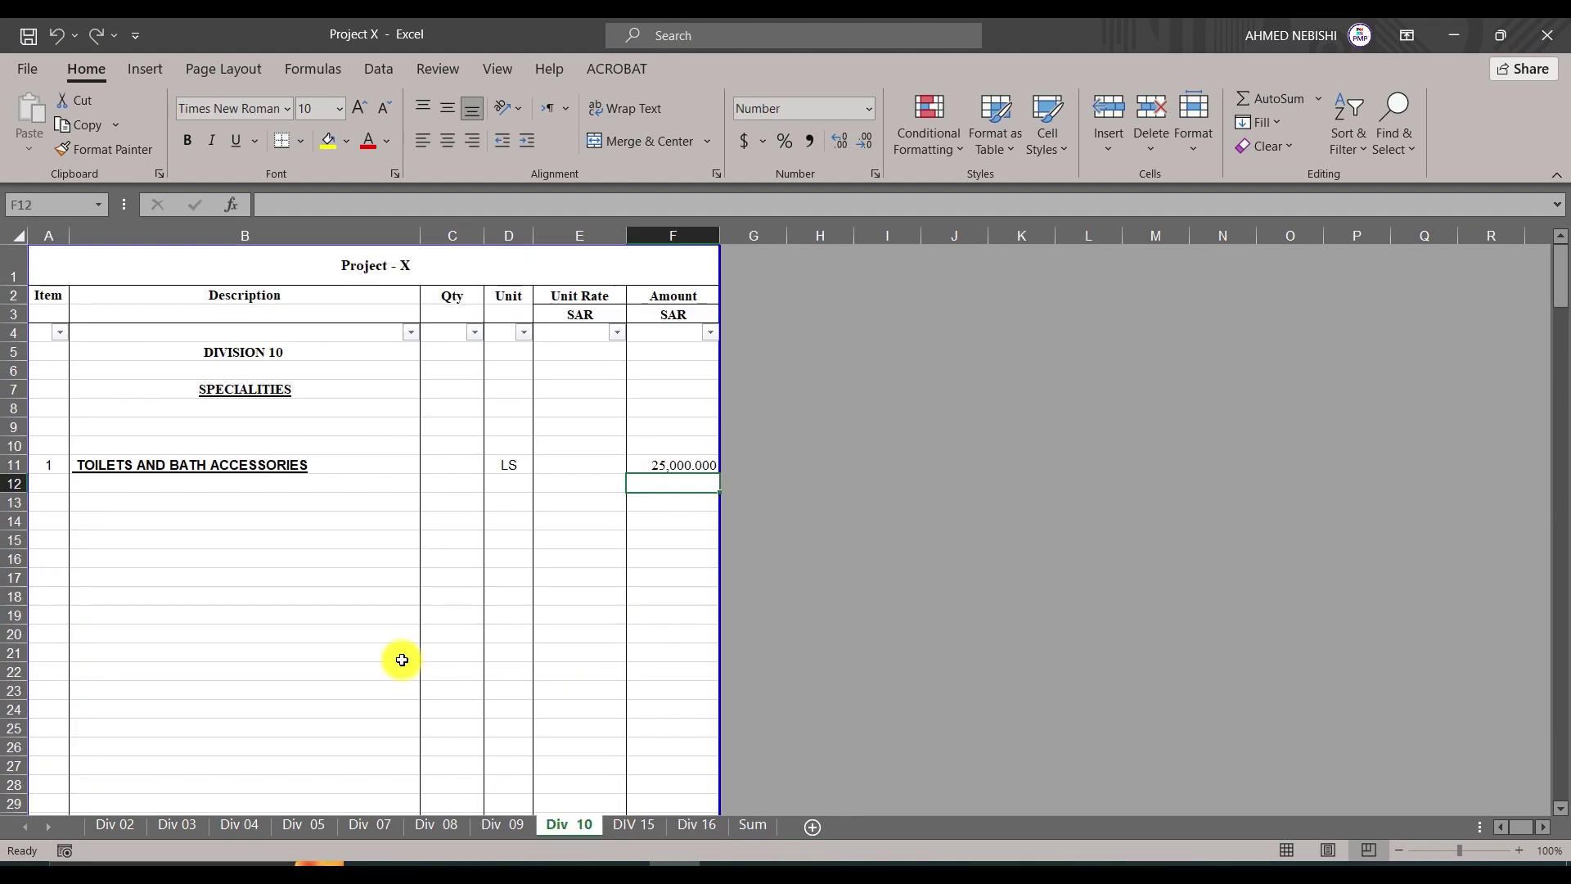
click(504, 831)
scroll(358, 736, up, 20)
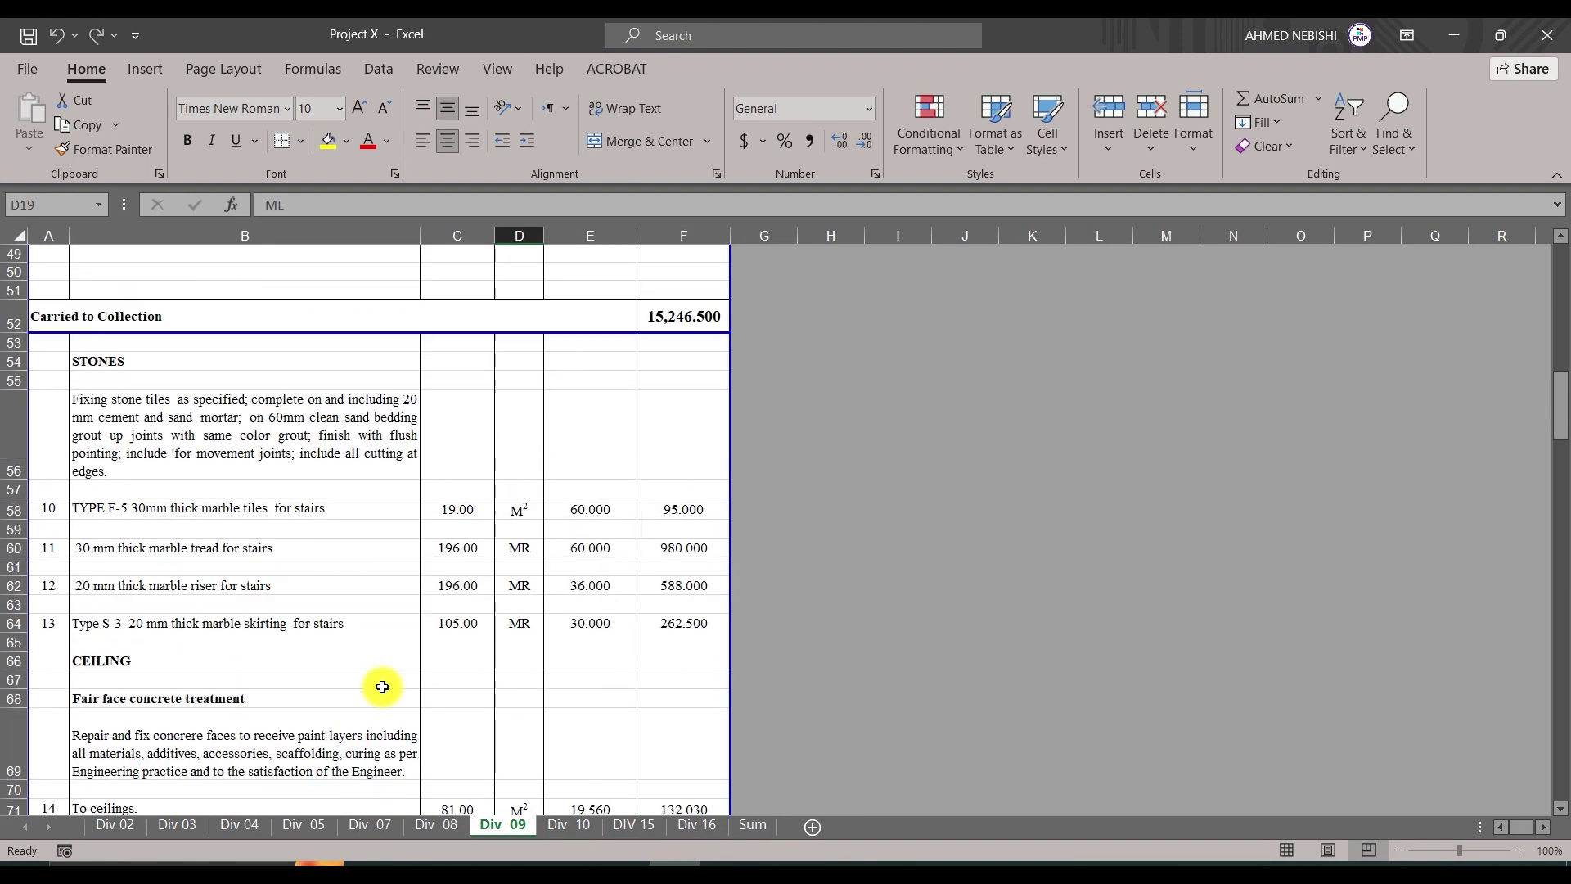
scroll(254, 584, up, 7)
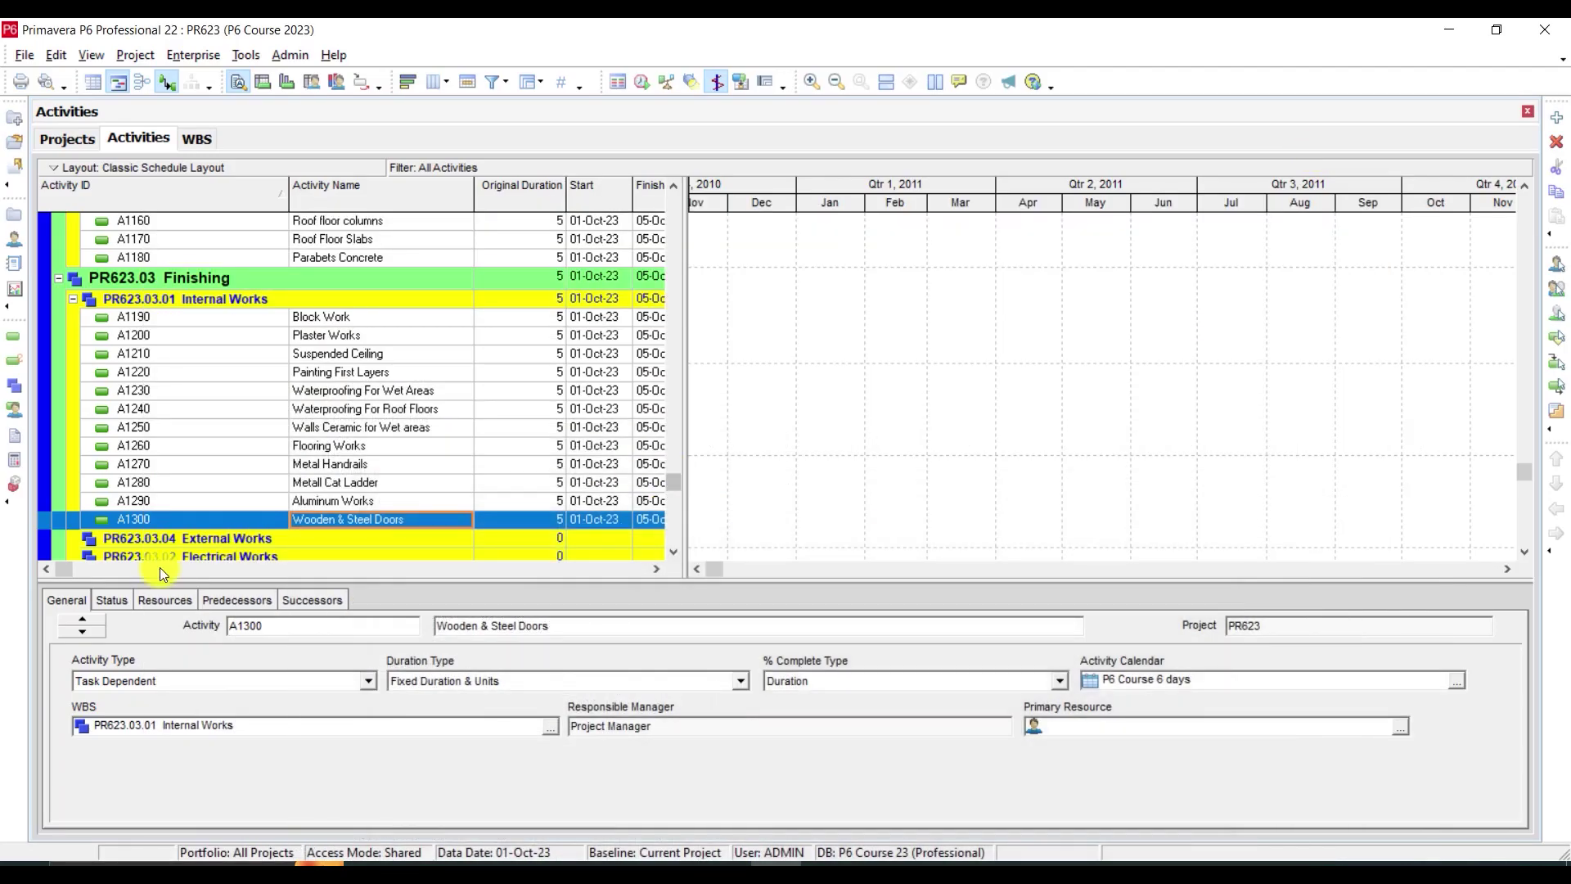
Return to Primavera P6 and add an activity named Elevators Installation under Internal Works, below Wooden & Steel Doors.
scroll(205, 524, down, 2)
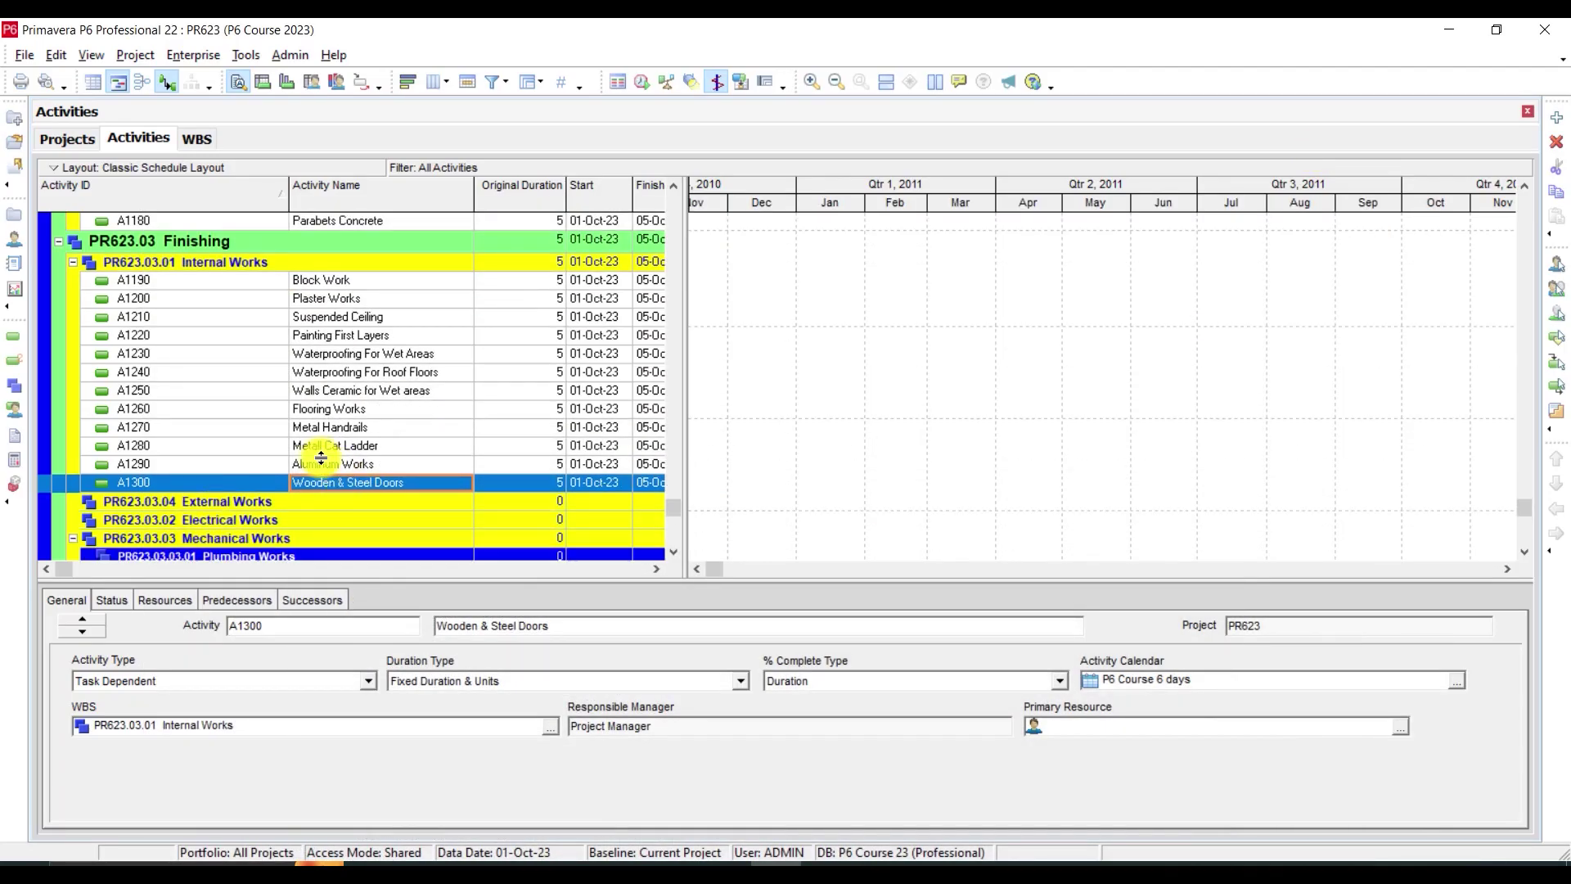
click(325, 466)
click(332, 484)
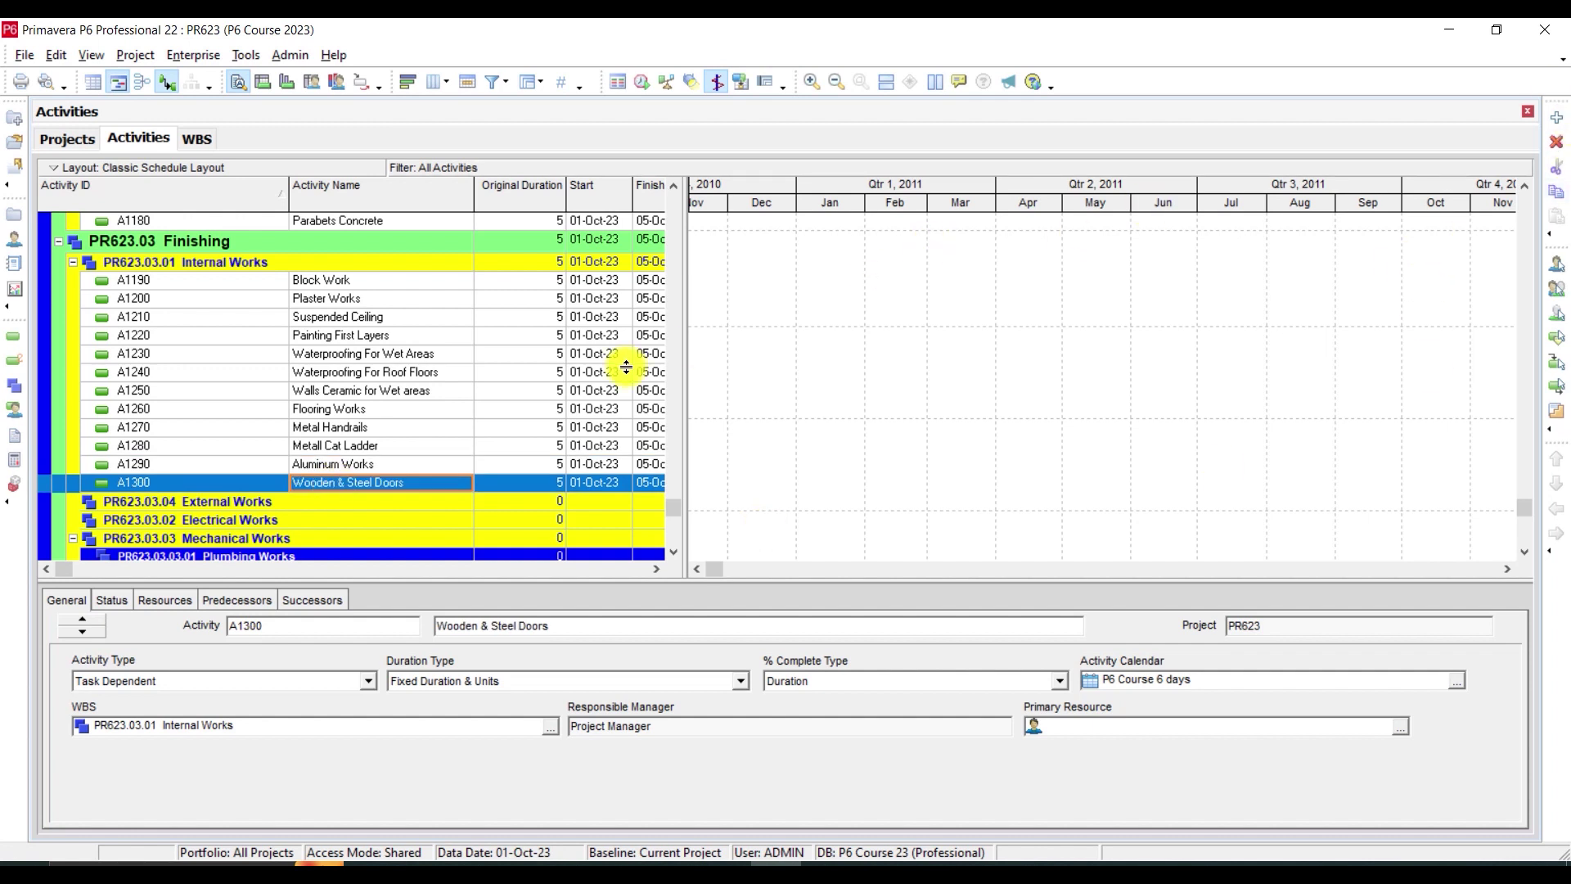
click(1557, 118)
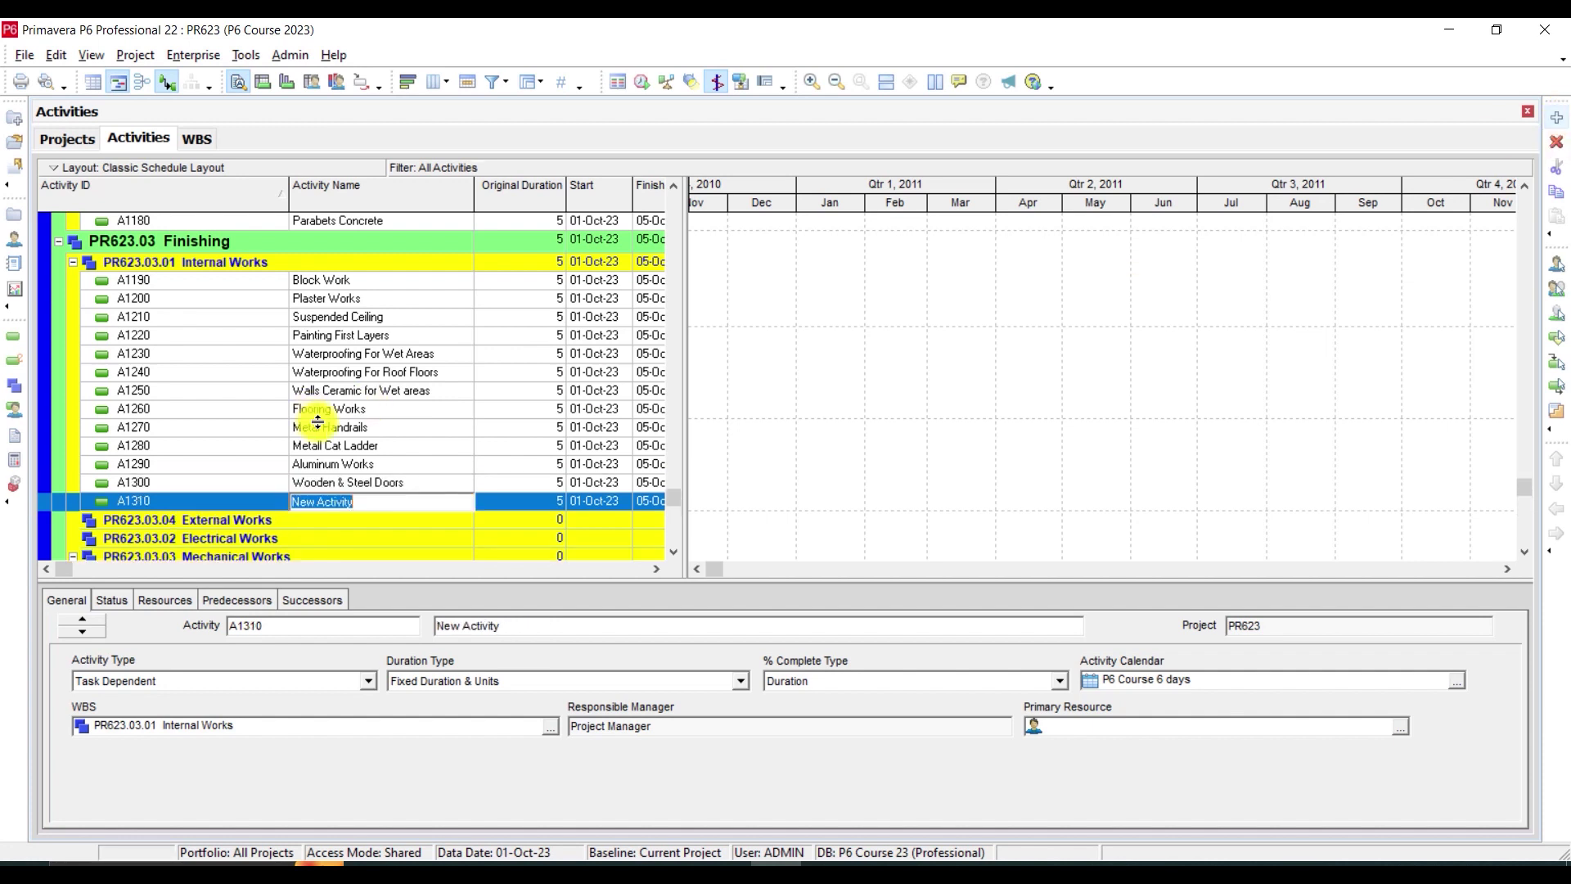
click(388, 502)
text(Elevators)
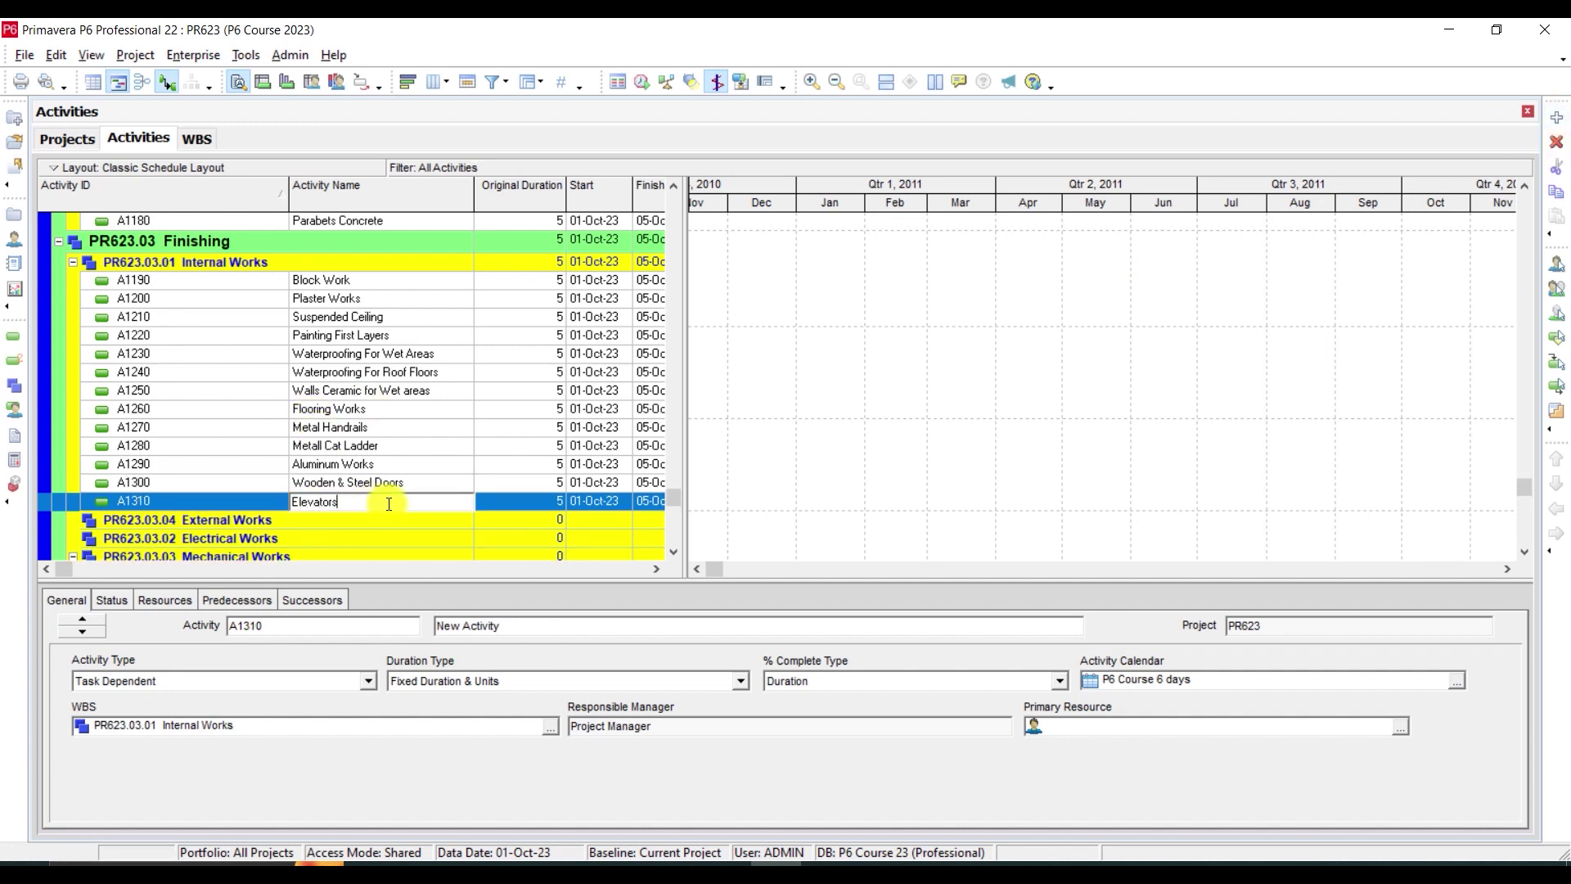
text( Installation)
key(Return)
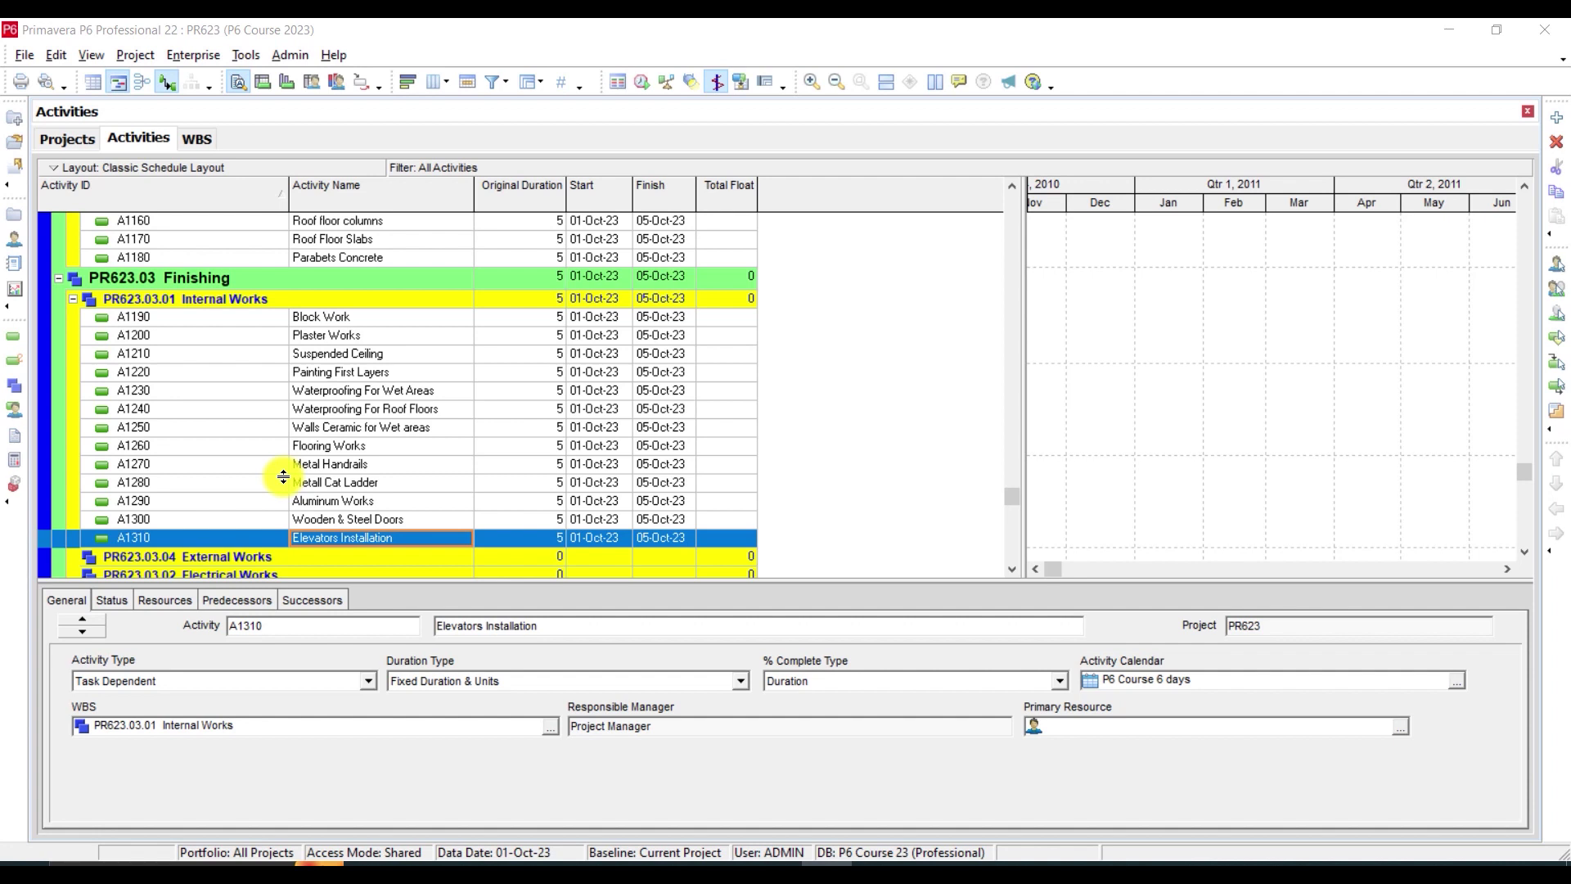
Rename the Metal Handrails activity under Internal Works as Metal Handrail.
scroll(283, 477, down, 1)
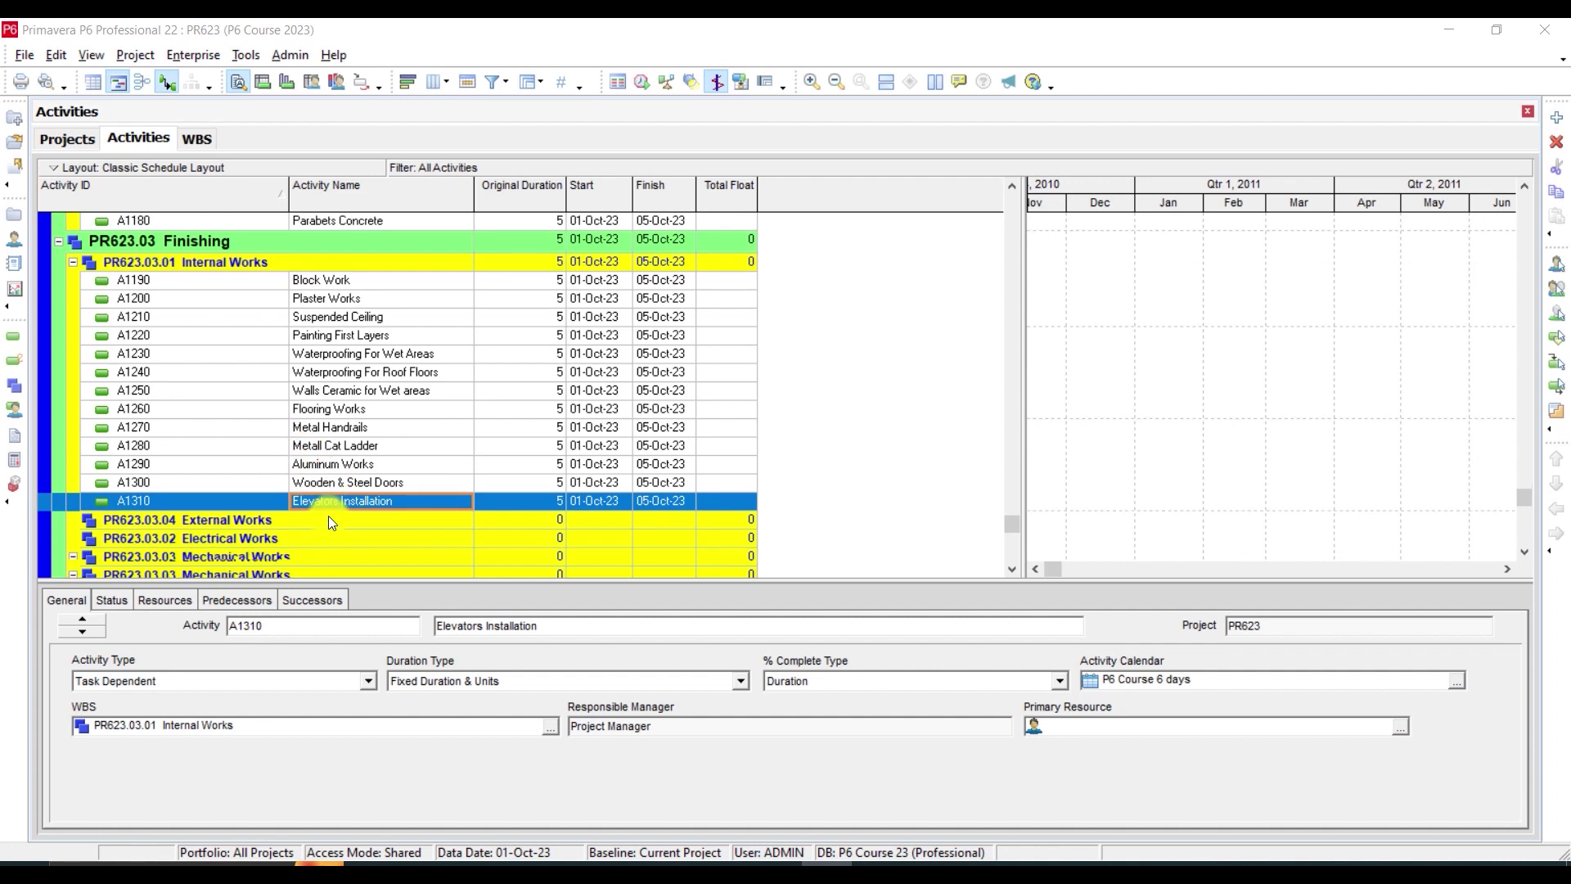
click(359, 447)
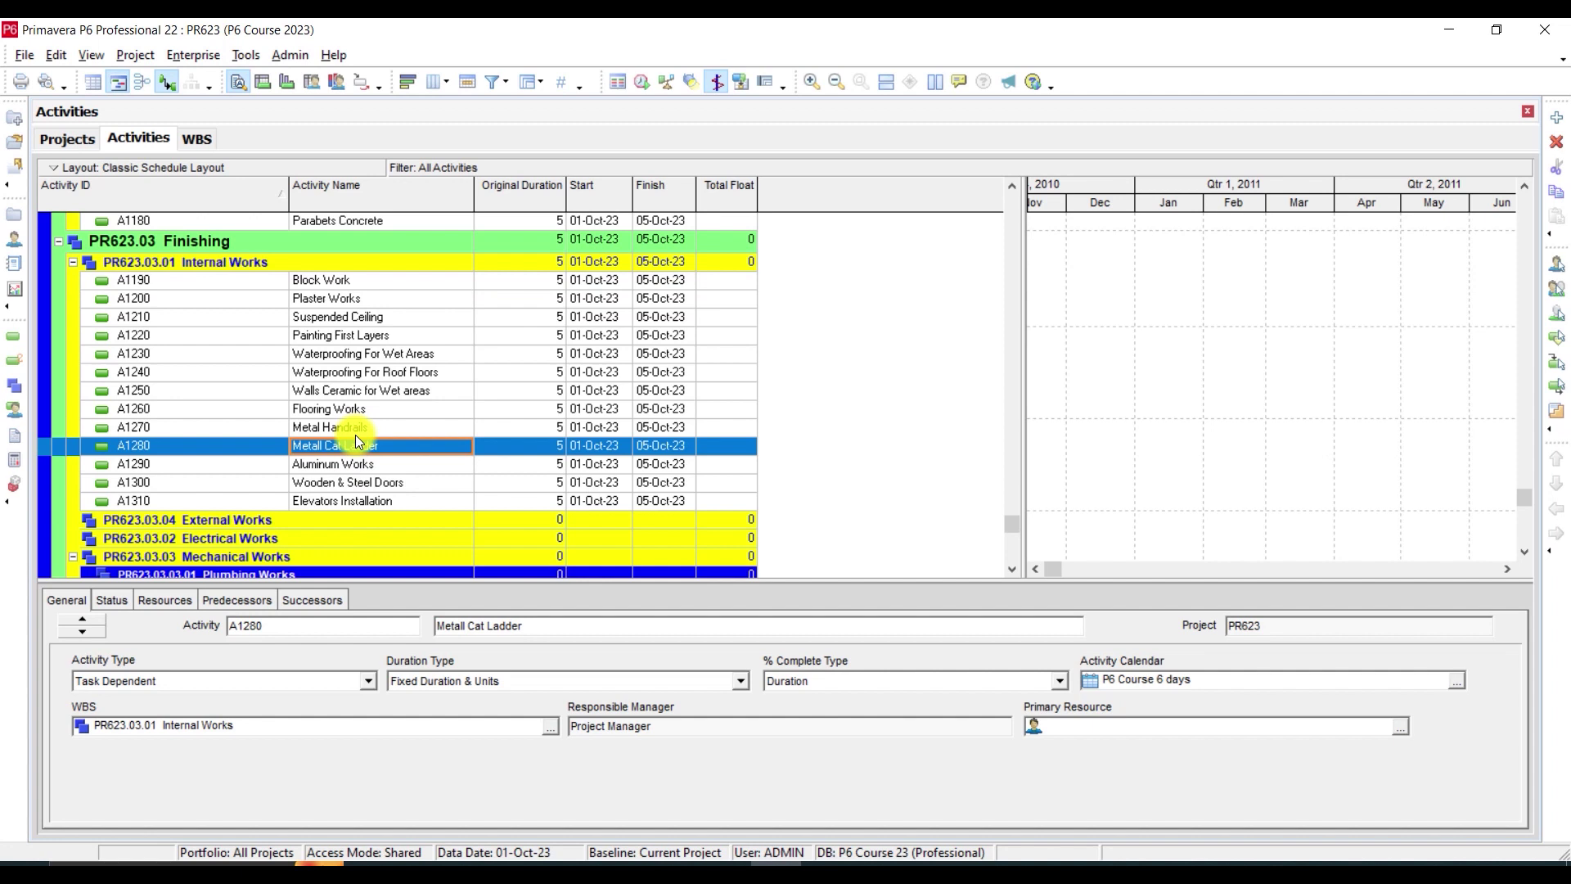
click(356, 426)
scroll(356, 425, down, 1)
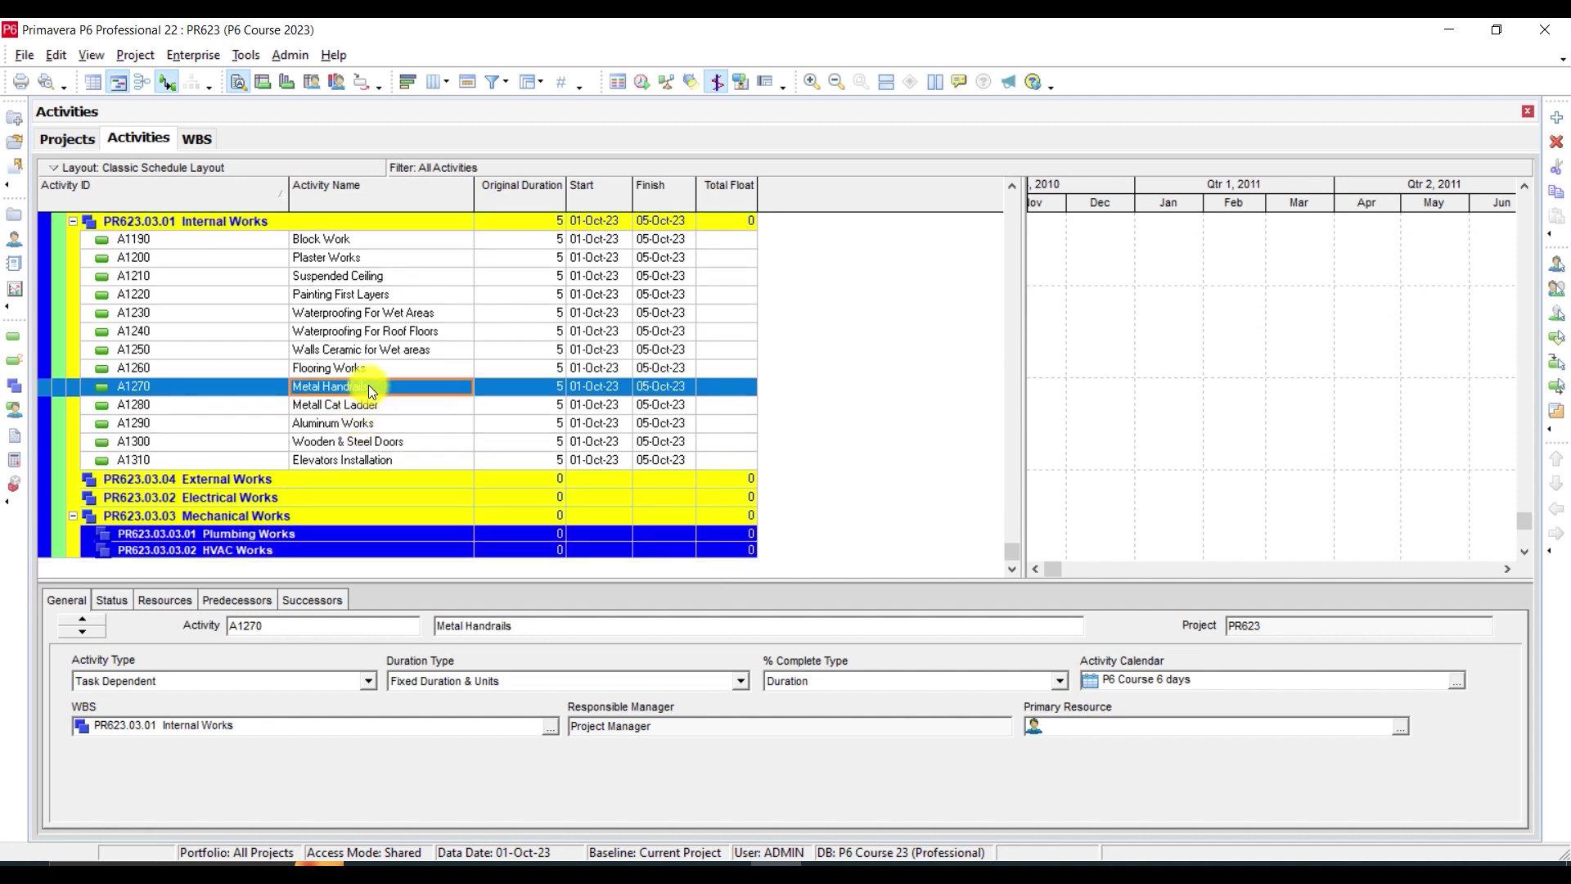
click(369, 390)
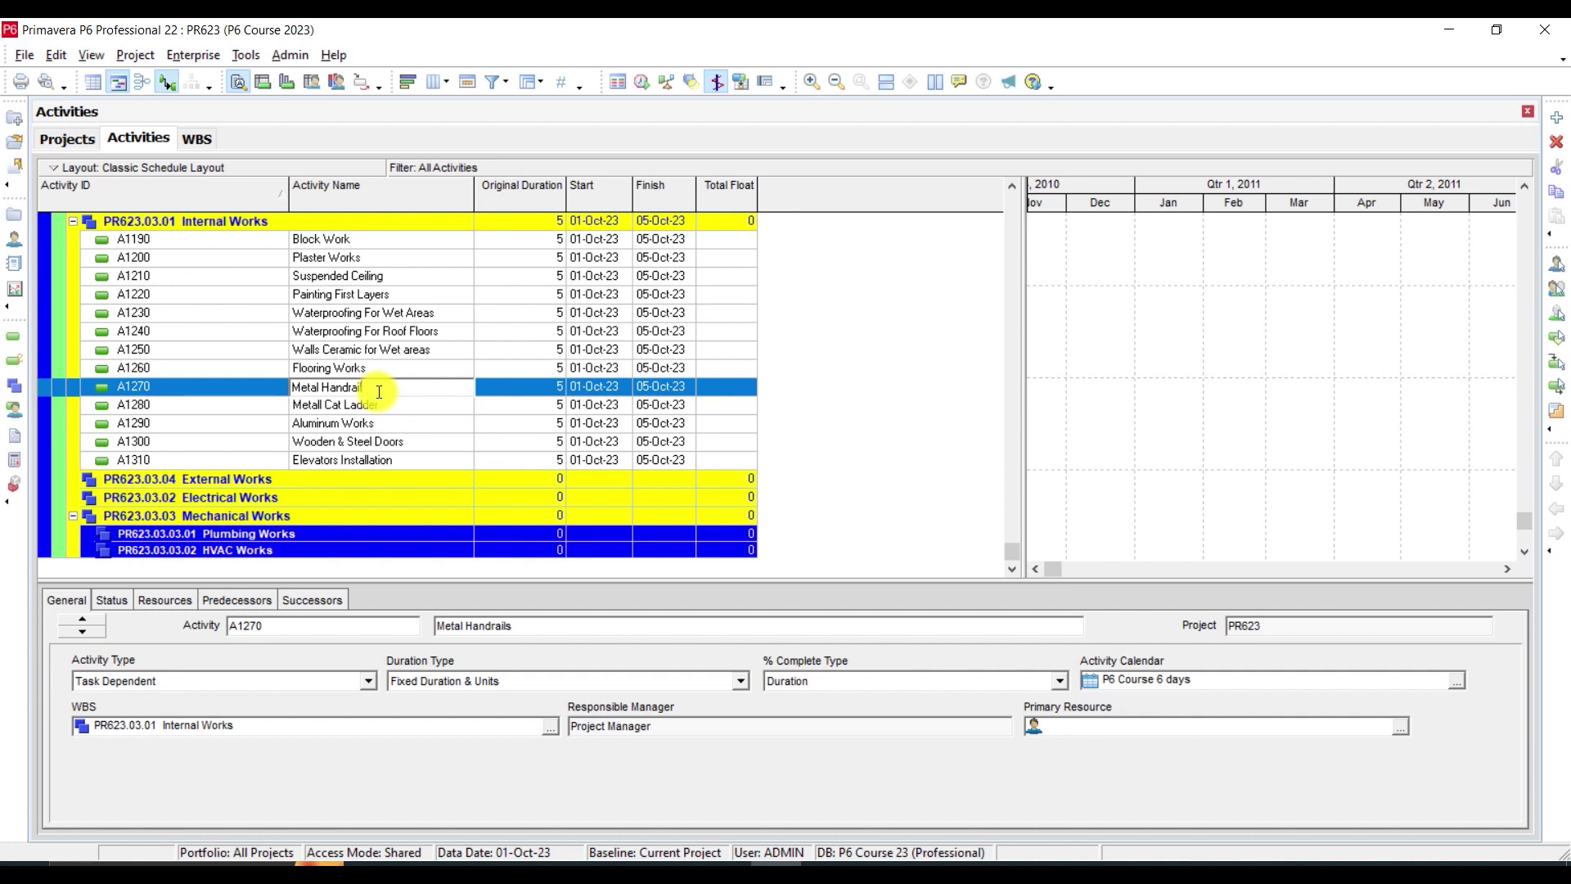
key(Return)
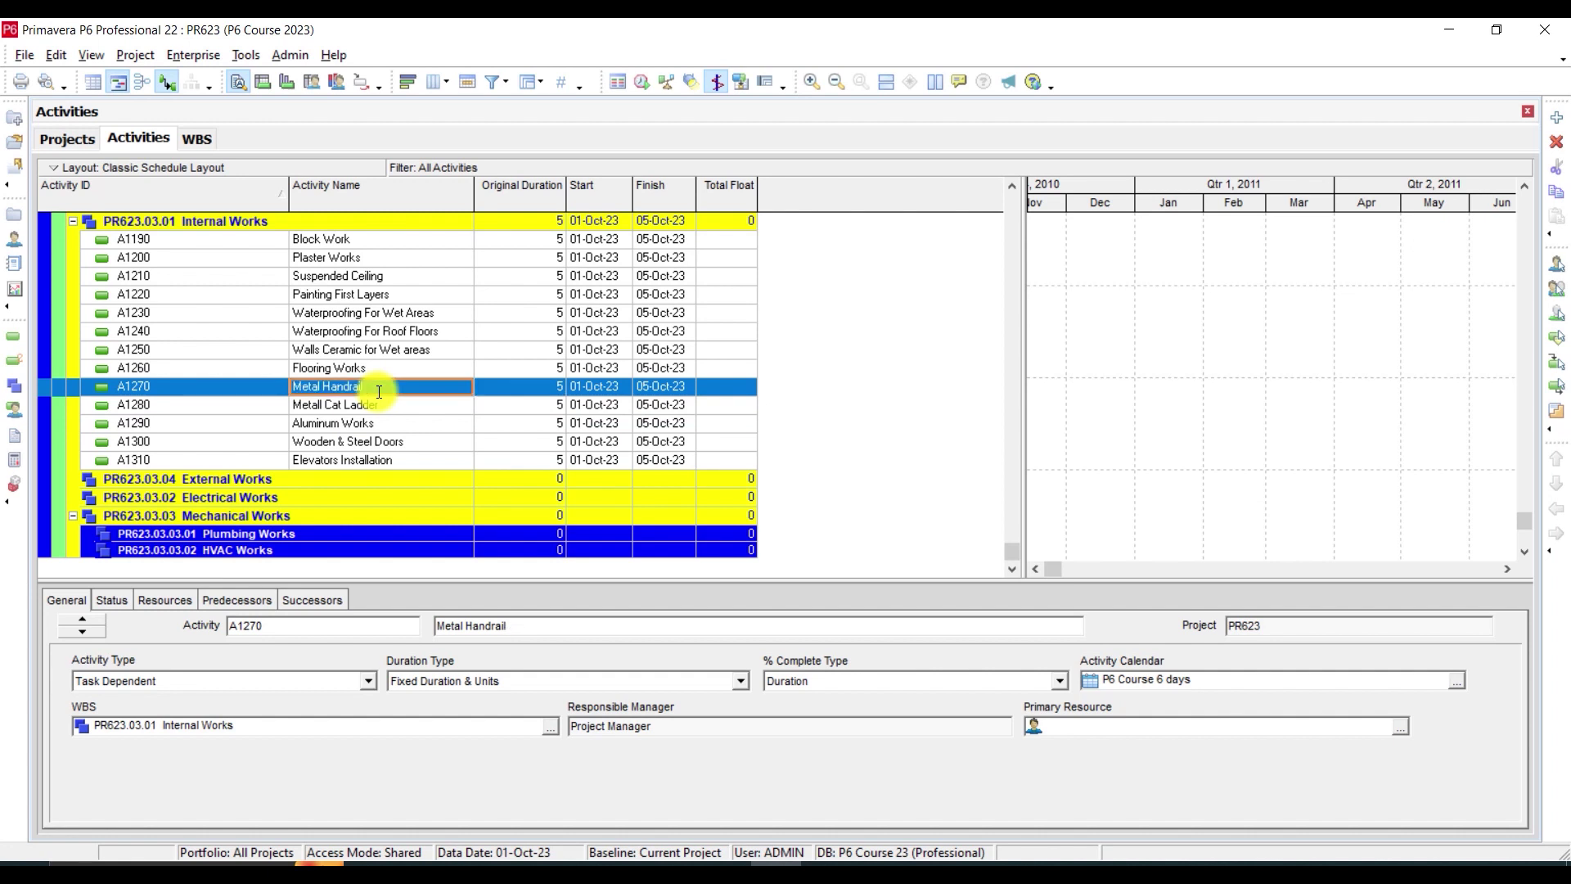
Copy the Metal Handrail activity into External Works with all copy options kept and the activity ID incremented by 10.
click(316, 483)
key(ctrl+v)
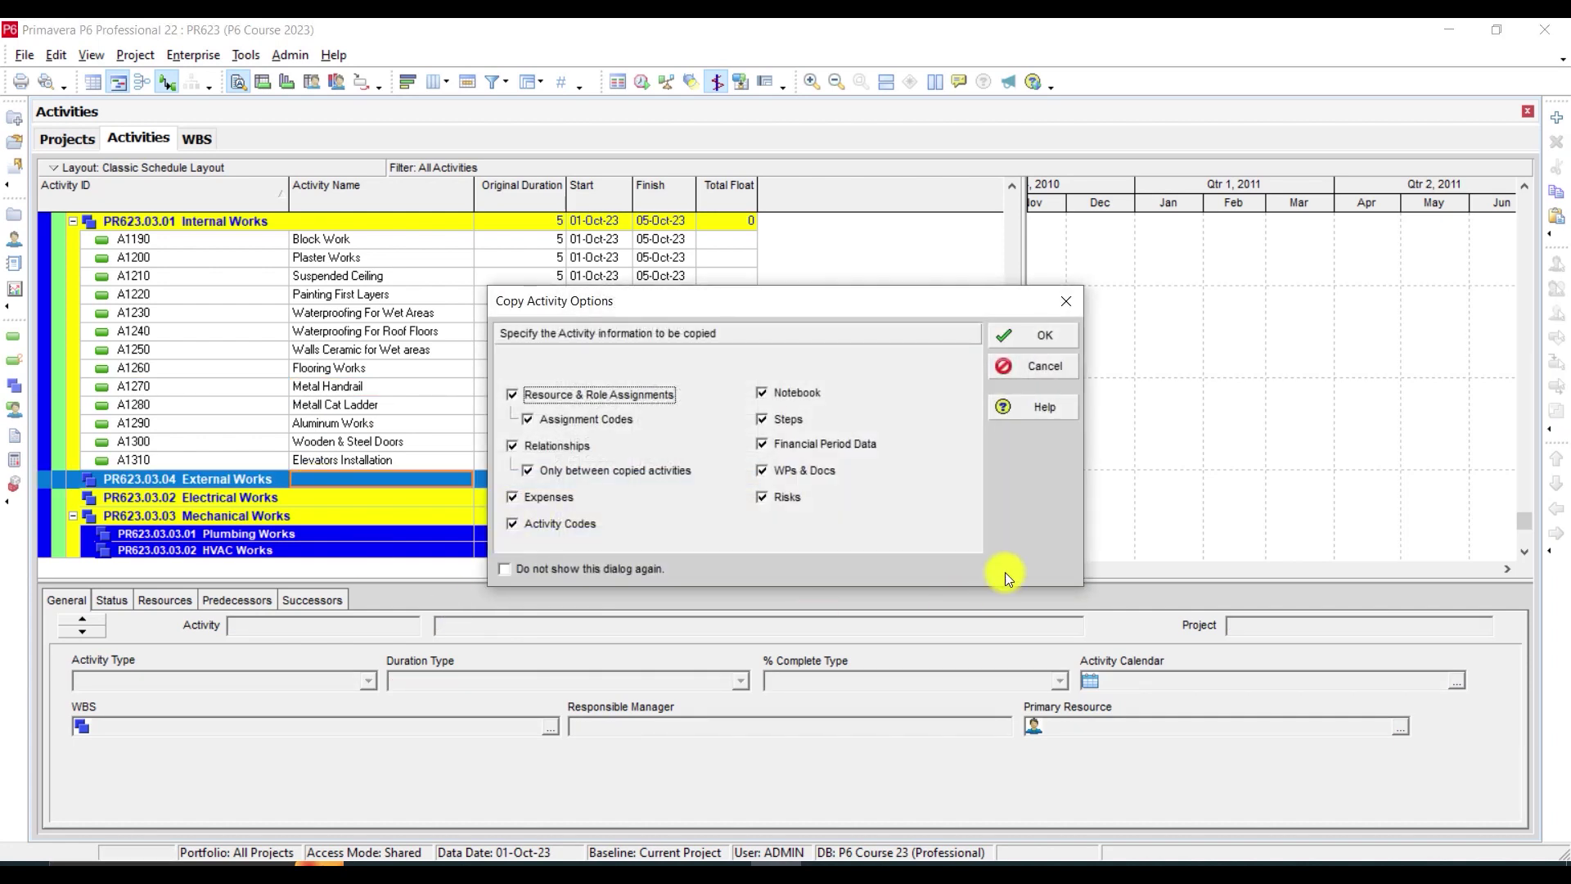
click(1031, 342)
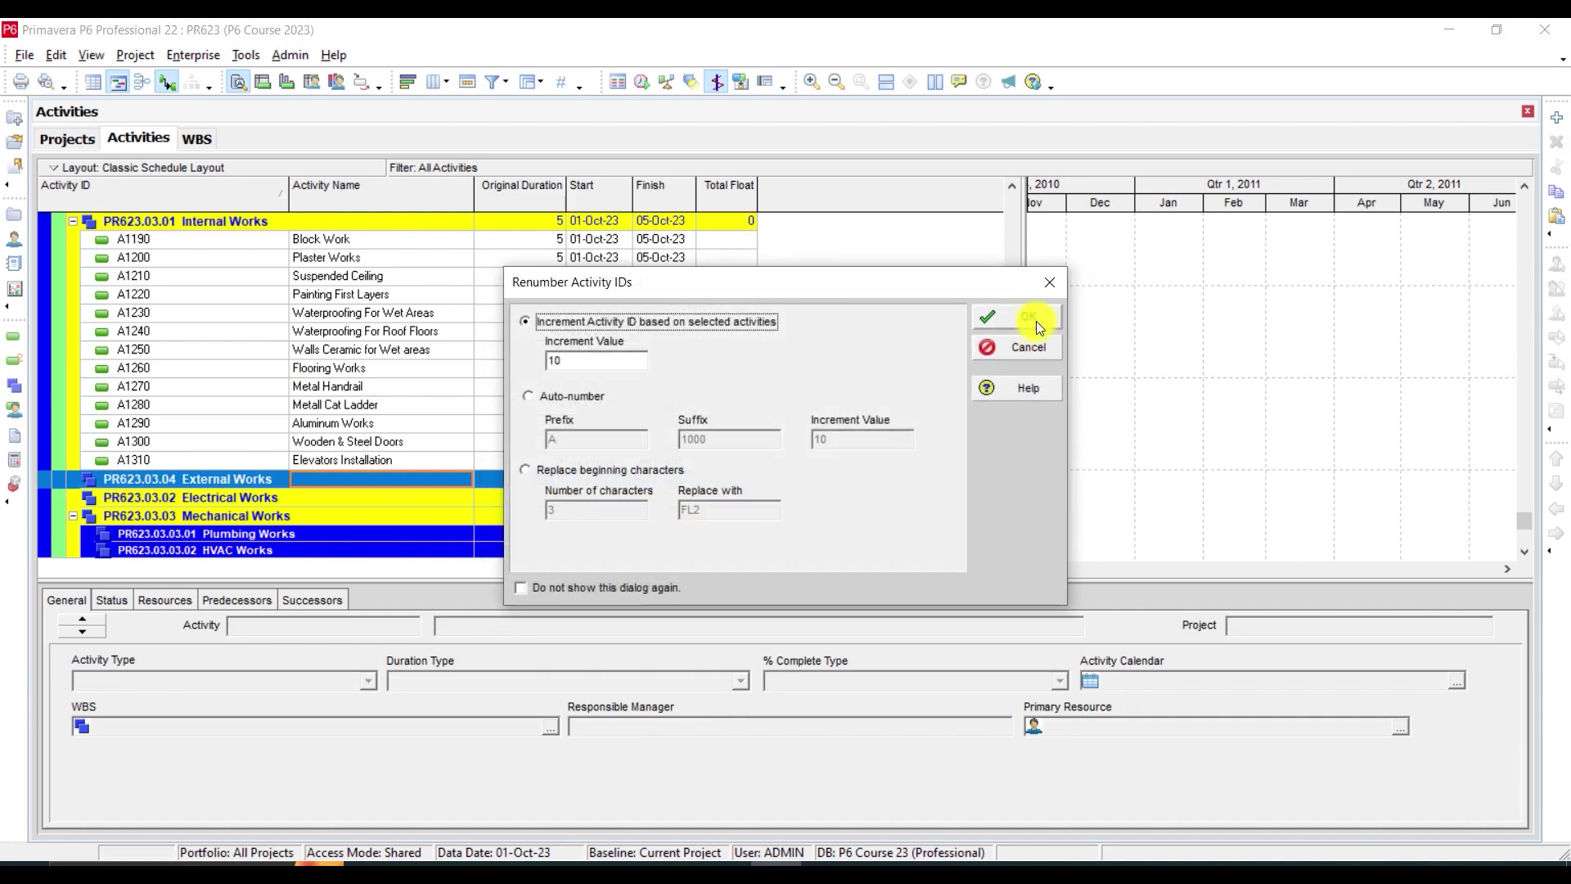
click(1037, 321)
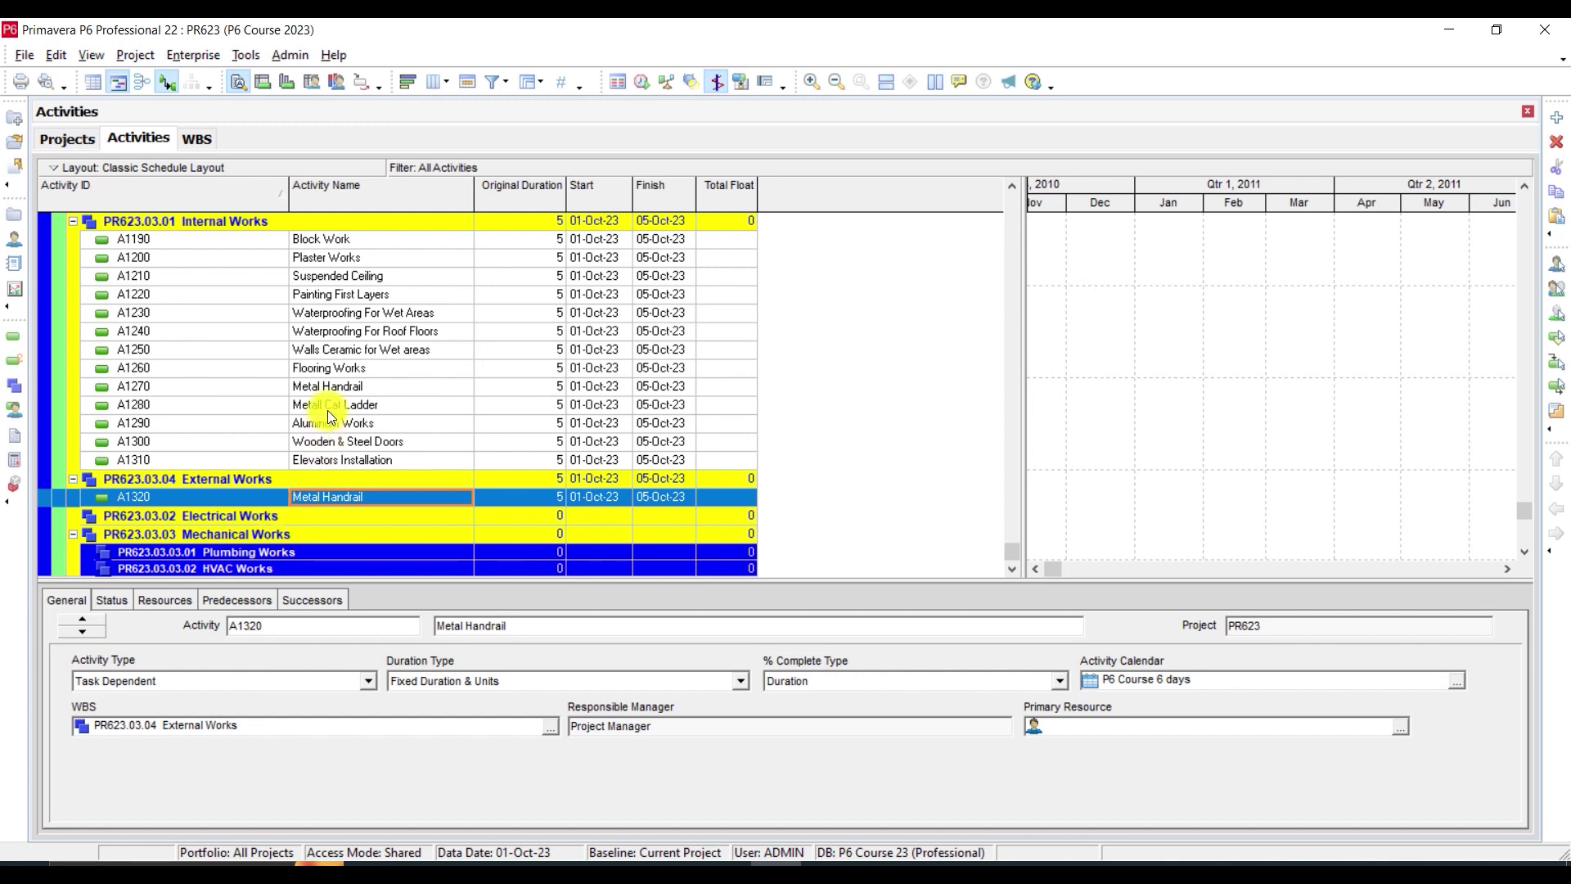
Move the Metall Cat Ladder activity from Internal Works to External Works.
click(365, 406)
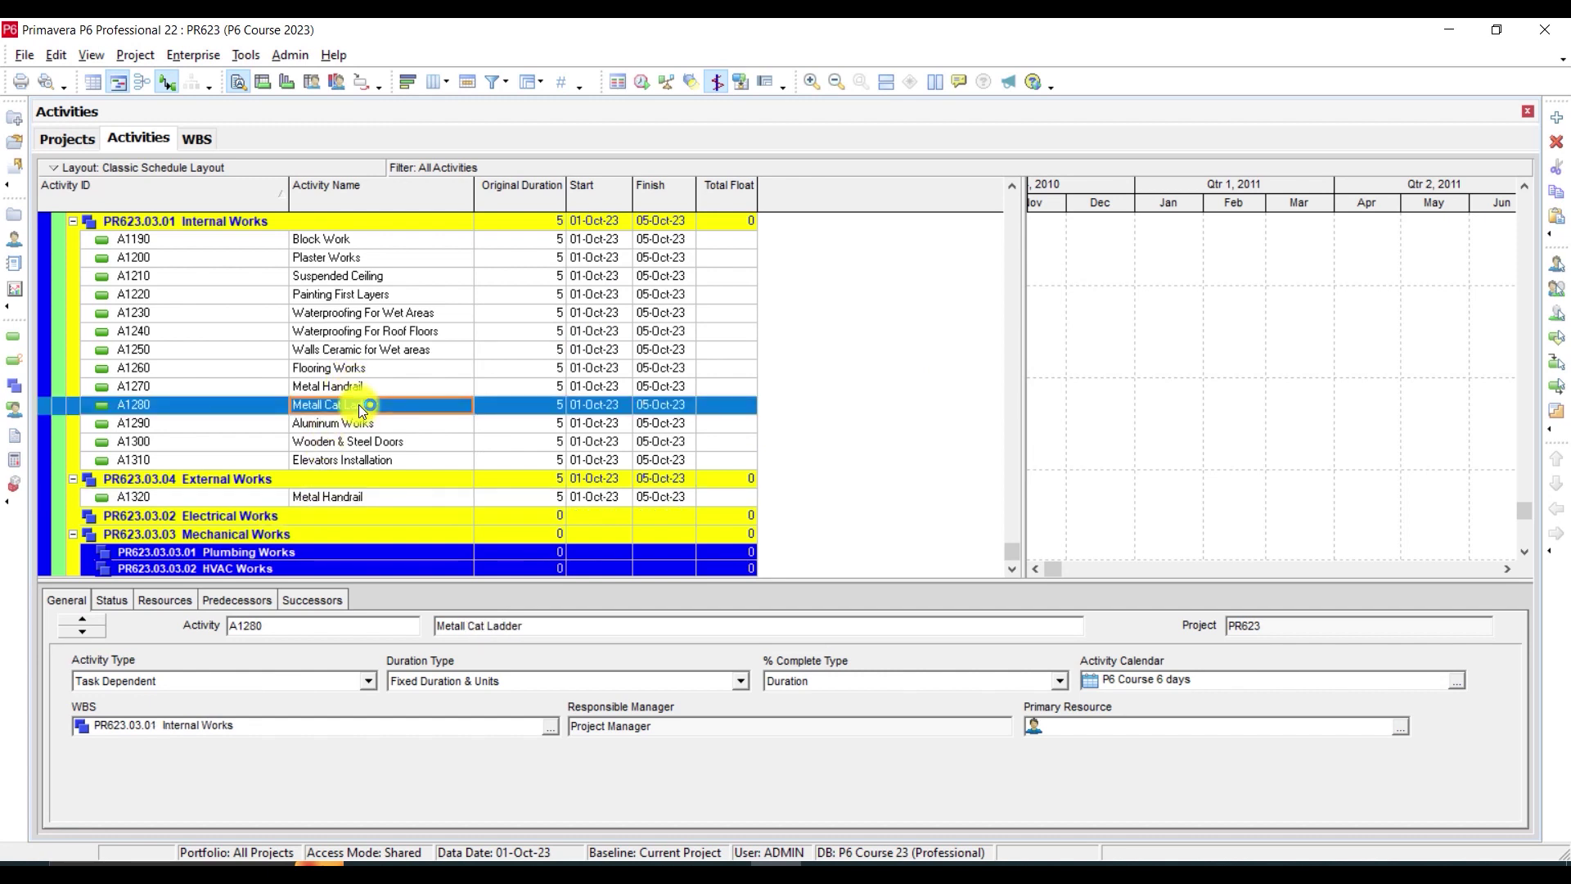
click(323, 480)
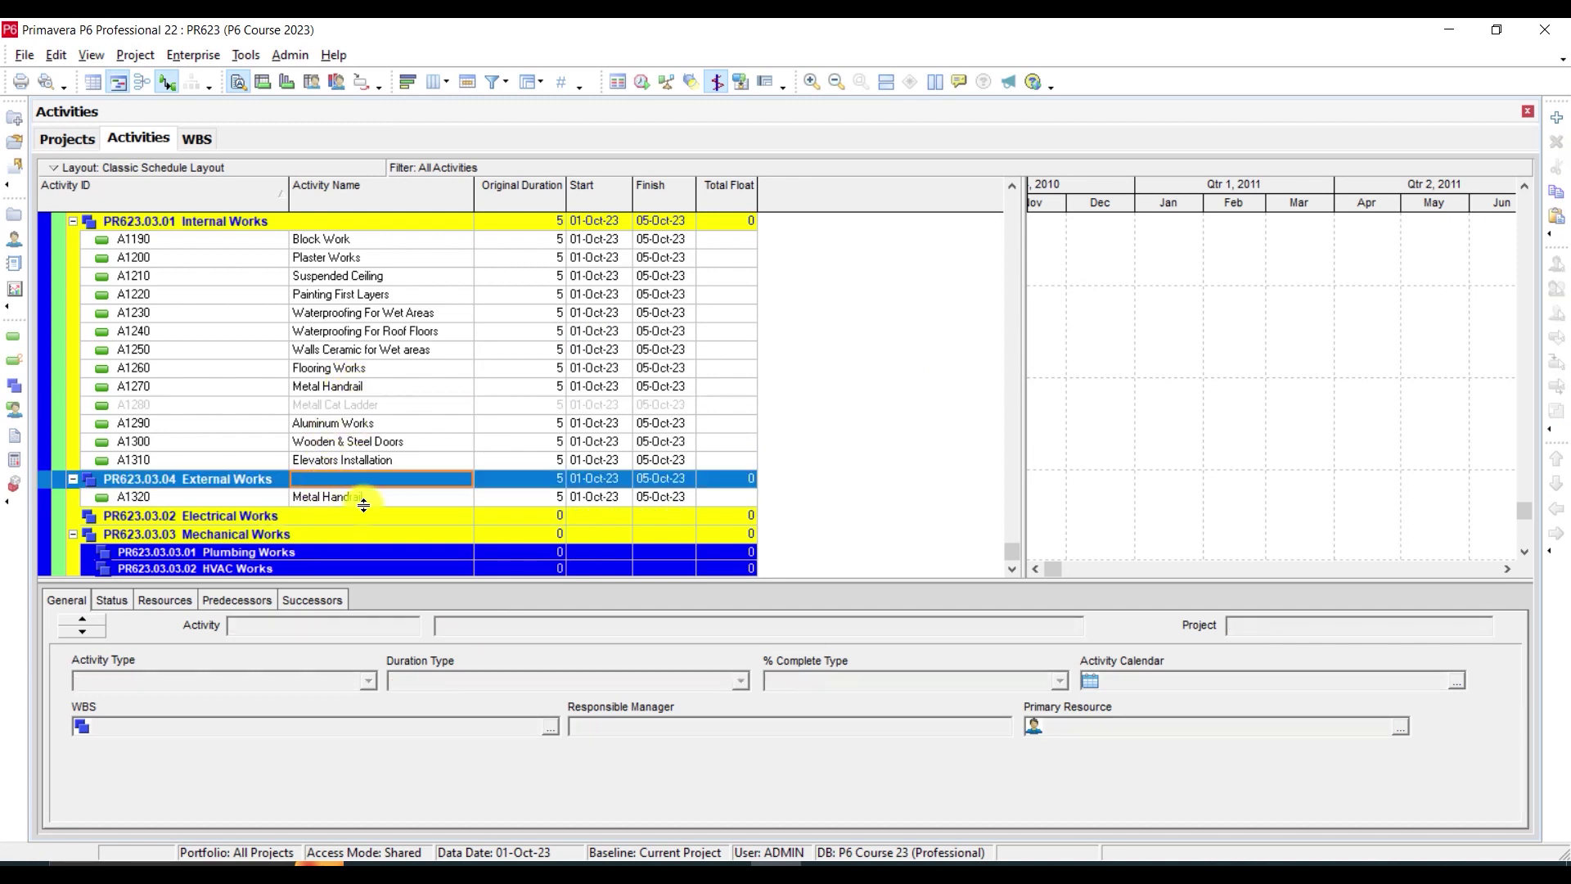
key(ctrl+v)
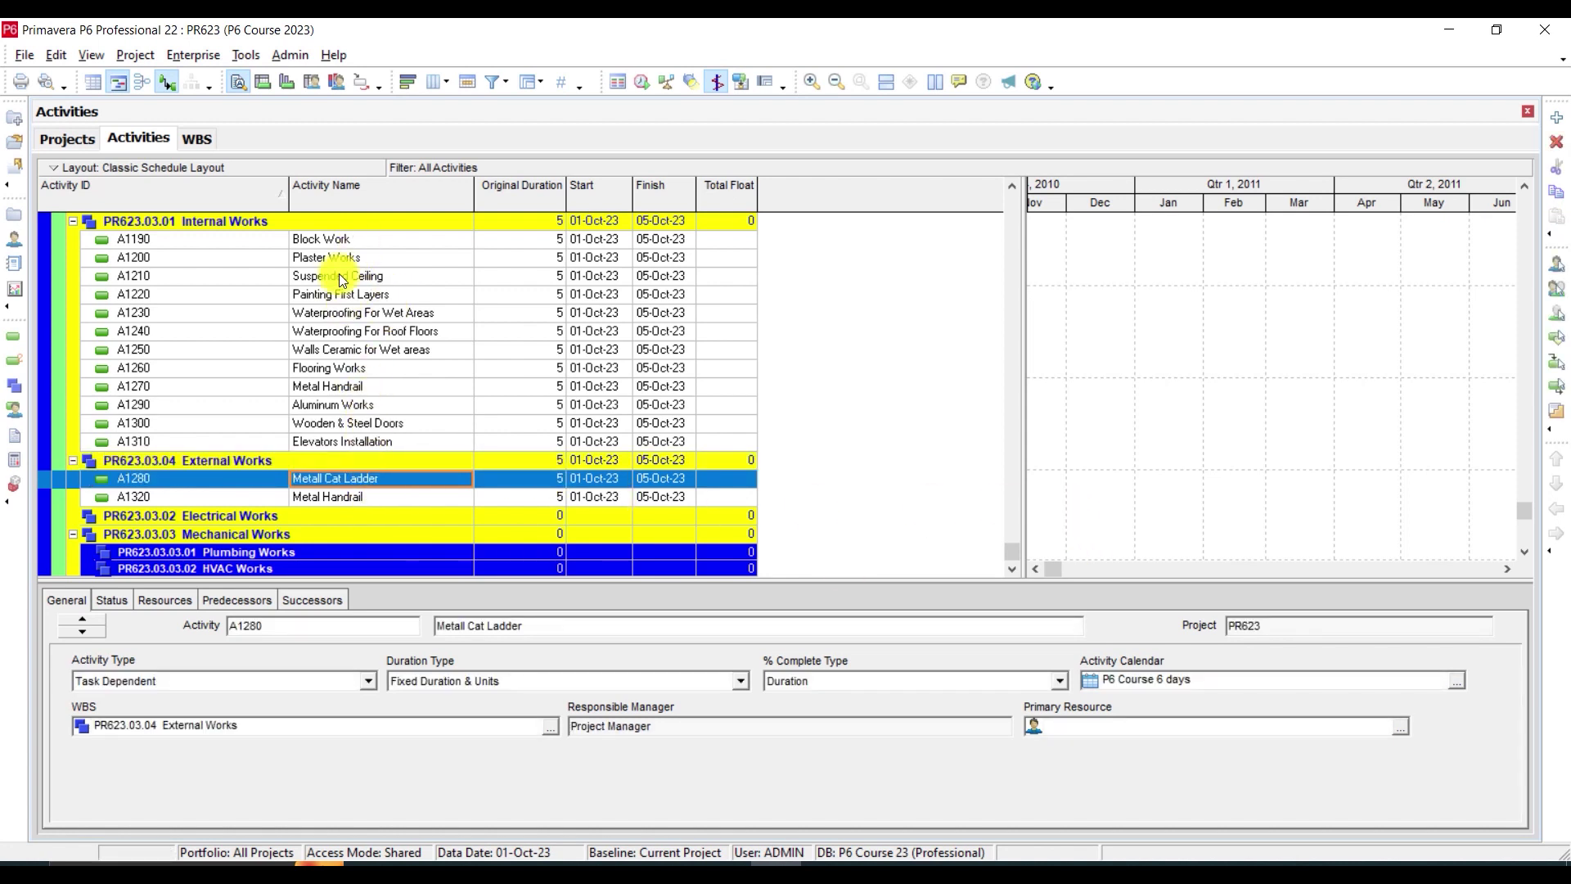
Add an activity named Painting Final Layers under Internal Works, below Elevators Installation.
click(359, 441)
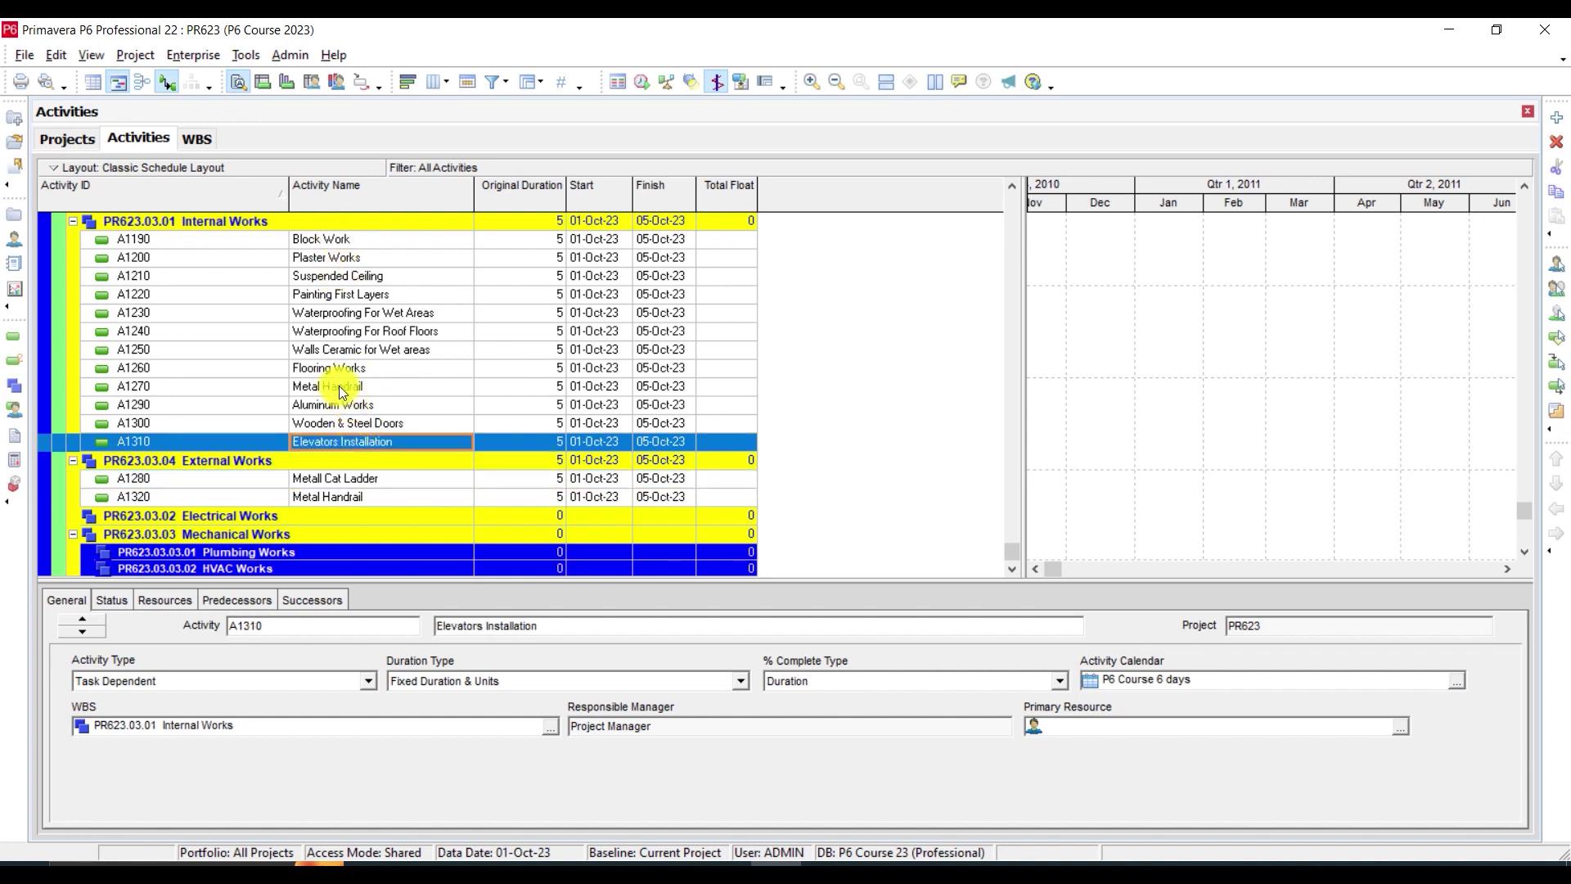
click(339, 297)
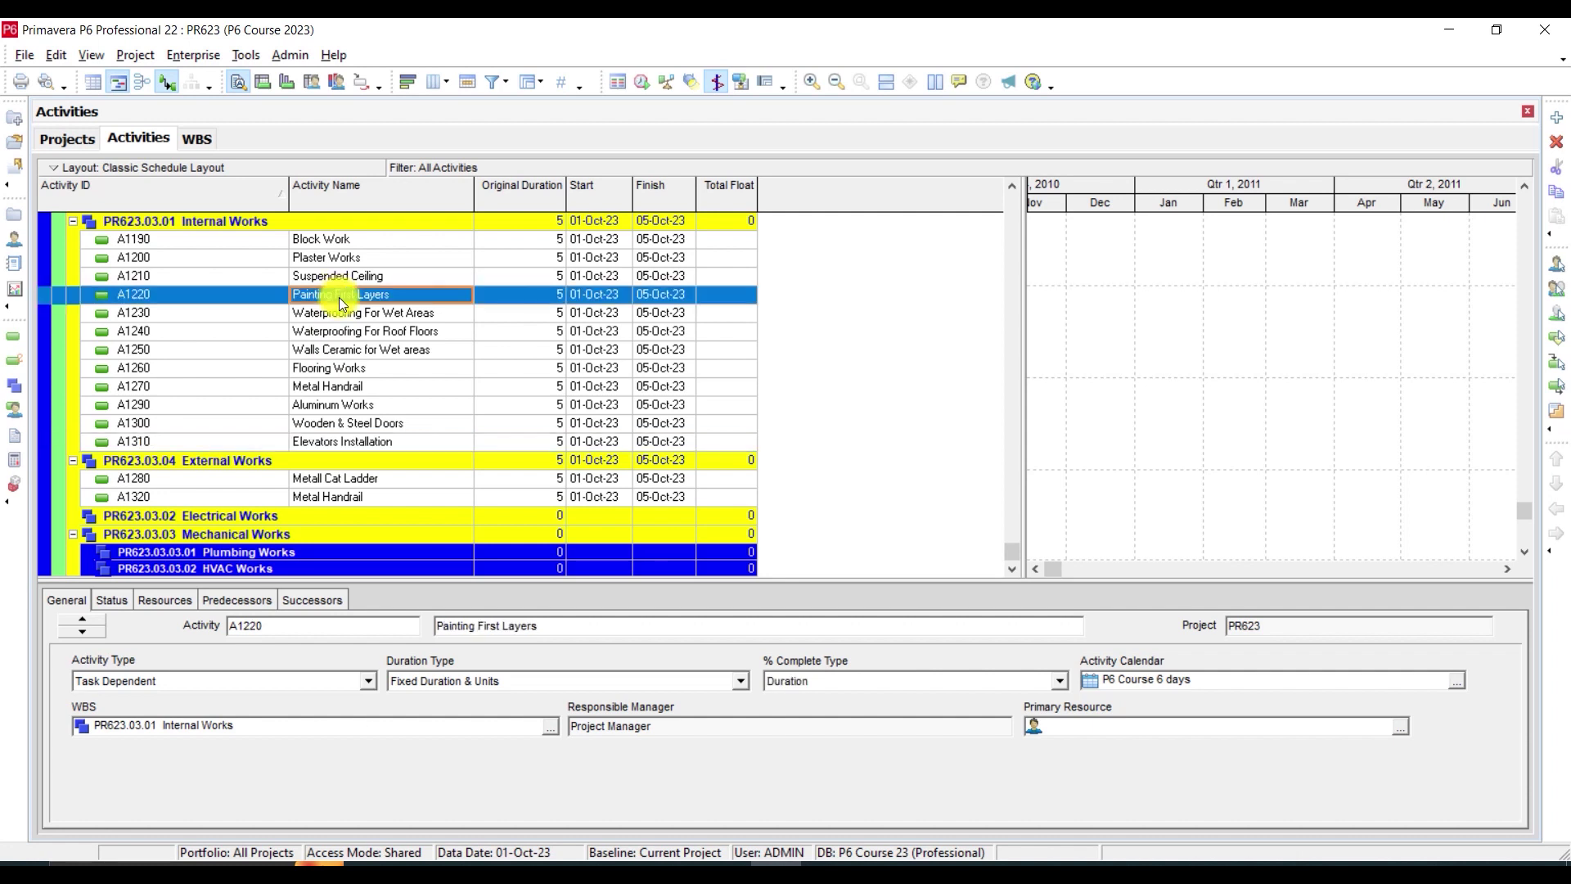
click(349, 441)
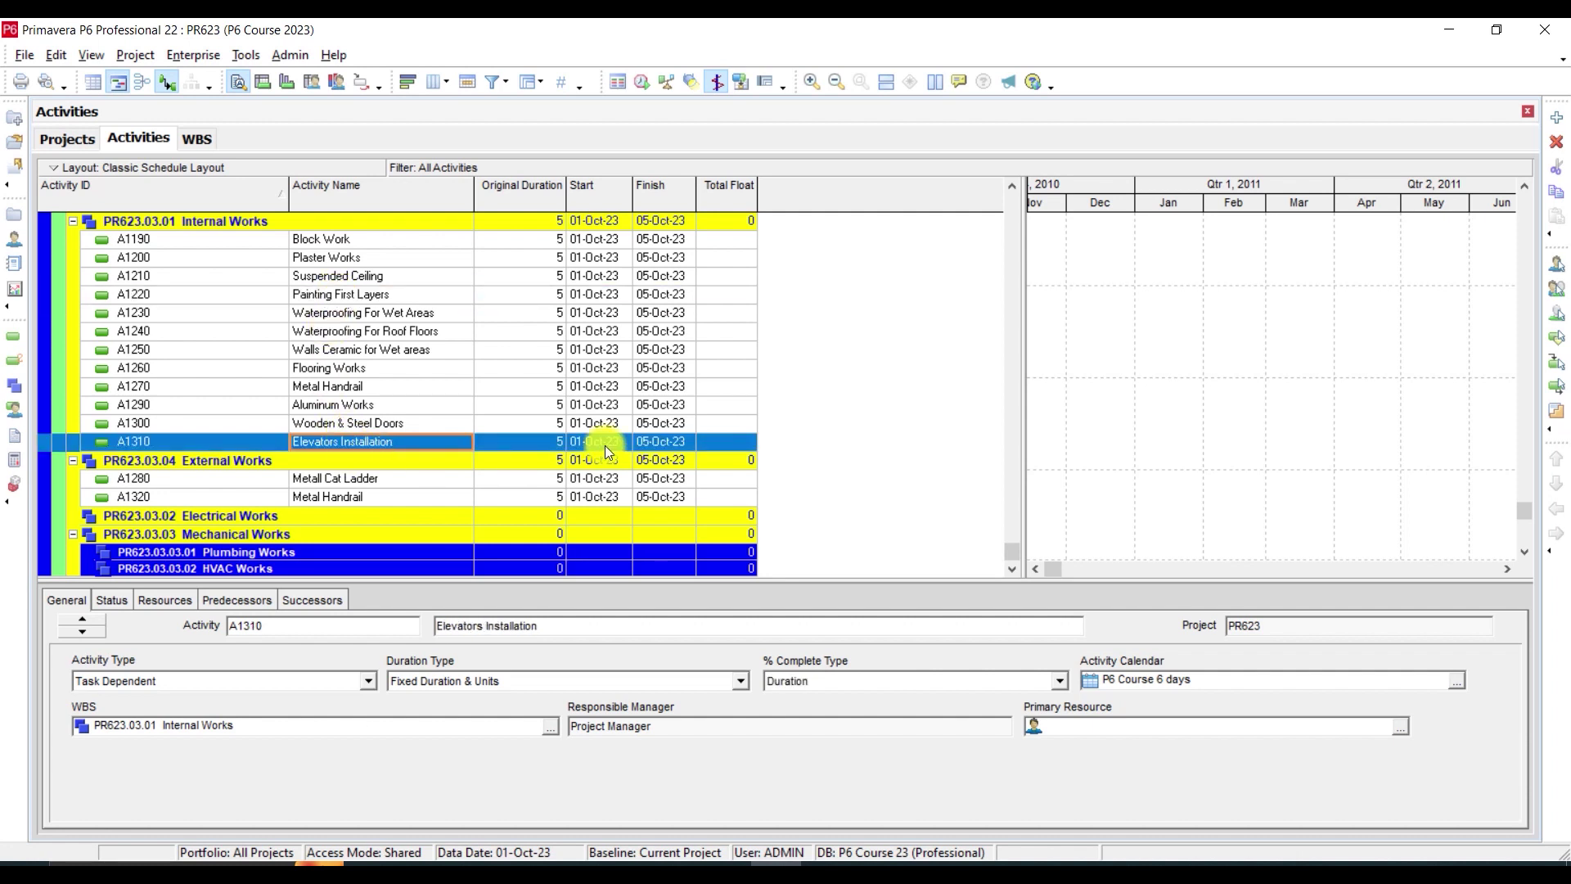
click(1557, 117)
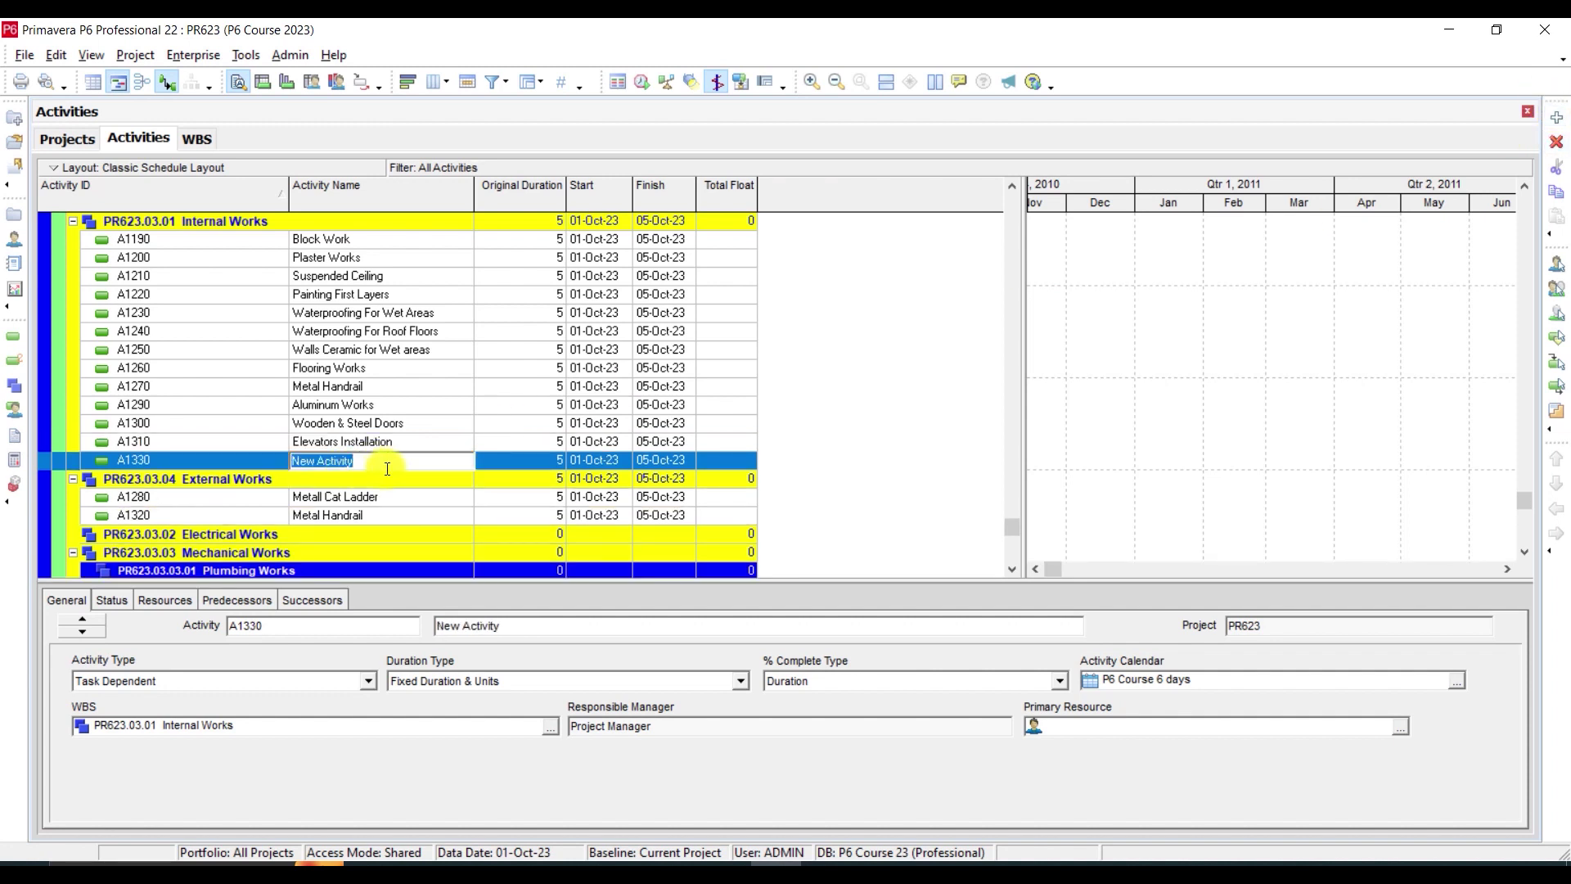
text(F)
key(BackSpace)
text(Painting Final Layers)
key(Return)
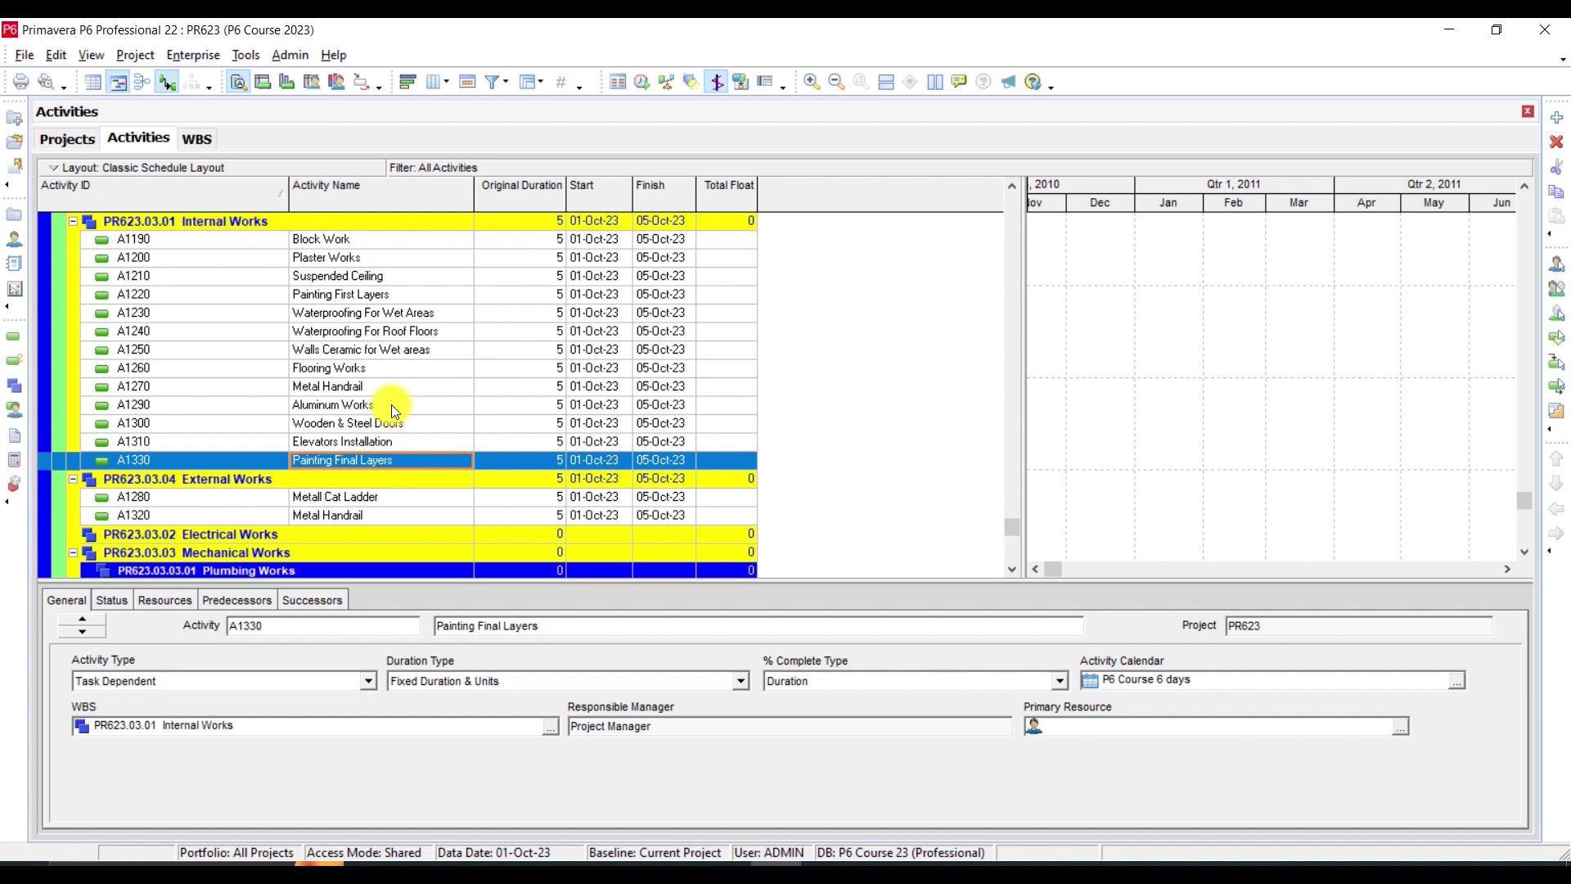
Switch to the Project X workbook in Excel, check the Div 10 bill items, and return to Primavera P6.
scroll(379, 463, down, 1)
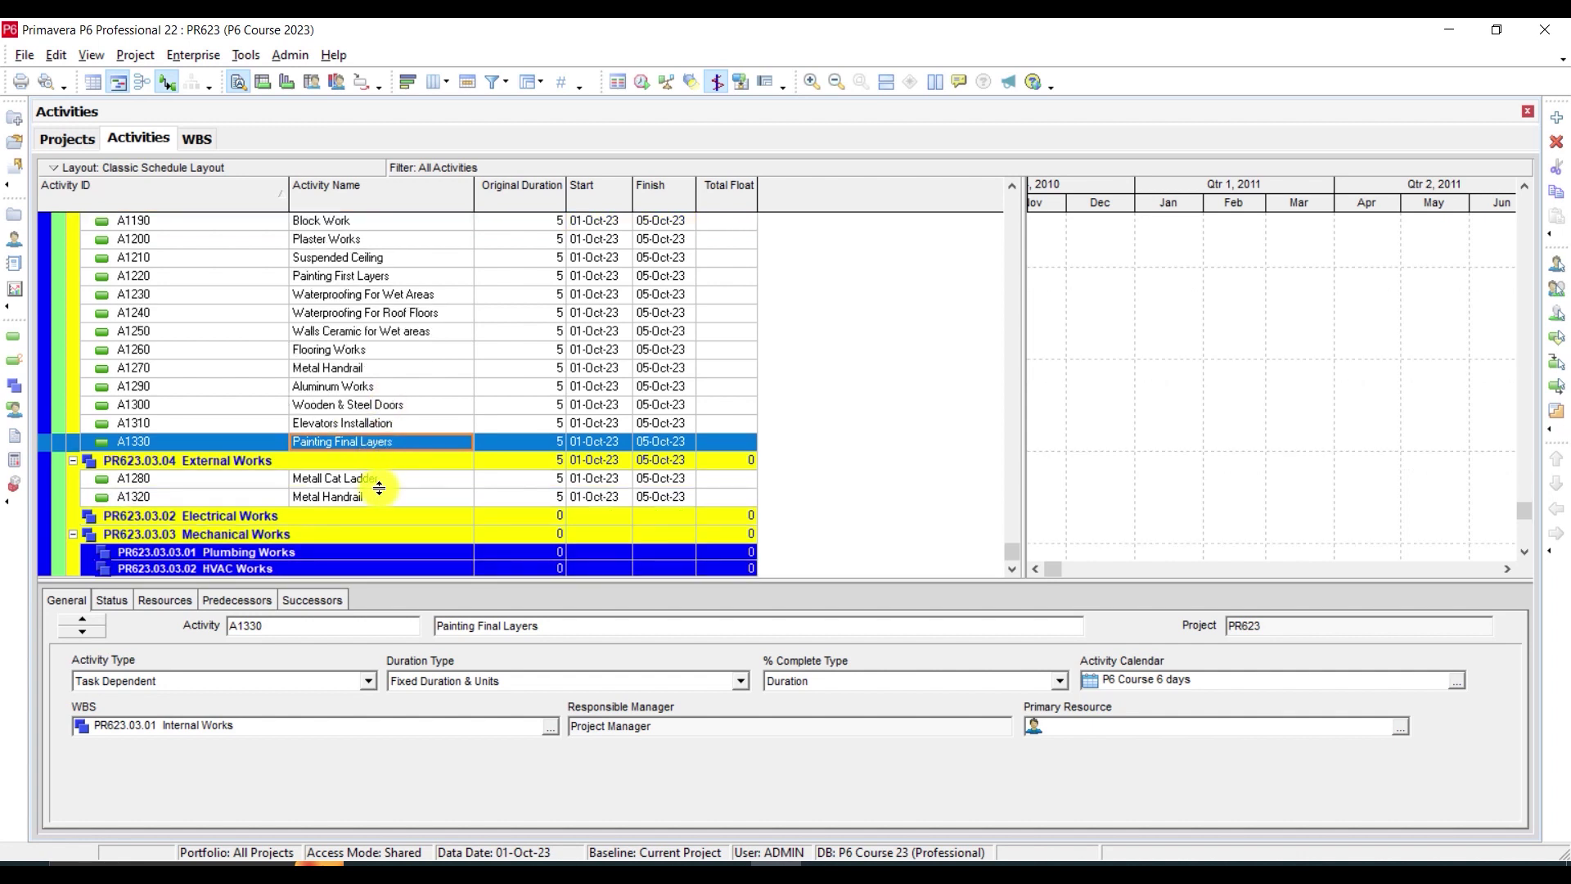
scroll(379, 487, up, 2)
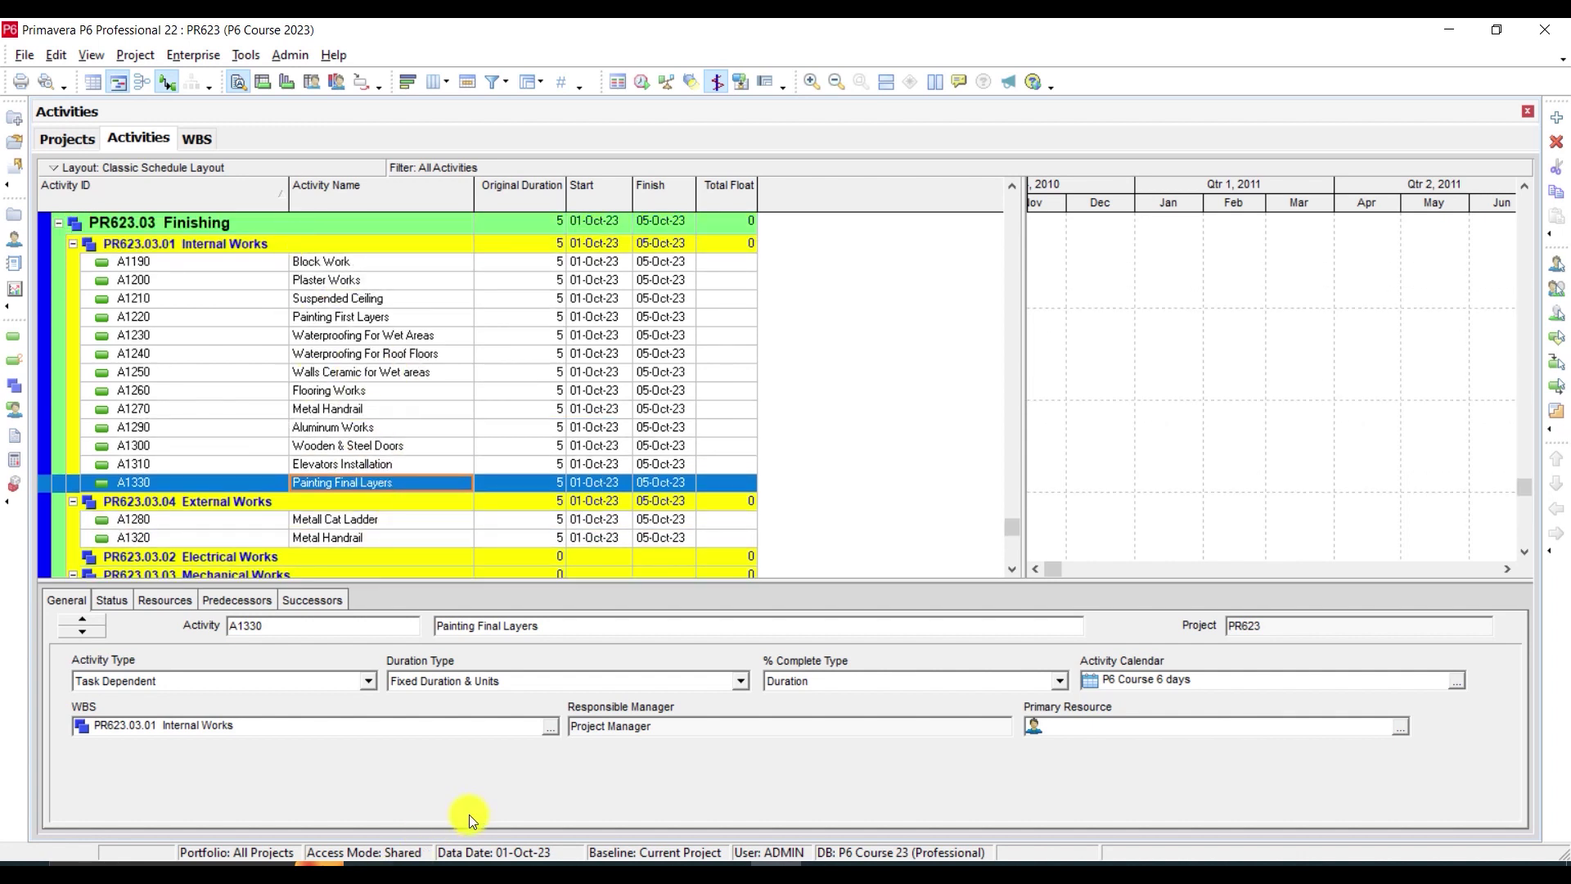
click(678, 877)
scroll(471, 698, down, 5)
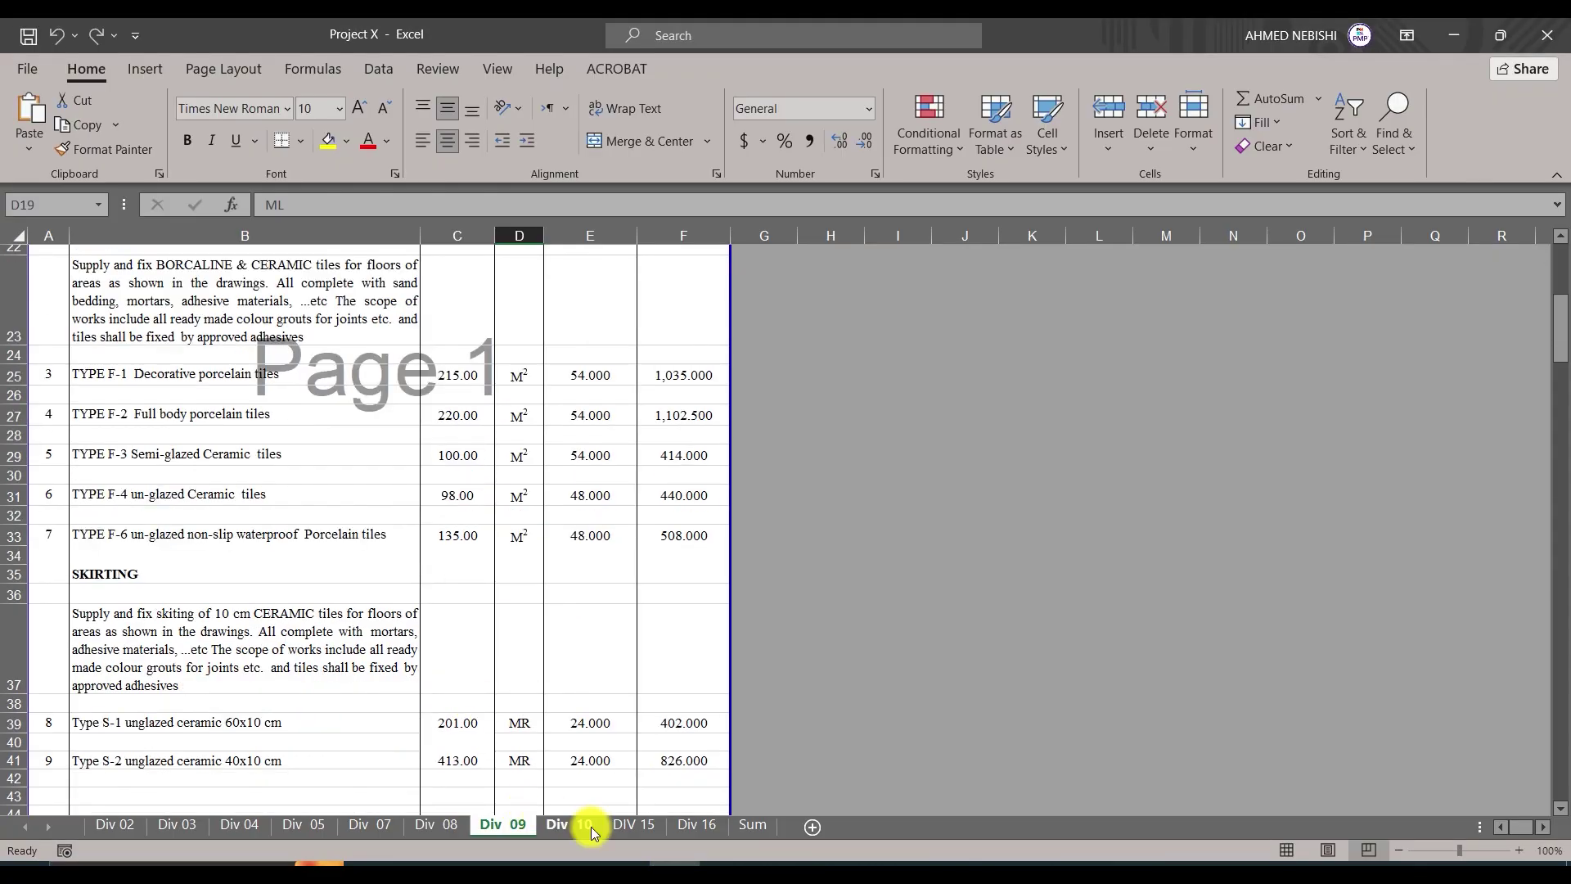
click(562, 834)
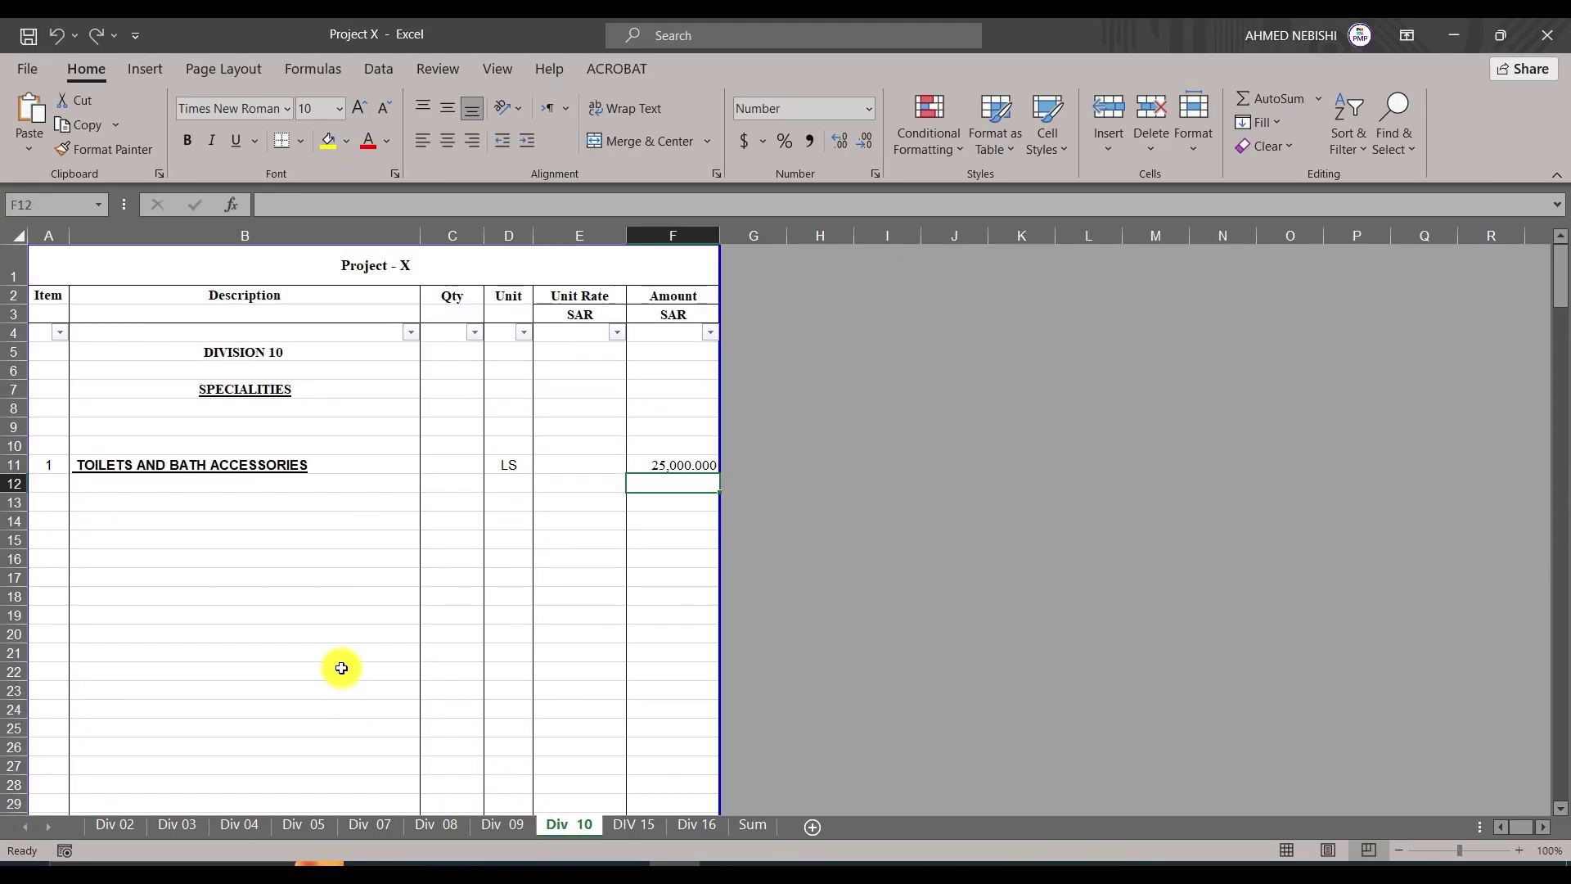
key(alt+Tab)
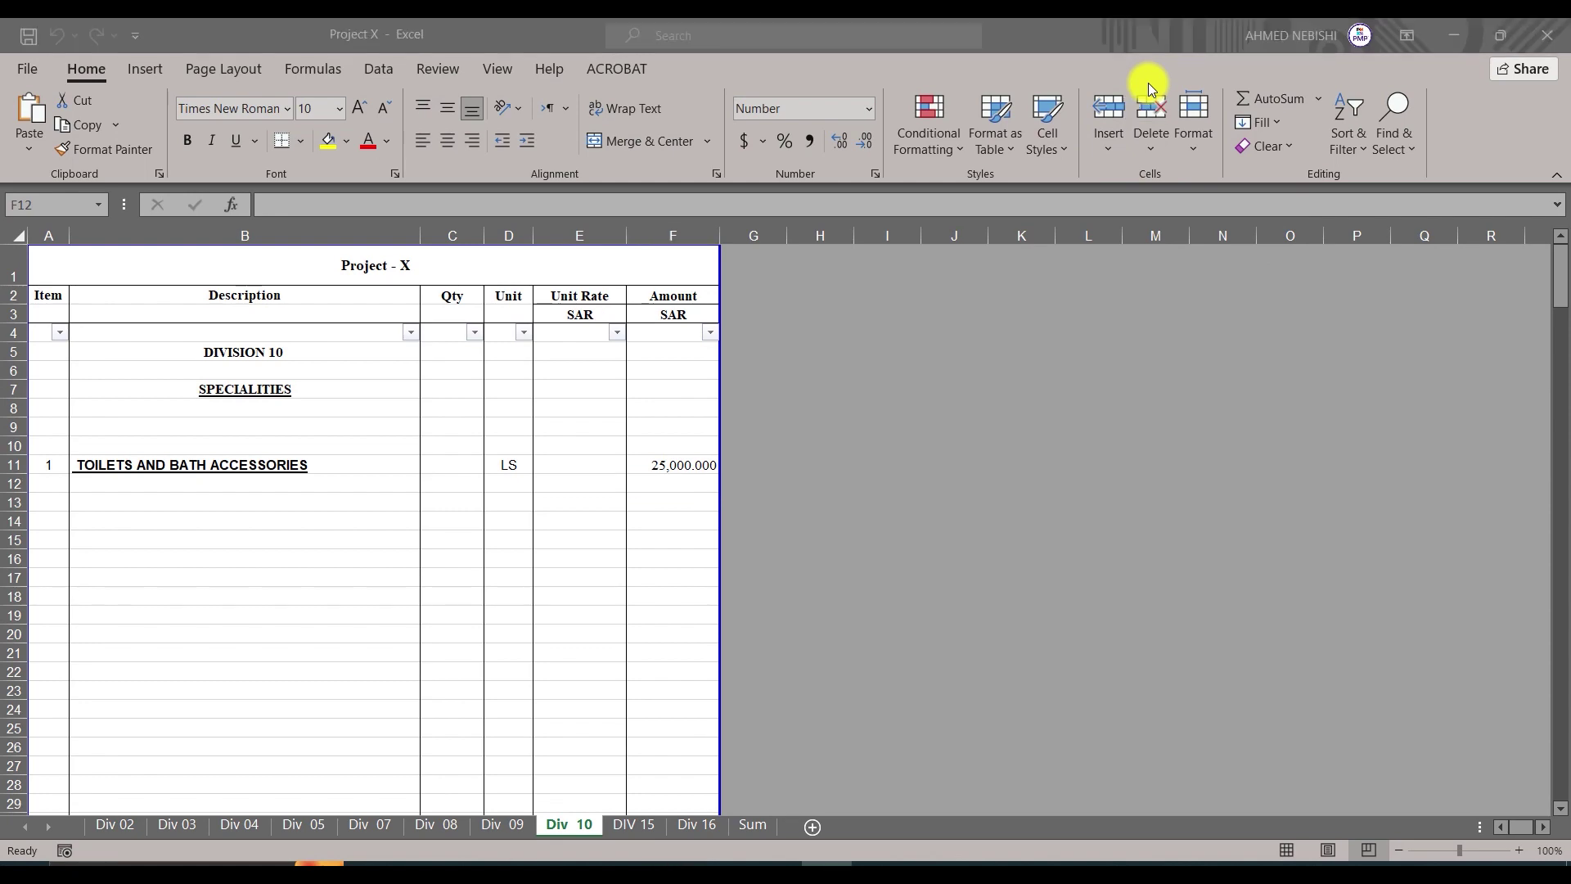
click(1447, 34)
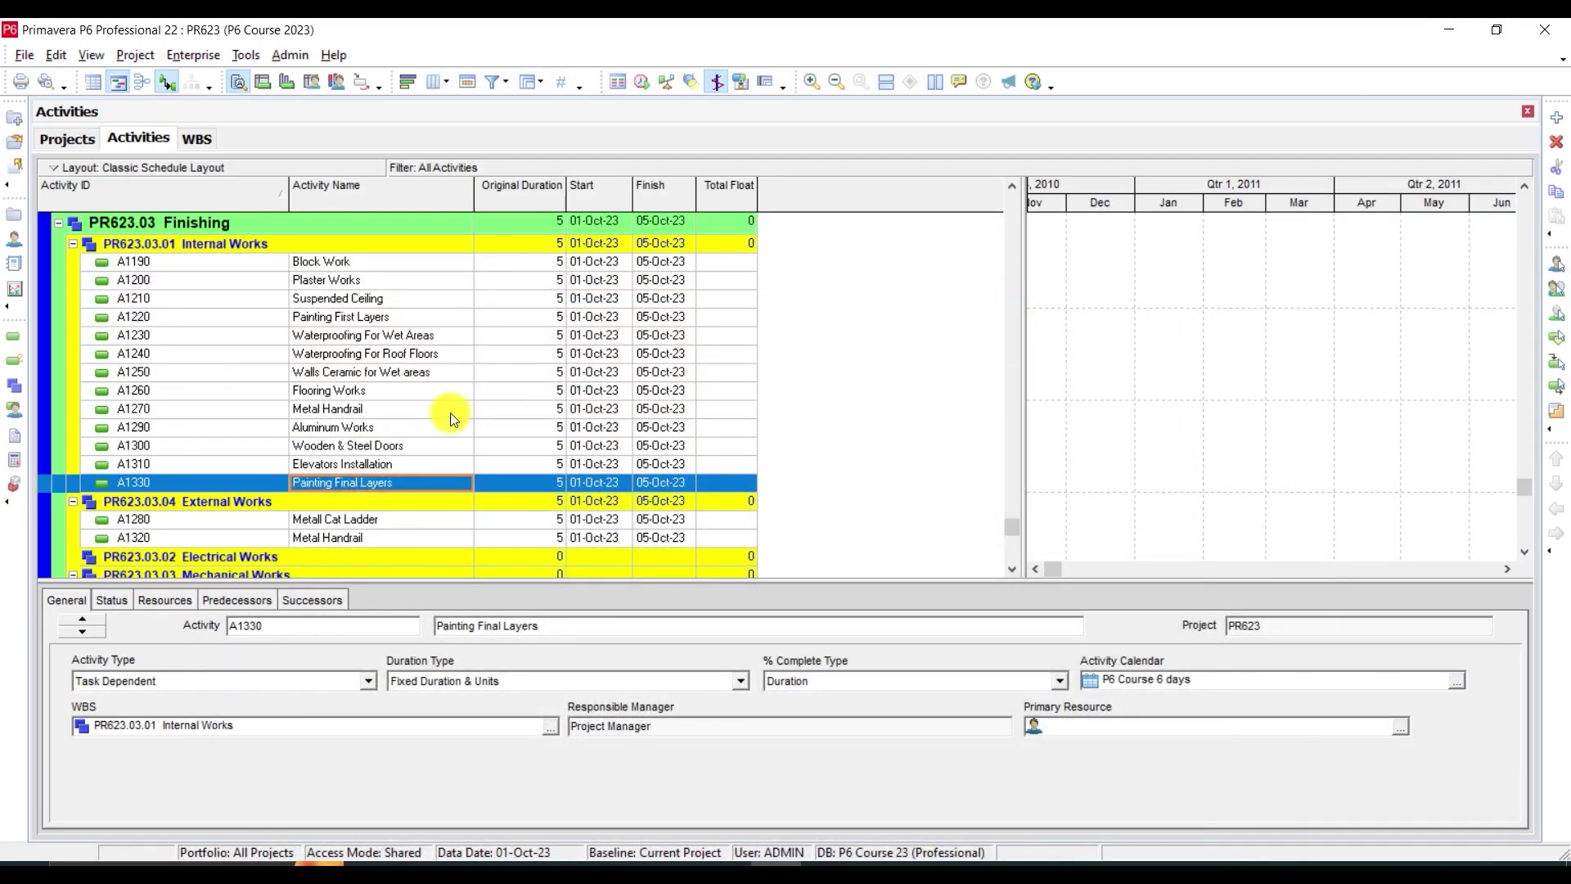
Add a new activity under External Works.
scroll(450, 412, down, 1)
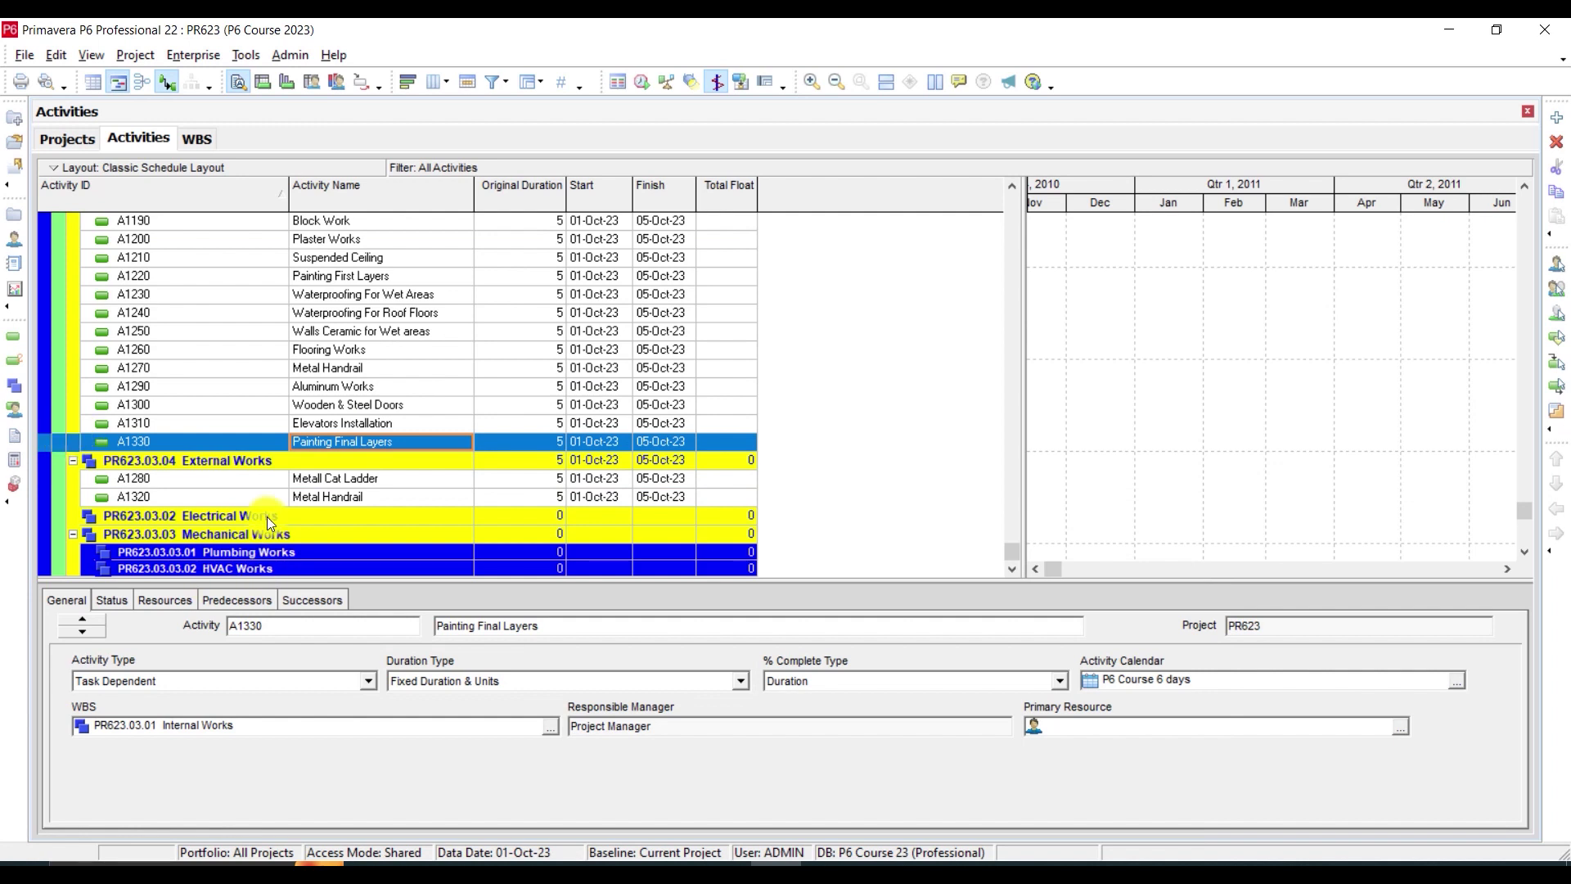
click(298, 464)
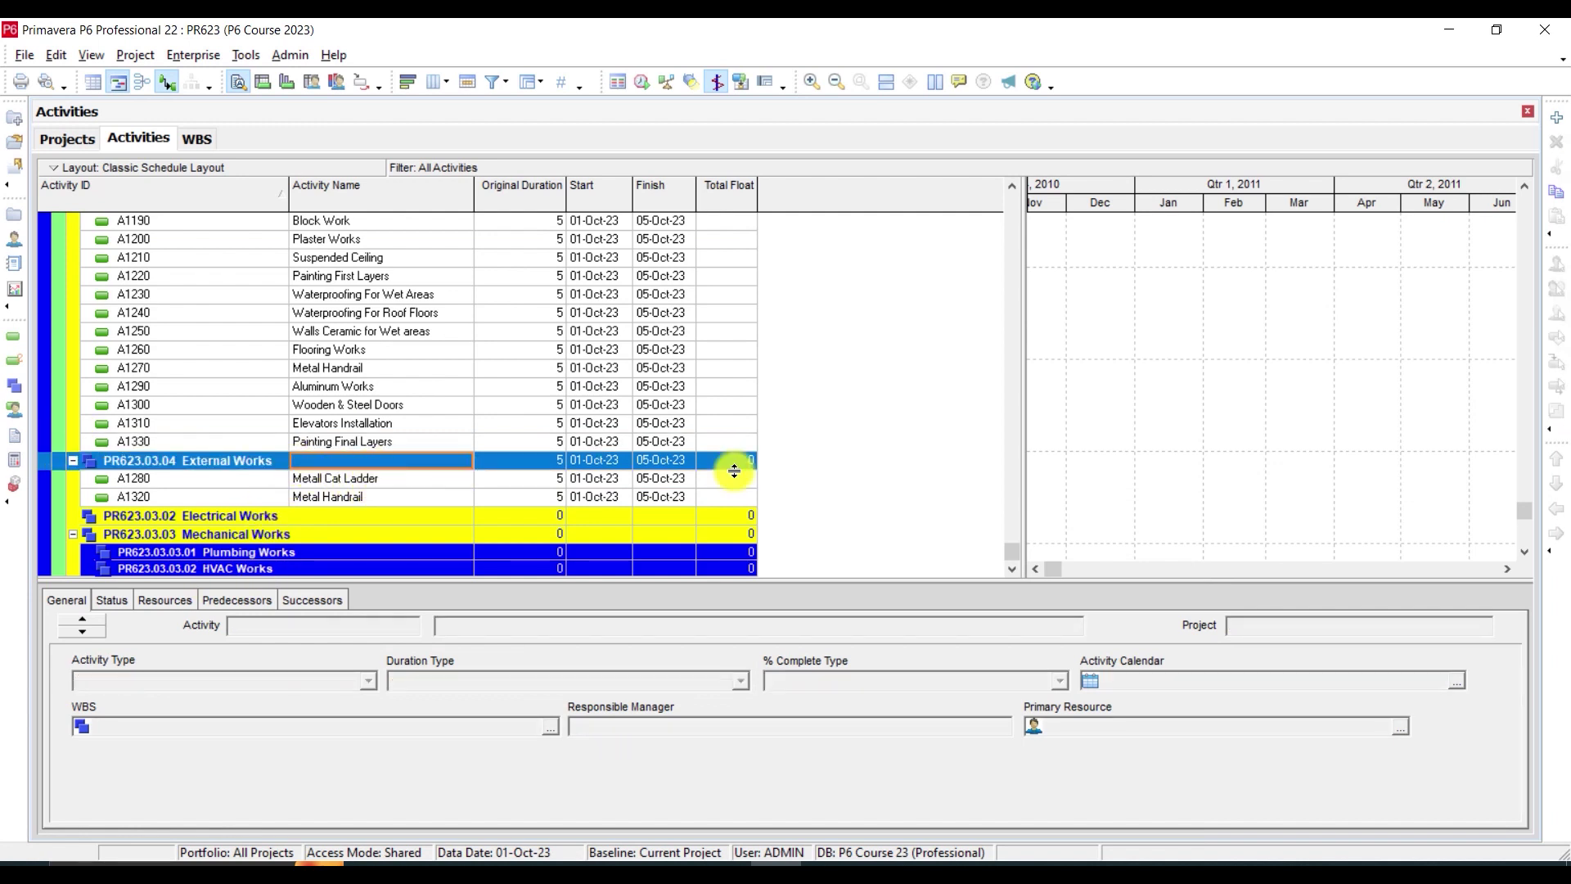
click(1559, 119)
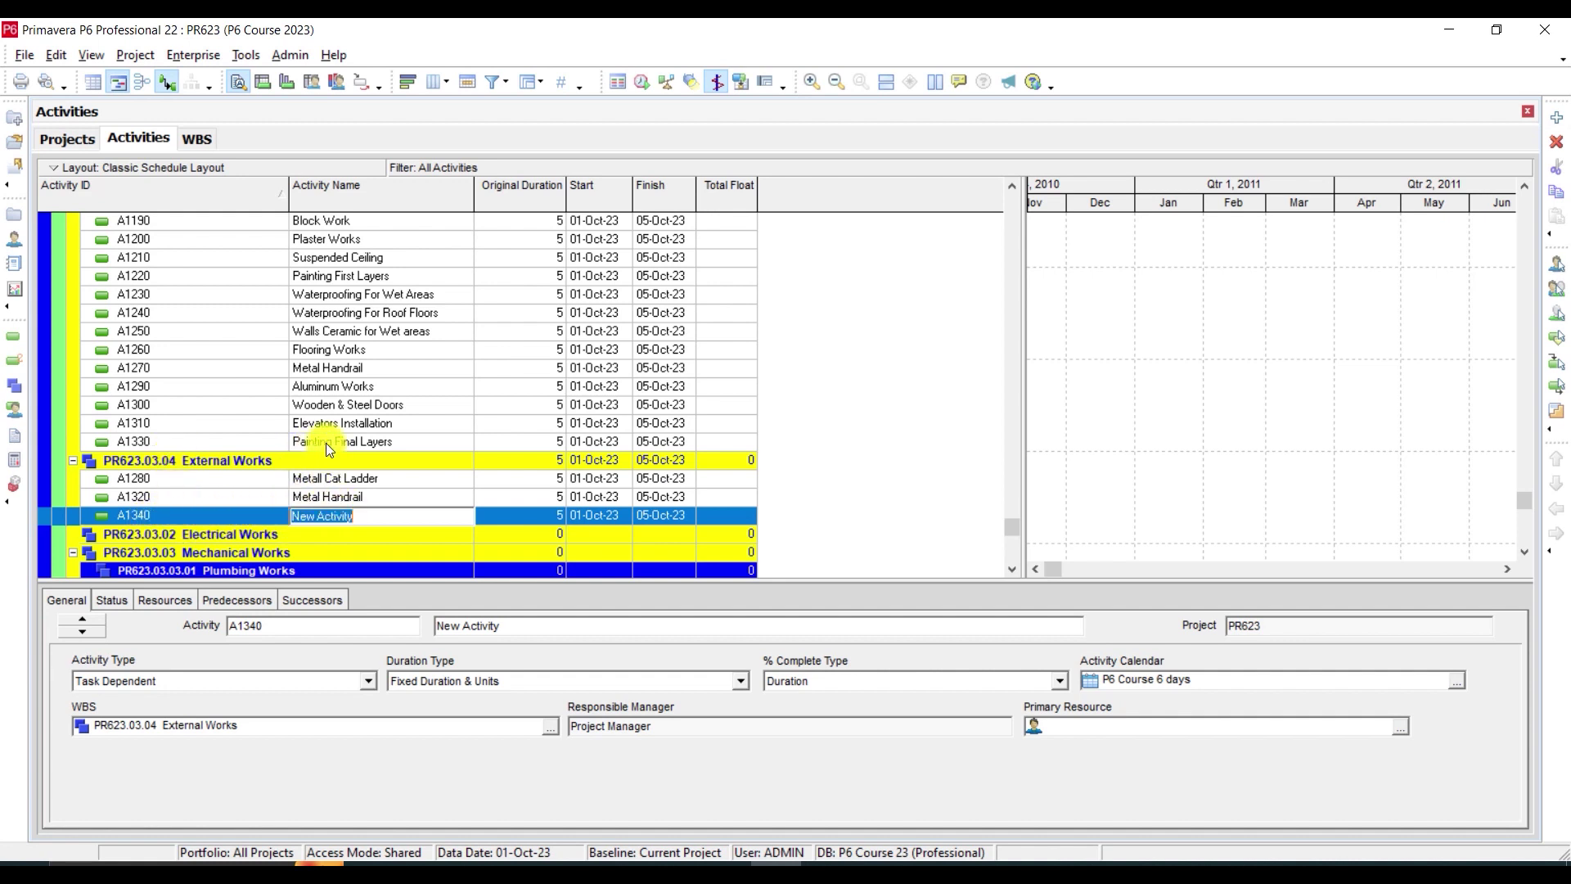
Set the new External Works activity's ID to A1331 and re-sort the activities by ID in ascending order.
click(174, 518)
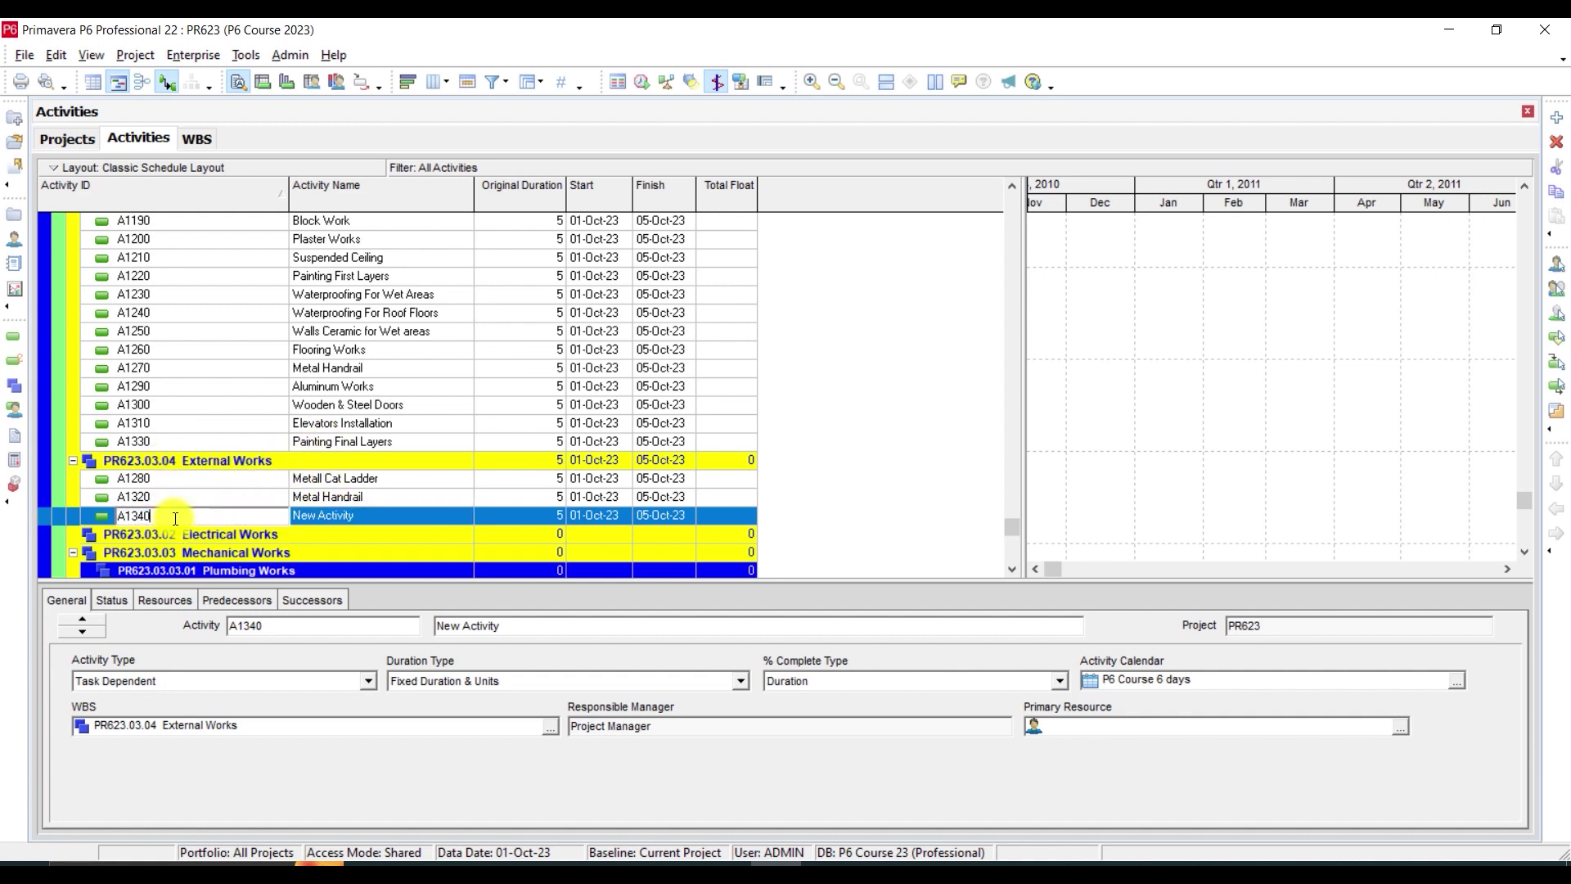
key(BackSpace)
key(BackSpace)
text(31)
key(Return)
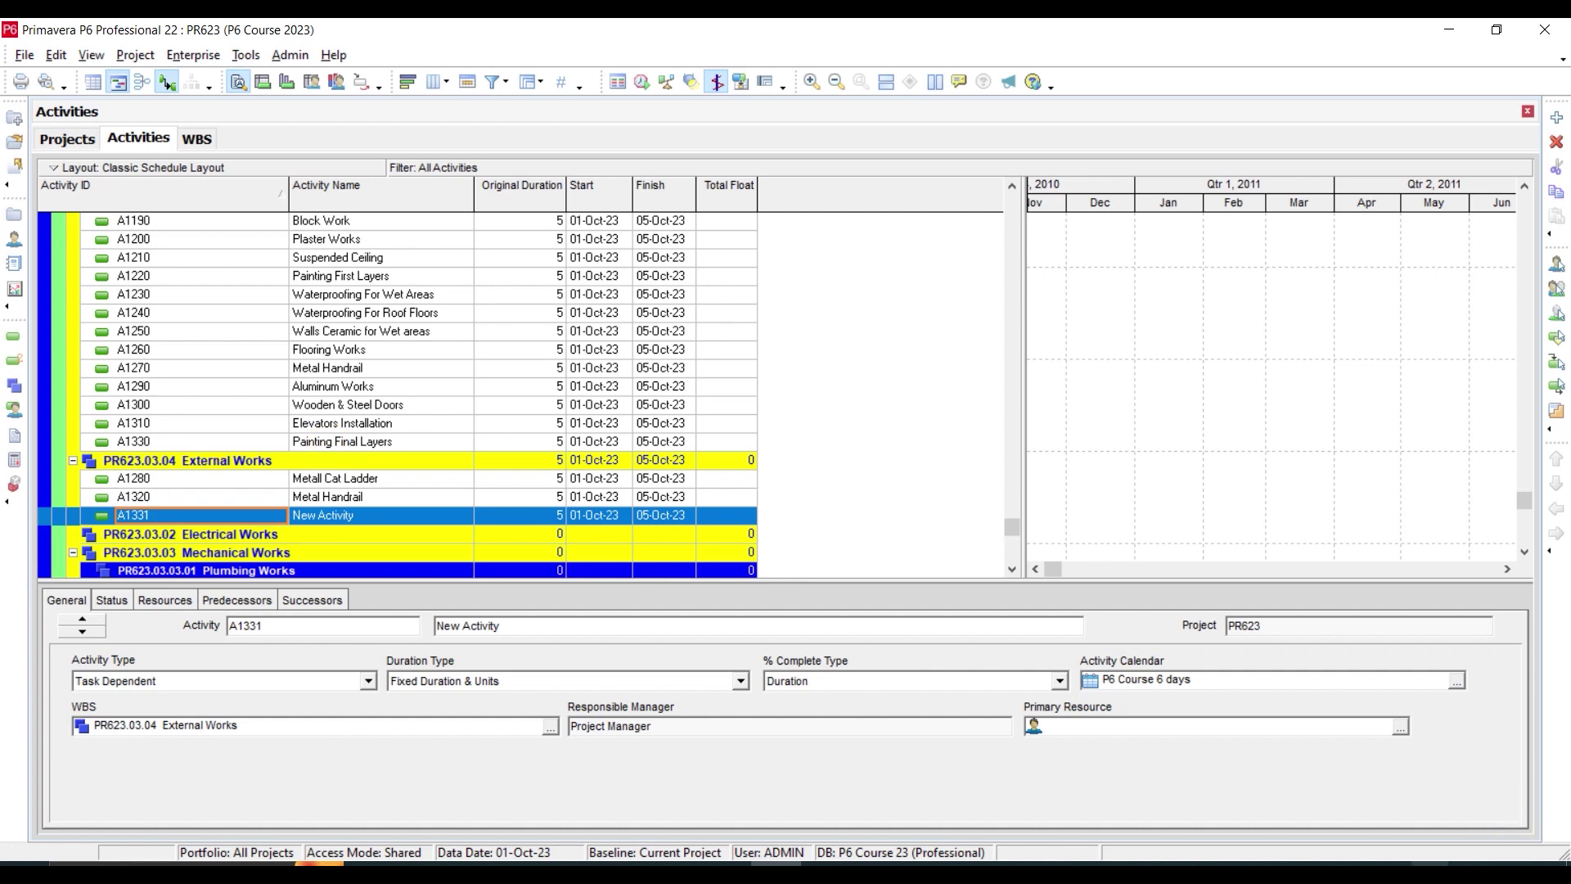
click(1379, 861)
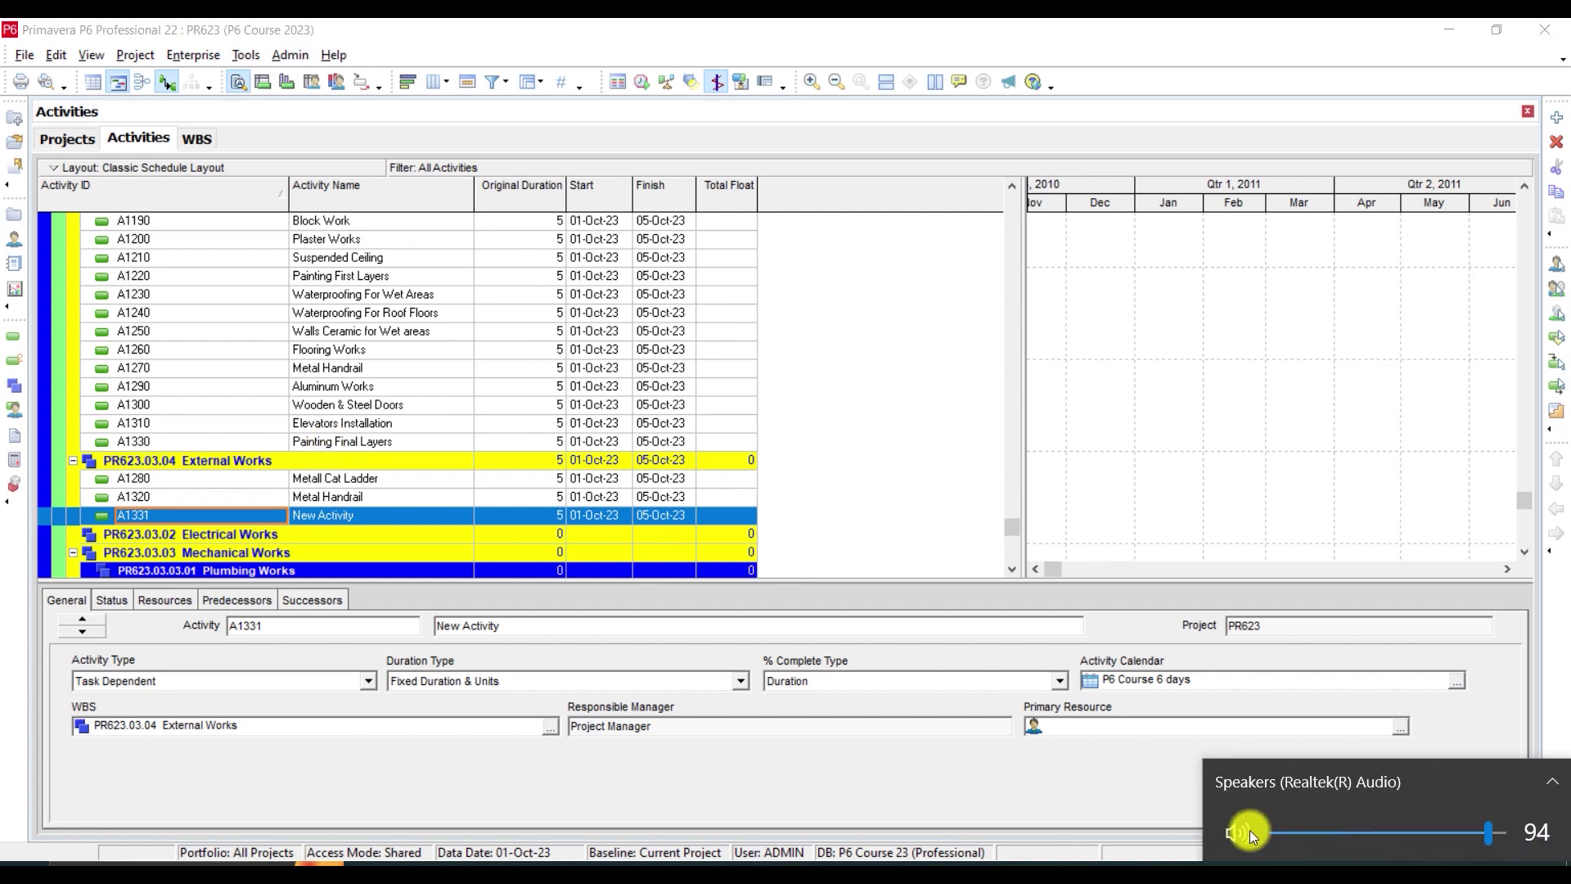
click(1386, 862)
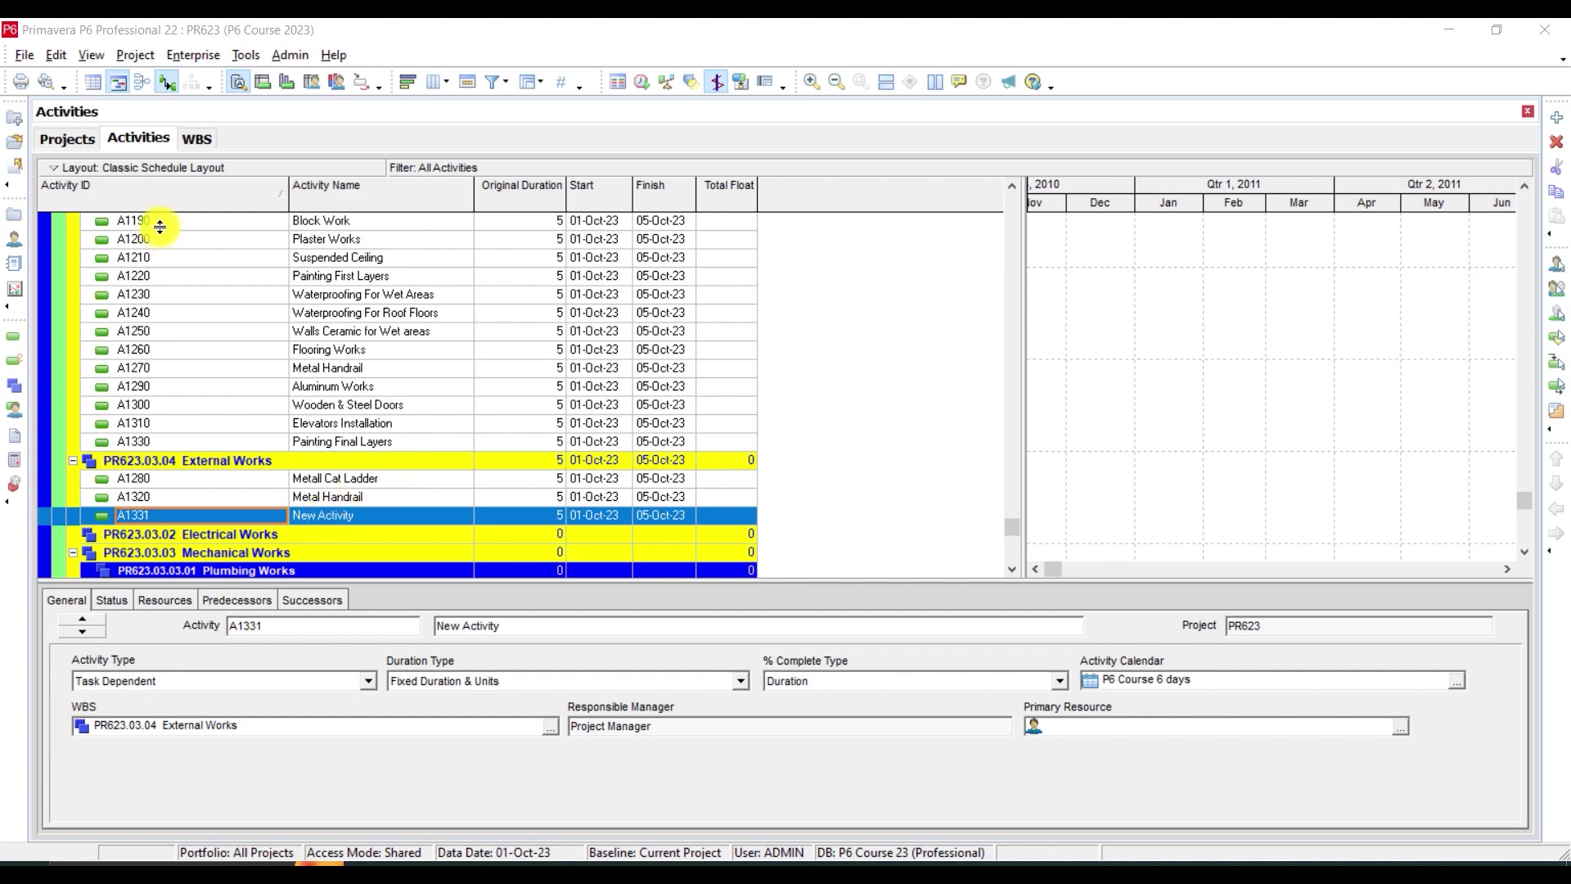
click(181, 190)
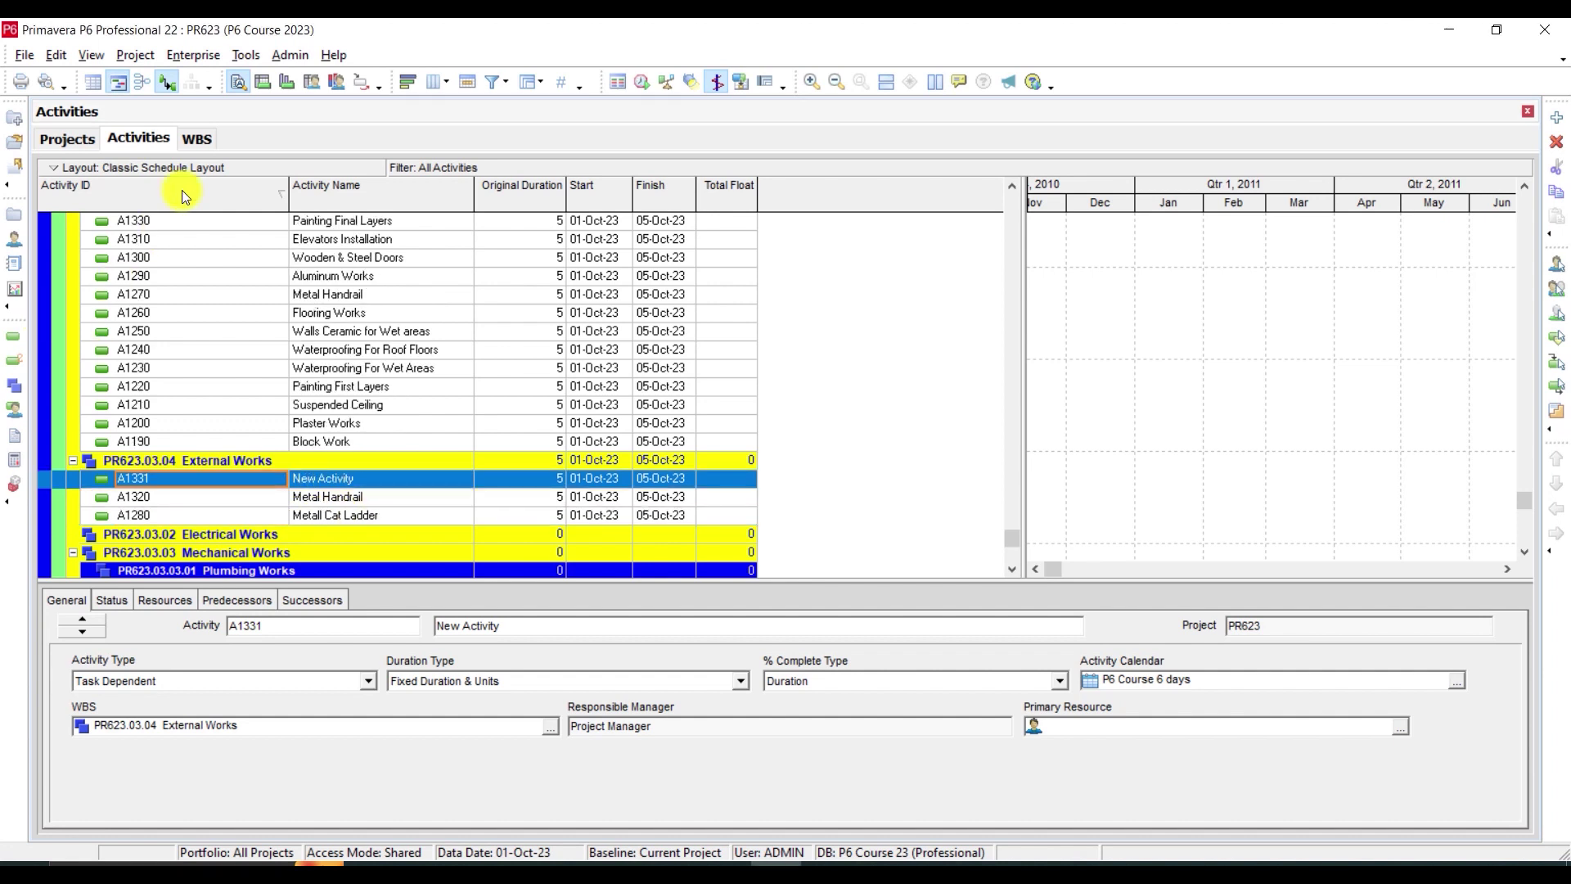
click(182, 190)
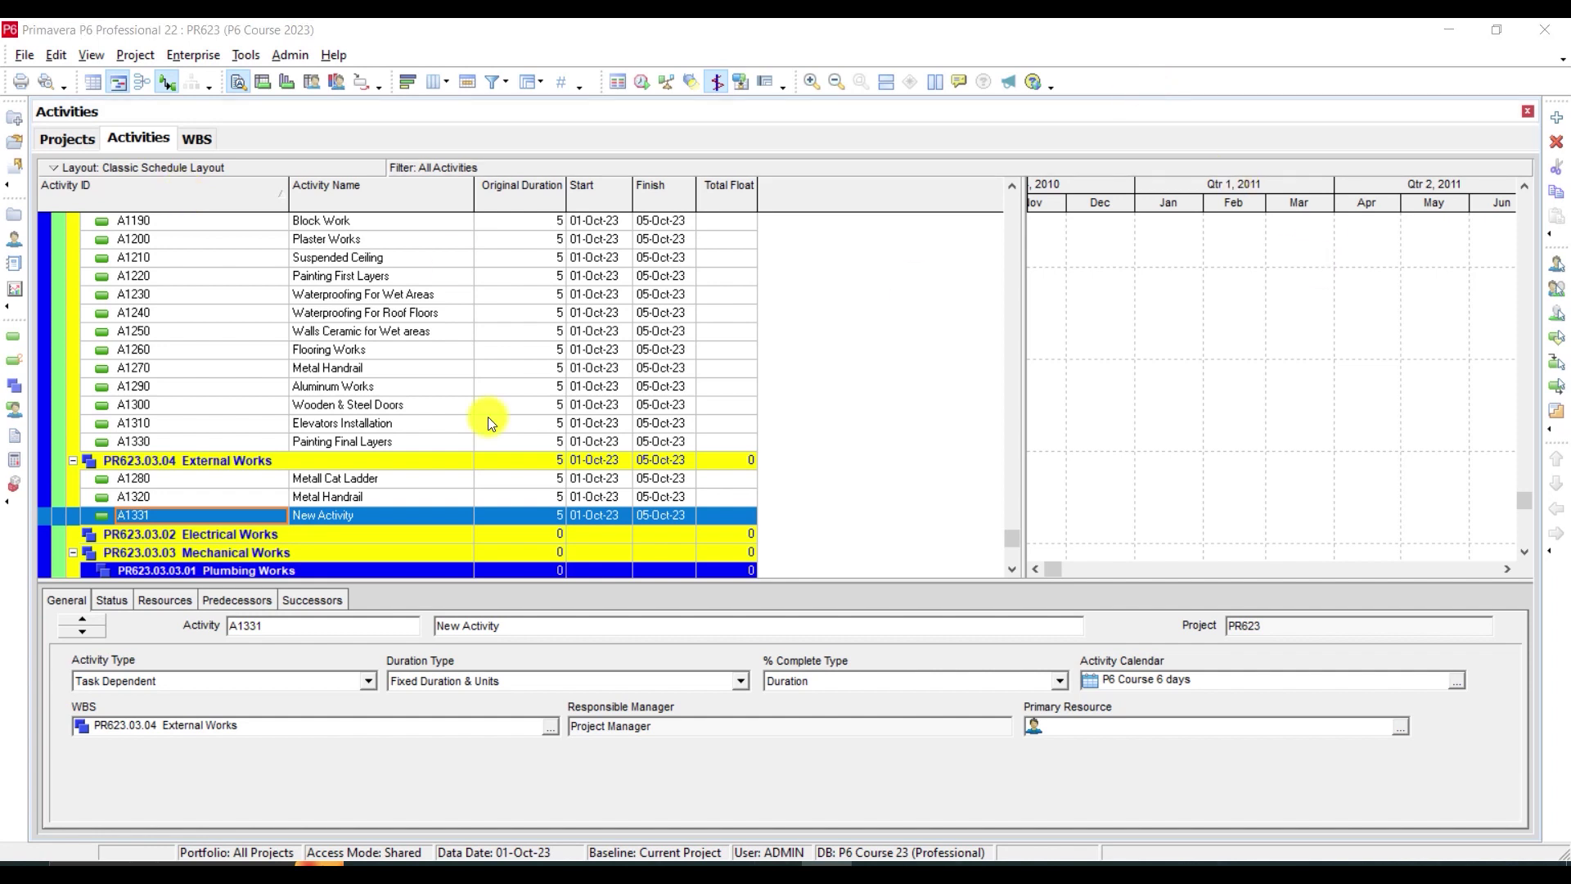
Change the new External Works activity's ID to A281 and re-sort the activities by ID in ascending order.
click(154, 519)
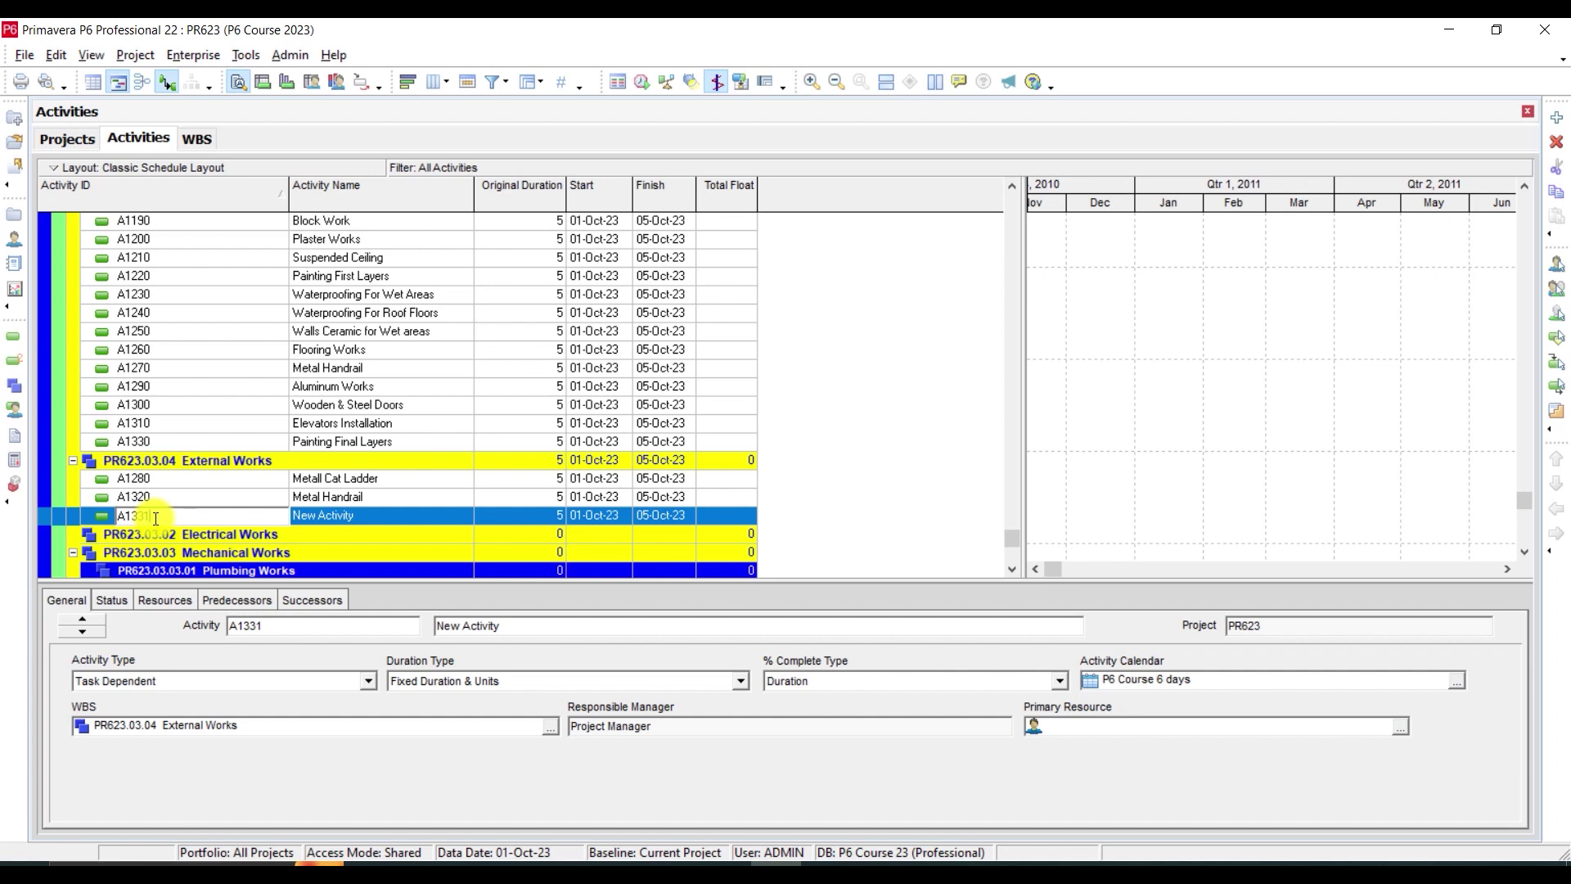
key(BackSpace)
key(BackSpace)
key(BackSpace)
key(BackSpace)
text(281)
key(Return)
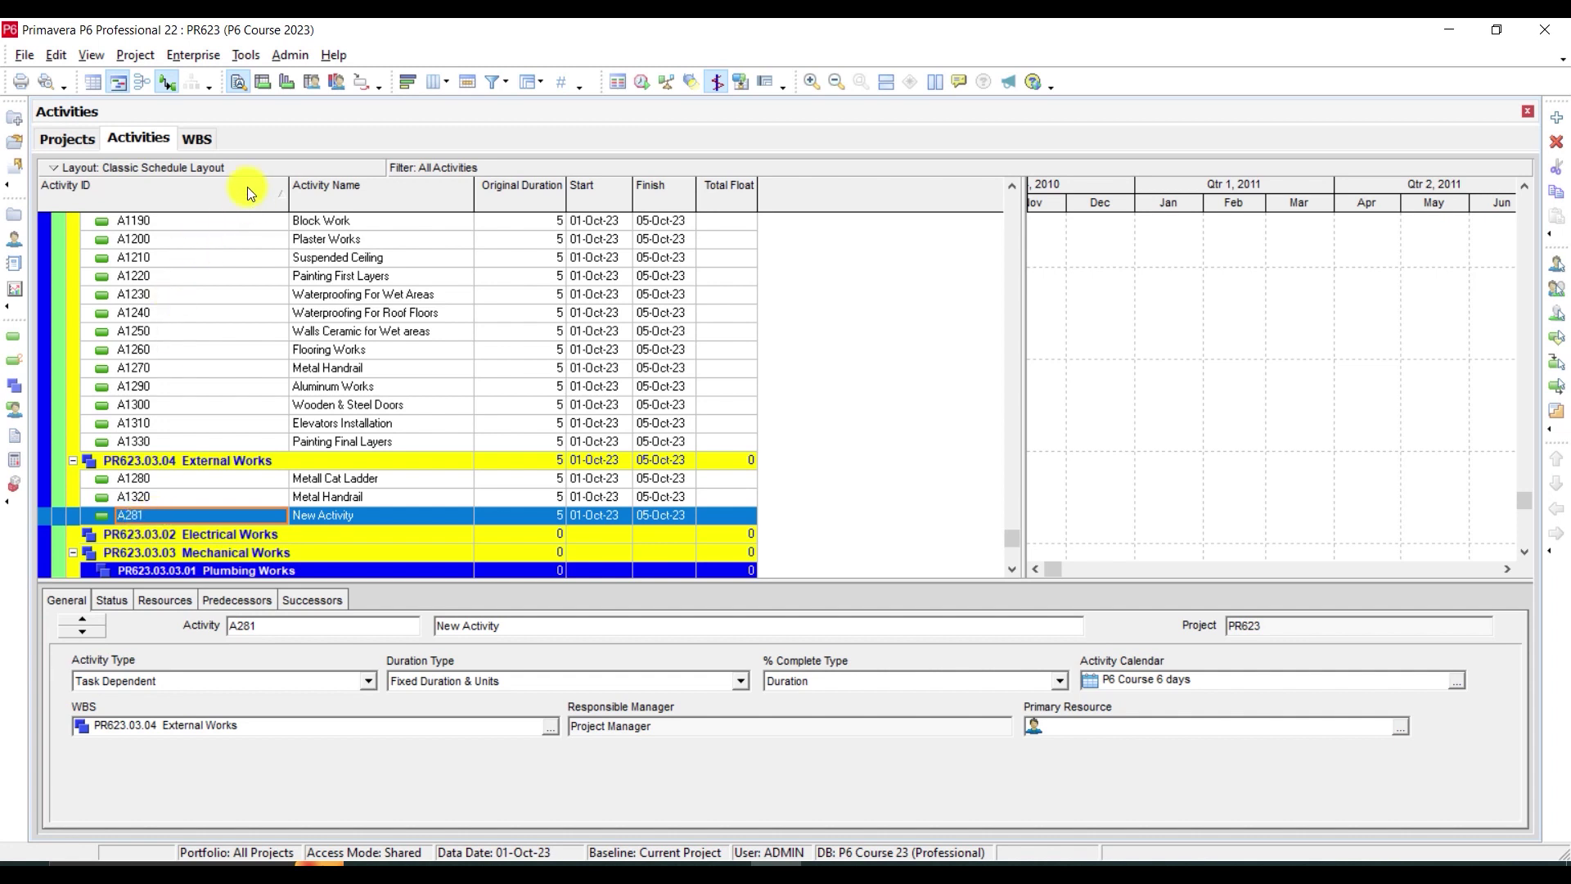
click(248, 189)
click(247, 189)
Set the activity ID of Metal Handrail under External Works to A1380.
click(169, 500)
key(BackSpace)
key(BackSpace)
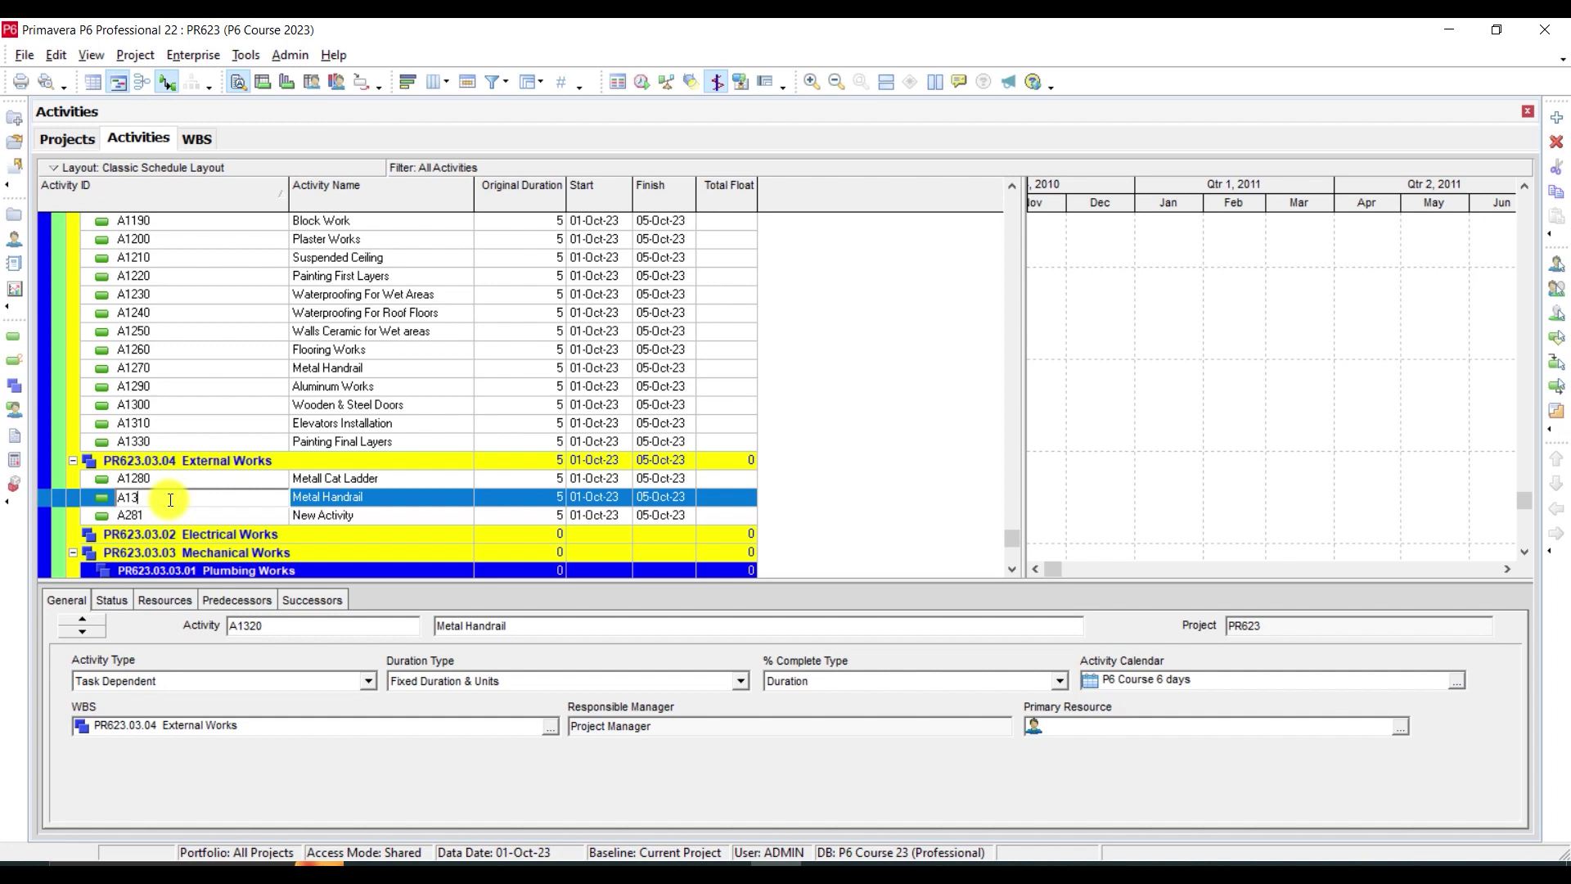
text(80)
key(Return)
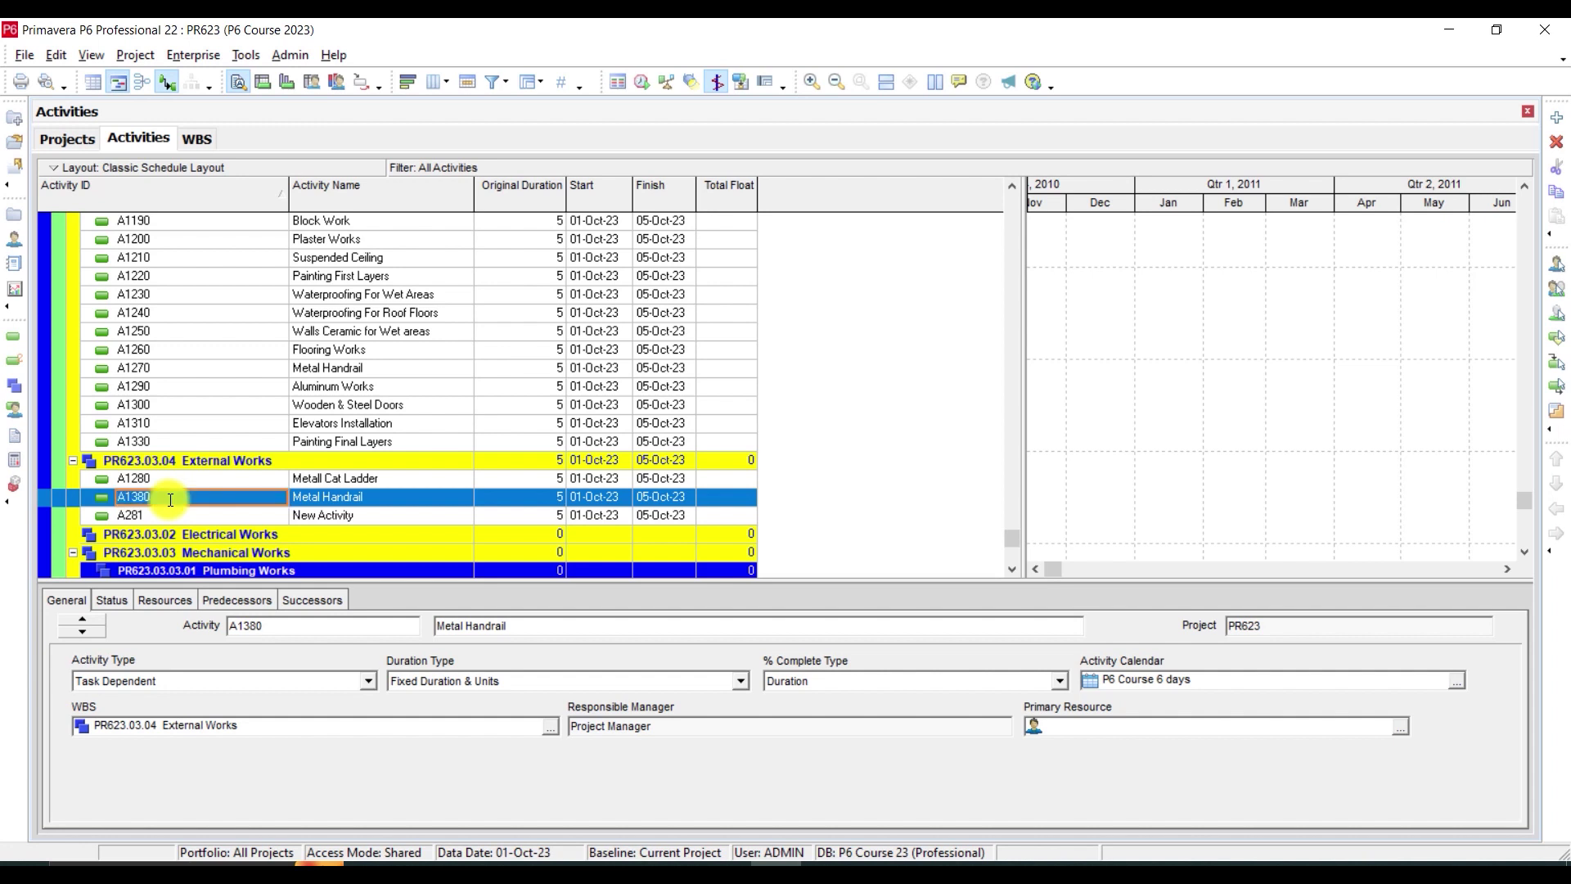
Set the activity ID of Metall Cat Ladder under External Works to A1370.
click(170, 480)
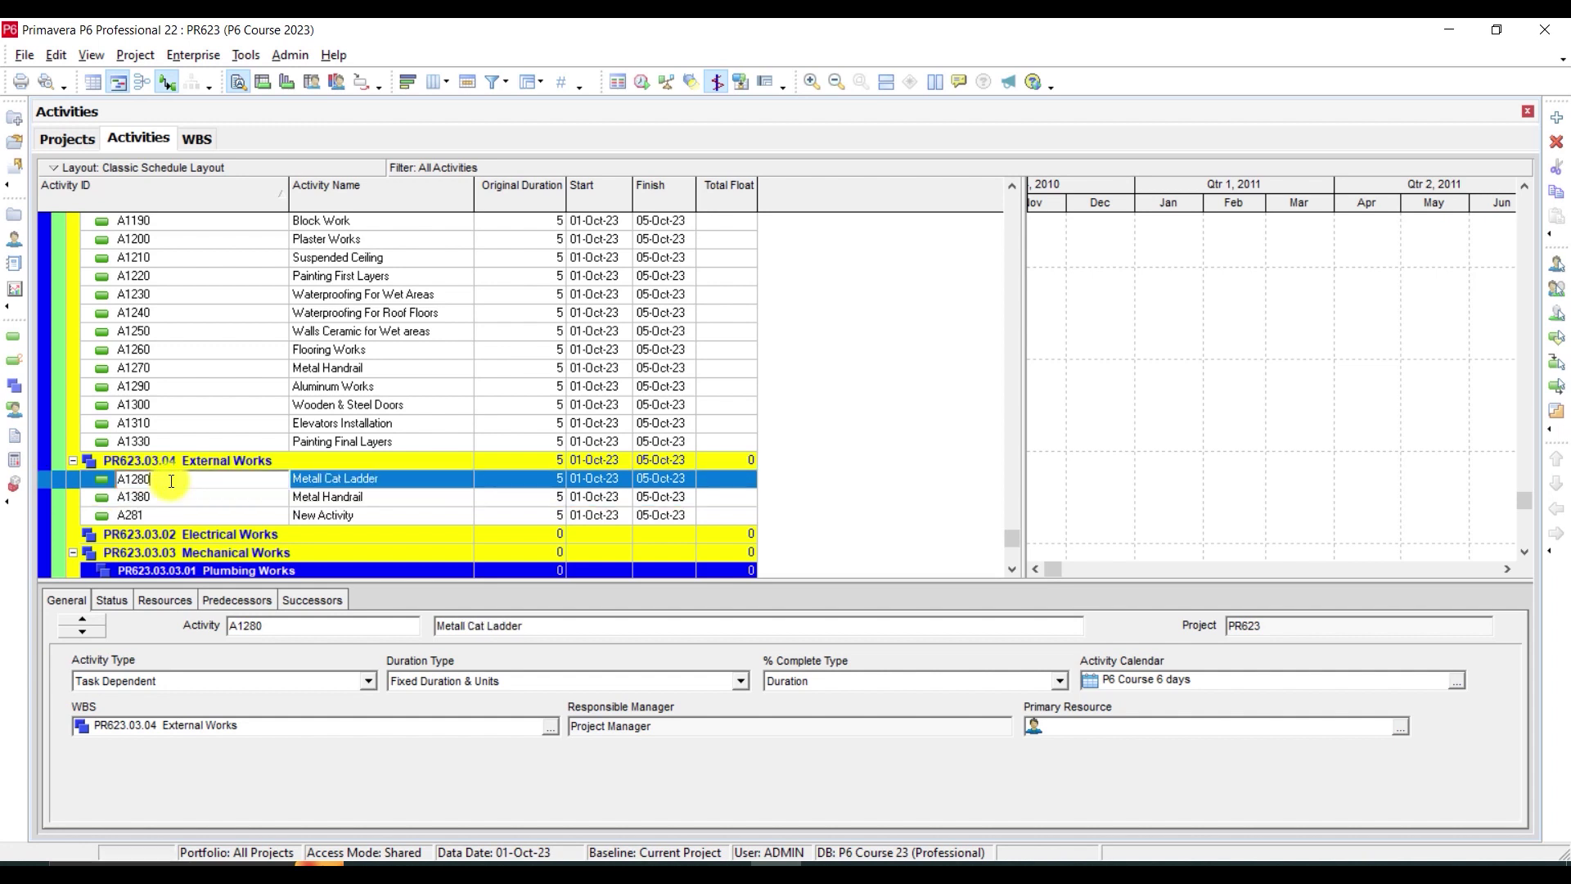
key(BackSpace)
key(BackSpace)
key(BackSpace)
text(370)
key(Return)
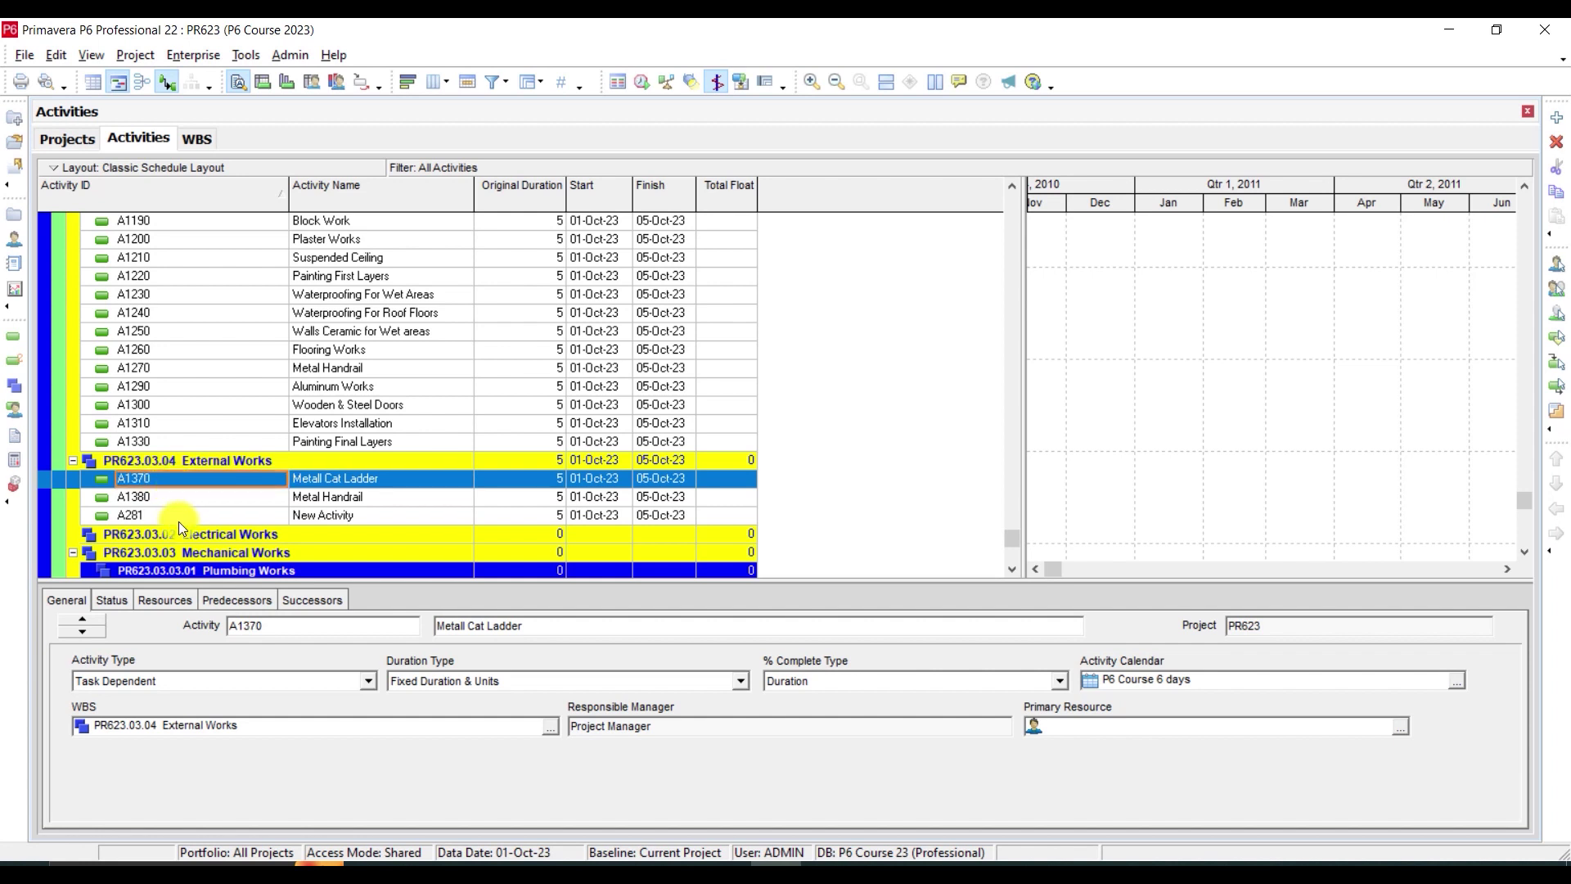
Change the ID of the new, unnamed External Works activity to A340.
click(181, 514)
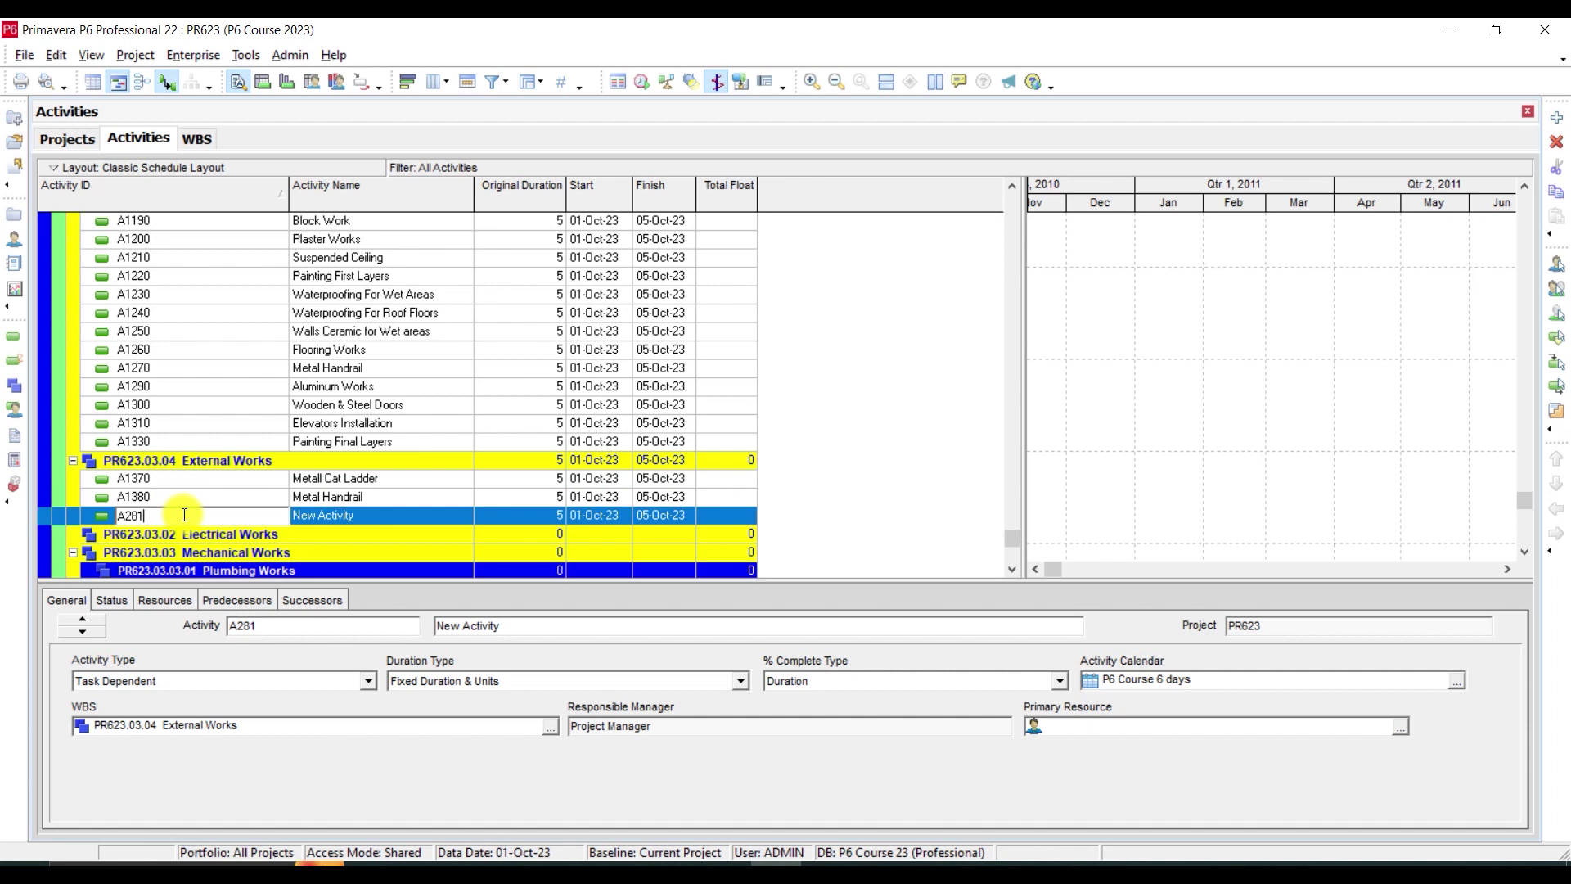
key(BackSpace)
key(BackSpace)
key(BackSpace)
text(340)
key(Return)
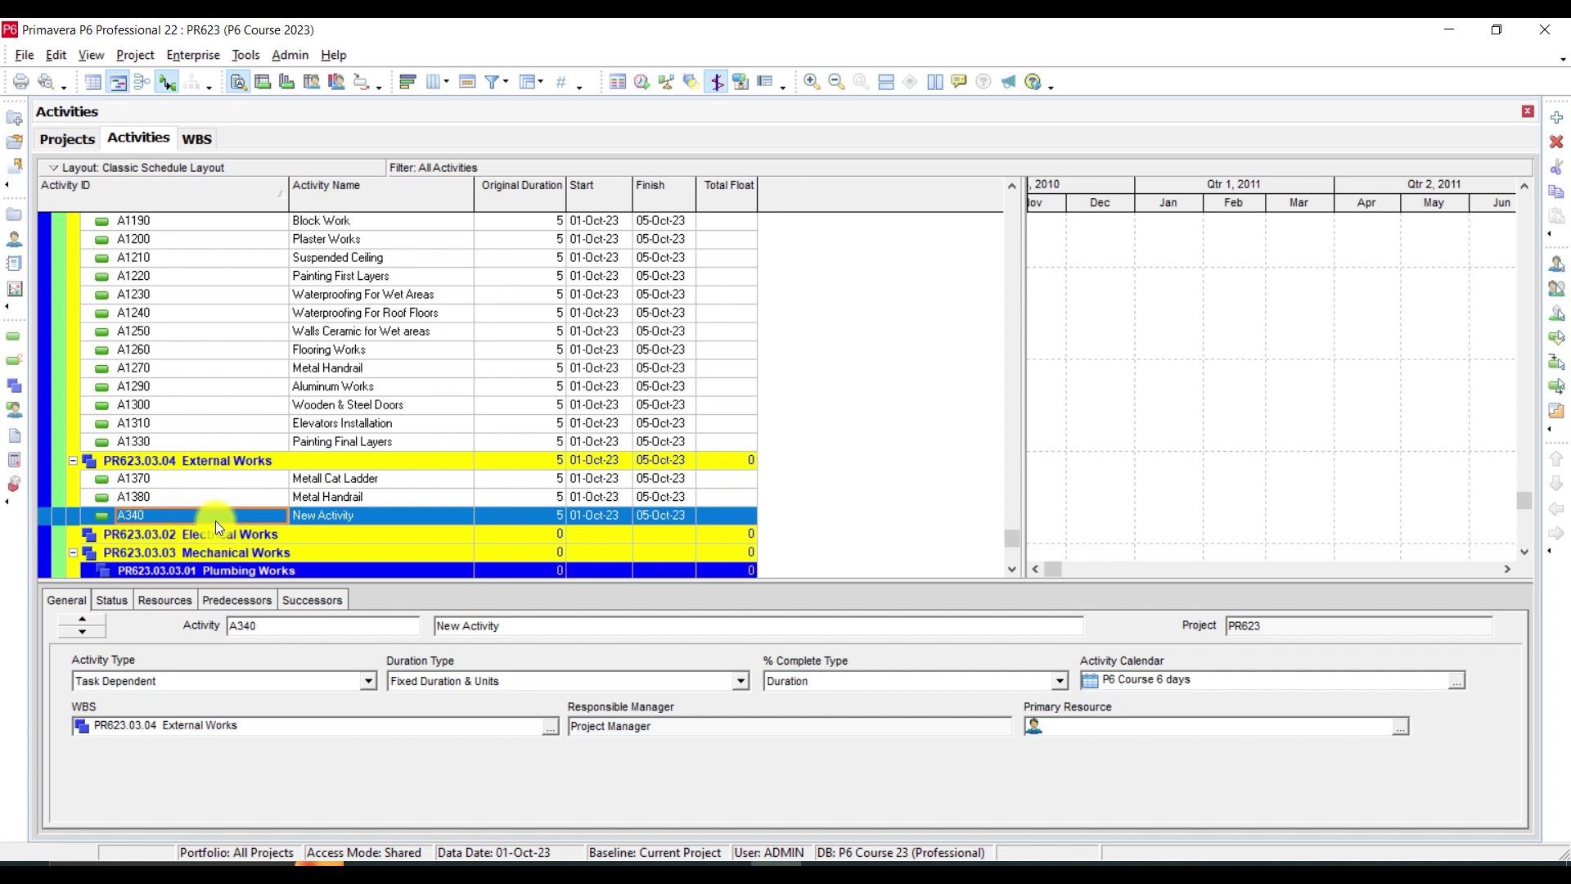
Set the ID of the new, unnamed External Works activity to A1340.
click(173, 516)
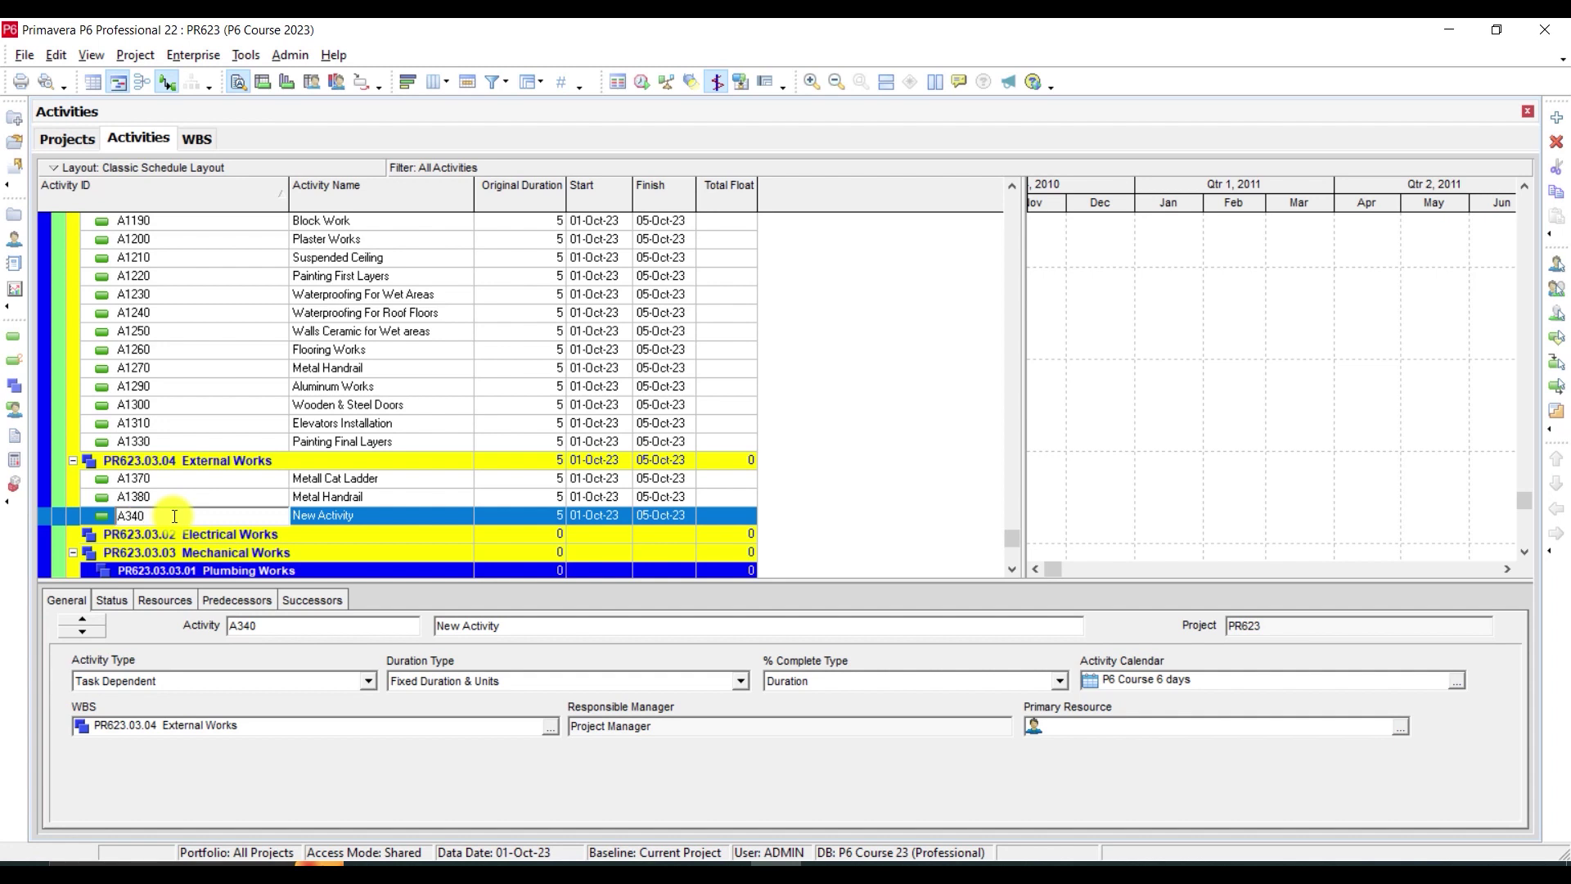
key(BackSpace)
key(BackSpace)
key(BackSpace)
text(1340)
key(Return)
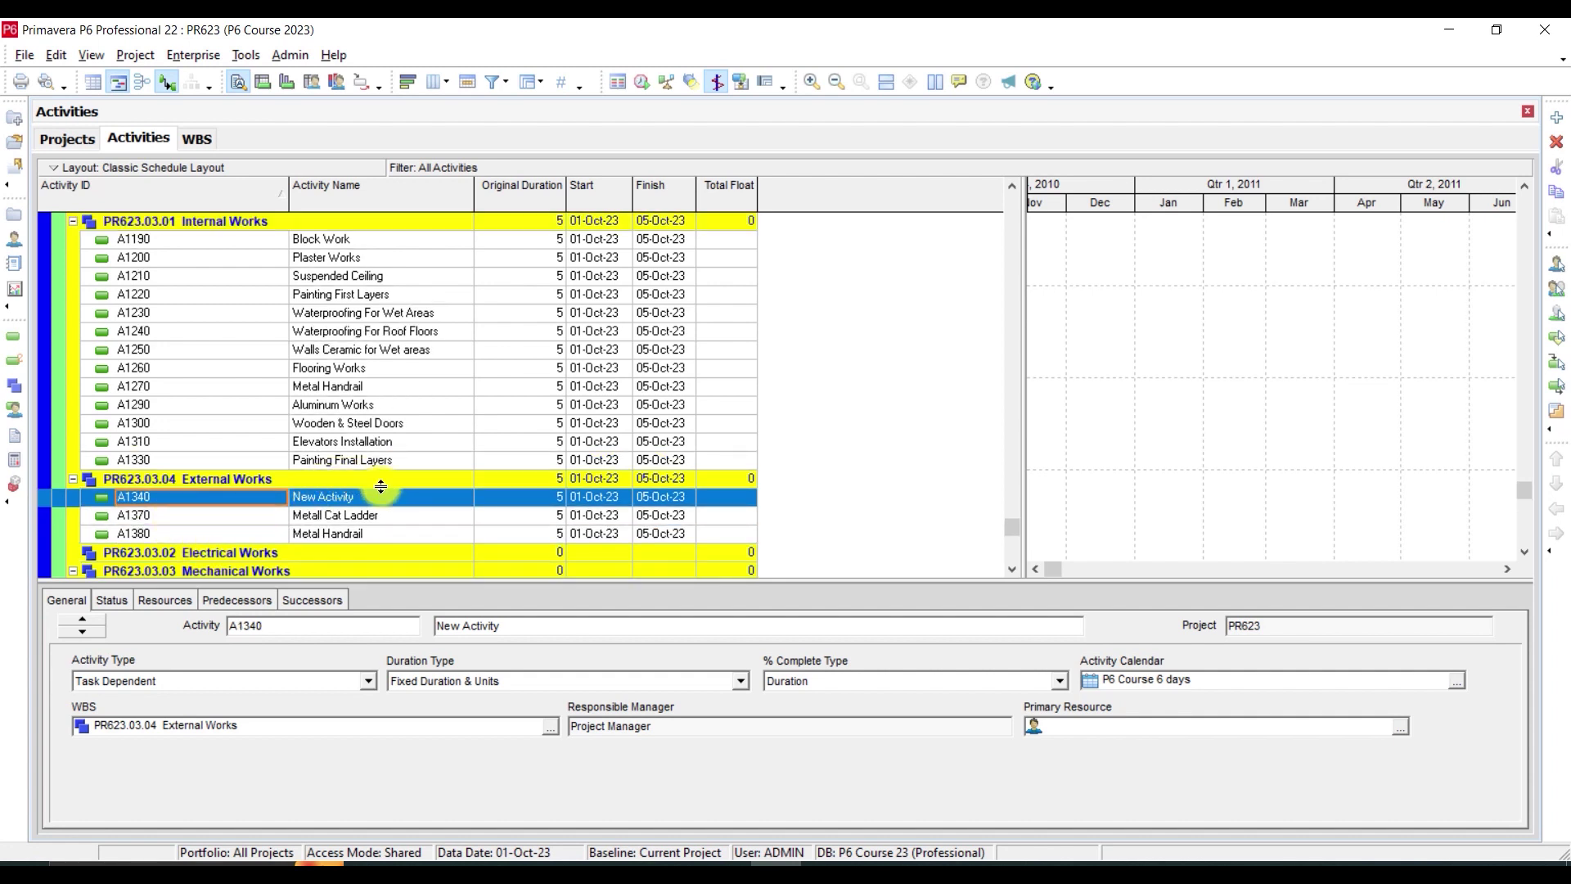
Rename the new activity A1340 under External Works as External Plaster.
click(382, 498)
click(382, 498)
text(E)
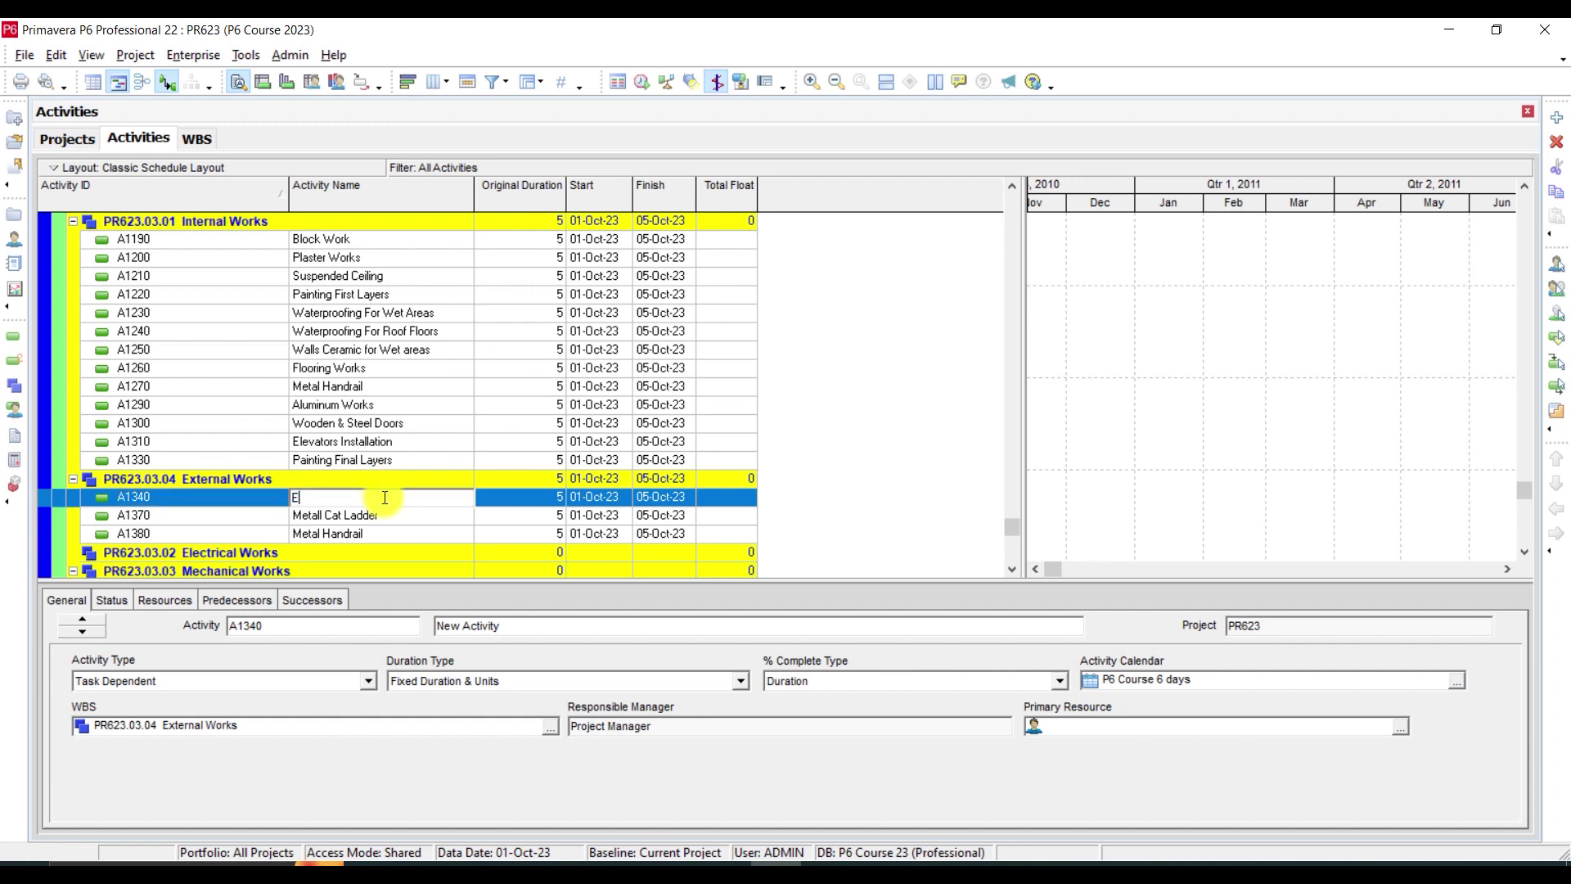
text(xternal Plaster)
key(Return)
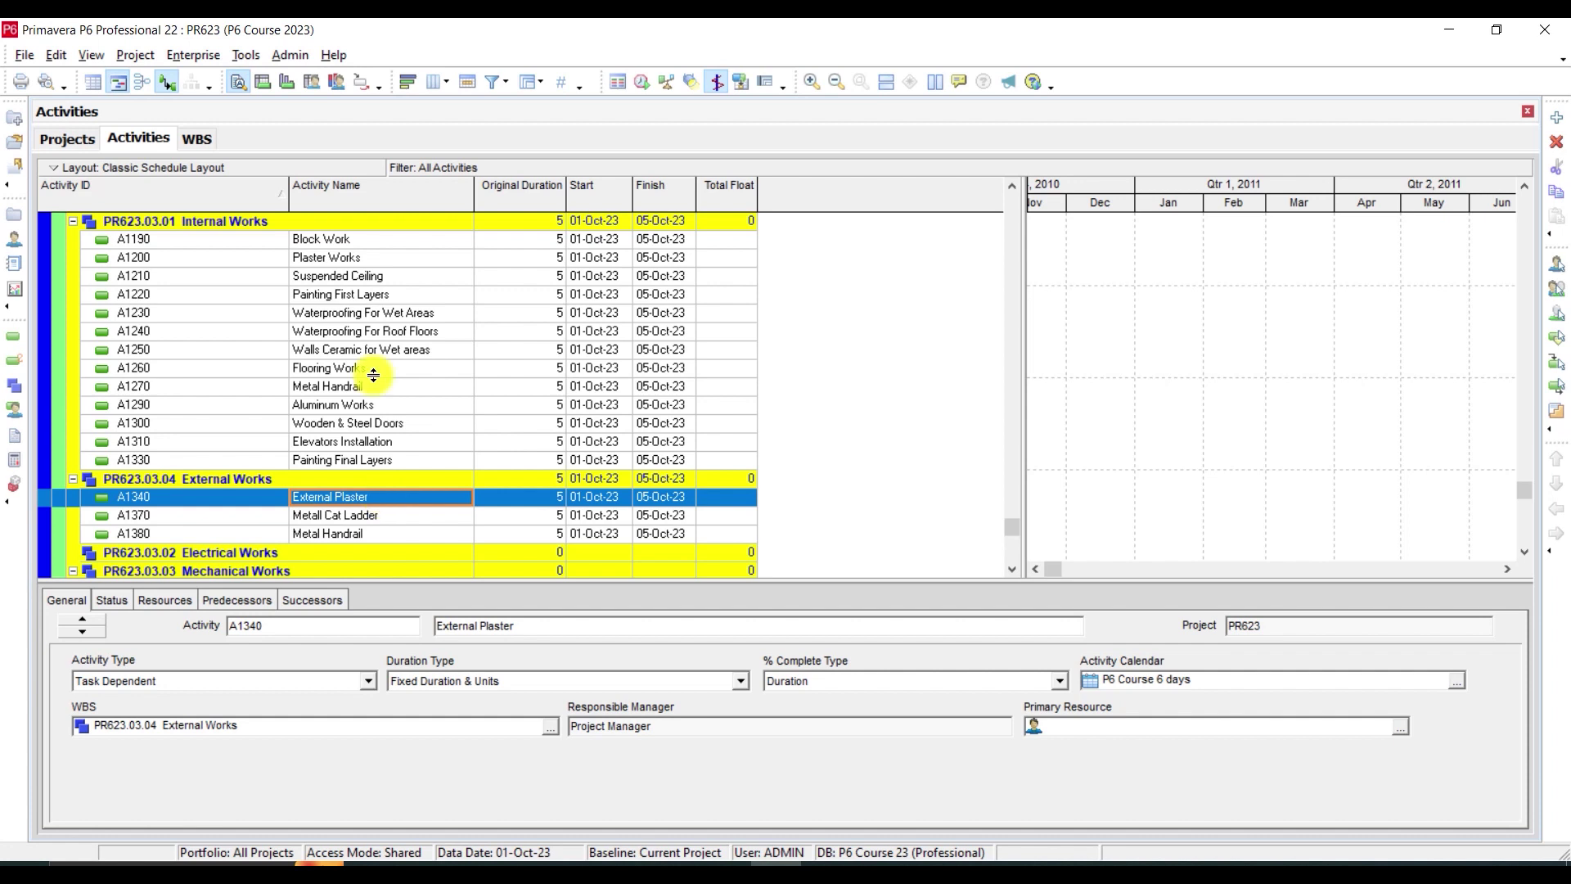
Add an activity named External Painting under External Works, below External Plaster.
click(1556, 118)
text(E)
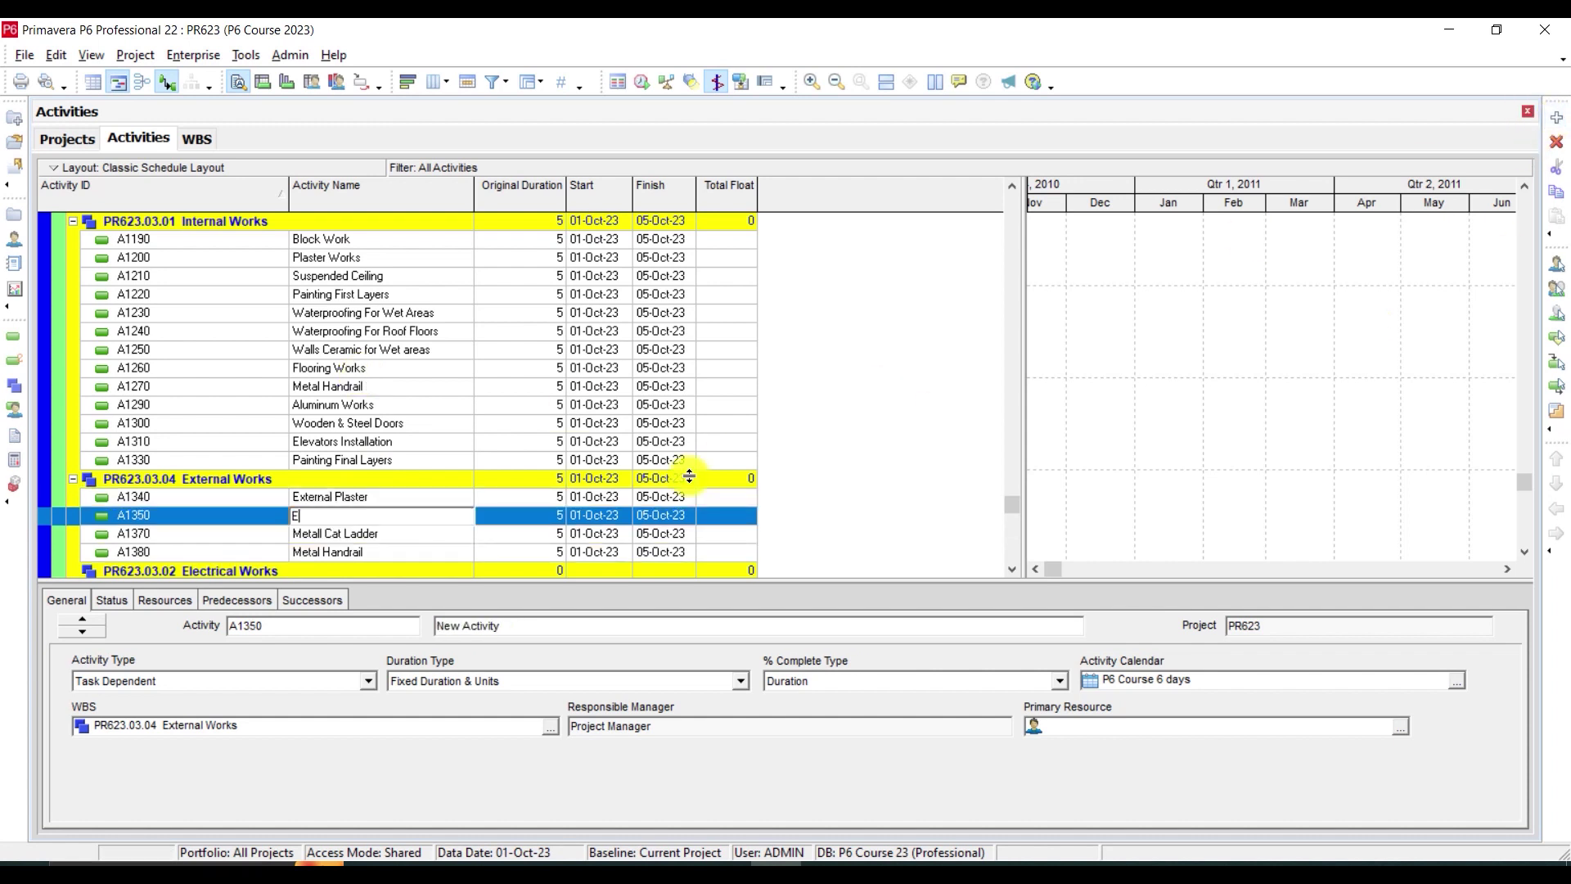
text(xternal Painting)
key(Return)
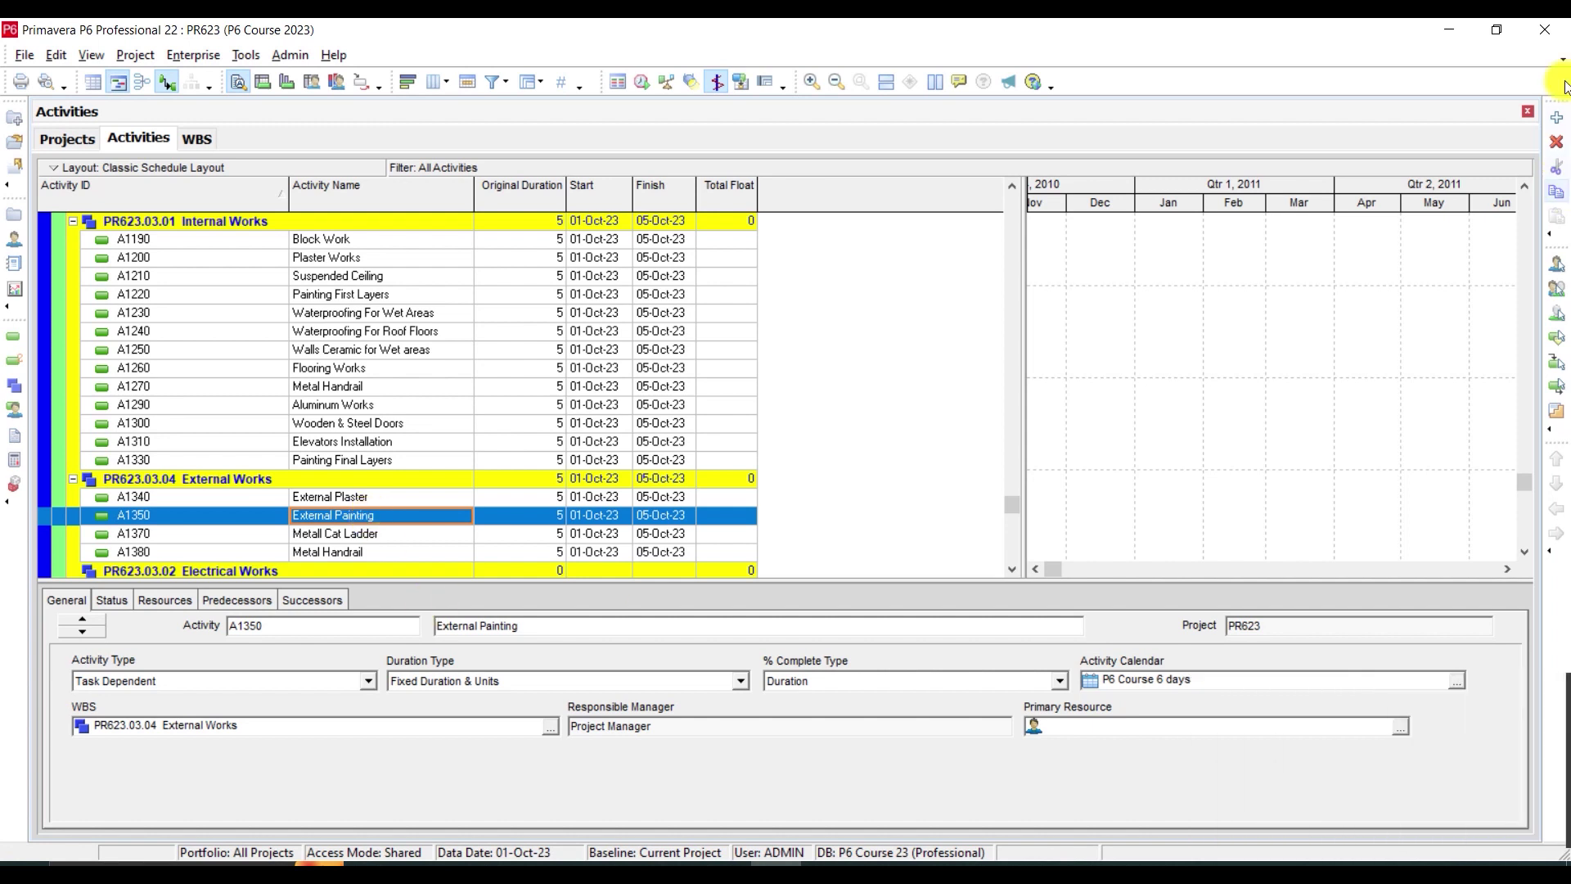
Add an activity named Landscape Works under External Works, directly below External Painting.
click(1557, 117)
key(BackSpace)
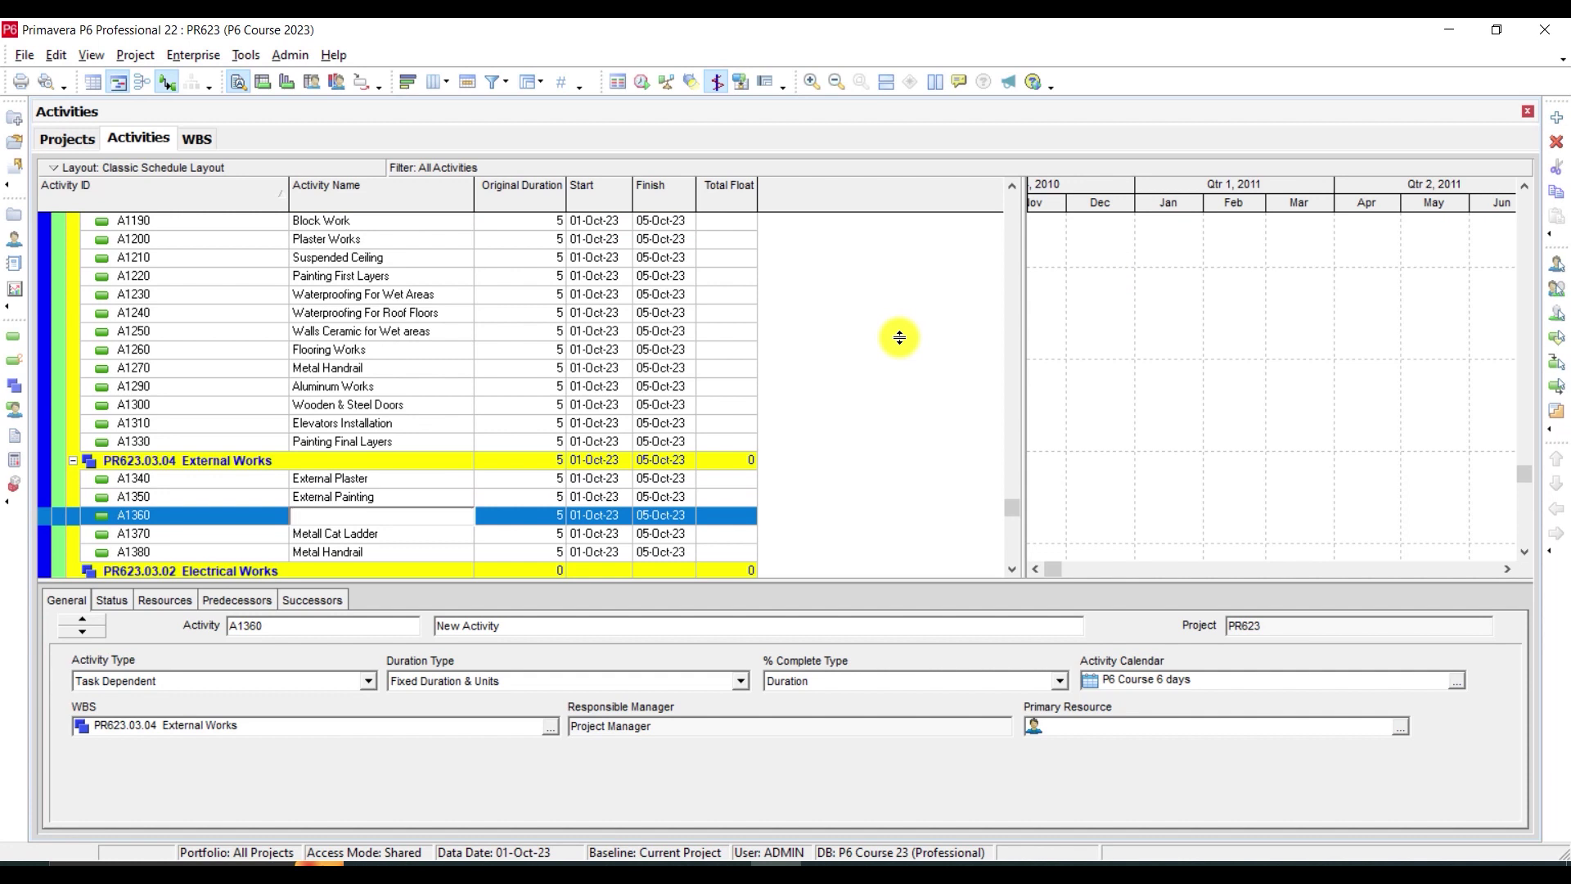
text(Landscape Works)
key(Return)
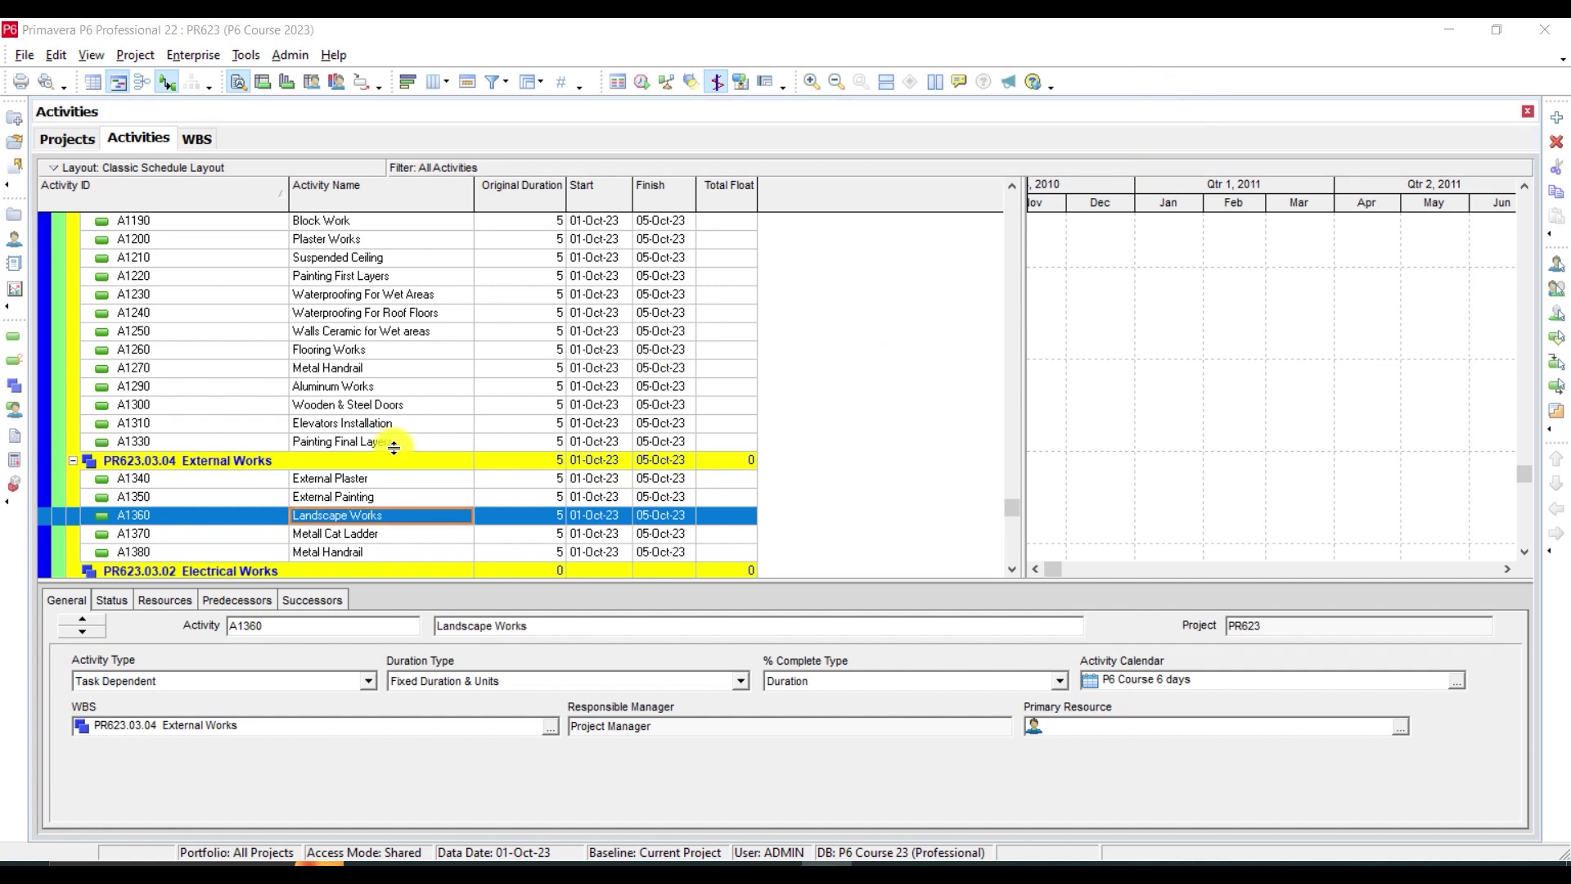
scroll(324, 517, down, 1)
scroll(387, 476, down, 1)
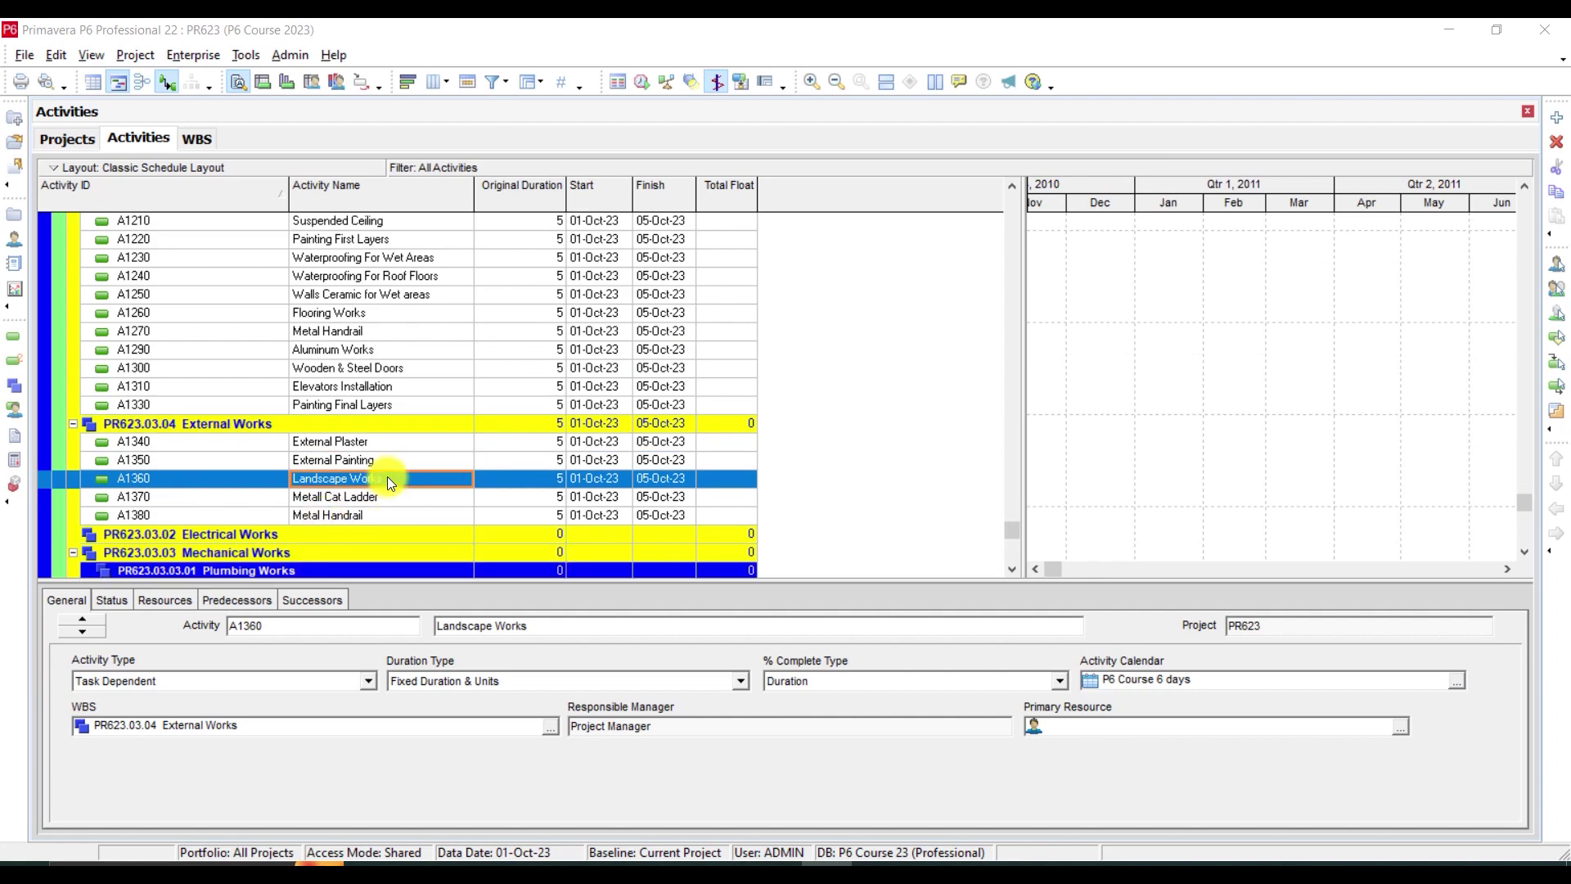
scroll(386, 476, up, 2)
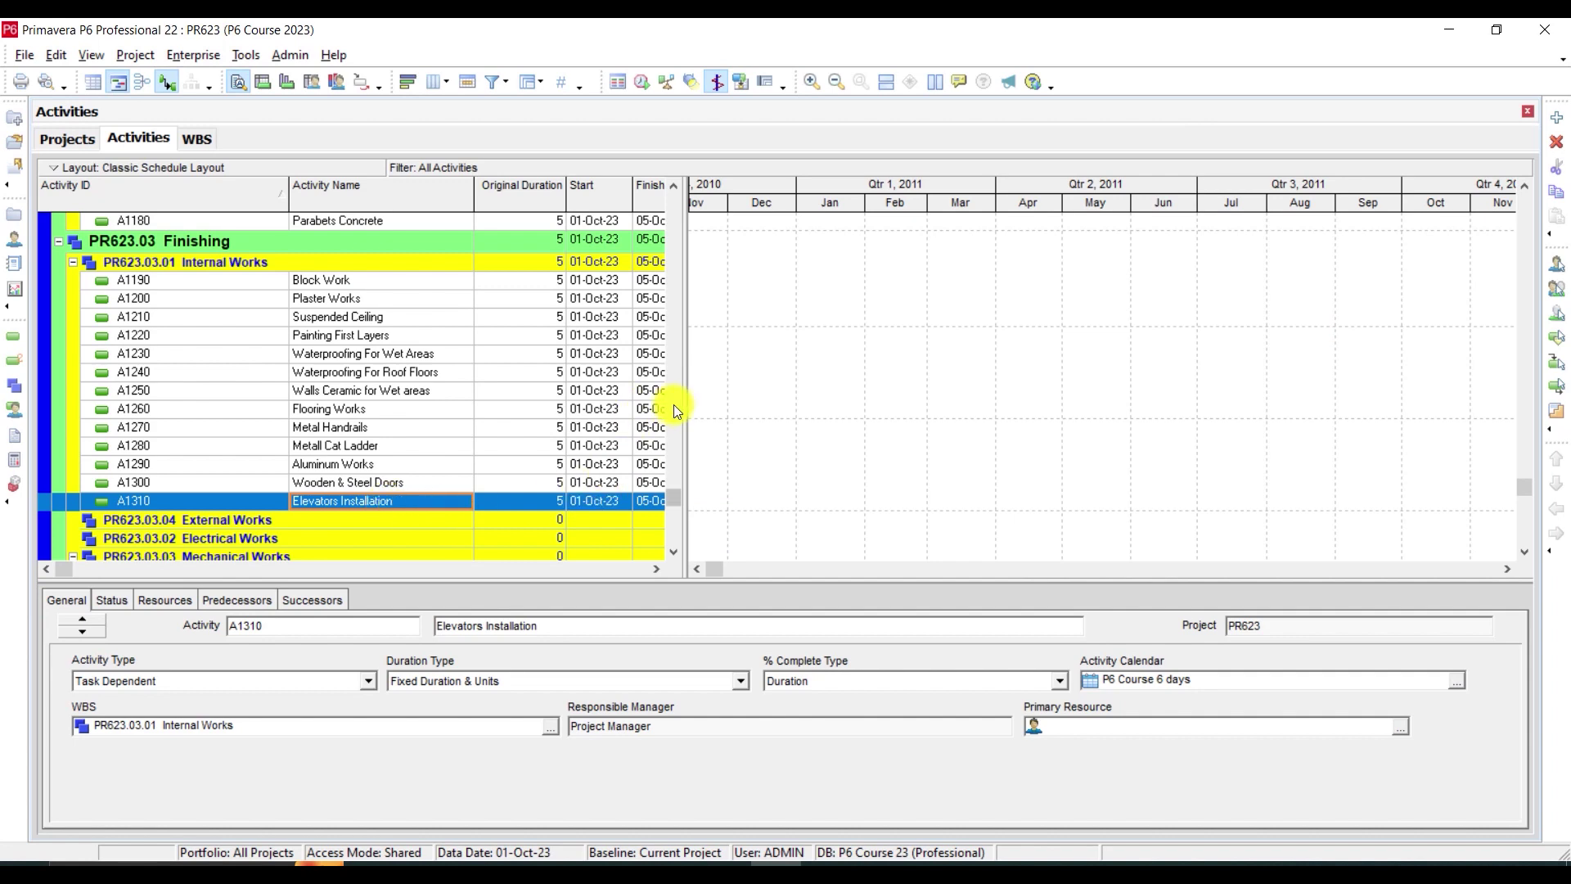
Widen the activity table beside the Gantt chart so the Finish and Total Float columns show in full.
drag(686, 416, 1023, 390)
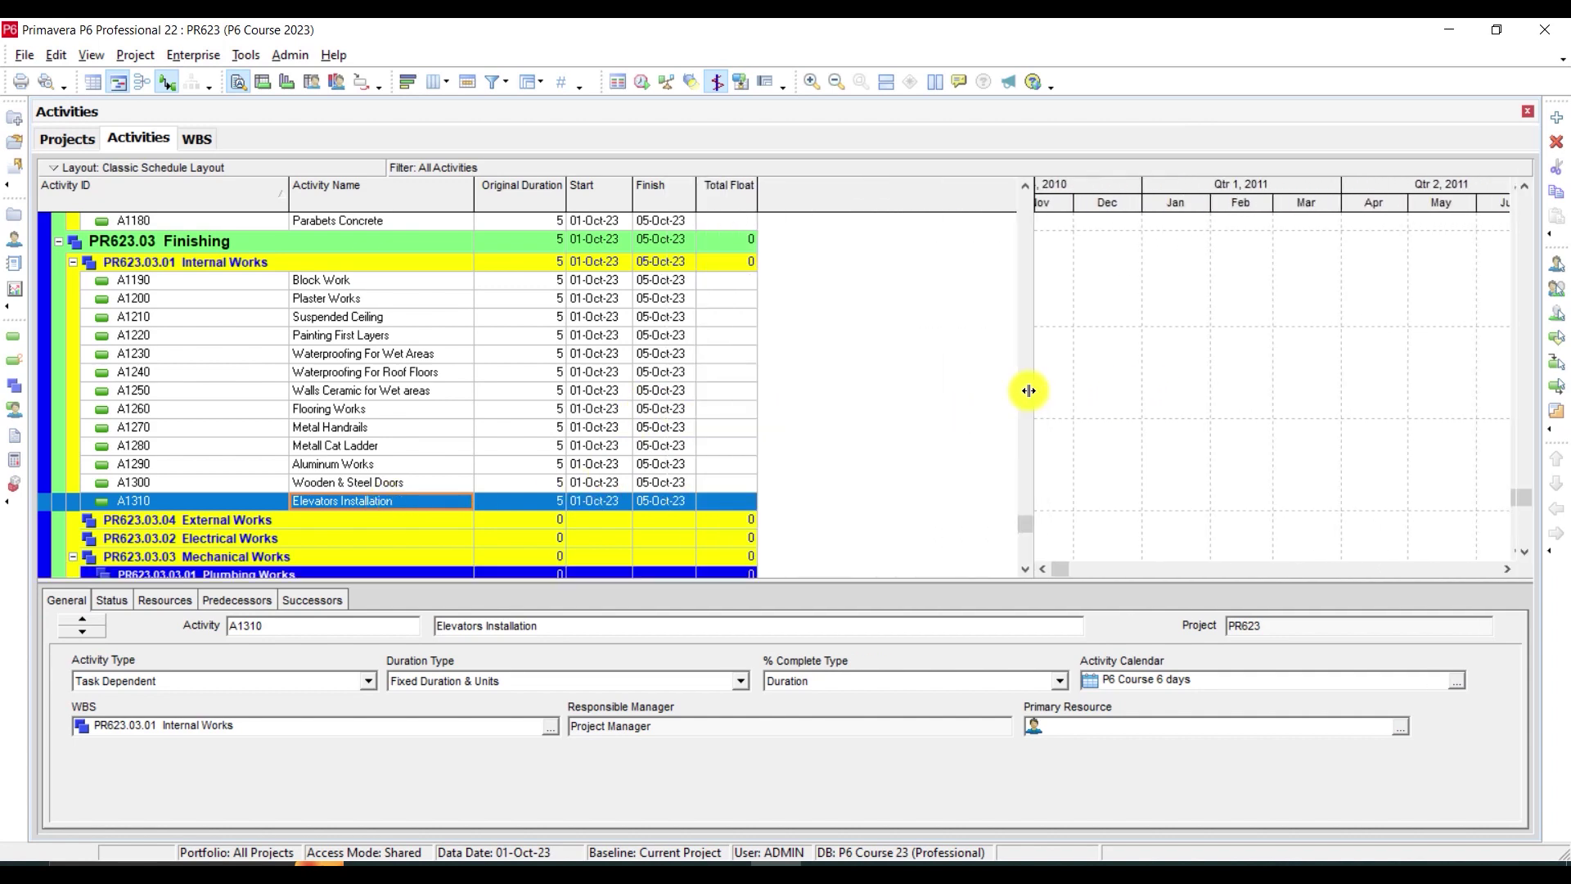
scroll(622, 383, up, 6)
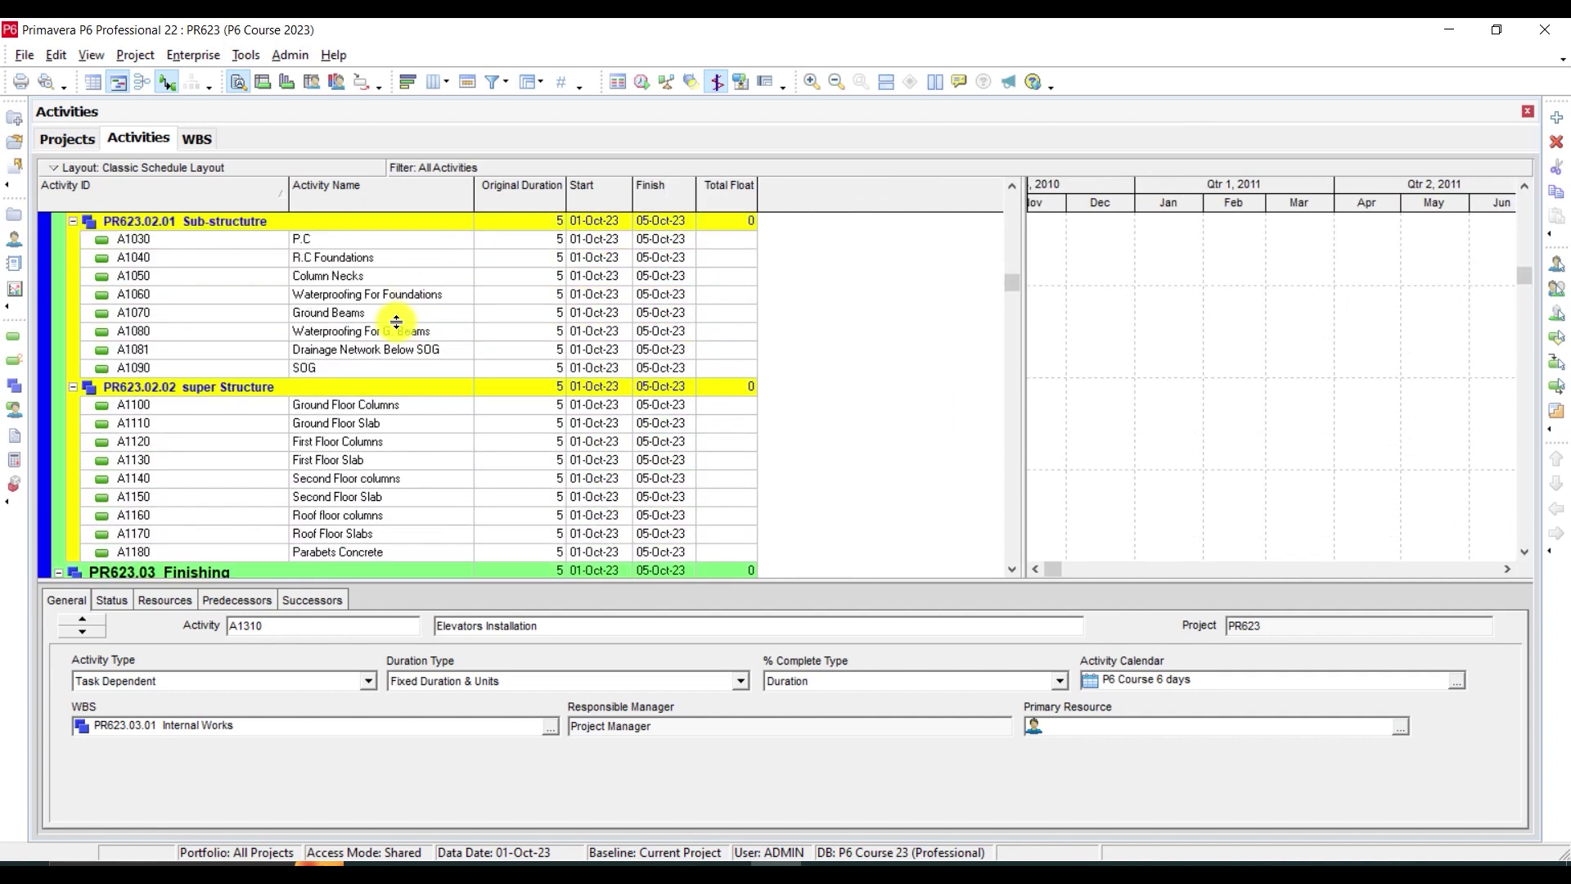
scroll(396, 322, down, 4)
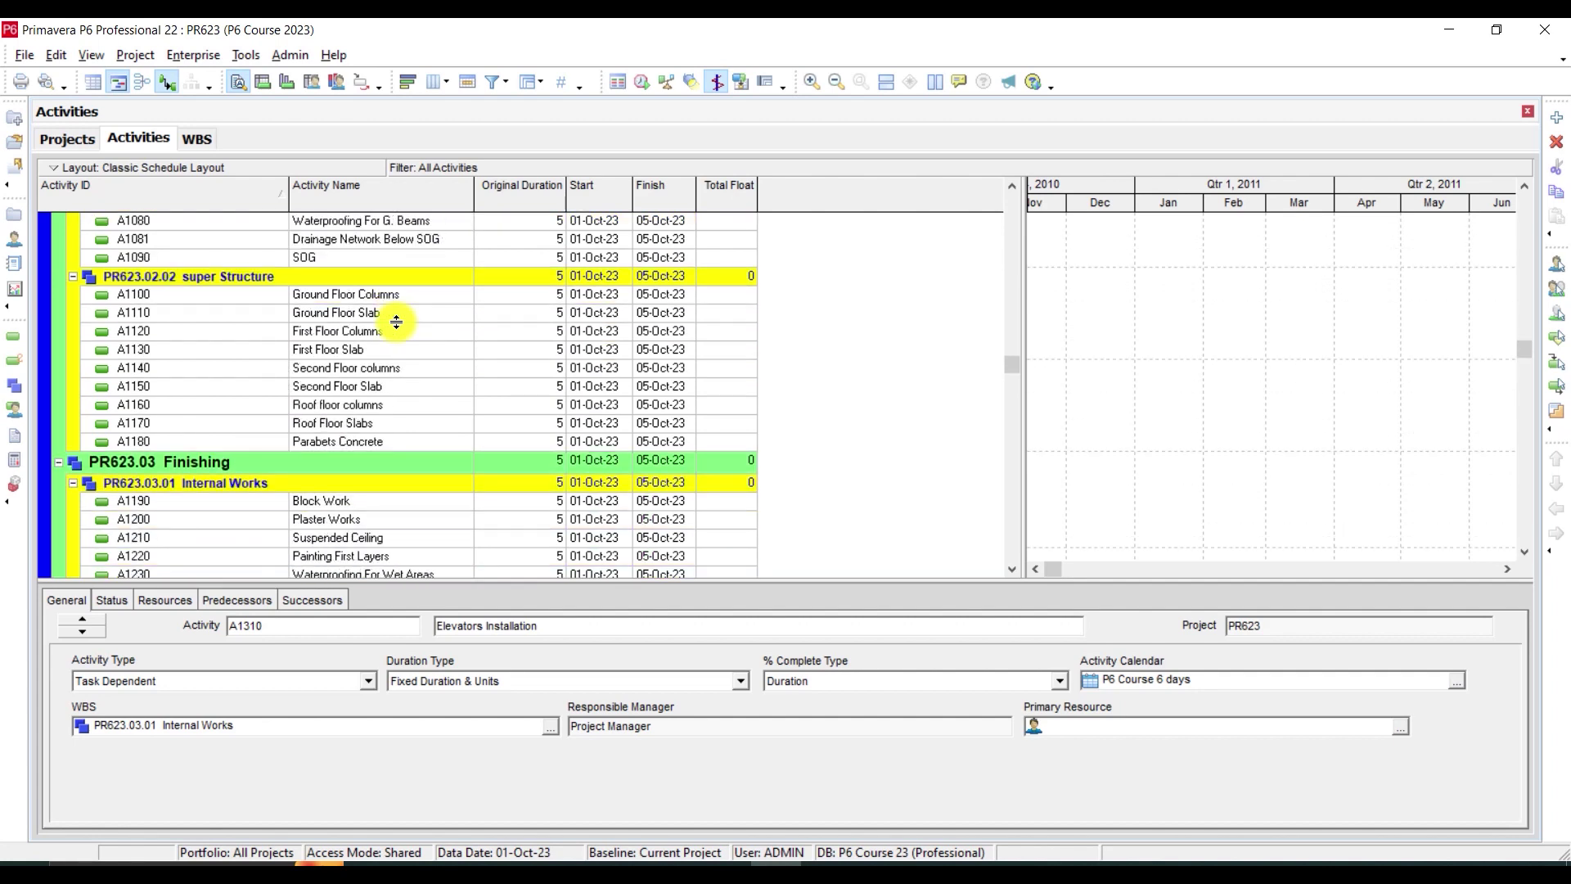